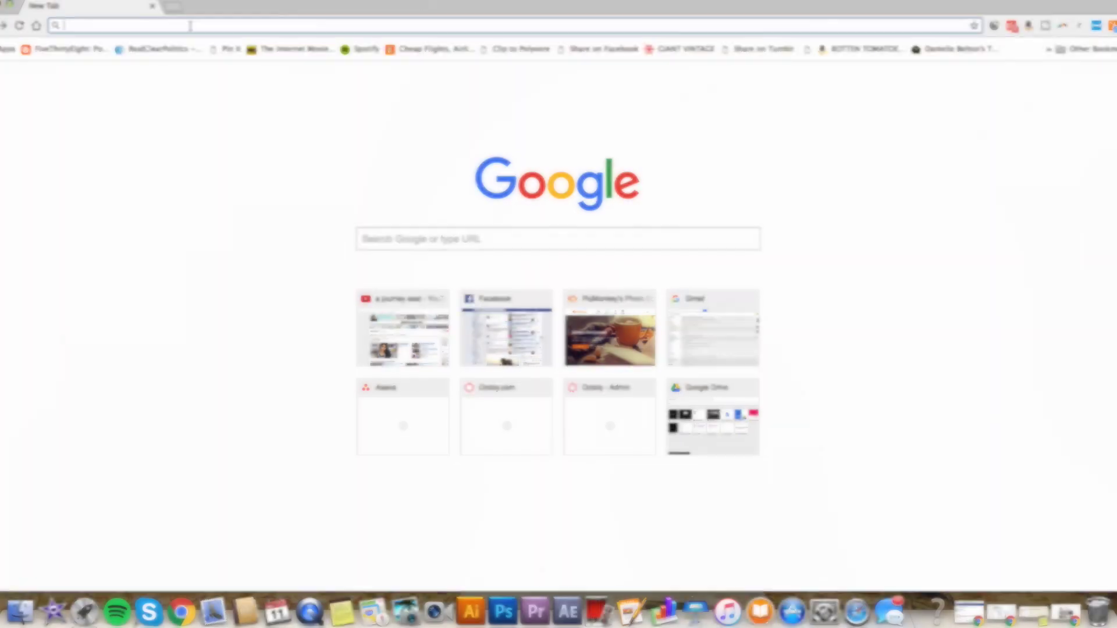
Go to picmonkey.com and load the makeup flat-lay photo P1120096 for editing
key("Return")
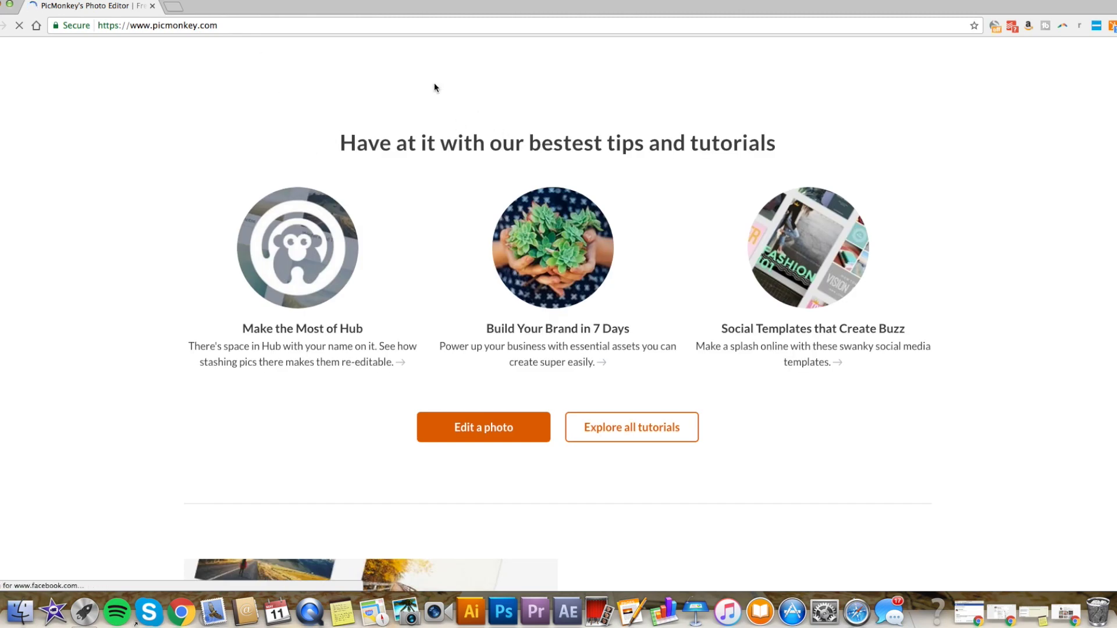
left_click(457, 61)
key("Escape")
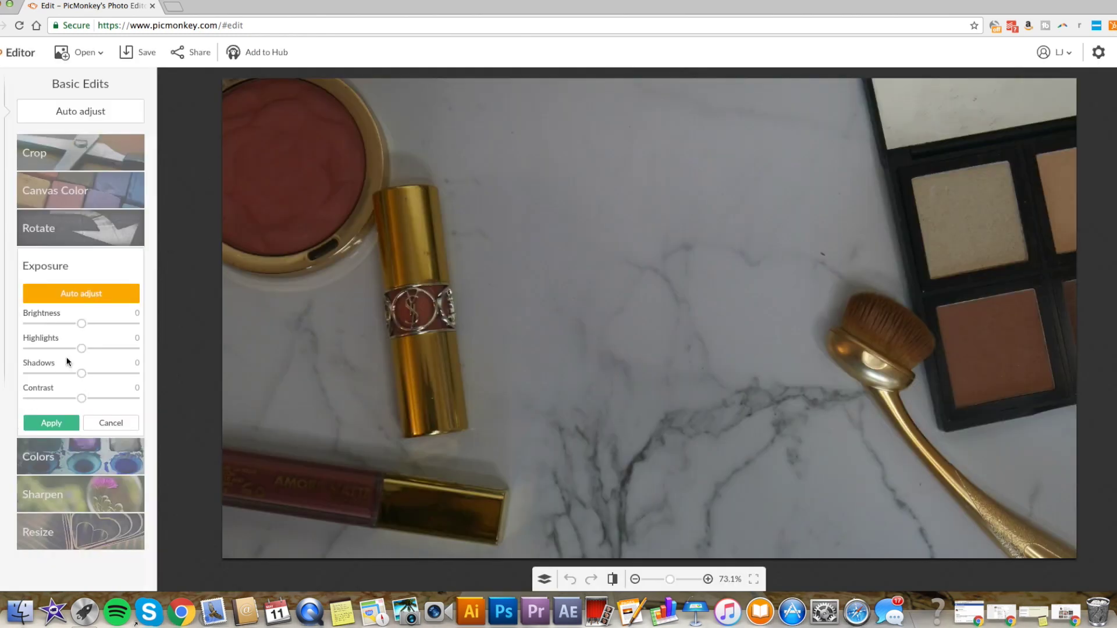
Adjust the flat-lay photo's exposure by applying brightness 33 and contrast 16
left_click_drag(82, 324, 97, 324)
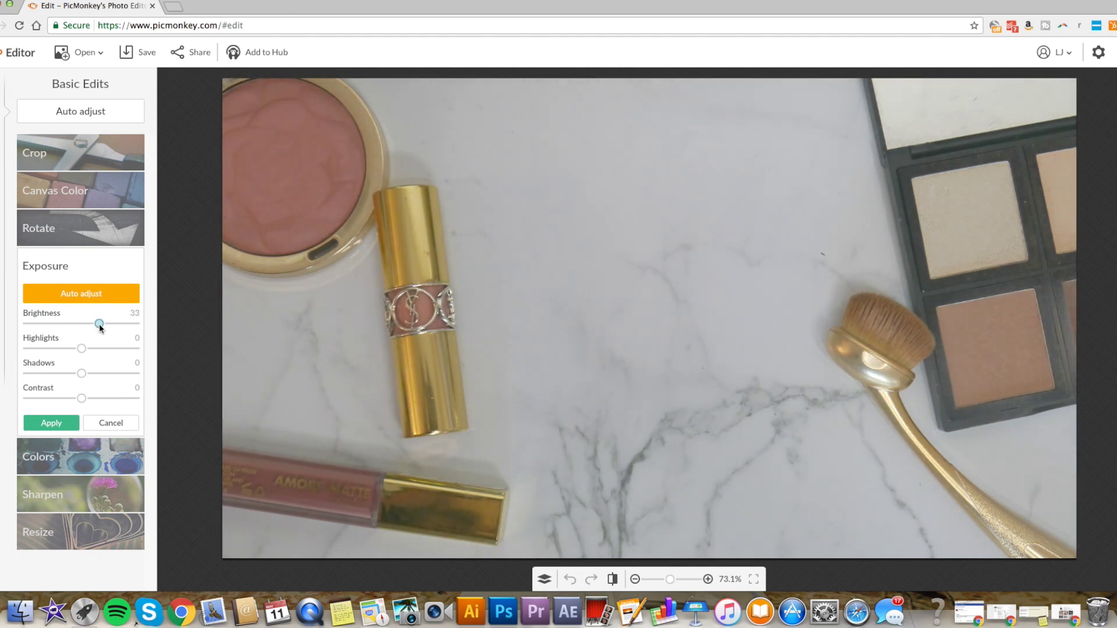
left_click(54, 424)
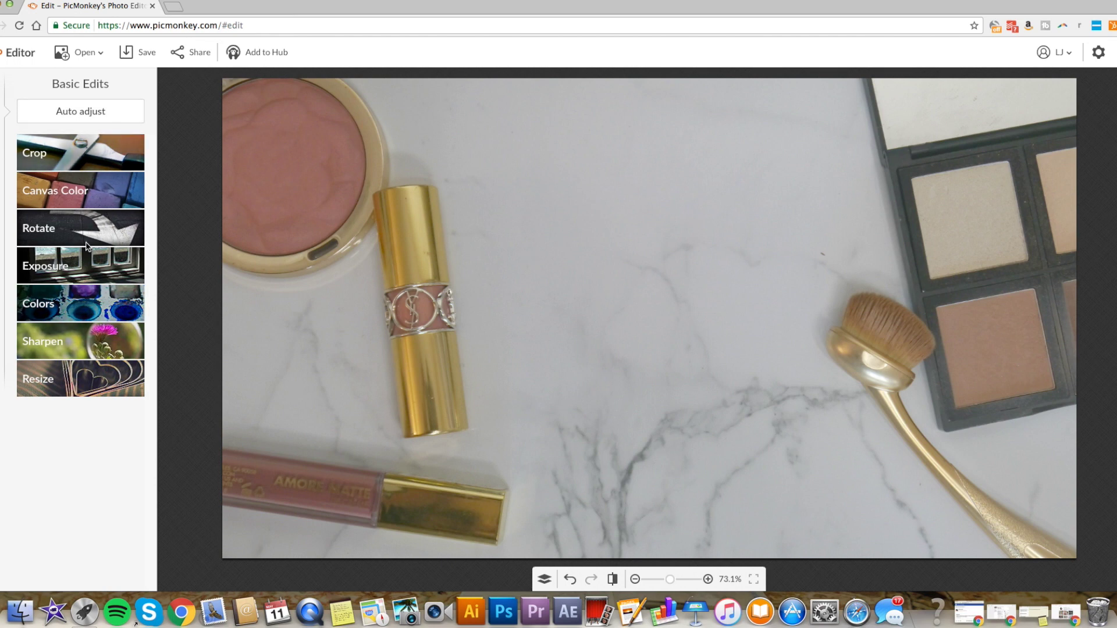
left_click(68, 271)
left_click_drag(84, 397, 88, 398)
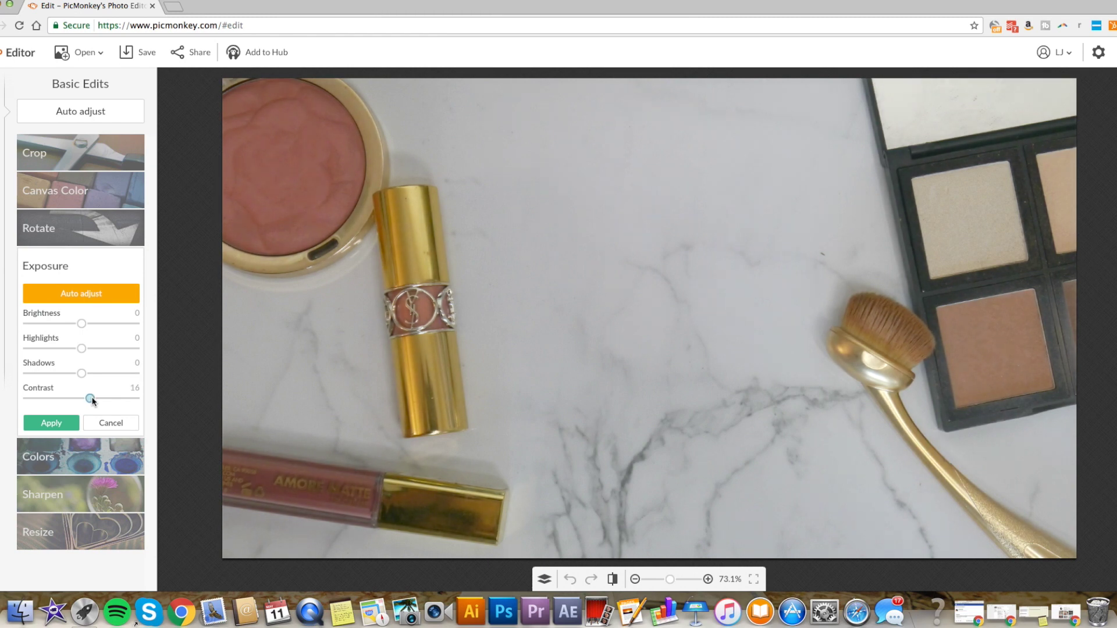
left_click(58, 421)
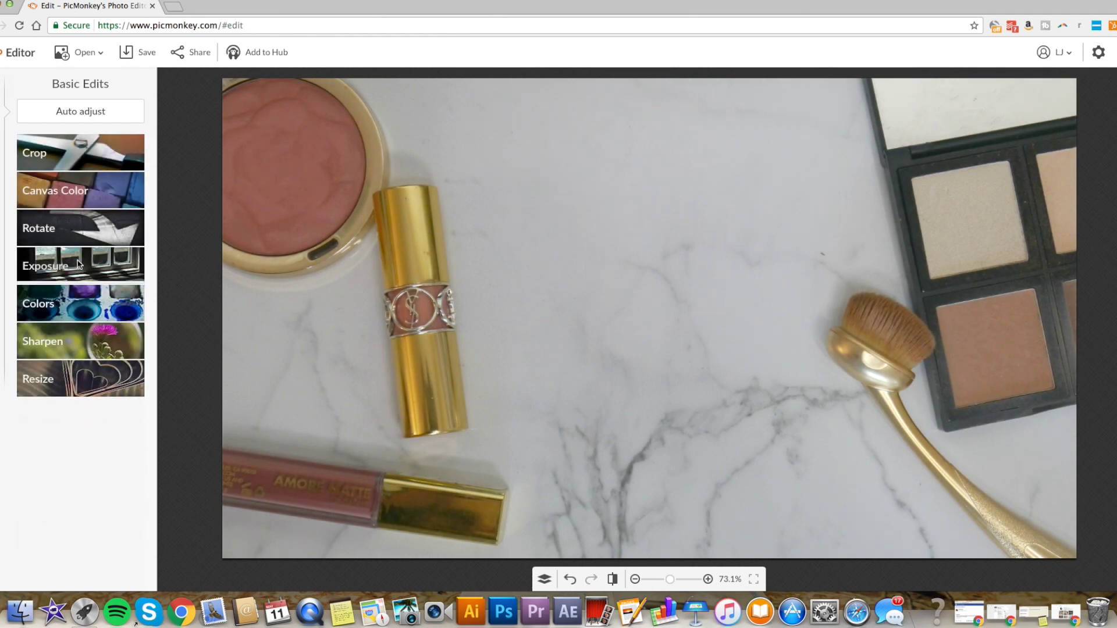
Sharpen the flat-lay photo with sharpness 10 and apply a size of 1920 x 1080 with proportions kept
left_click(74, 335)
left_click_drag(48, 374, 53, 374)
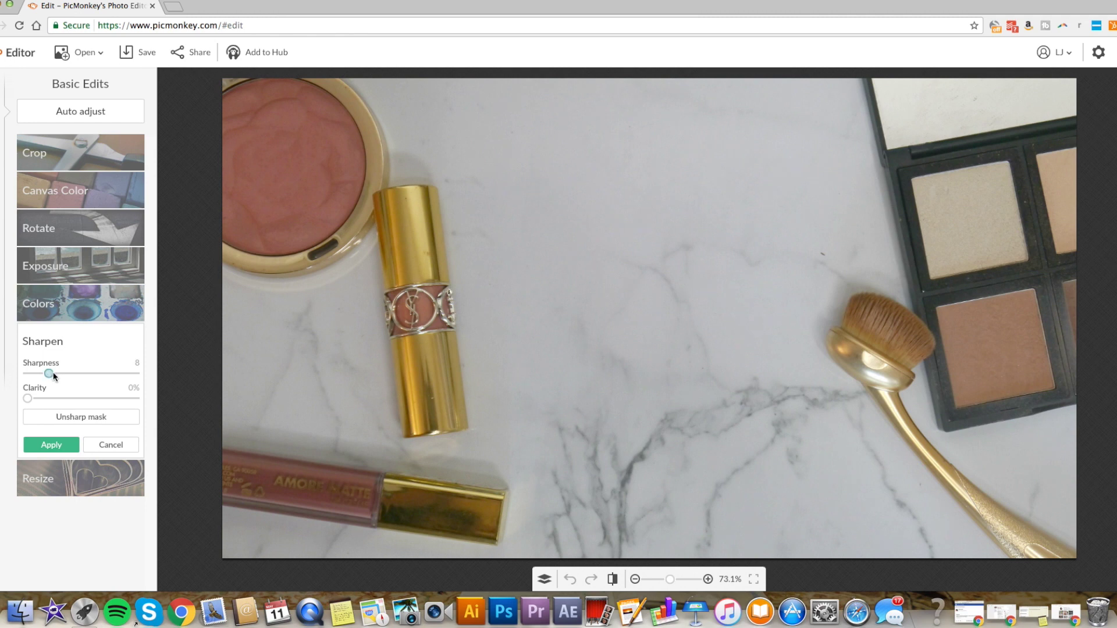
left_click(47, 445)
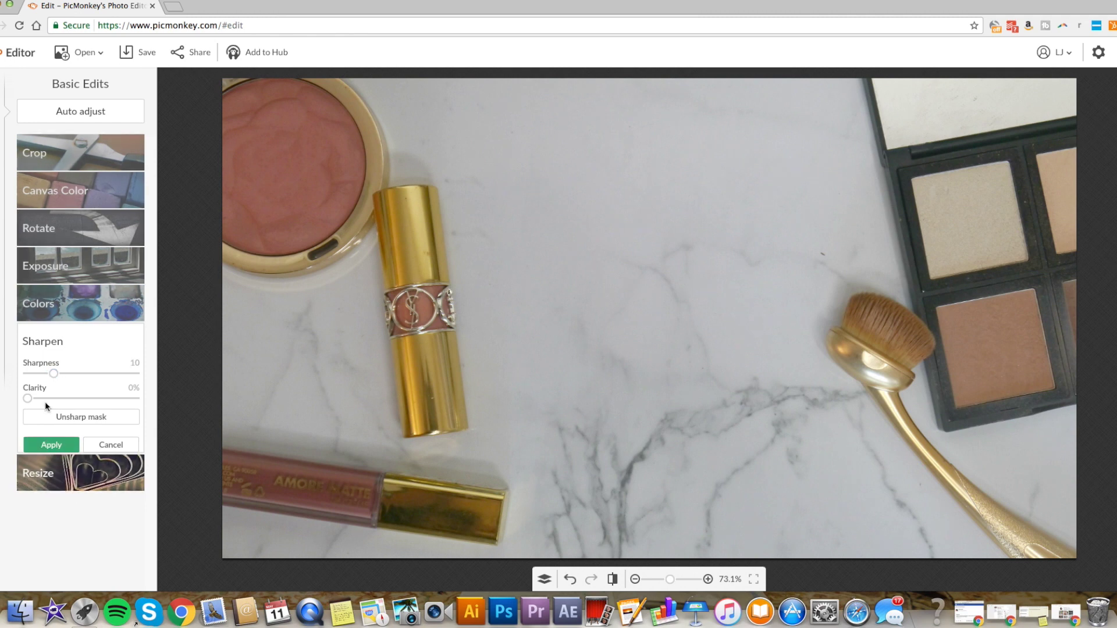
left_click(98, 368)
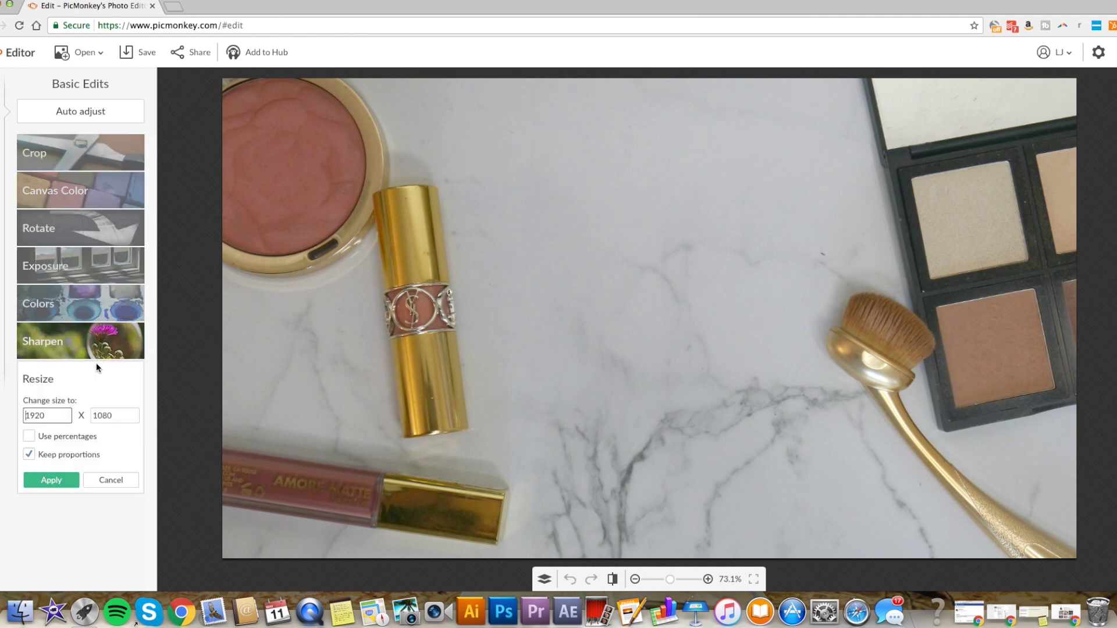
left_click(49, 481)
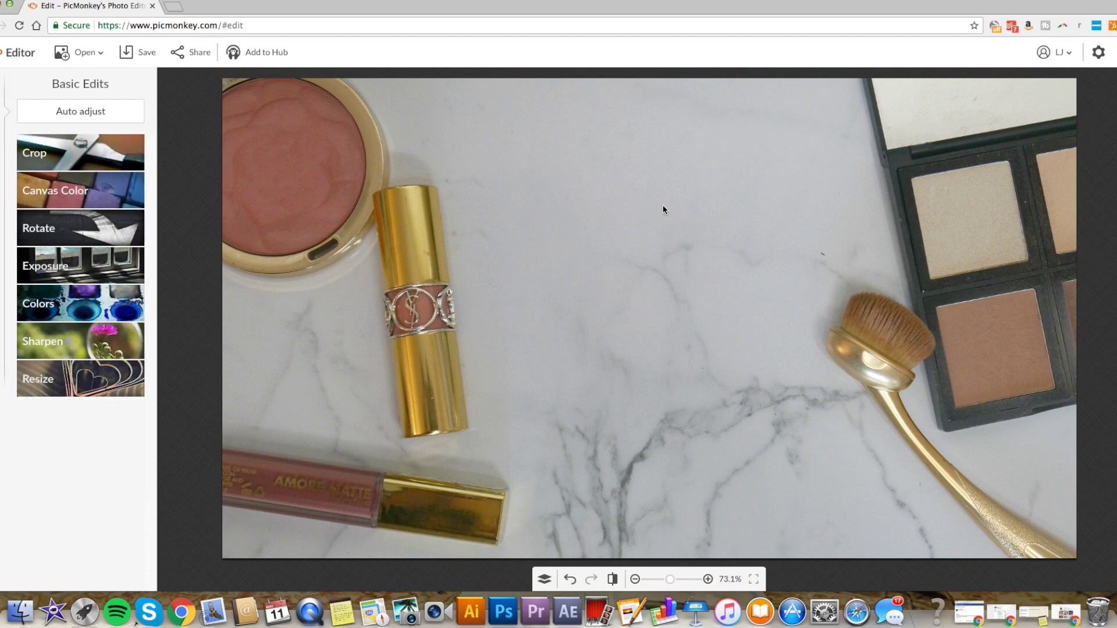
Save the edited flat-lay photo to the computer as a JPEG named flatlay-makeup in Pierce quality
left_click(147, 54)
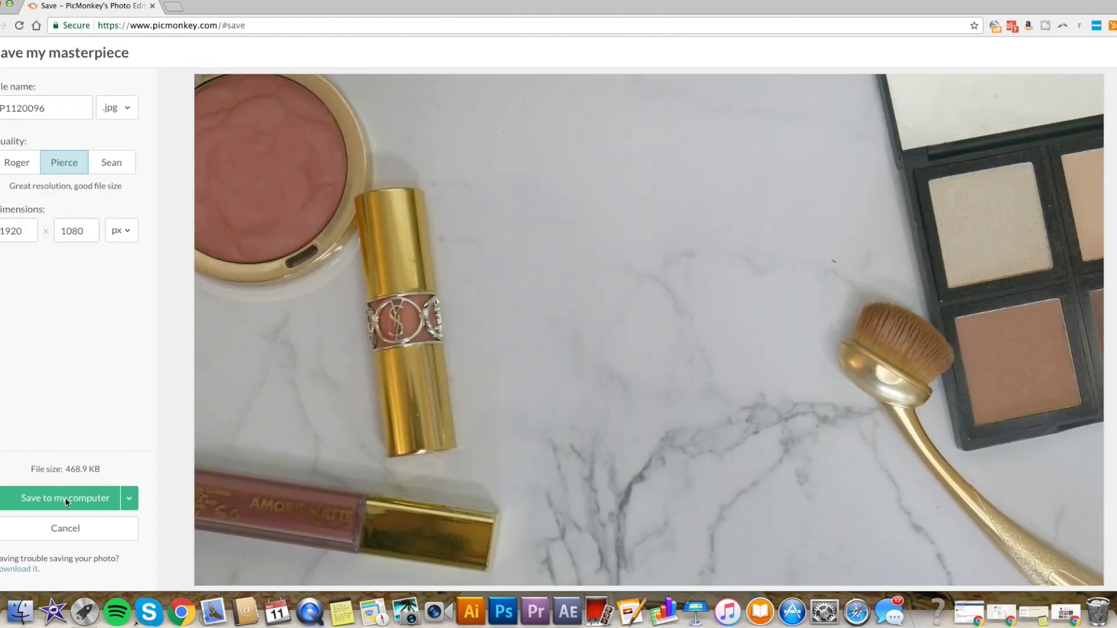
left_click(66, 502)
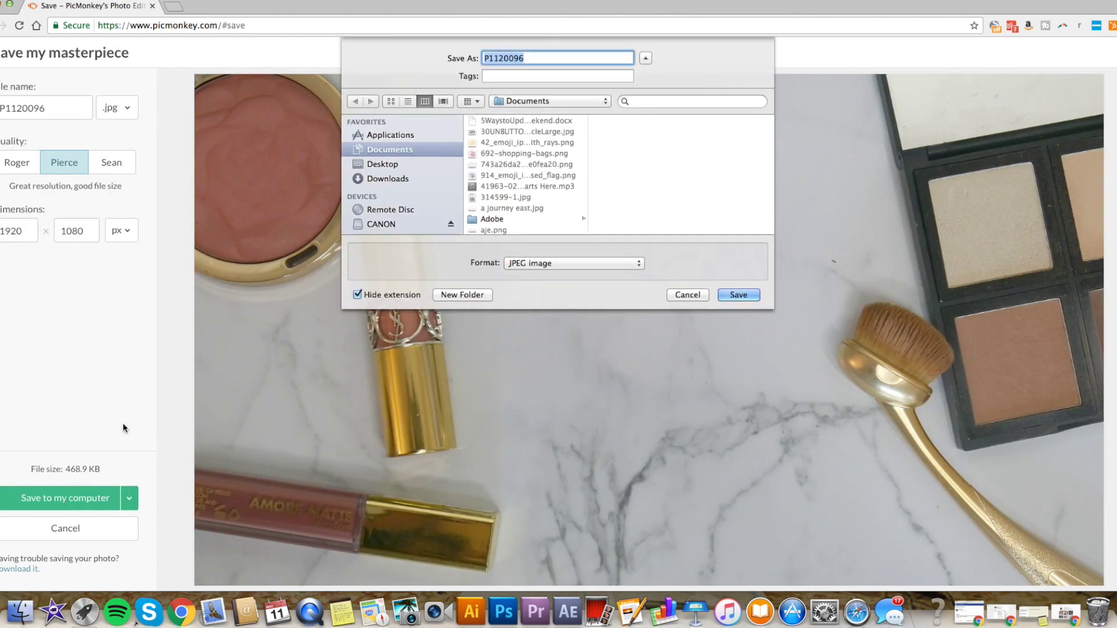
type("flatlay-makeup")
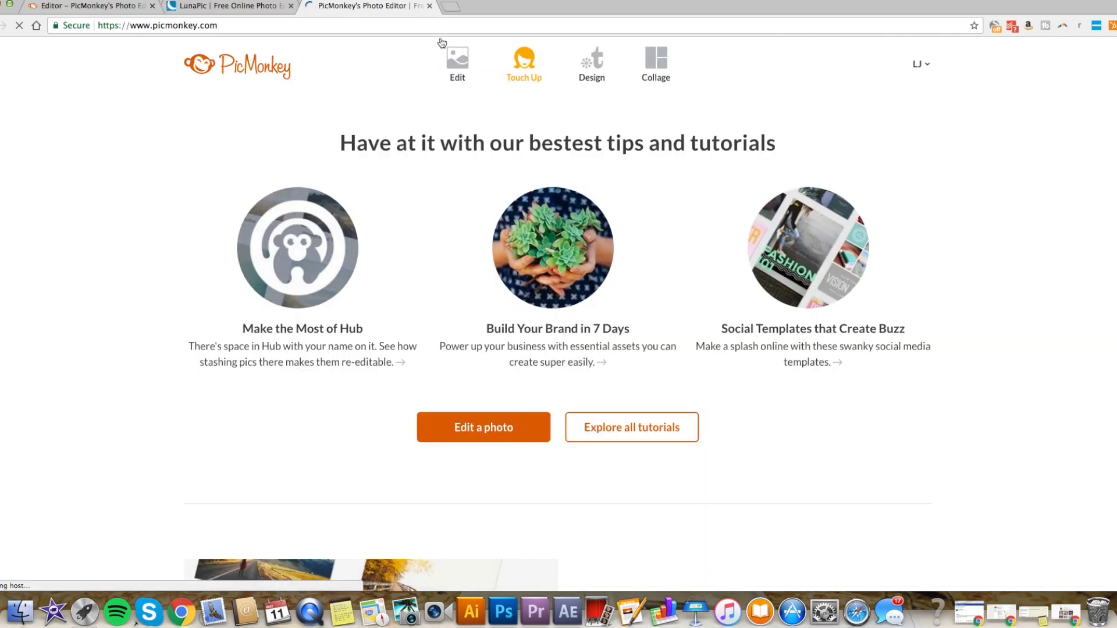
Open the portrait P1120079.JPG from the CCGRWM MAY folder on the computer for editing
mouse_move(455, 58)
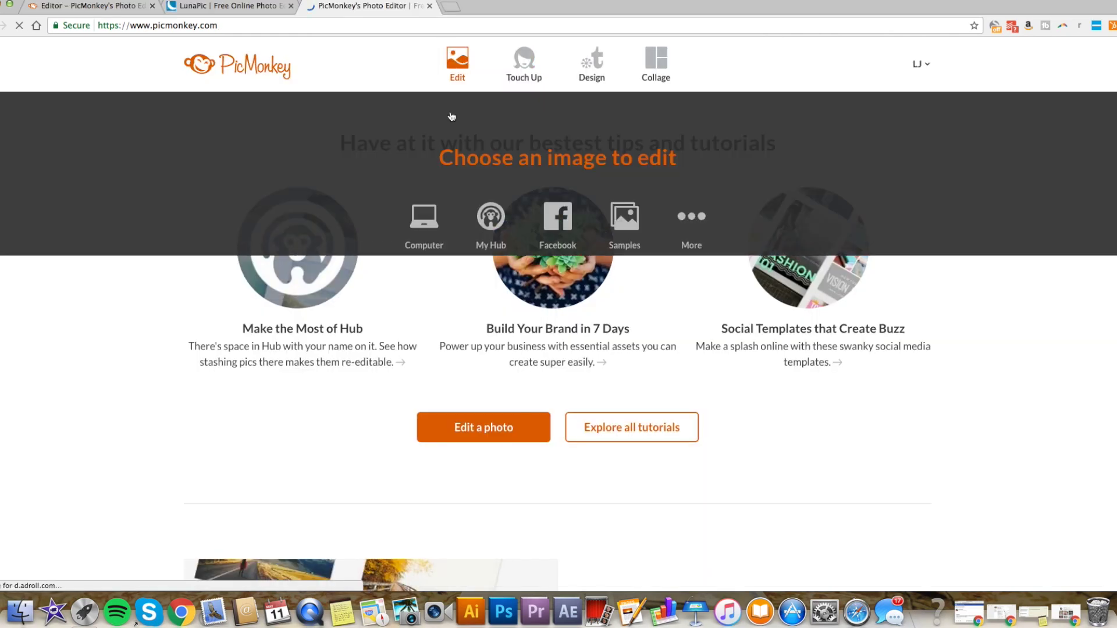
left_click(424, 218)
left_click(641, 101)
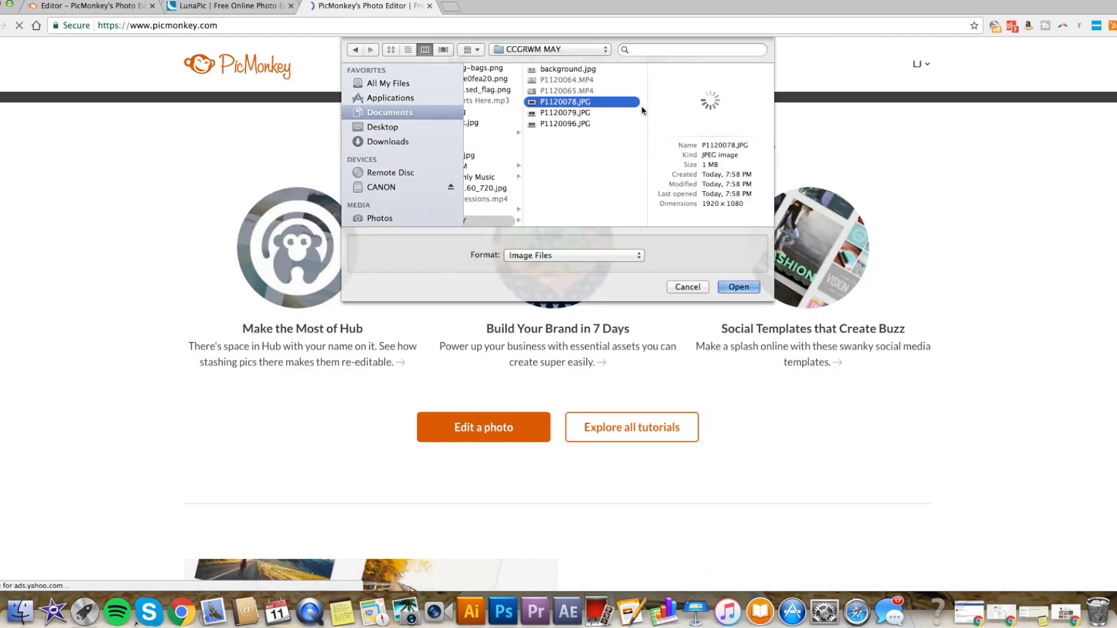
left_click(640, 112)
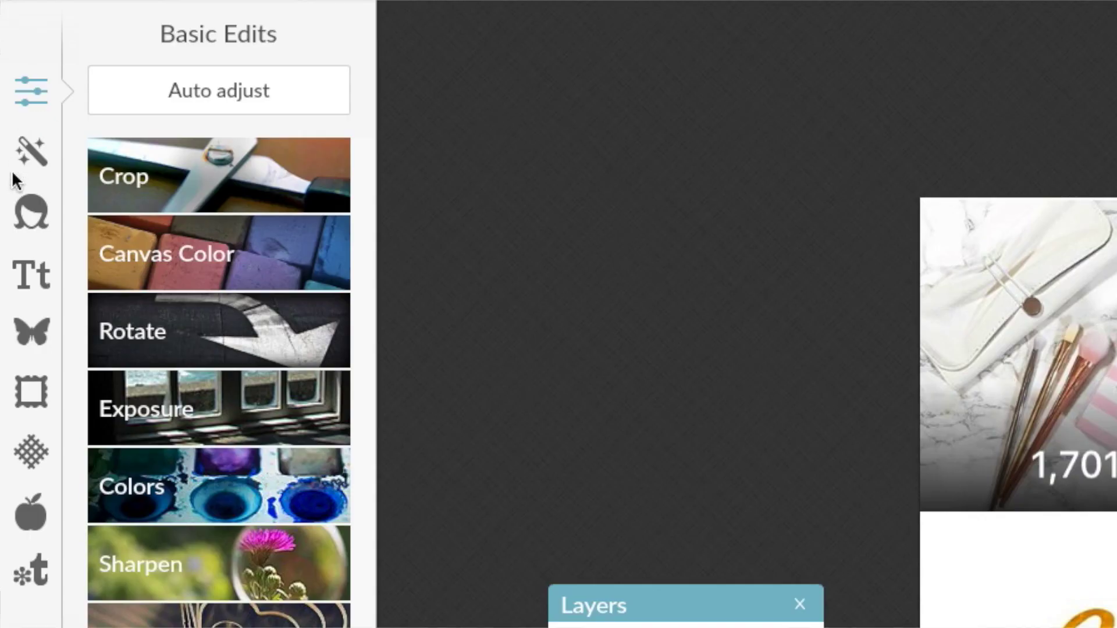
Set up the Draw effect with the red colour ff062b and a brush size of 274
left_click(31, 151)
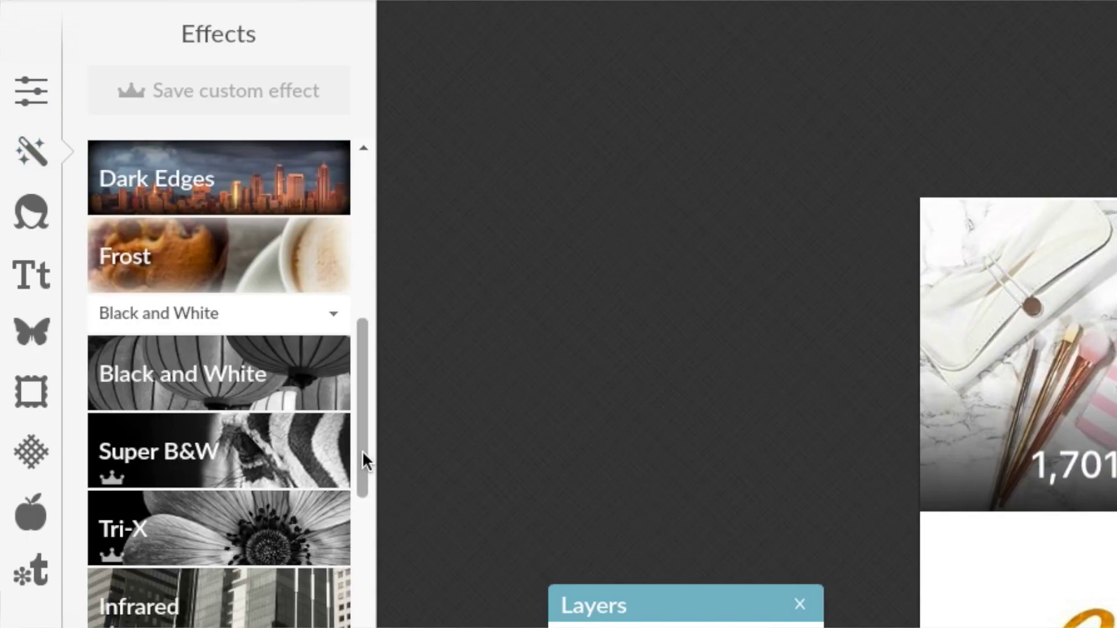
scroll(363, 522, "up", 3)
scroll(363, 522, "down", 15)
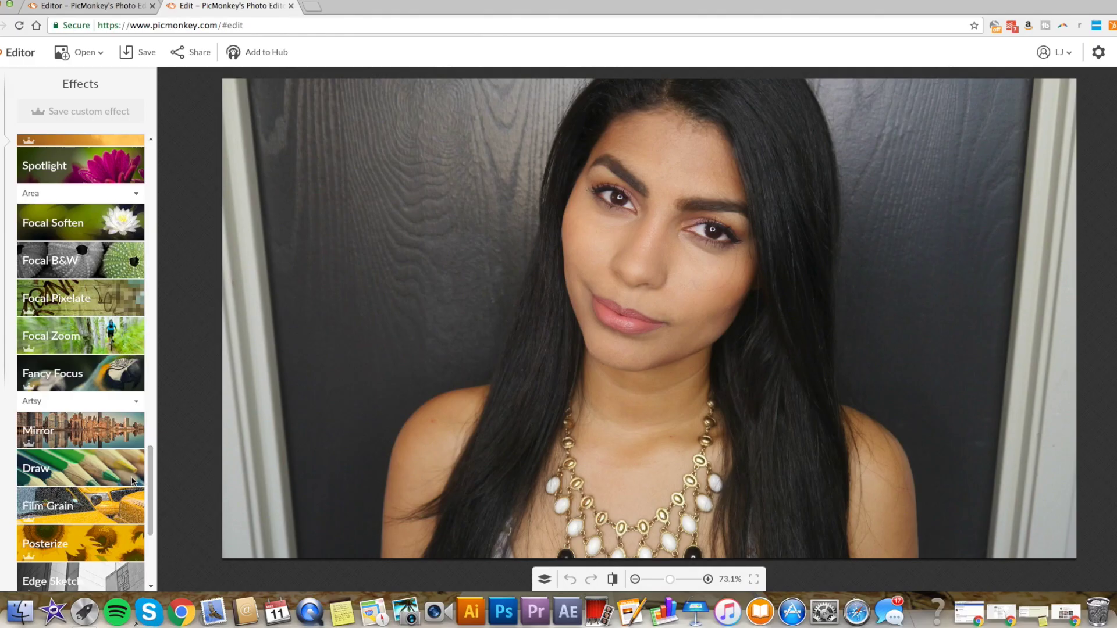
left_click(76, 478)
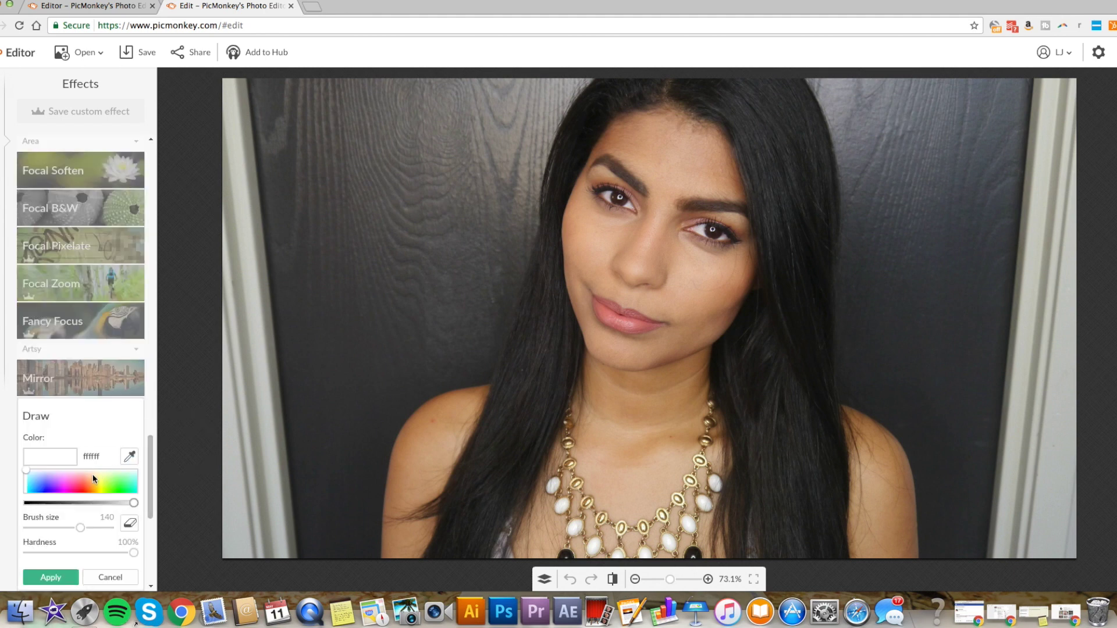
left_click_drag(85, 484, 80, 495)
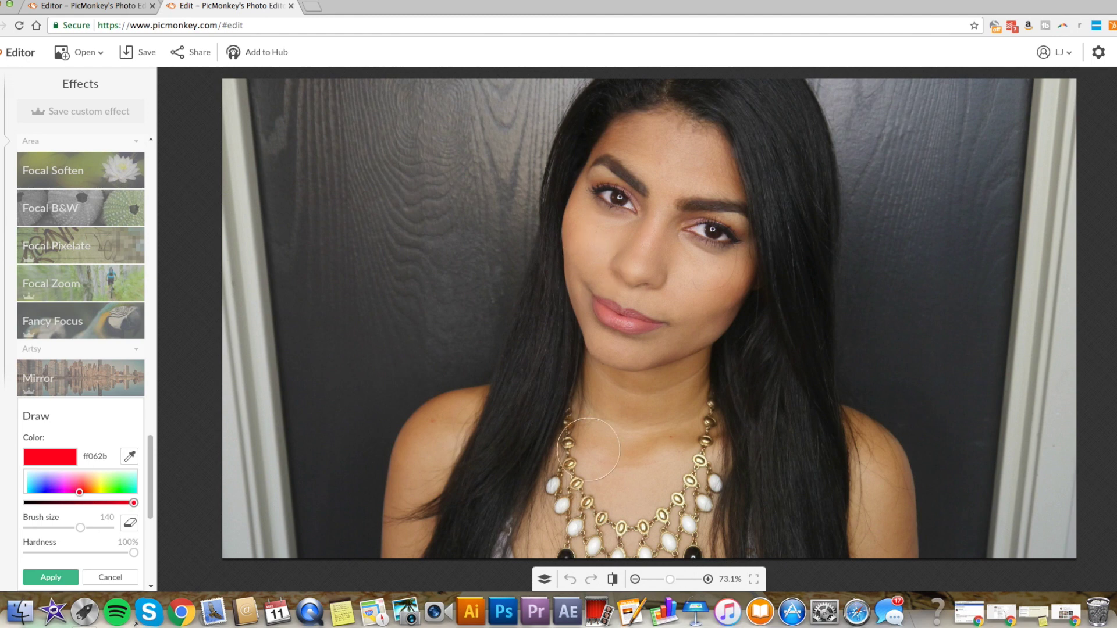
left_click_drag(82, 531, 97, 527)
Paint the background around the woman red with broad brush strokes, undoing strokes that go wrong
left_click(510, 92)
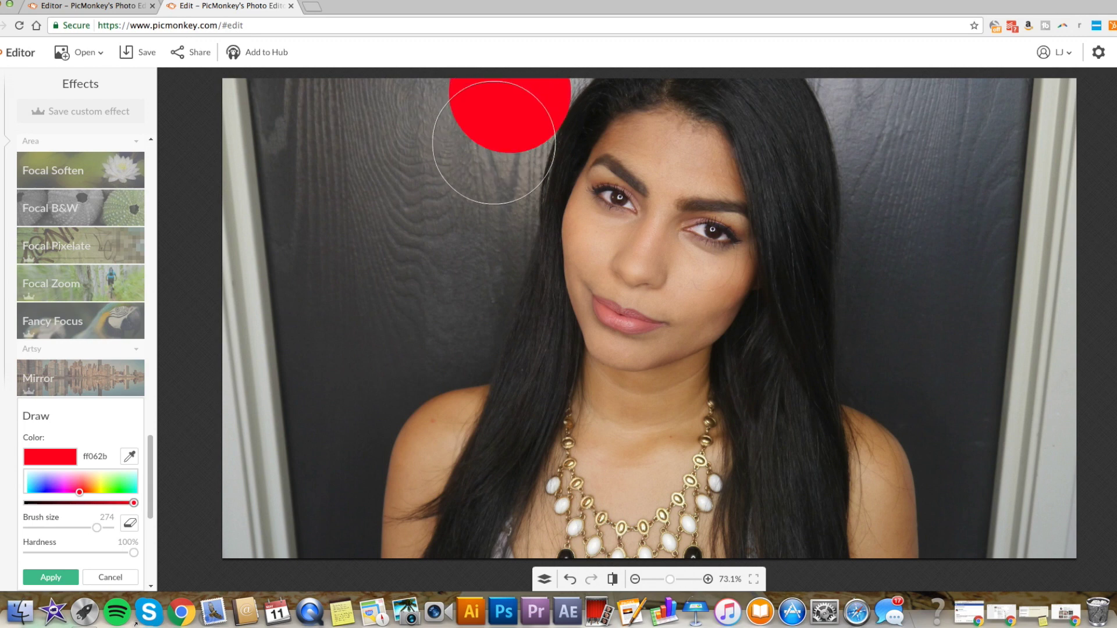
mouse_move(487, 147)
left_mouse_down()
mouse_move(470, 253)
mouse_move(436, 337)
mouse_move(398, 349)
left_mouse_up()
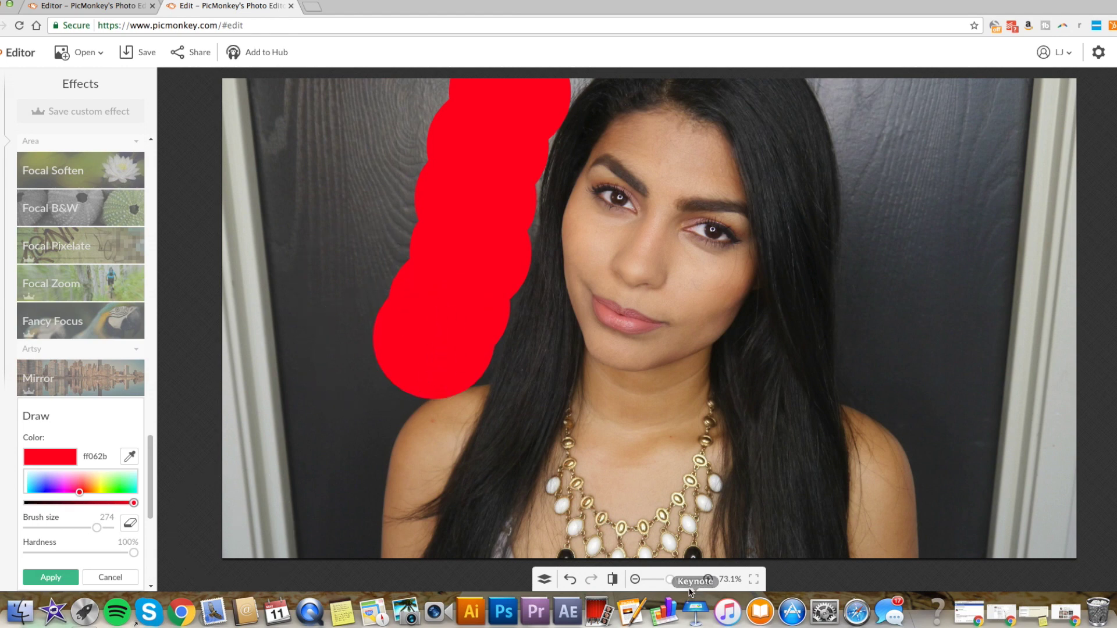
left_click(570, 577)
left_click_drag(399, 324, 404, 337)
mouse_move(327, 396)
left_mouse_down()
mouse_move(312, 474)
mouse_move(407, 137)
mouse_move(424, 120)
left_mouse_up()
mouse_move(883, 111)
left_mouse_down()
mouse_move(1052, 132)
mouse_move(902, 132)
mouse_move(900, 329)
mouse_move(1040, 539)
mouse_move(1041, 582)
left_mouse_up()
left_click_drag(937, 391, 968, 449)
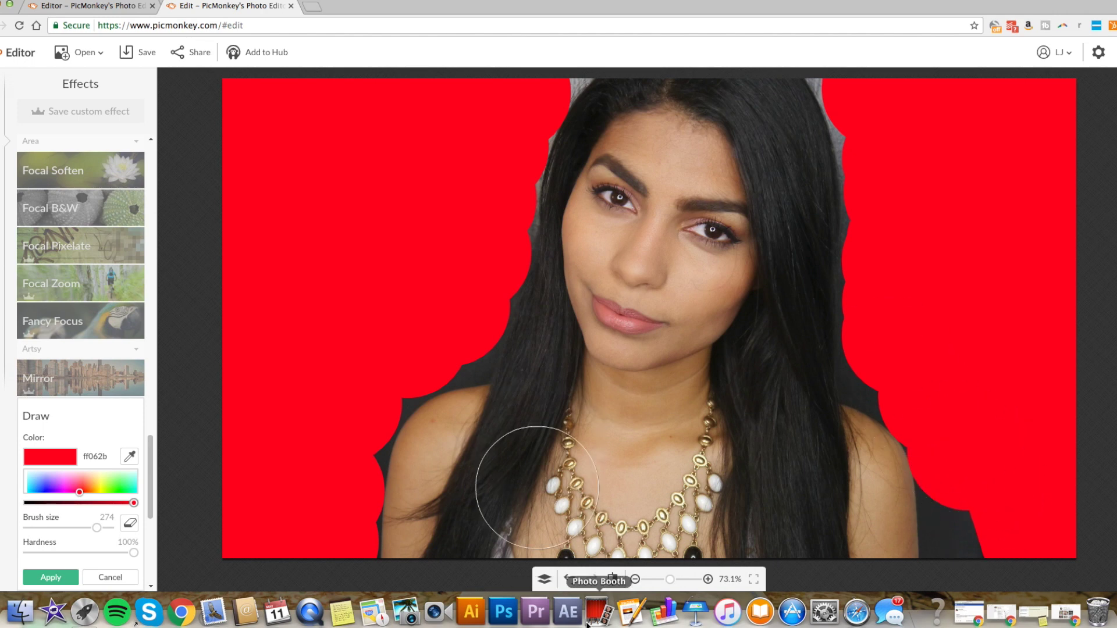
left_click(570, 579)
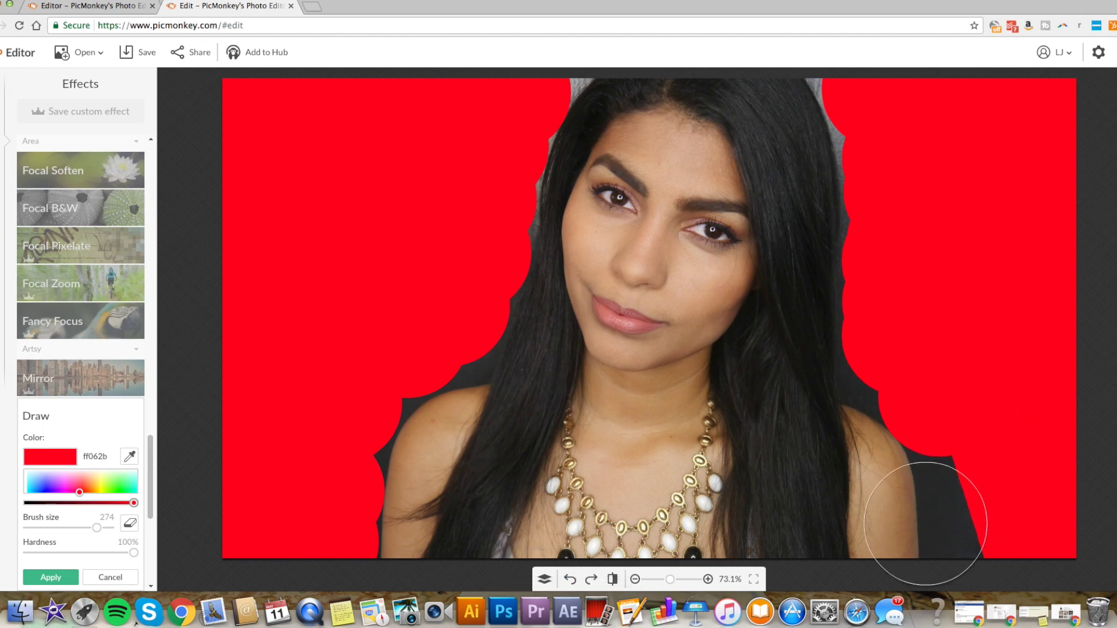
mouse_move(972, 449)
left_mouse_down()
mouse_move(993, 489)
mouse_move(989, 512)
left_mouse_up()
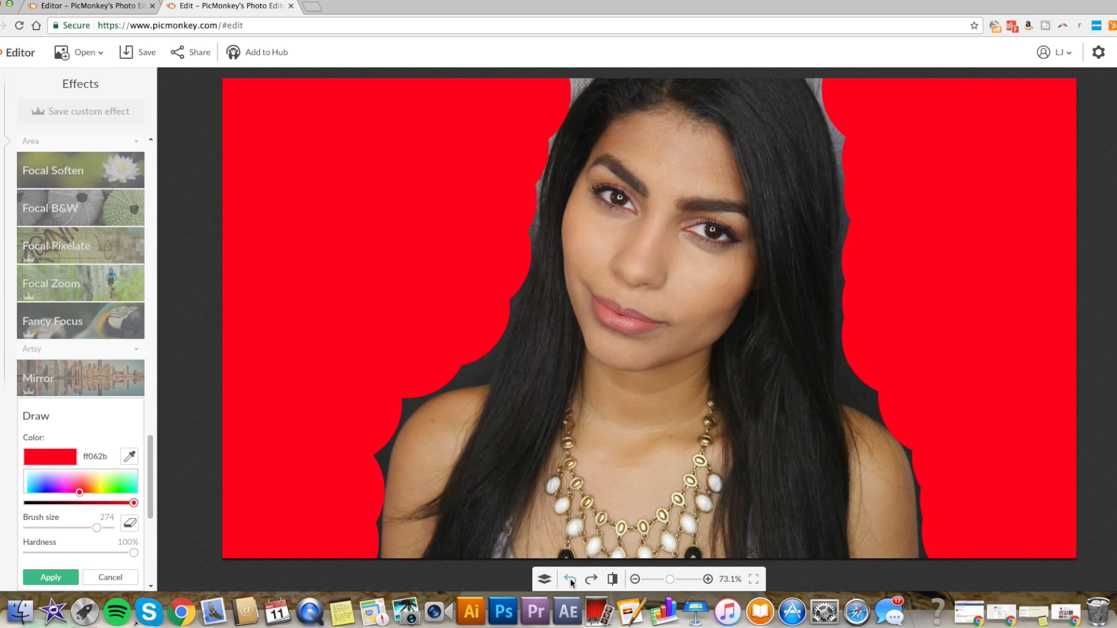
left_click(565, 88)
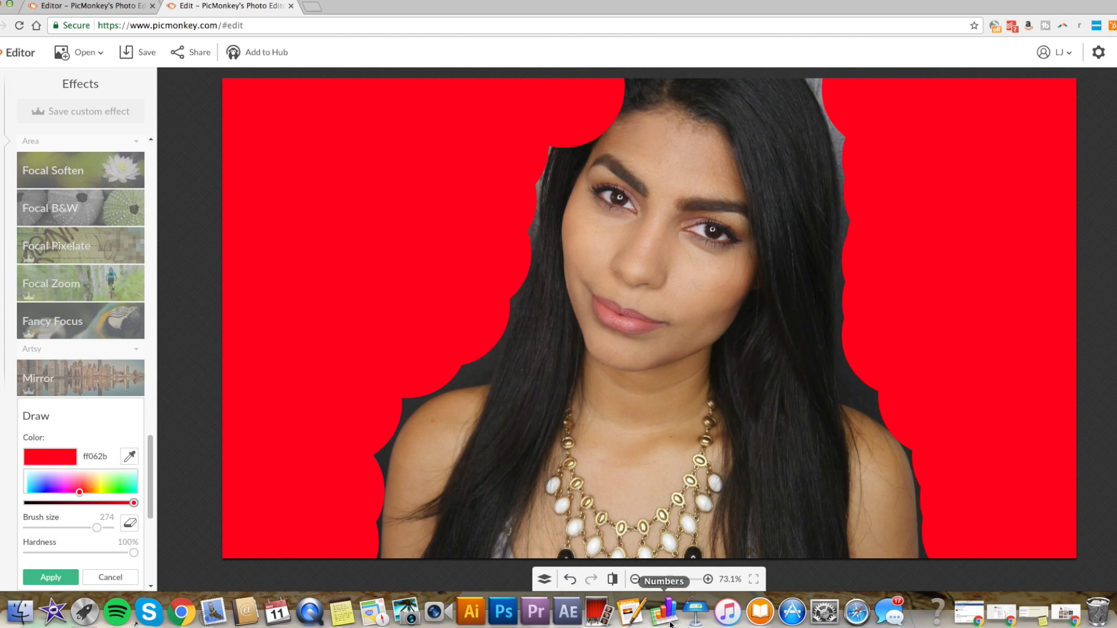
left_click(569, 580)
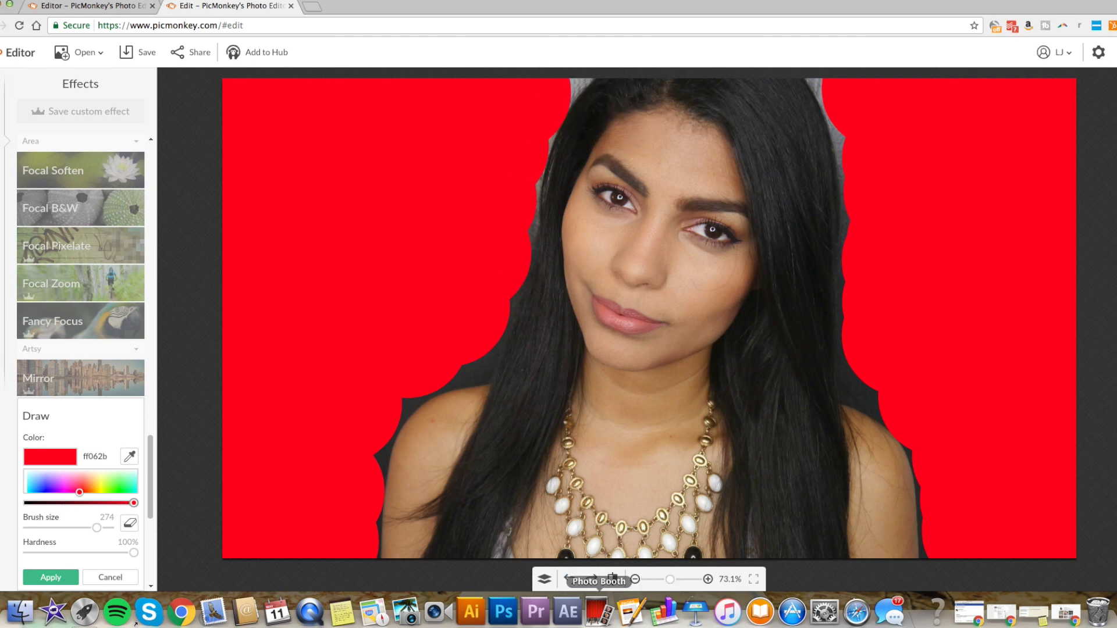
Fill the remaining gaps along the hair and shoulders with red, reducing the brush size to 75, 40 and 15
left_click_drag(101, 524, 67, 530)
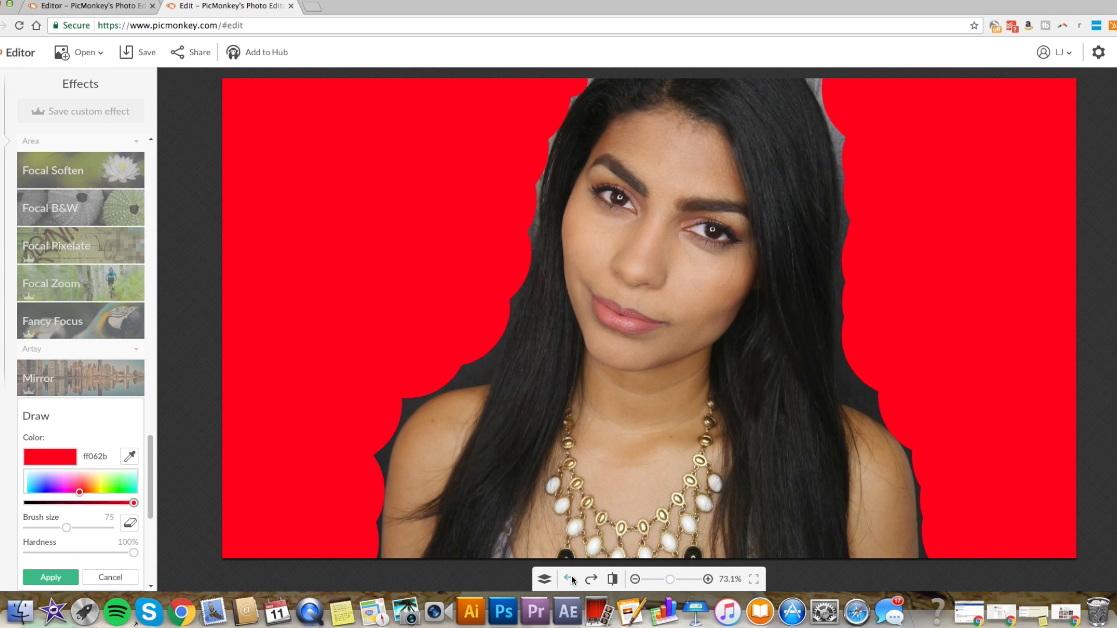
left_click_drag(557, 96, 575, 76)
left_click_drag(69, 528, 54, 528)
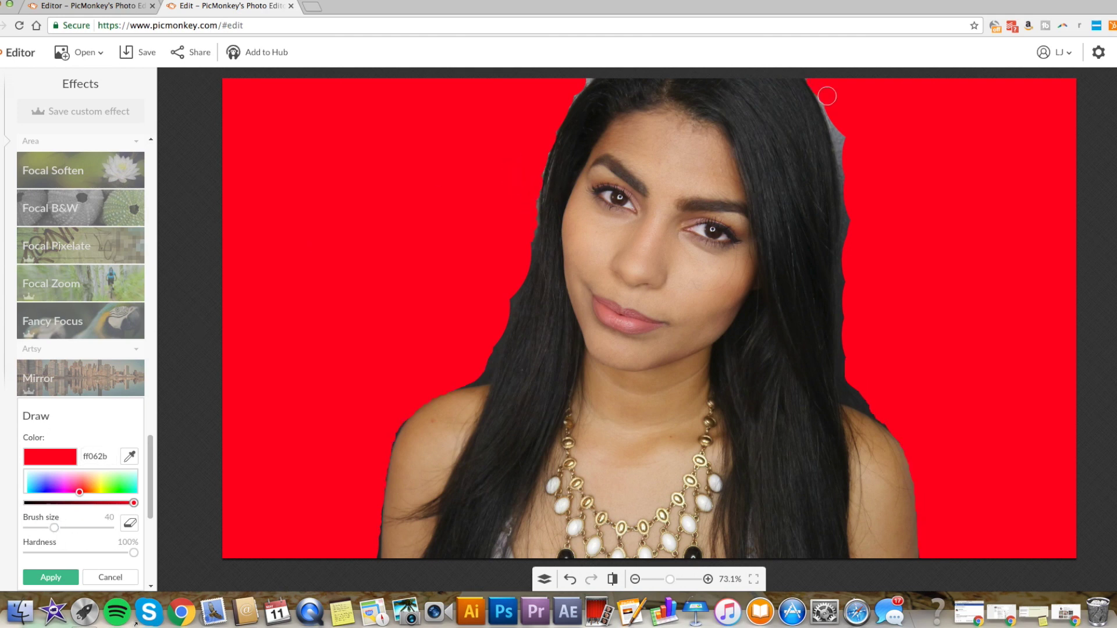
left_click_drag(828, 99, 844, 150)
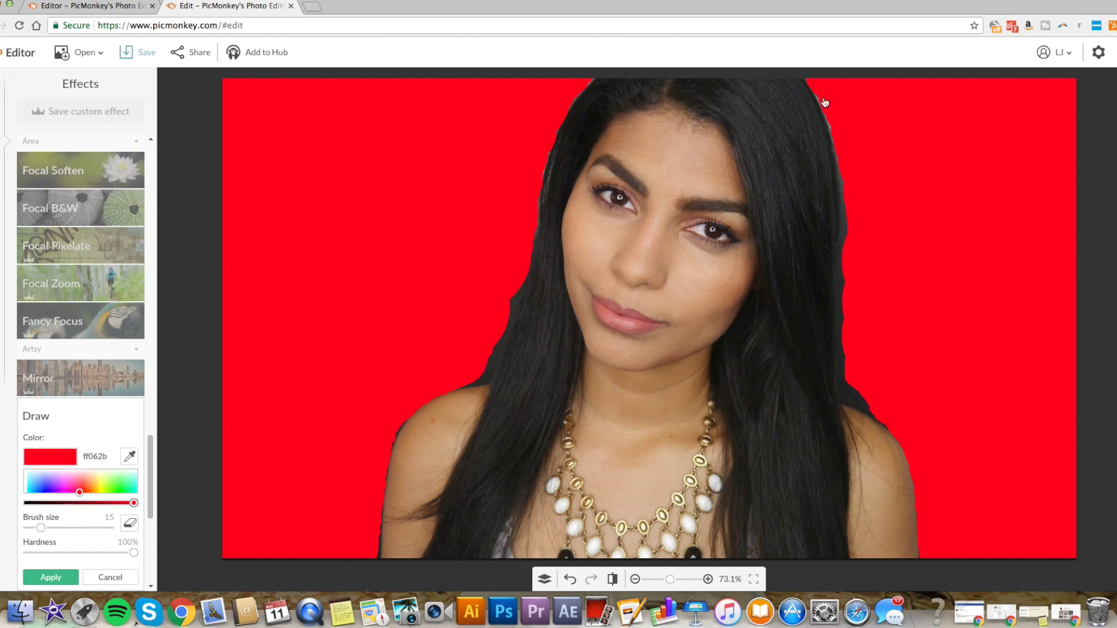
Apply the red drawing and save the portrait to the computer in Sean quality as a JPEG named red
left_click(54, 359)
left_click(578, 346)
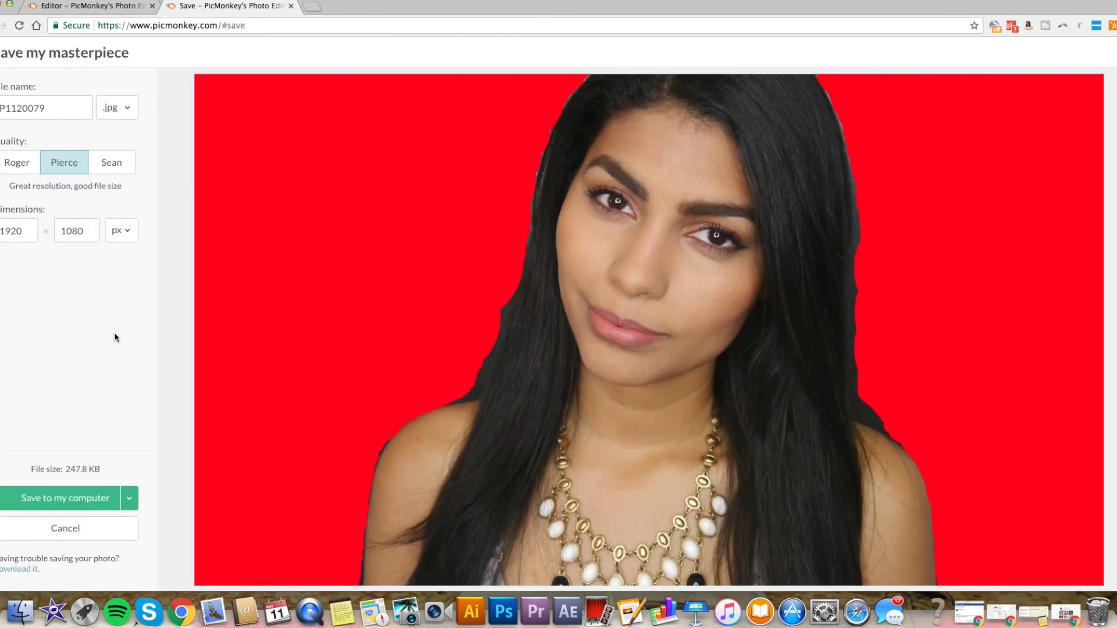
left_click(108, 159)
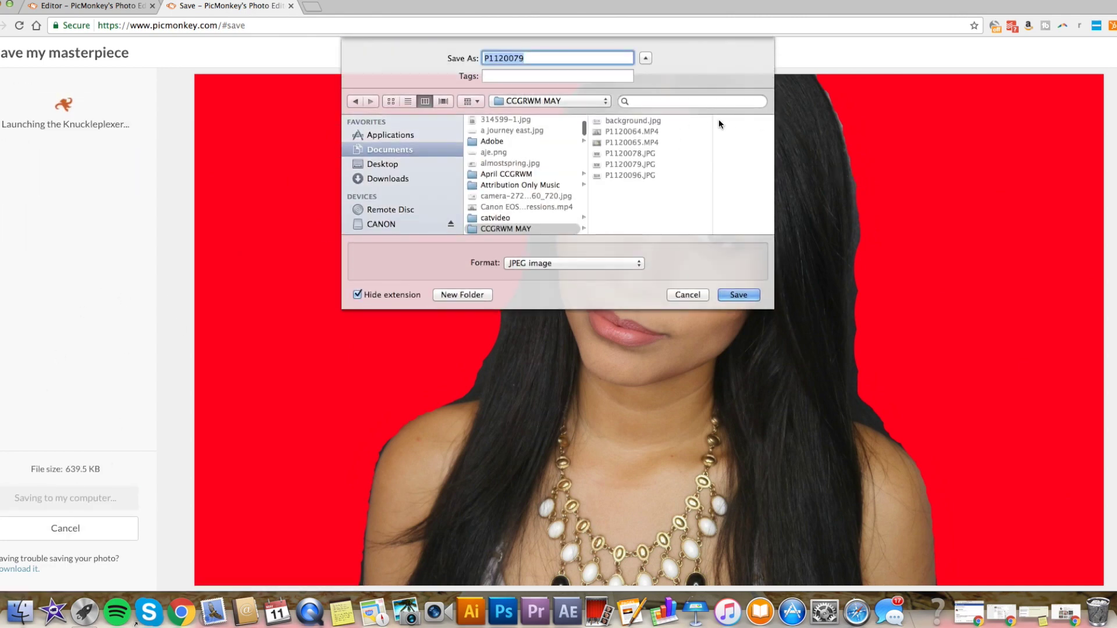
type("red")
key("Return")
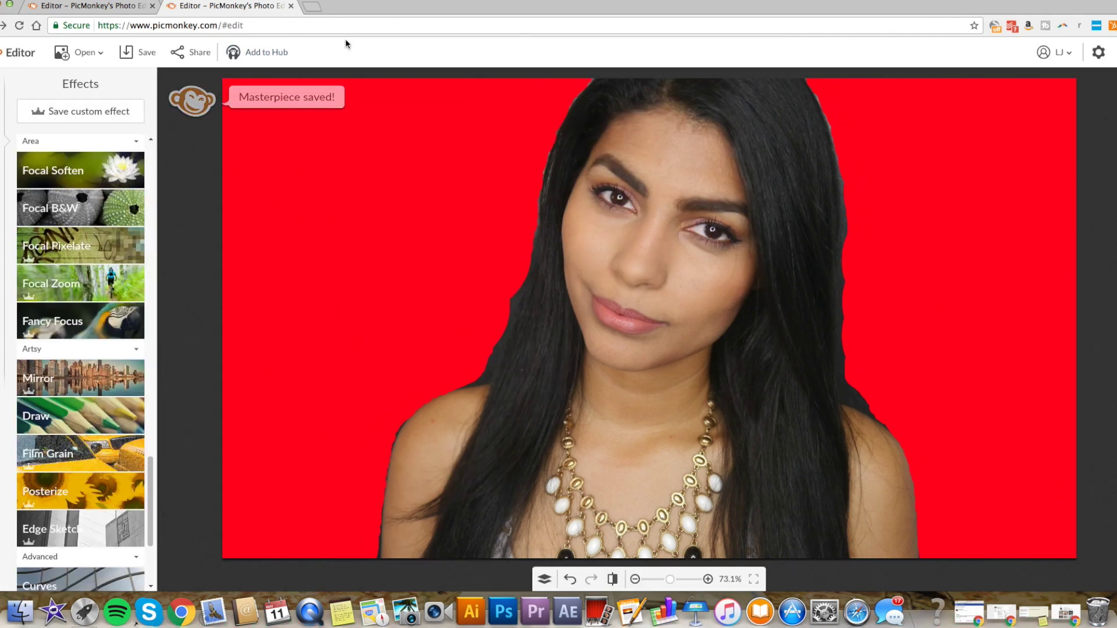
Switch between the two editor tabs and return to the edited makeup flat-lay photo
left_click(126, 10)
left_click(159, 11)
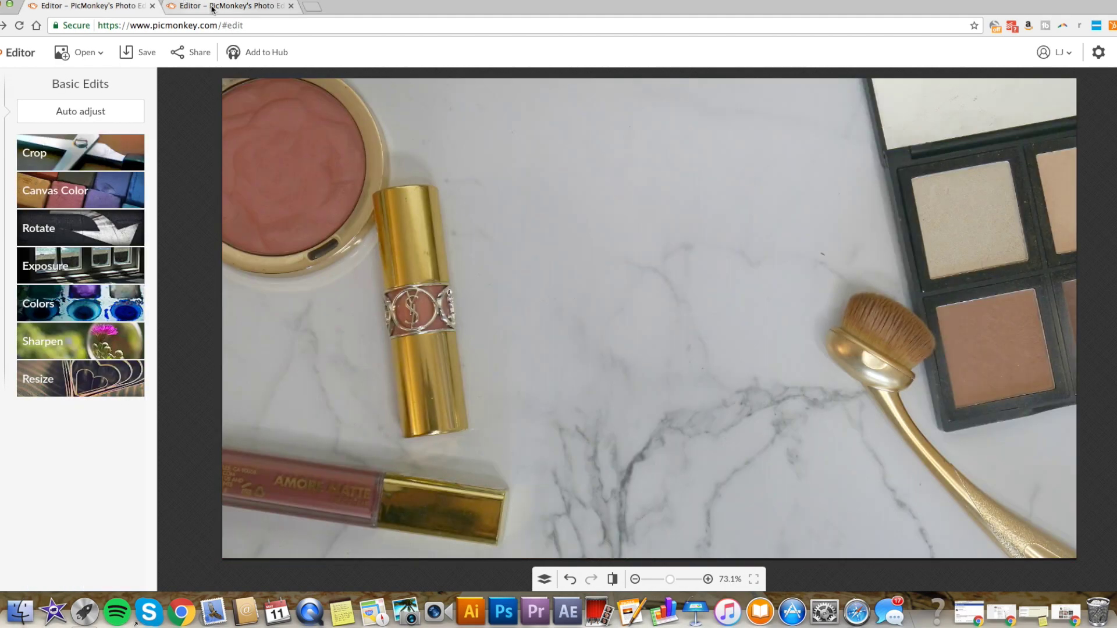
left_click(90, 9)
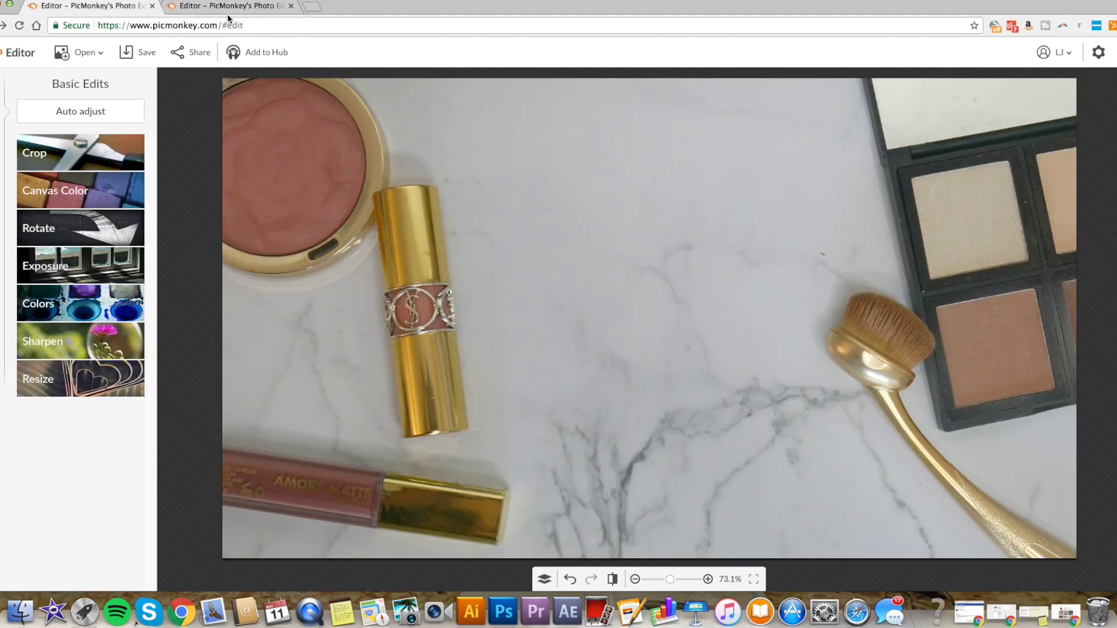
Search the web for "make background transparent" in a new tab and open the LunaPic Transparent Background page
left_click(231, 14)
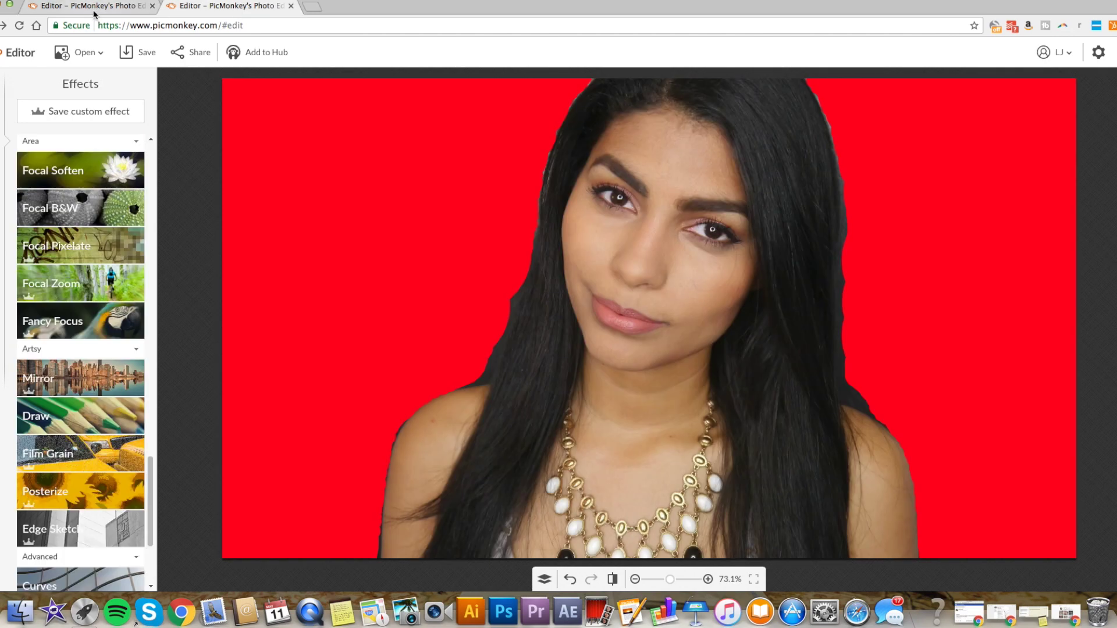
left_click(310, 7)
type("make background transparent")
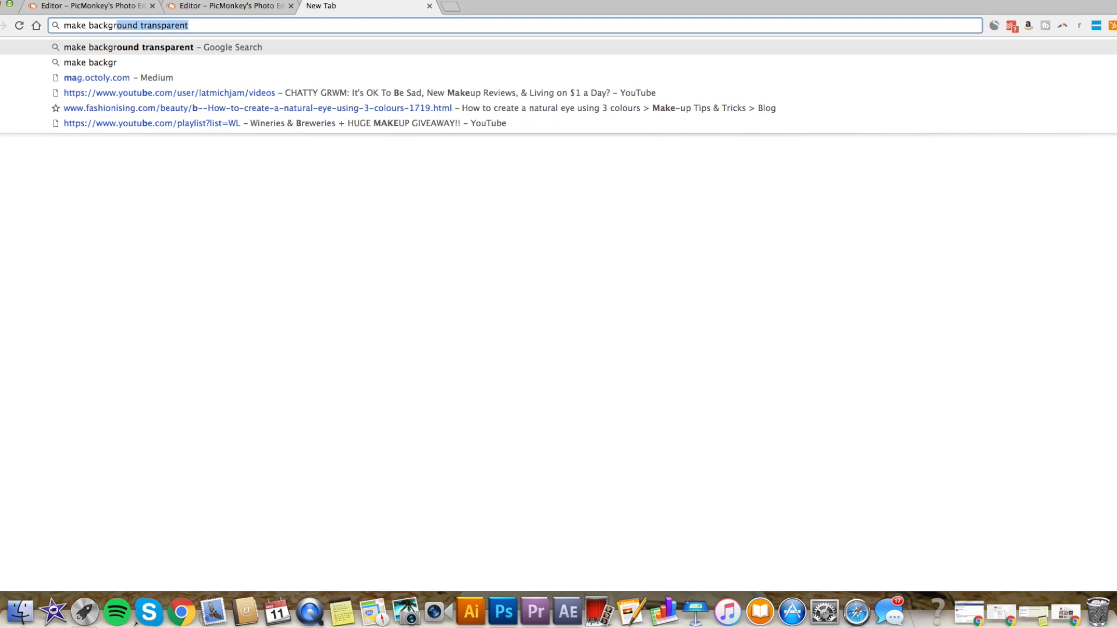
key("Return")
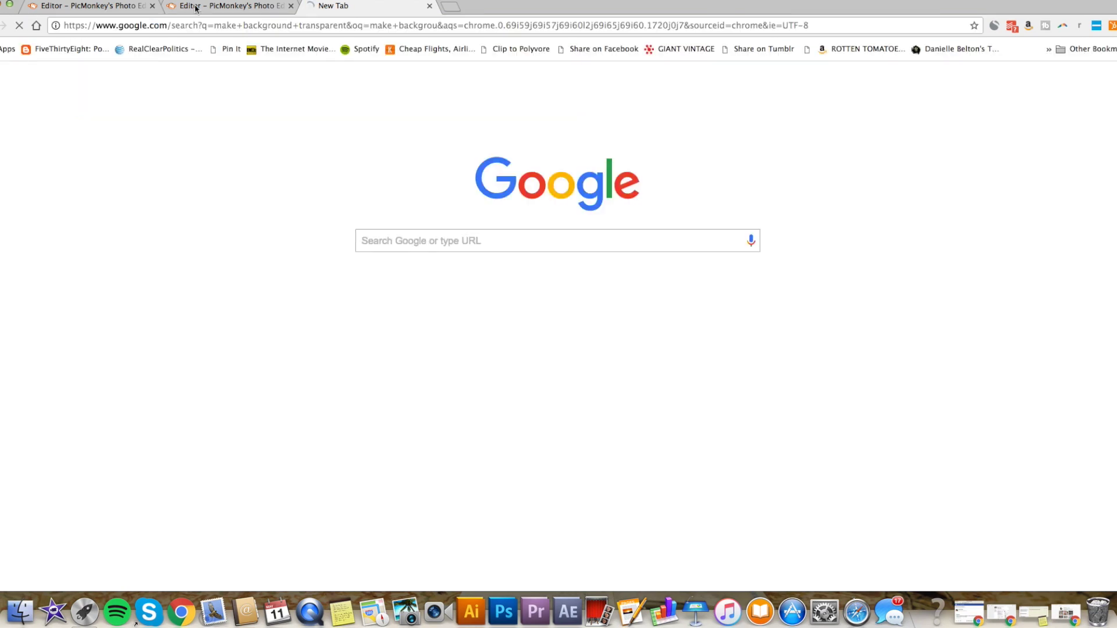
left_click(56, 11)
left_click(182, 5)
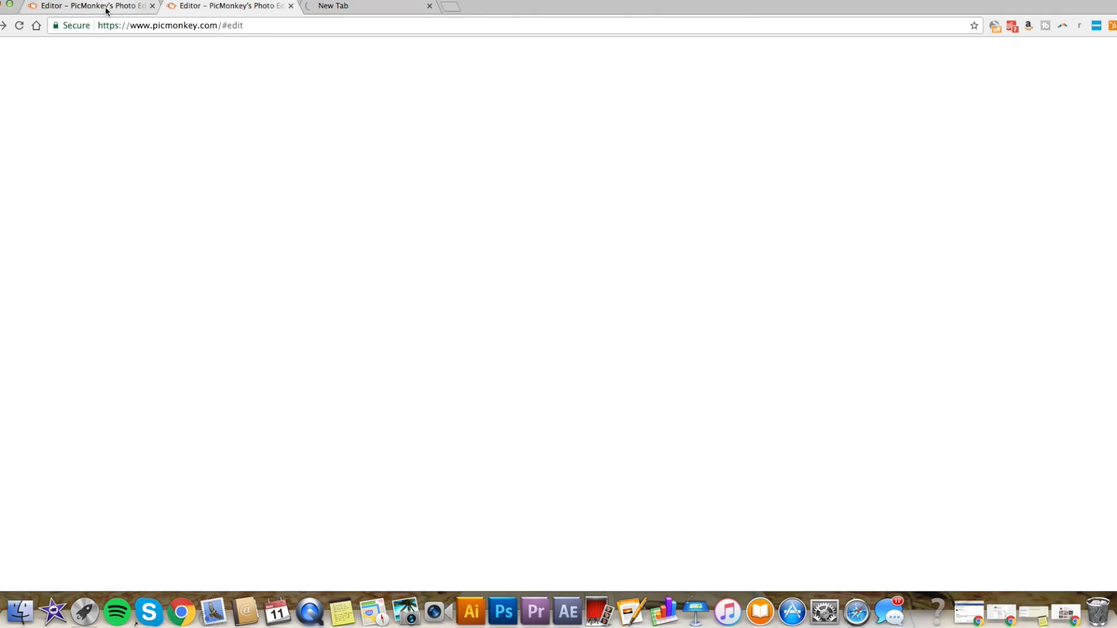
key("ctrl+Tab")
key("ctrl+Tab")
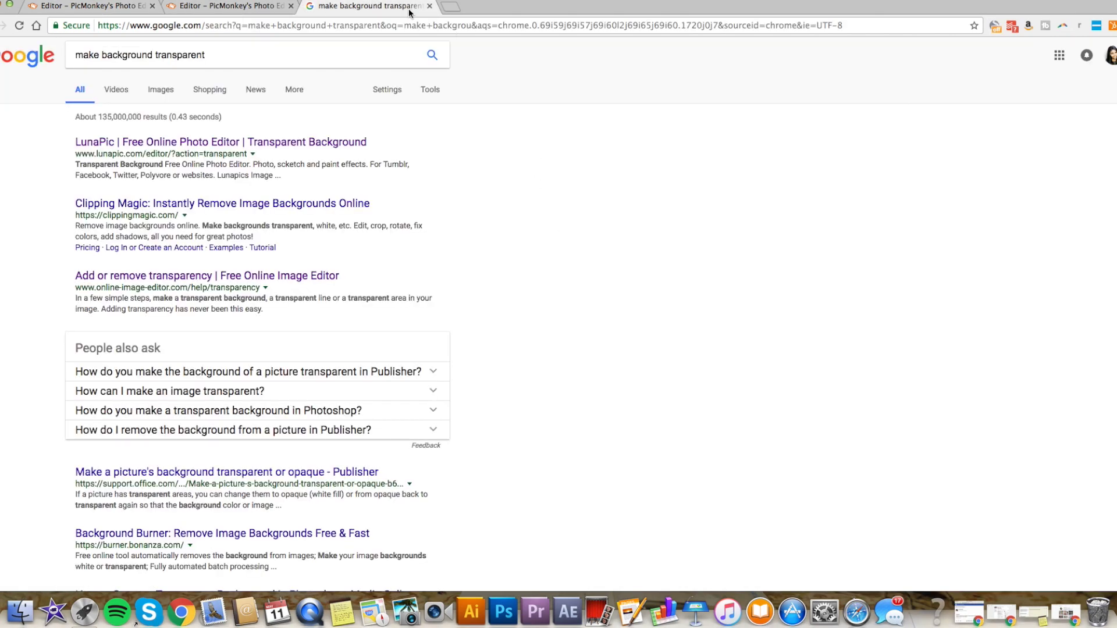
left_click(186, 142)
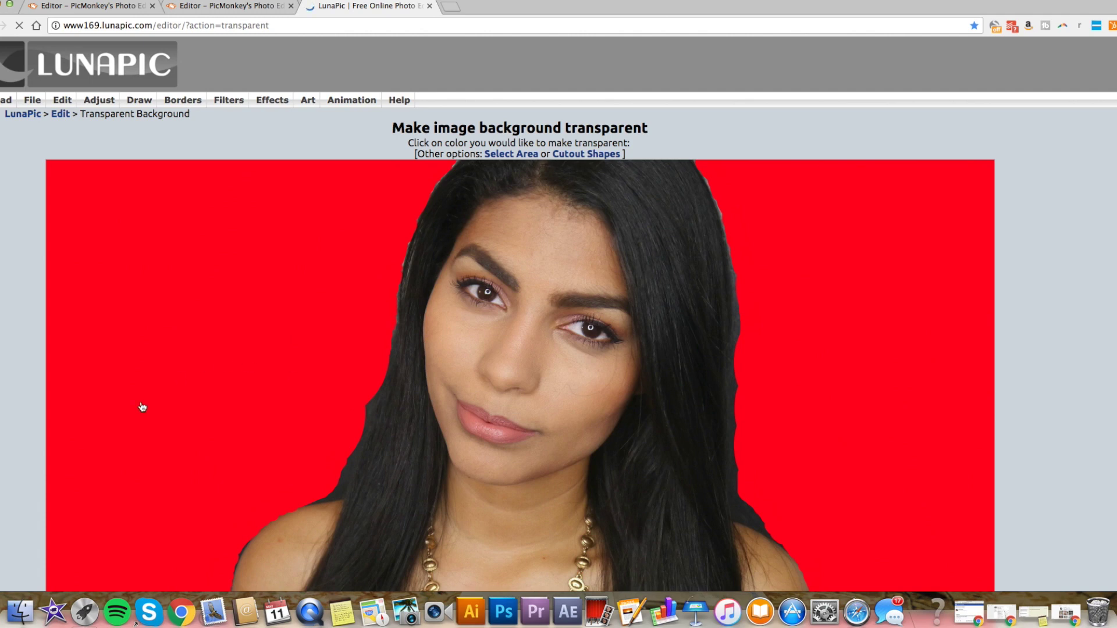
Make the red background around the woman transparent and inspect the edges of the cutout
left_click(283, 223)
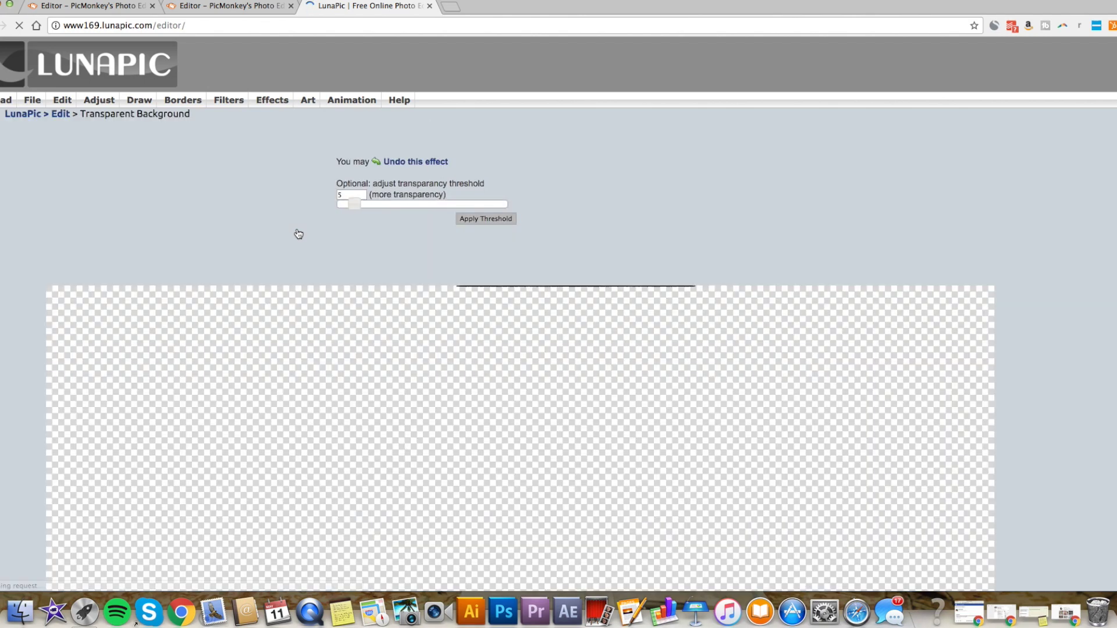
scroll(296, 213, "down", 1)
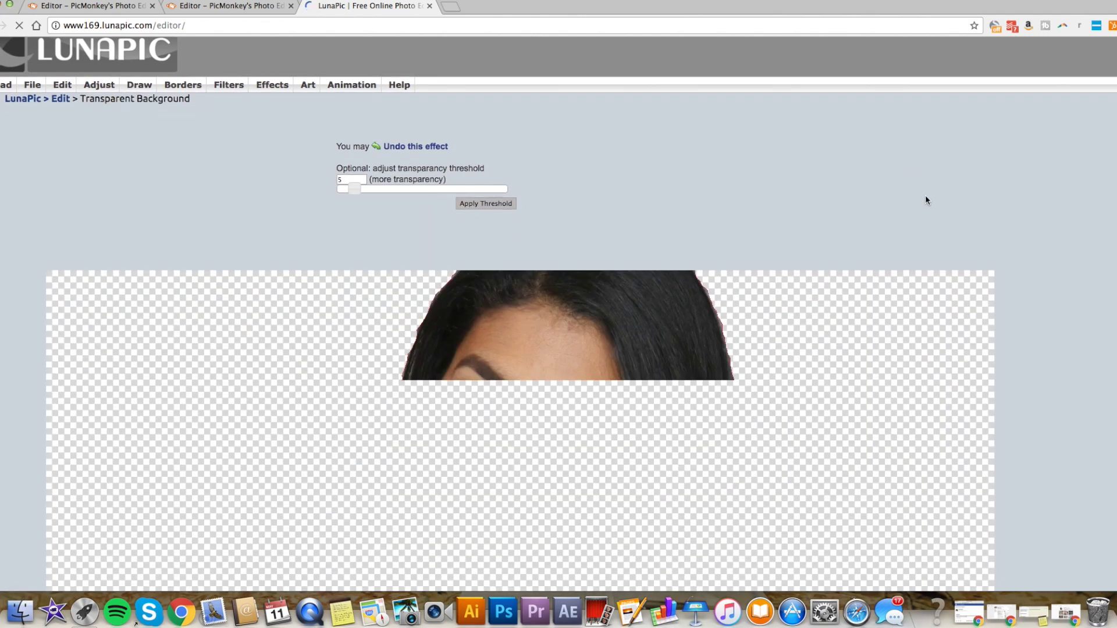
scroll(300, 240, "down", 3)
scroll(300, 240, "down", 5)
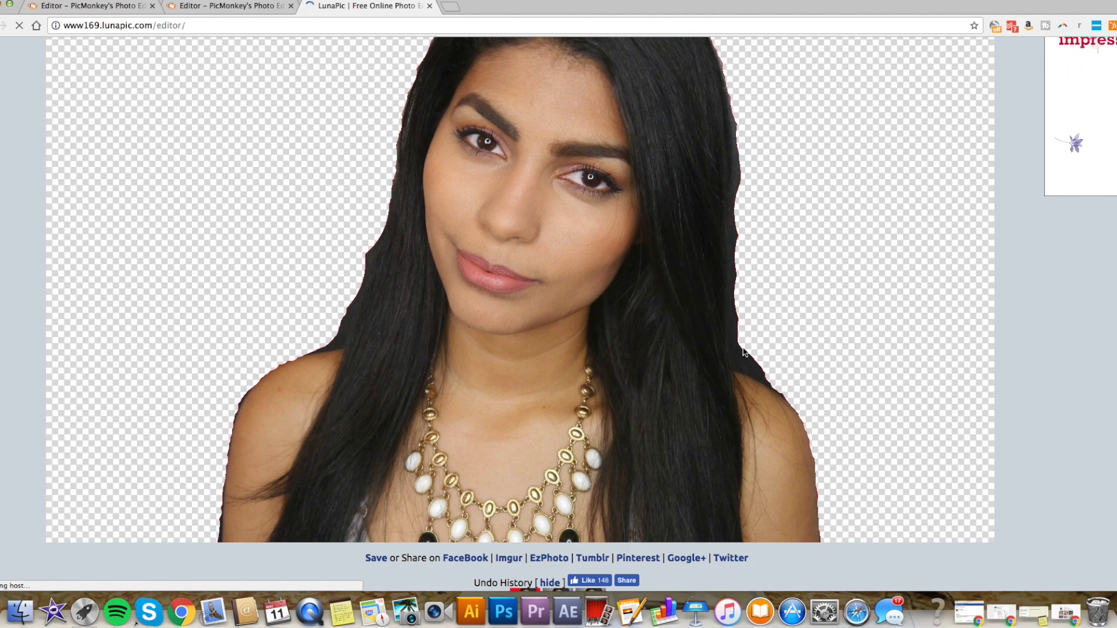
scroll(208, 167, "up", 7)
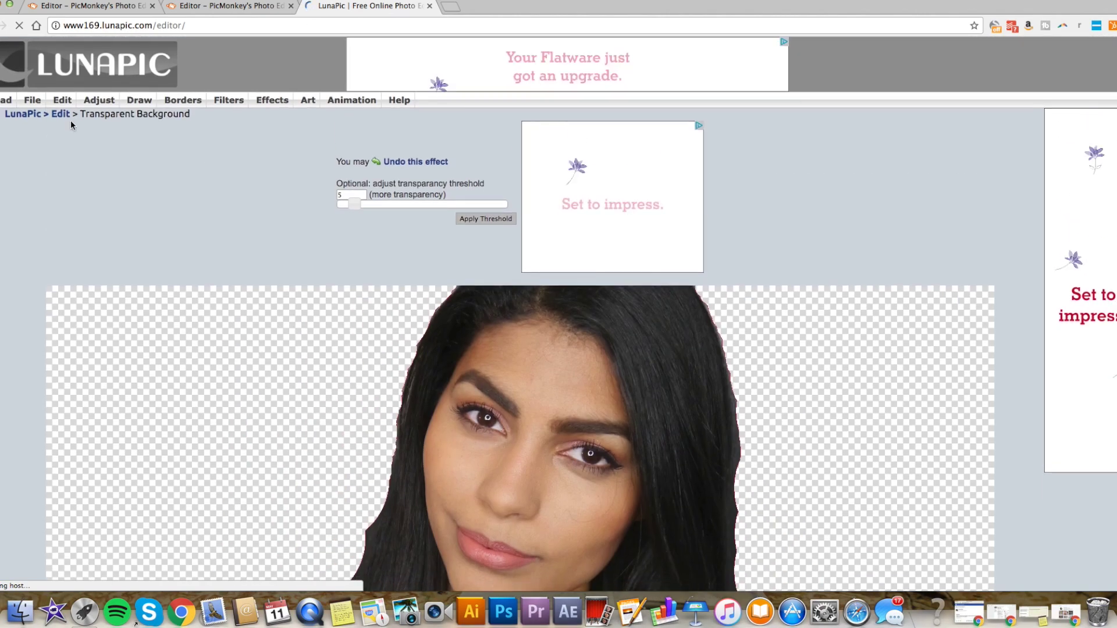
scroll(320, 253, "down", 8)
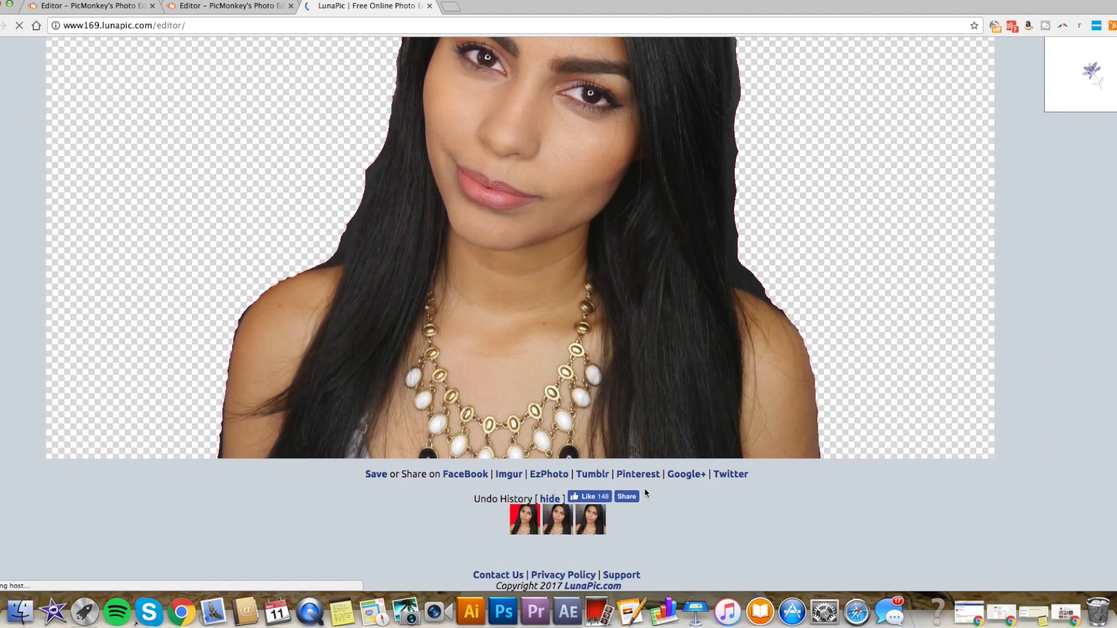
scroll(243, 303, "up", 8)
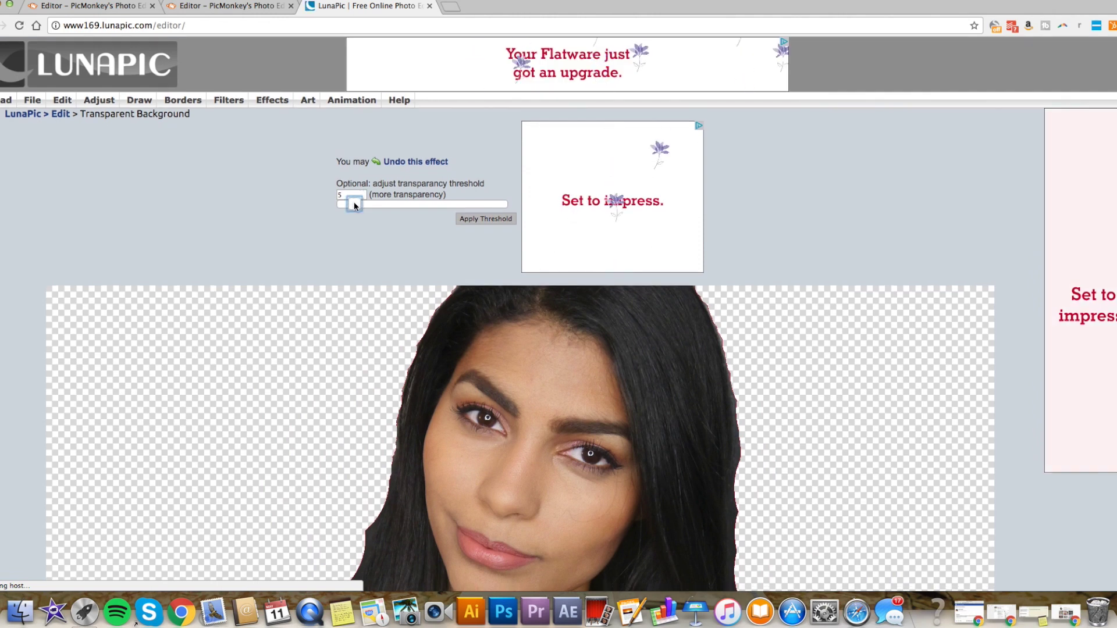
Raise the transparency threshold to 8 and apply it to the portrait
left_click(355, 205)
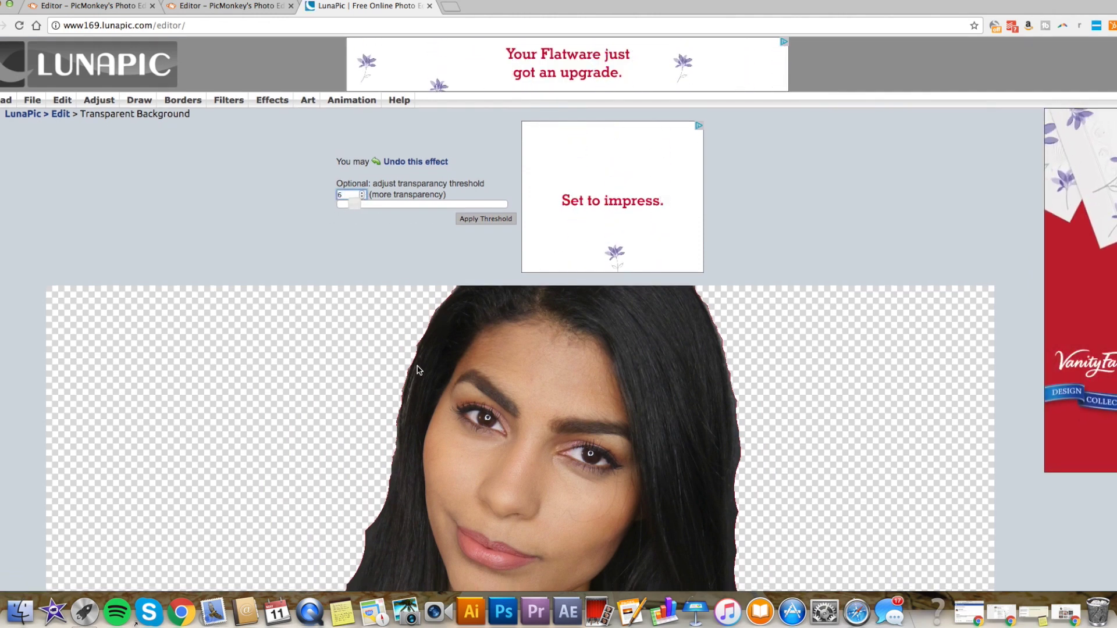
scroll(366, 366, "down", 3)
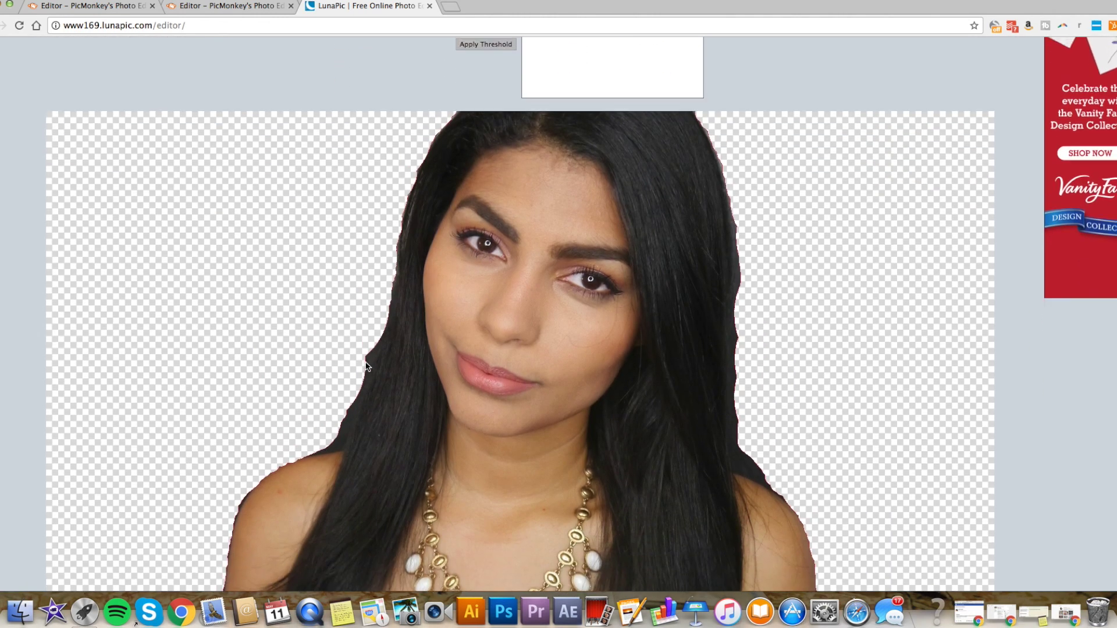
scroll(259, 274, "down", 5)
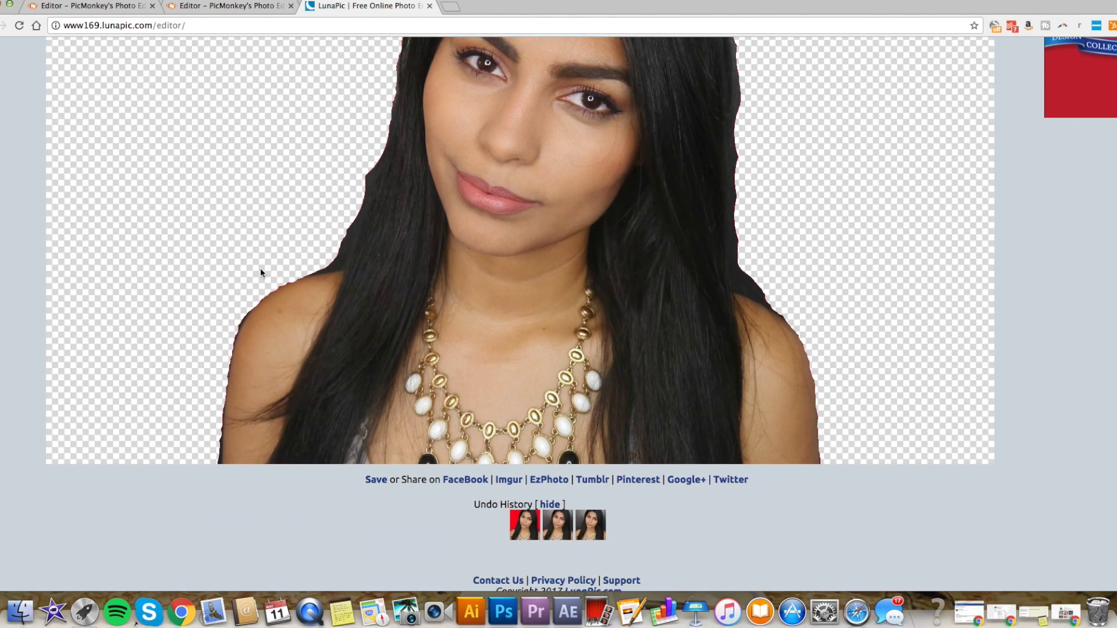
scroll(260, 268, "up", 10)
left_click(362, 193)
left_click(362, 193)
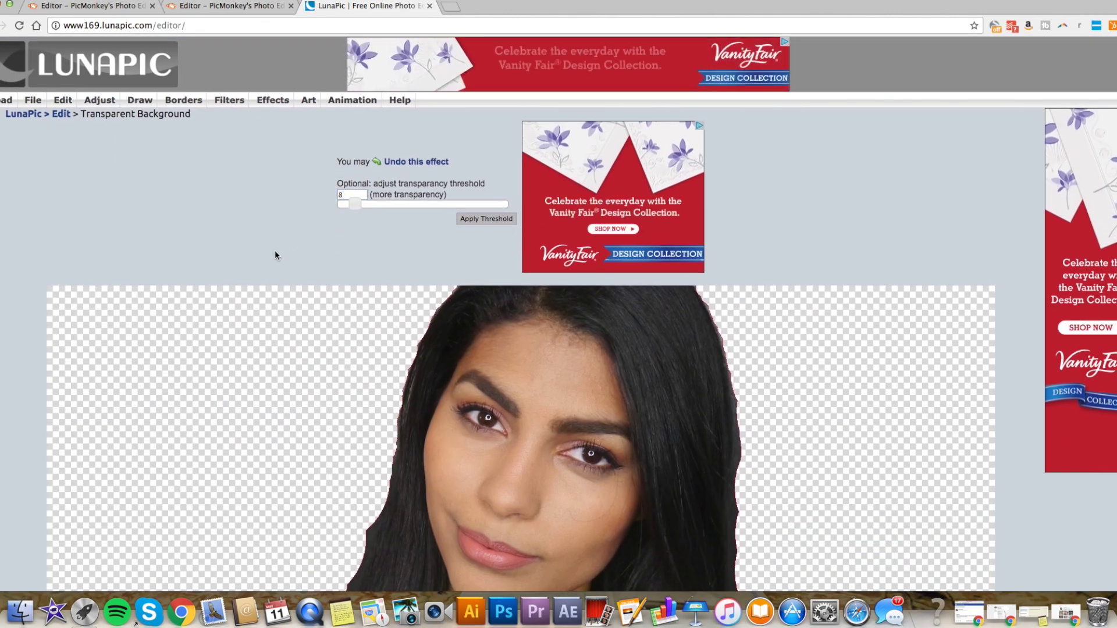
left_click(357, 204)
left_click(486, 218)
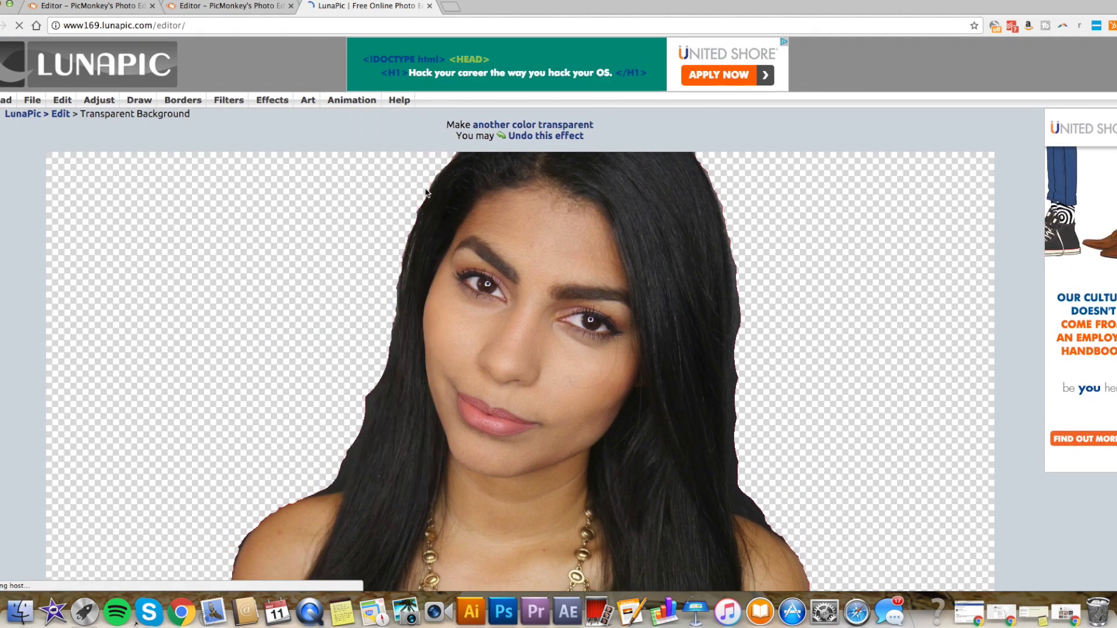
Save the transparent cutout to the computer as a PNG image named transpar
scroll(436, 186, "down", 5)
left_click(384, 442)
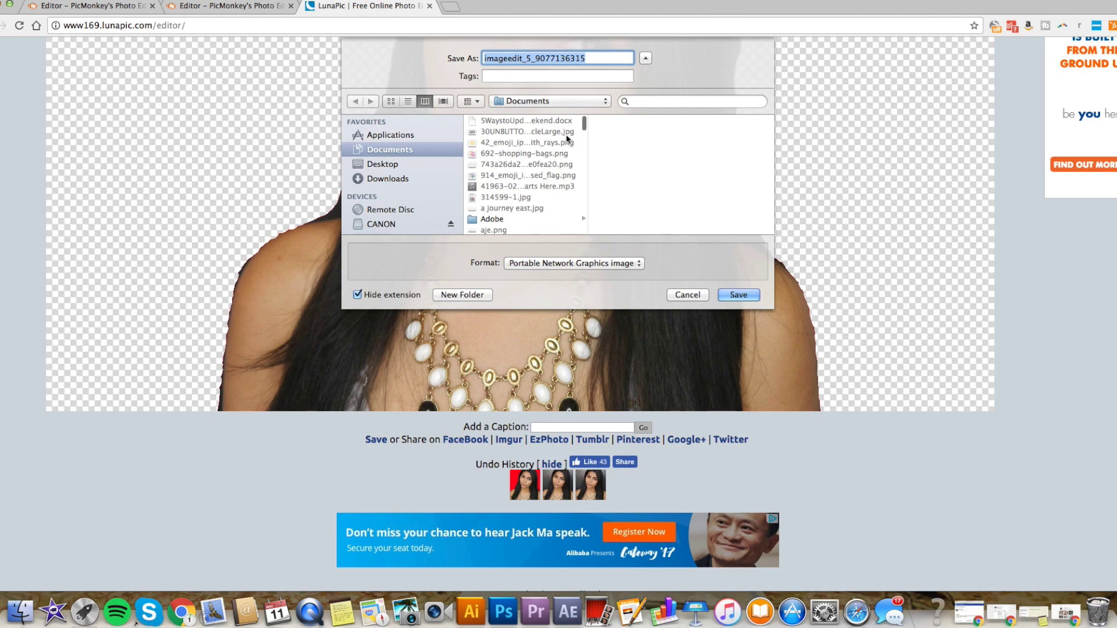
scroll(524, 174, "down", 3)
Close the PicMonkey tab with the red-background portrait and return to the makeup flat-lay photo
left_click(88, 6)
left_click(227, 5)
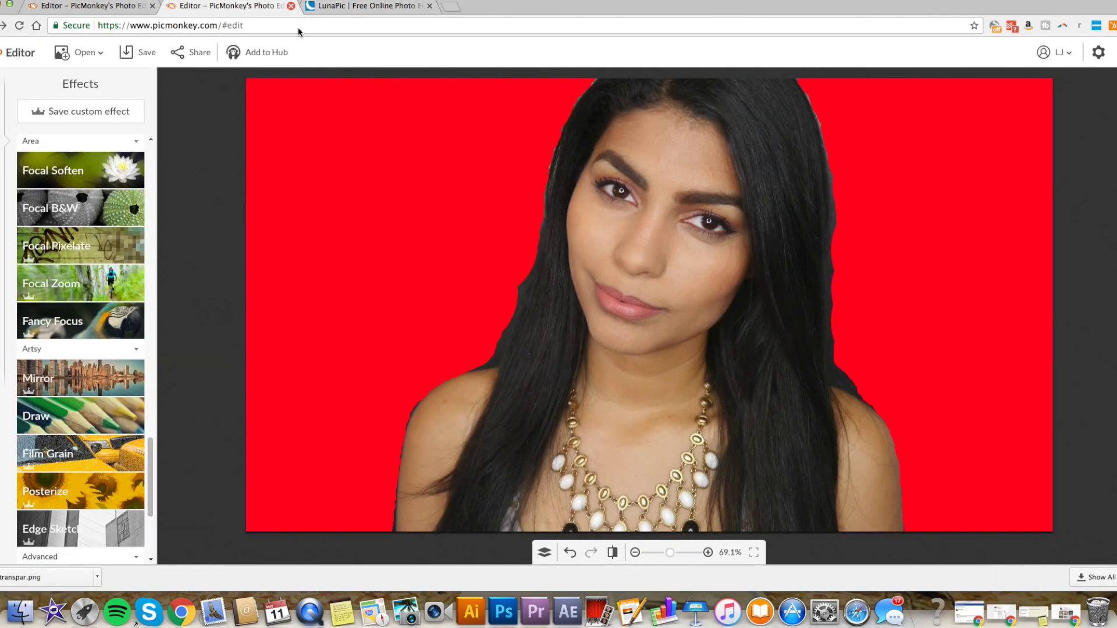
left_click(291, 6)
left_click(87, 6)
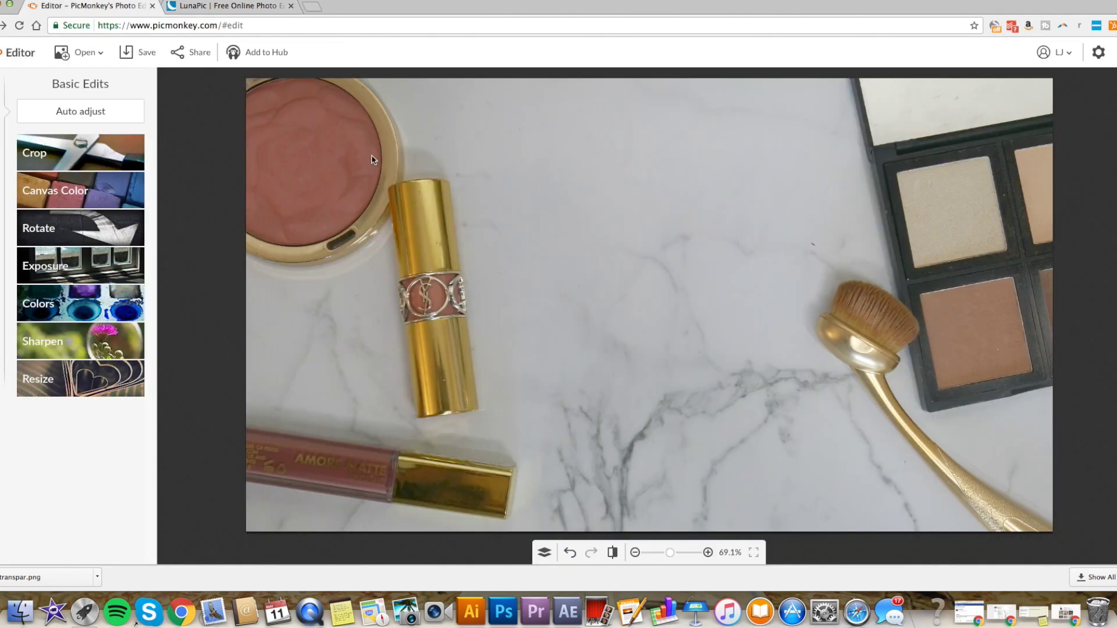
Add transpar.png from the computer as an overlay, enlarge it and position the woman over the middle of the flat-lay
left_click(93, 139)
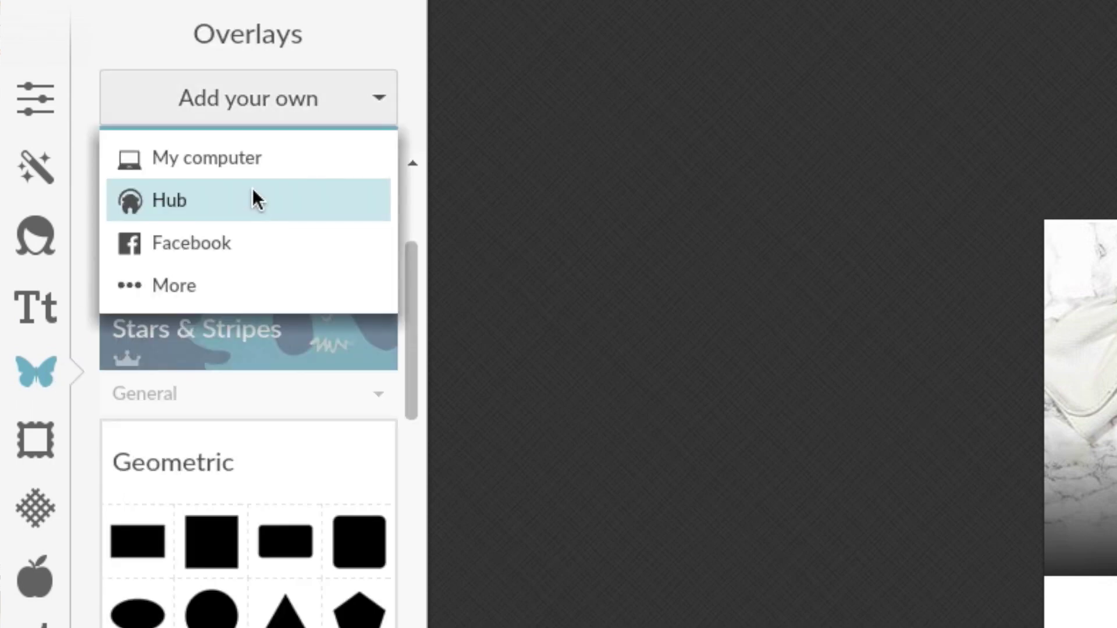
left_click(241, 165)
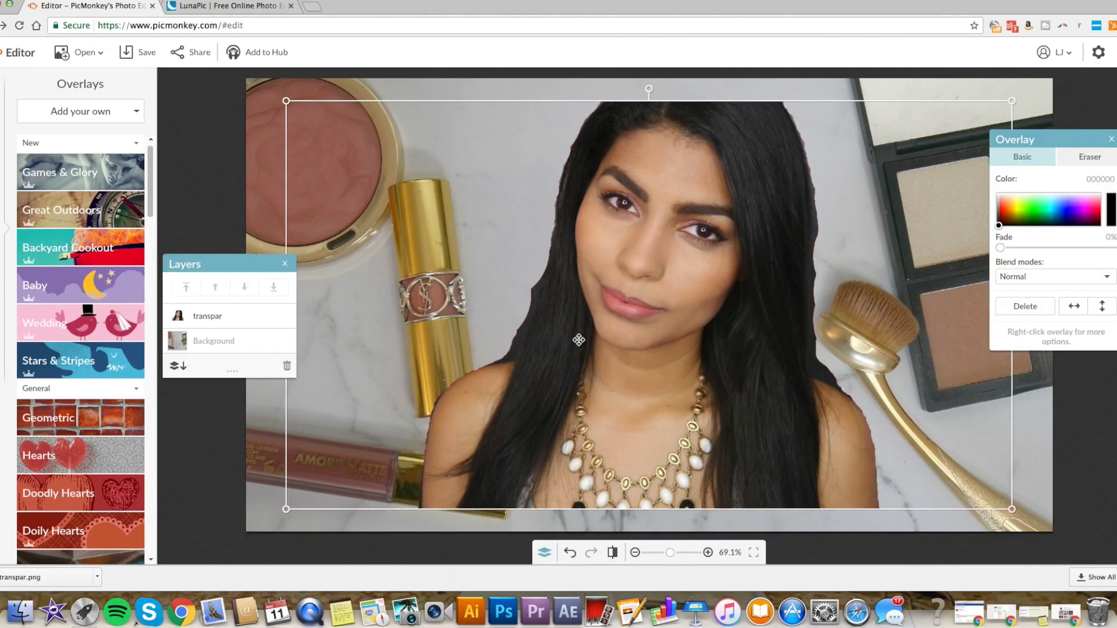
left_click_drag(578, 332, 573, 312)
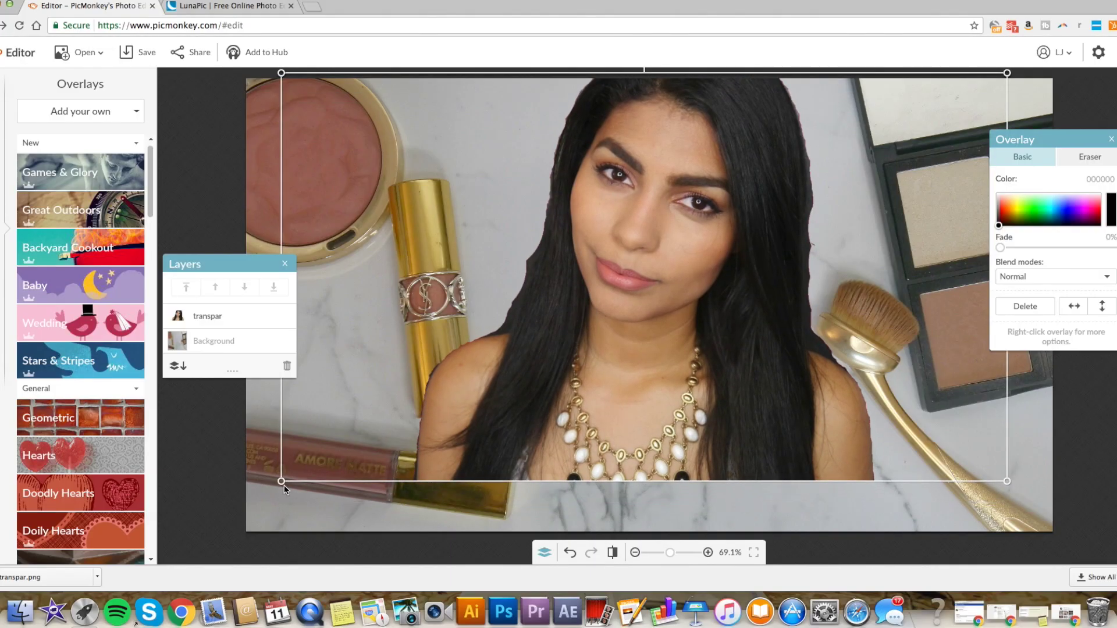
left_click_drag(282, 481, 186, 534)
left_click_drag(453, 446, 503, 438)
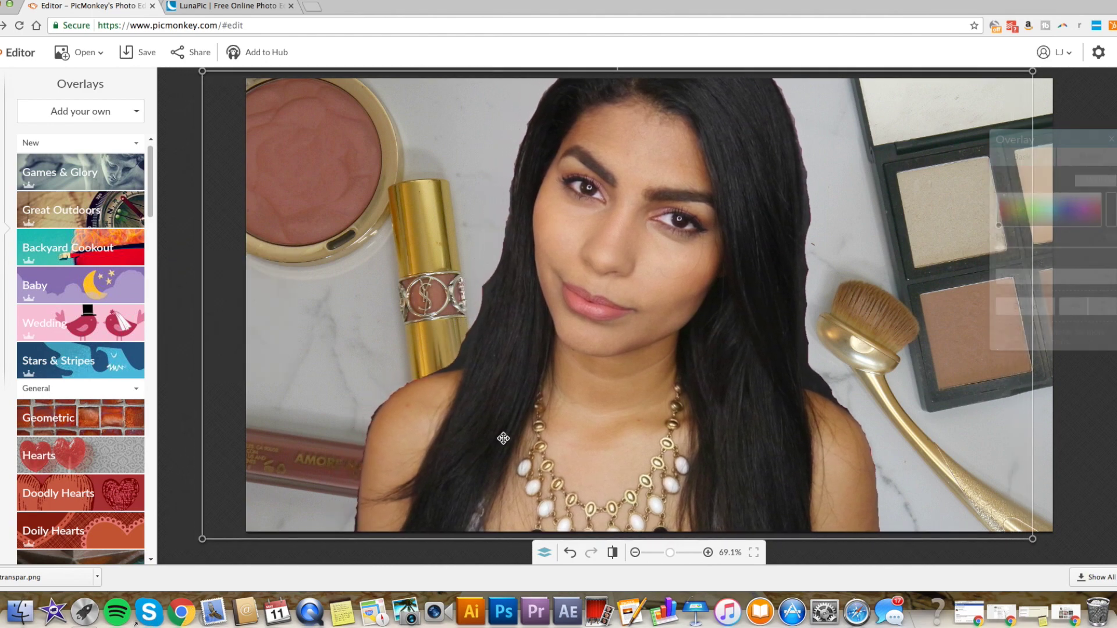
left_click(173, 470)
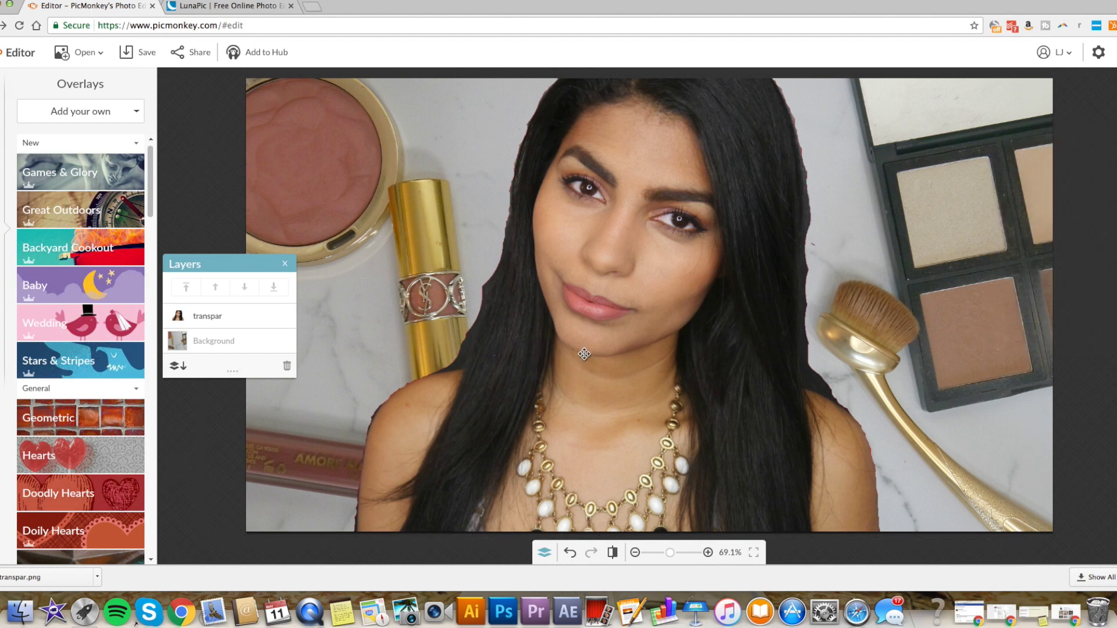
Paint a soft white glow on the background around the woman with the Draw effect, using color ffffff, brush size 356 and hardness 0%
left_click_drag(196, 265, 193, 462)
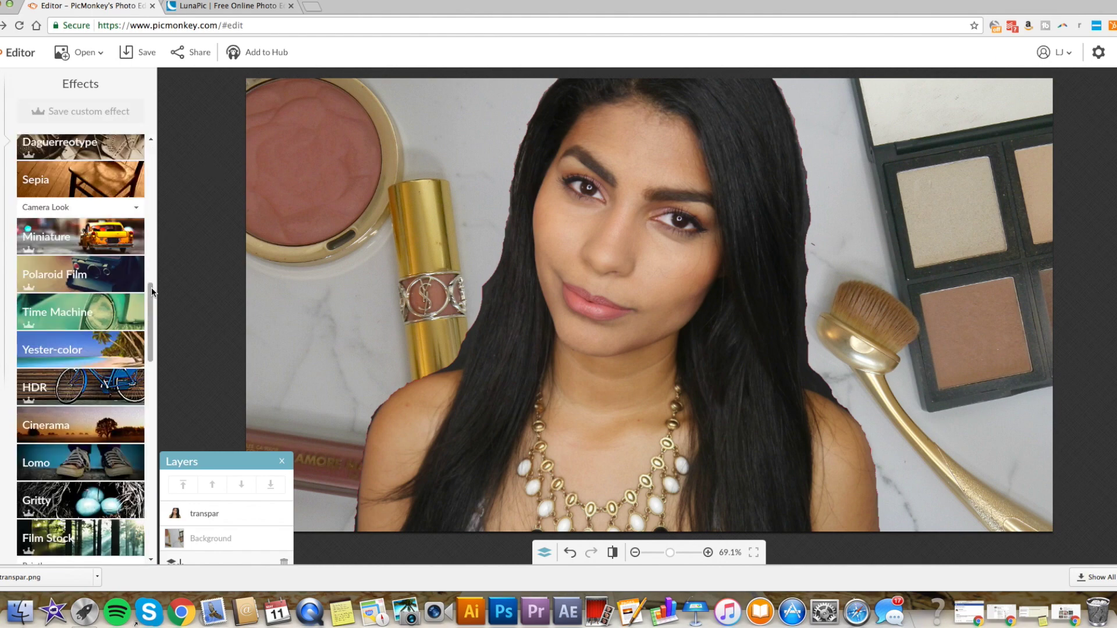
scroll(151, 288, "down", 10)
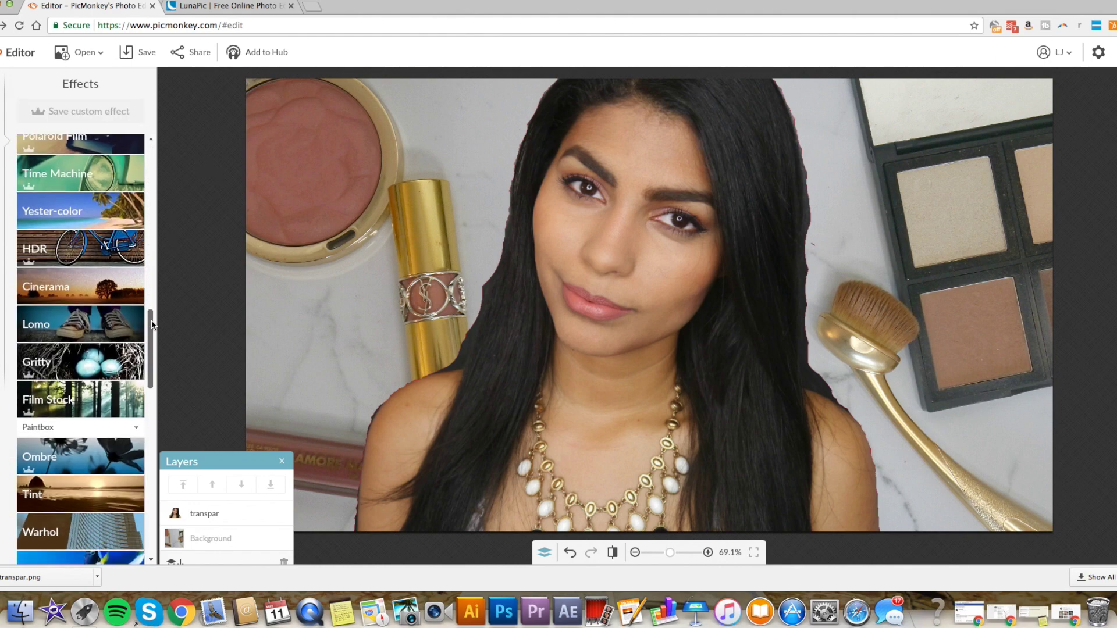
scroll(150, 350, "down", 10)
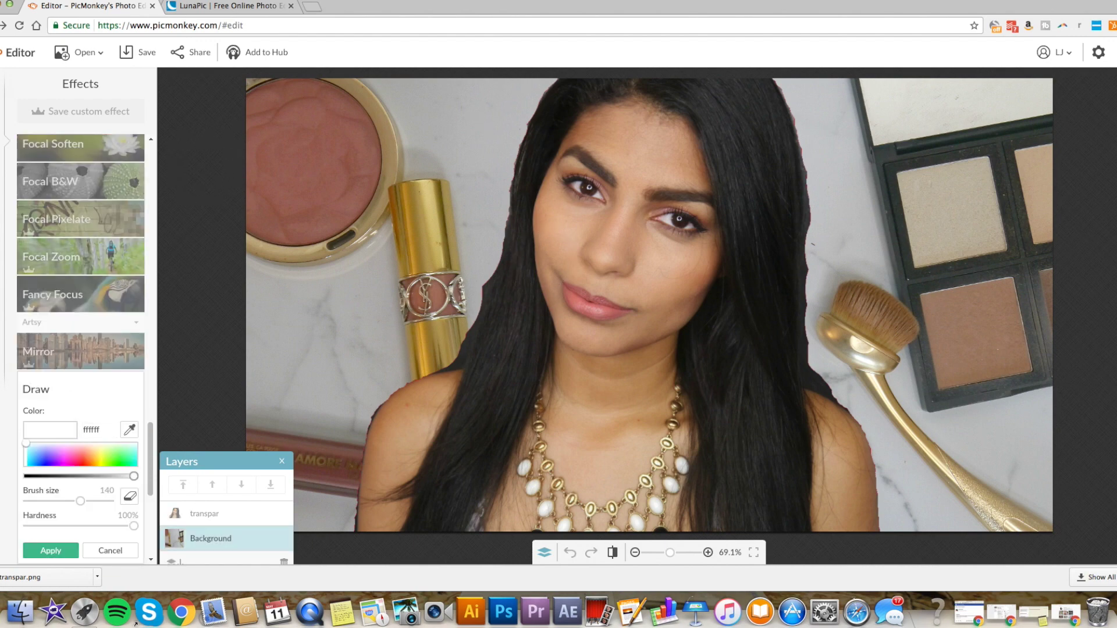
left_click(135, 527)
mouse_move(126, 530)
left_mouse_down()
mouse_move(26, 524)
mouse_move(106, 502)
left_mouse_up()
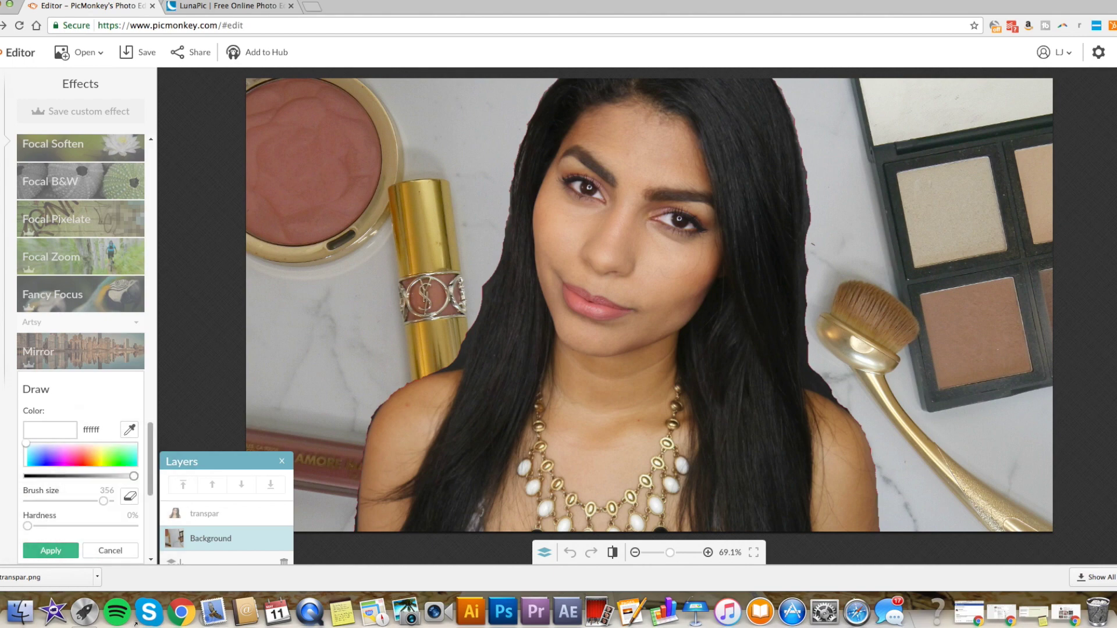
mouse_move(515, 198)
left_mouse_down()
mouse_move(500, 174)
mouse_move(550, 132)
mouse_move(524, 221)
mouse_move(492, 290)
mouse_move(465, 308)
mouse_move(453, 382)
mouse_move(418, 422)
mouse_move(391, 494)
left_mouse_up()
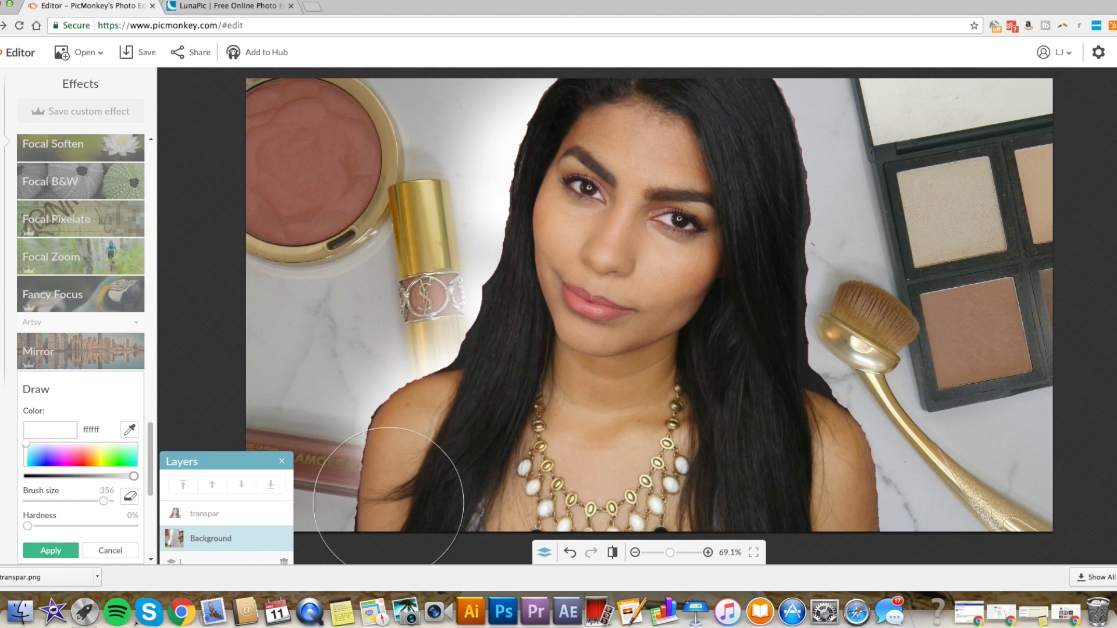
mouse_move(838, 155)
left_mouse_down()
mouse_move(843, 495)
mouse_move(814, 497)
left_mouse_up()
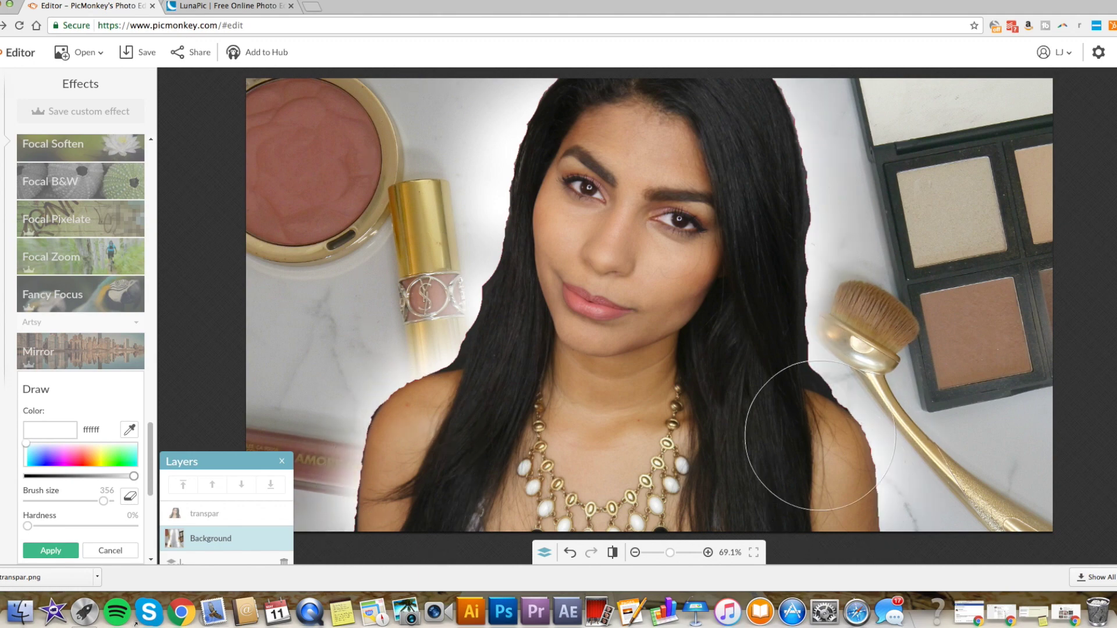
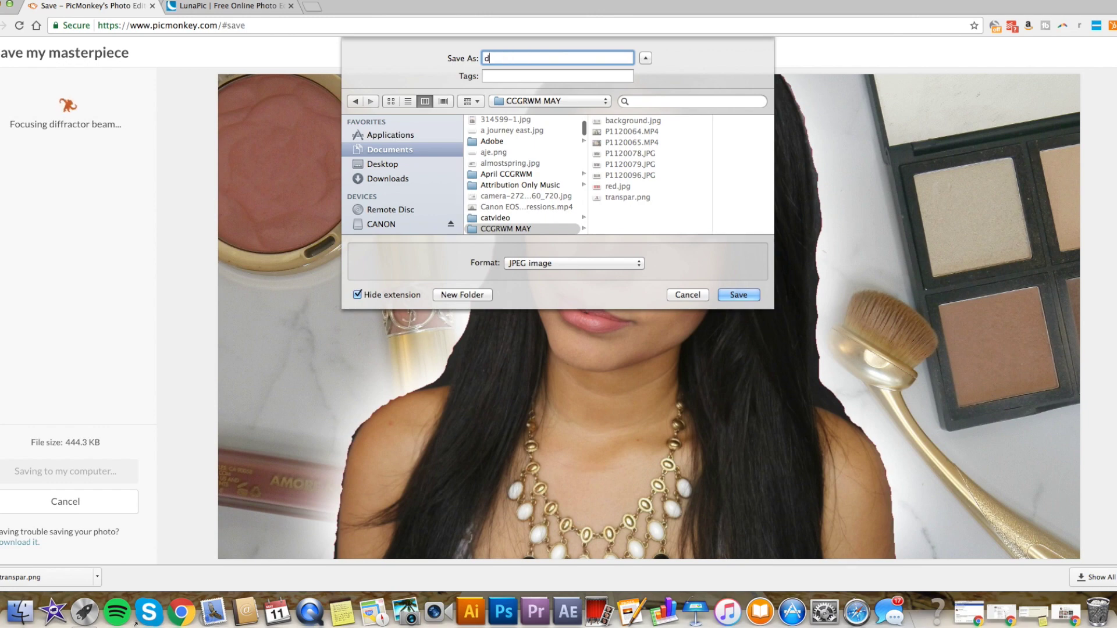
Save the combined image as a JPEG named draft1 in the CCGRWM MAY folder and open draft1.jpg in the editor
key("Return")
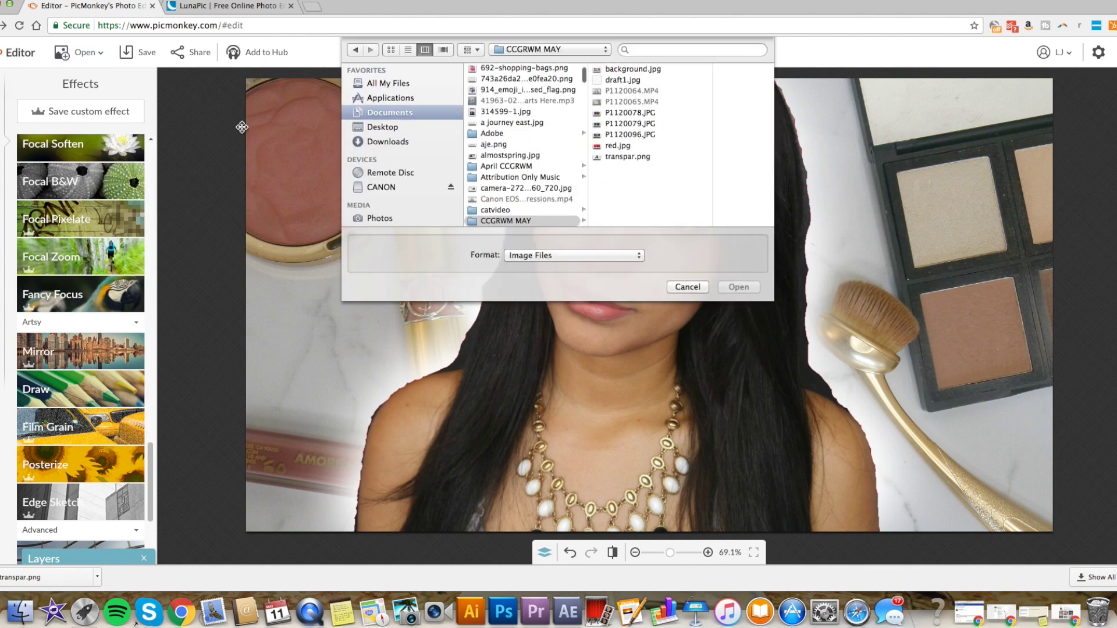
left_click(636, 83)
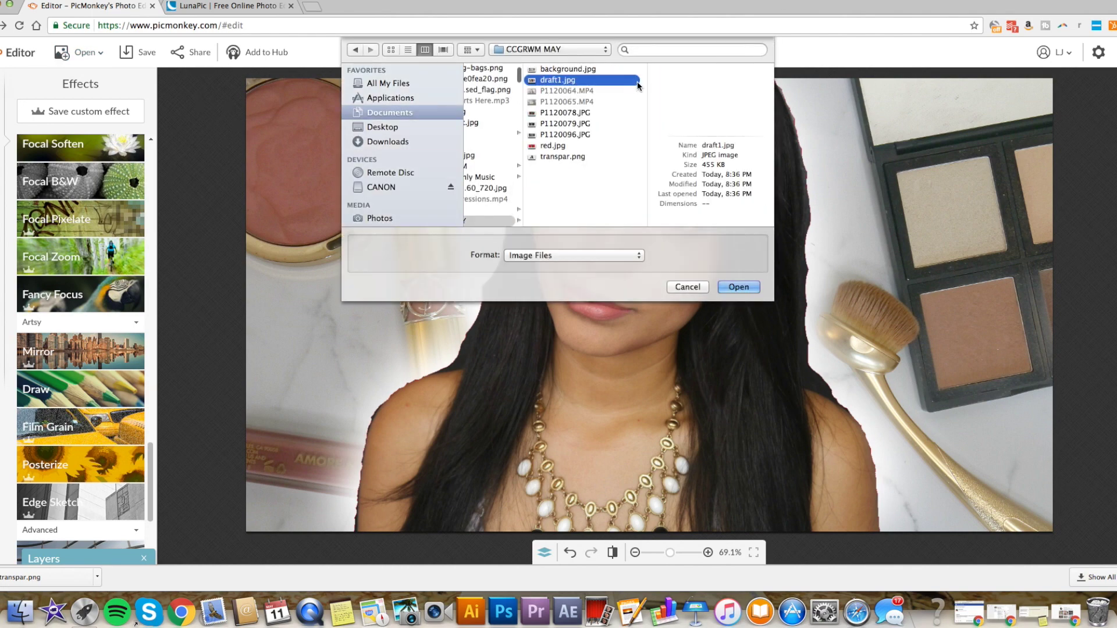
key("Return")
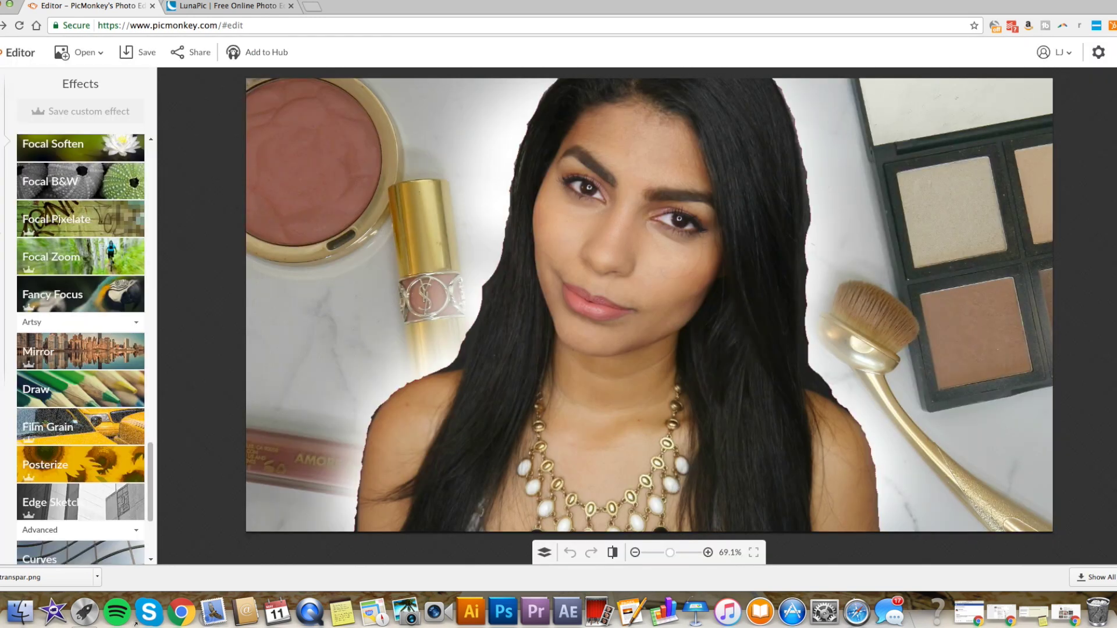
Start the Draw effect in white ffffff with brush size 37 and hardness 0%, undoing the trial strokes beside the hair
left_click(56, 389)
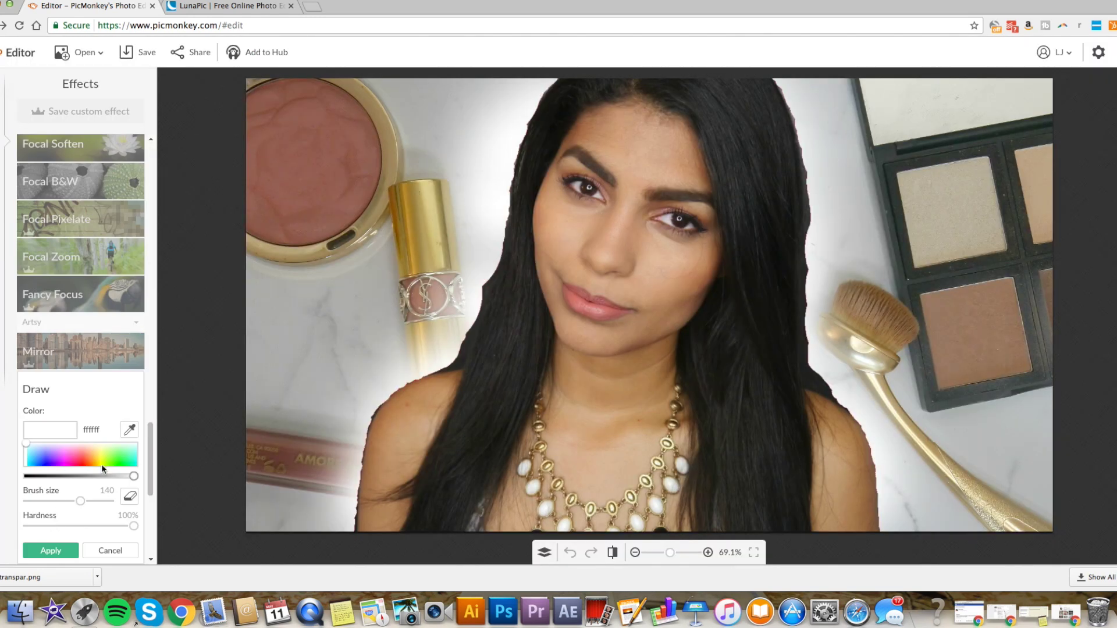
left_click_drag(81, 500, 59, 501)
mouse_move(133, 527)
left_mouse_down()
mouse_move(47, 526)
mouse_move(57, 501)
left_mouse_up()
left_click_drag(478, 281, 472, 301)
left_click(570, 552)
left_click(570, 553)
left_click_drag(51, 527, 26, 527)
Paint a narrow soft white outline along the edges of the woman's hair and shoulders, and apply the Draw effect
left_click_drag(483, 281, 465, 321)
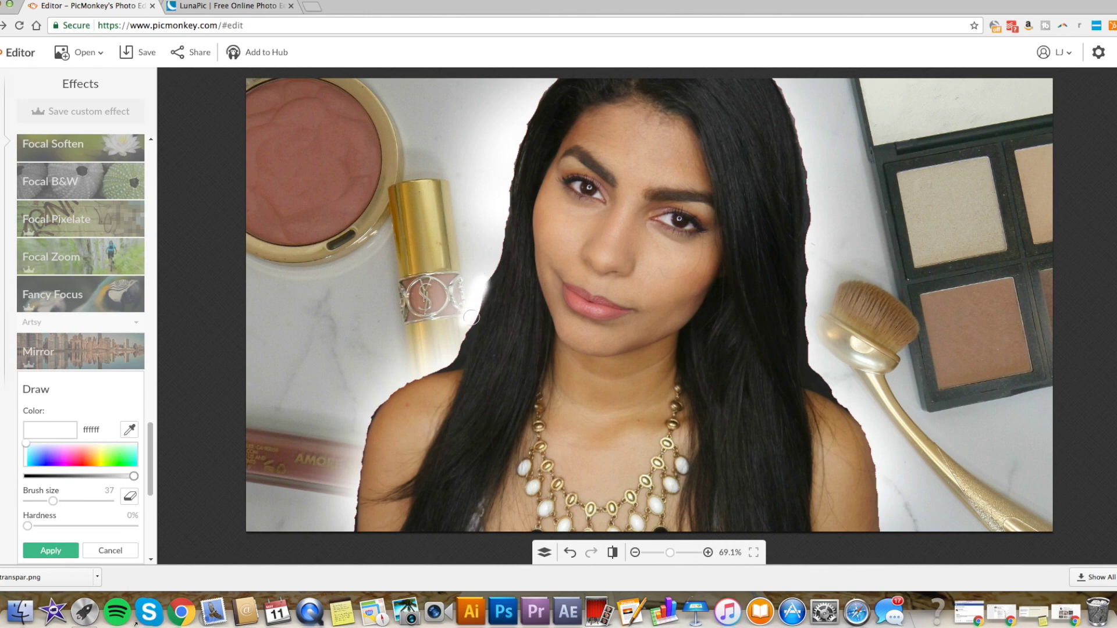
mouse_move(485, 278)
left_mouse_down()
mouse_move(448, 384)
mouse_move(446, 320)
mouse_move(451, 339)
mouse_move(465, 331)
mouse_move(440, 384)
left_mouse_up()
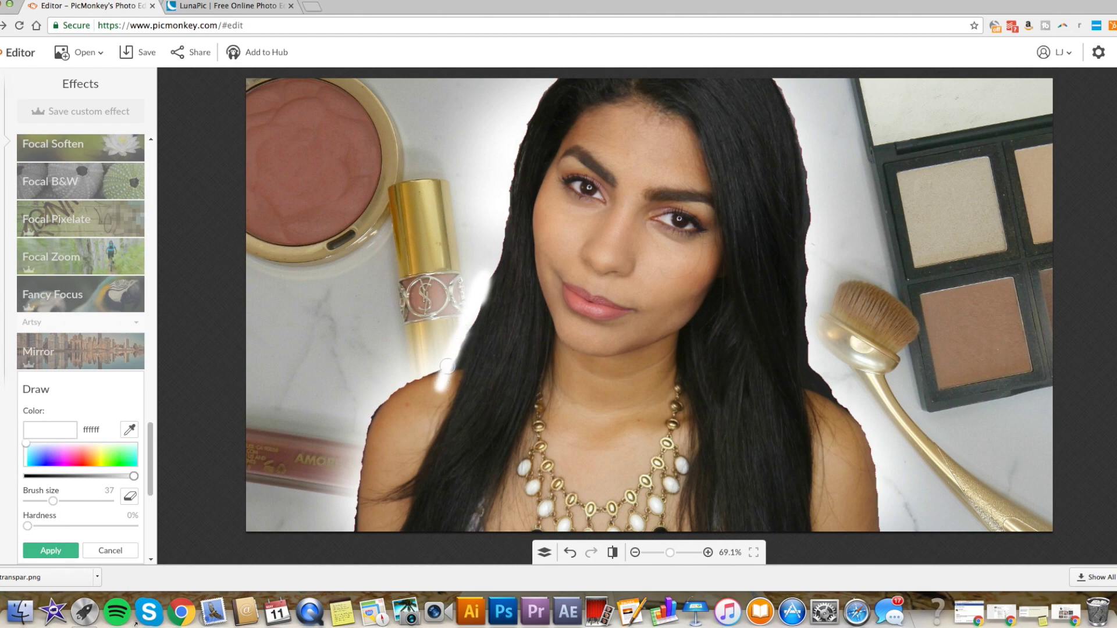
left_click(576, 555)
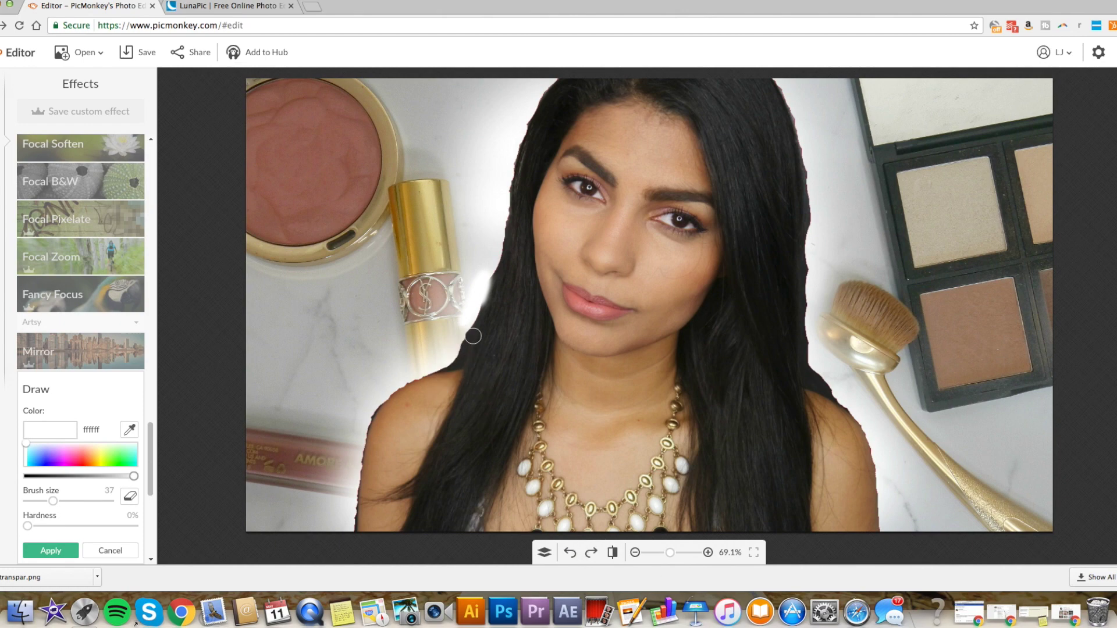
mouse_move(464, 325)
left_mouse_down()
mouse_move(499, 226)
mouse_move(495, 261)
left_mouse_up()
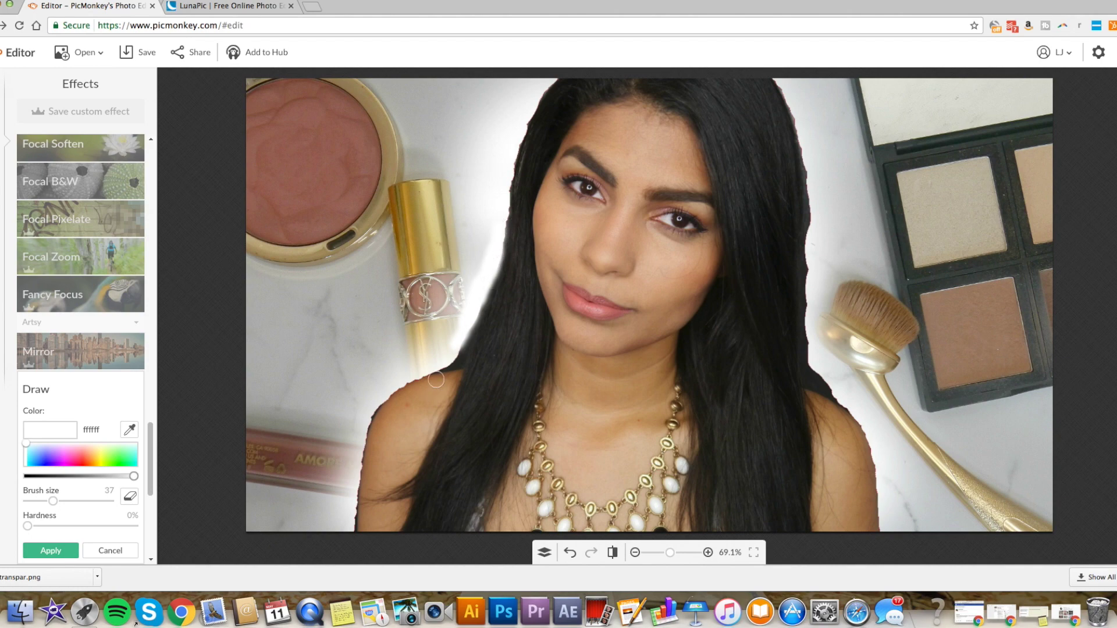
left_click_drag(414, 377, 357, 473)
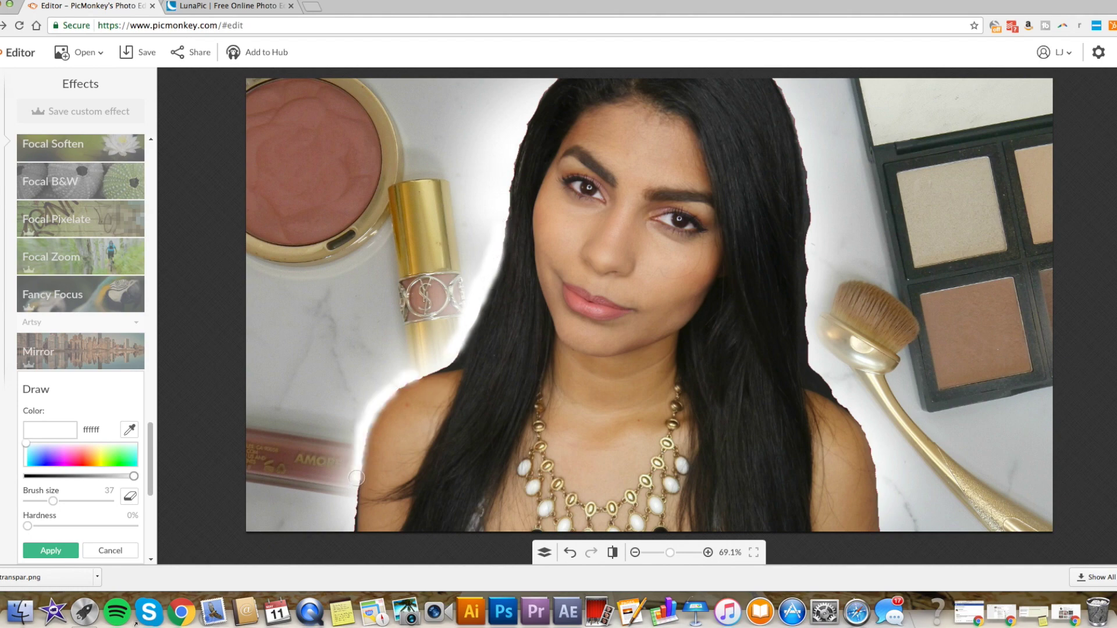
left_click_drag(354, 497, 348, 523)
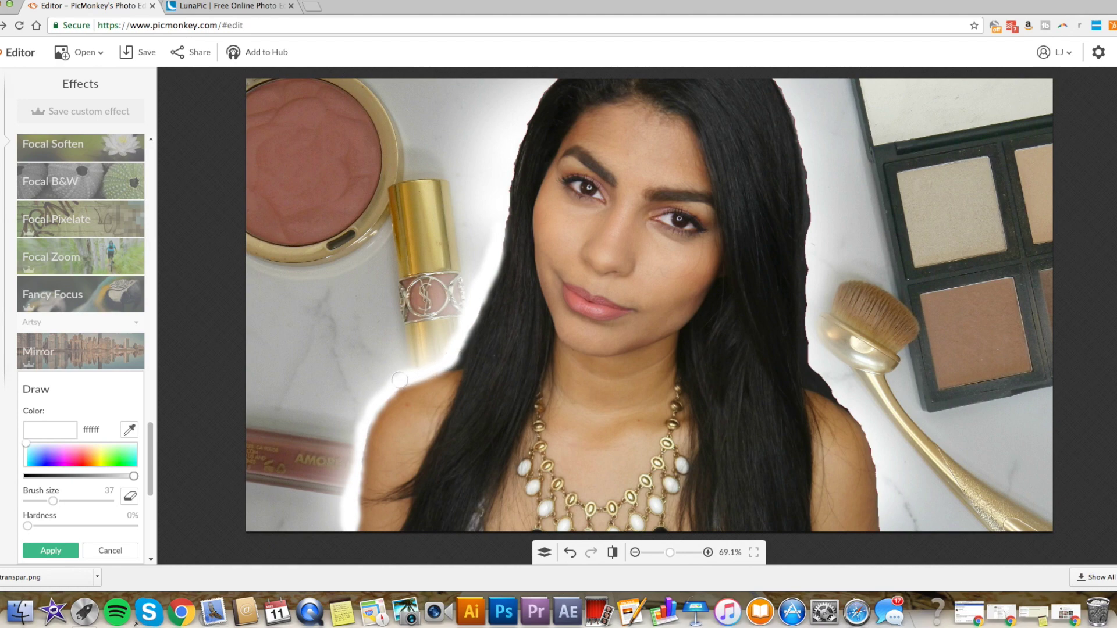
left_click(42, 550)
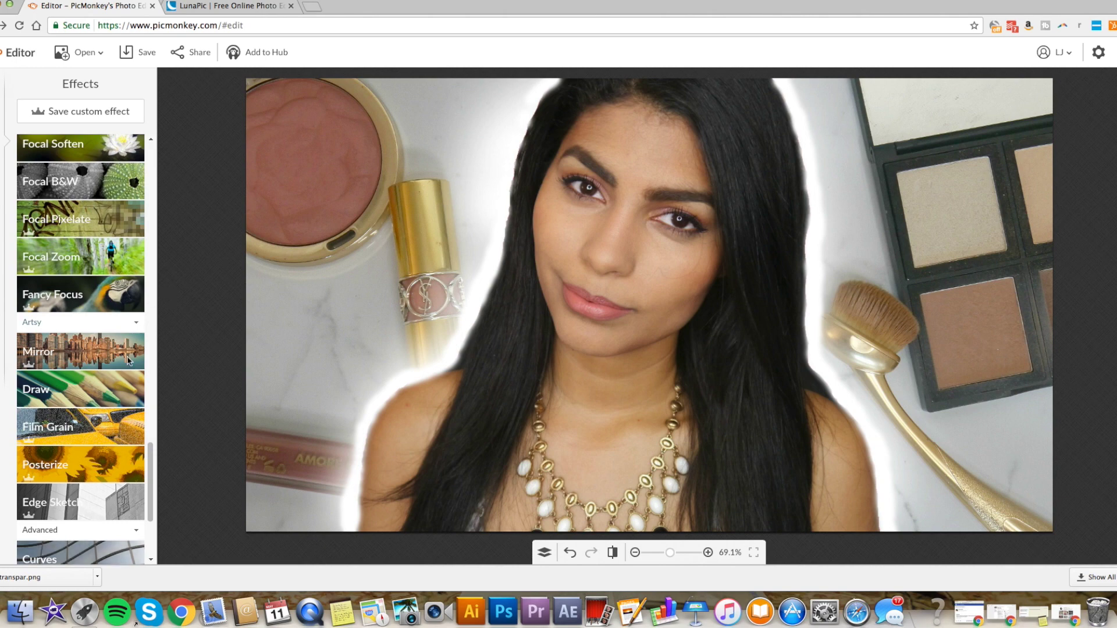
left_click(67, 387)
left_click_drag(133, 527, 28, 526)
left_click_drag(80, 501, 79, 501)
left_click(429, 347)
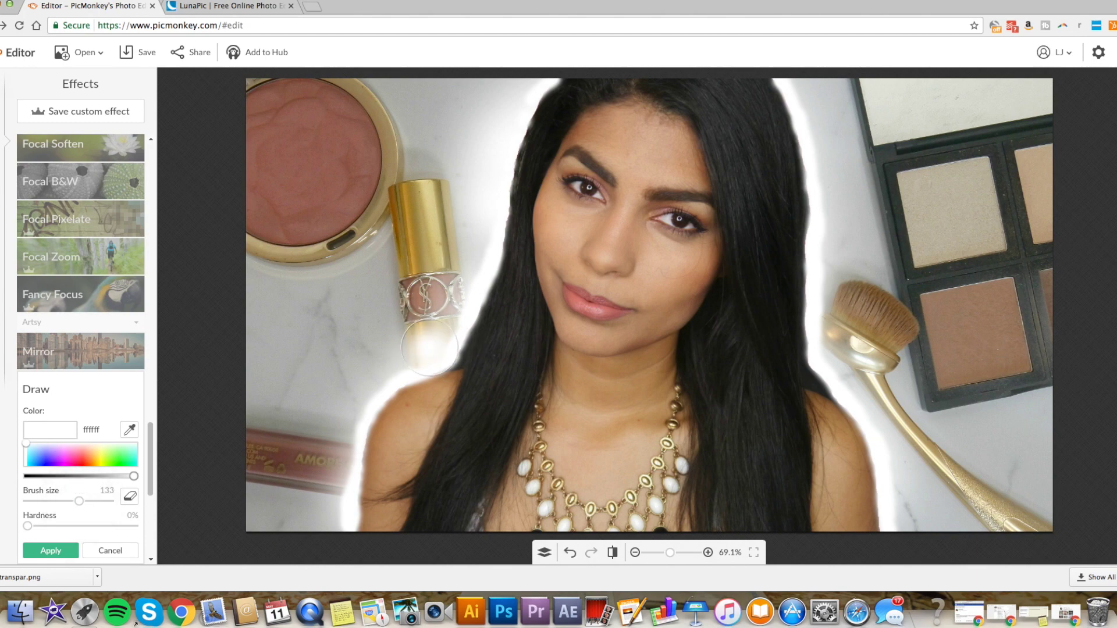
left_click_drag(410, 366, 436, 331)
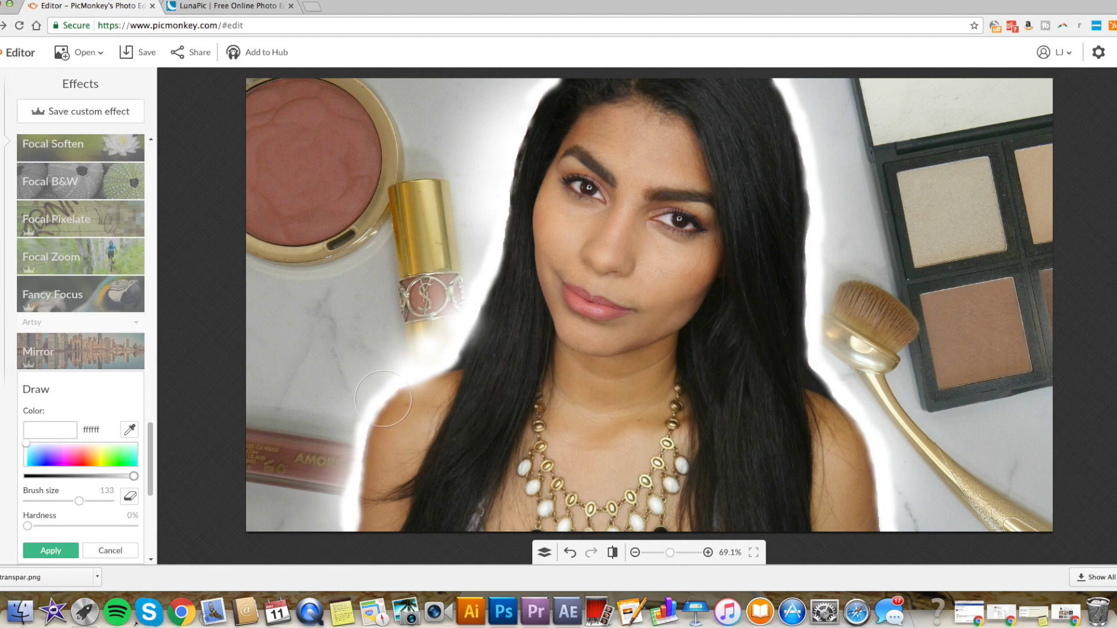
mouse_move(835, 76)
left_mouse_down()
mouse_move(811, 146)
mouse_move(824, 134)
mouse_move(814, 215)
mouse_move(823, 173)
left_mouse_up()
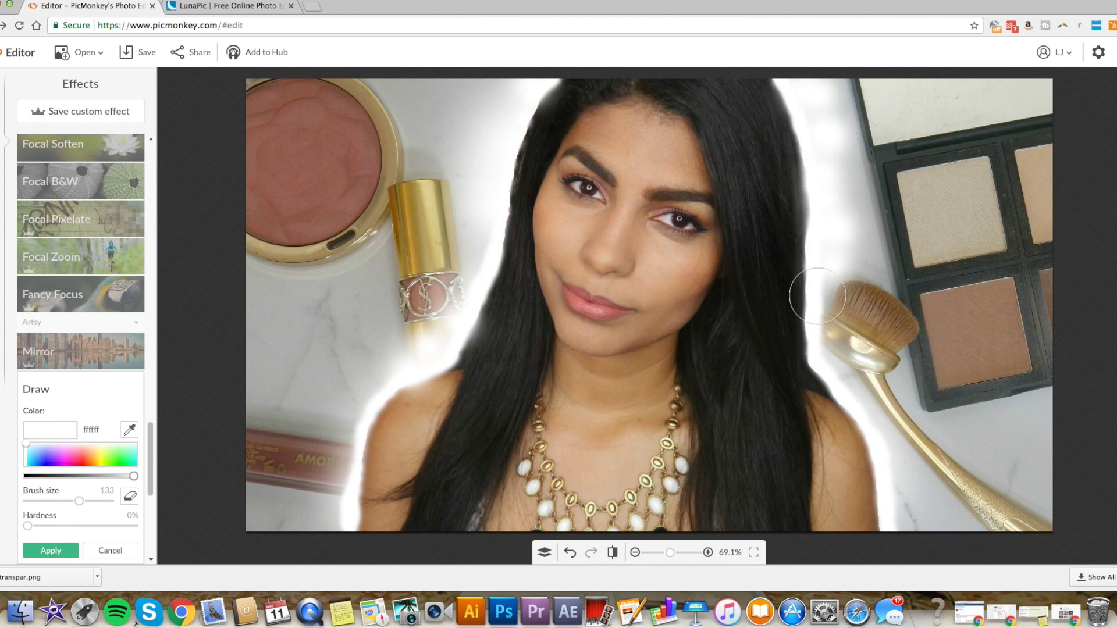
left_click(571, 553)
left_click(572, 553)
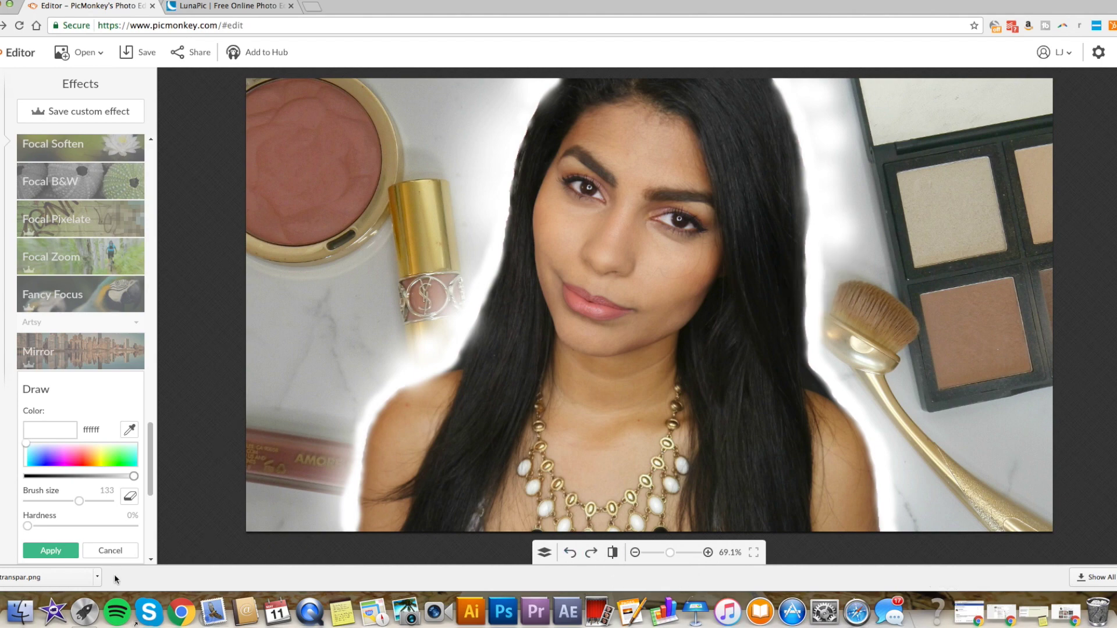
left_click(120, 556)
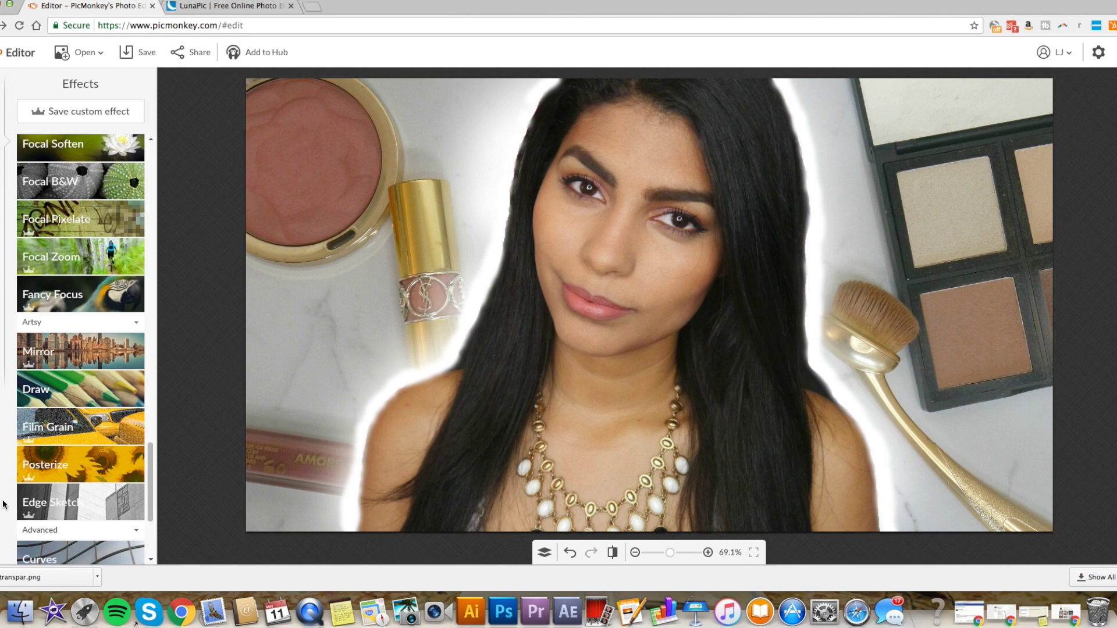
Paint soft white glow spots on both sides of the woman's head with the Draw effect, using brush size 280 and hardness 0%
left_click(64, 389)
mouse_move(80, 502)
left_mouse_down()
mouse_move(106, 502)
mouse_move(28, 526)
left_mouse_up()
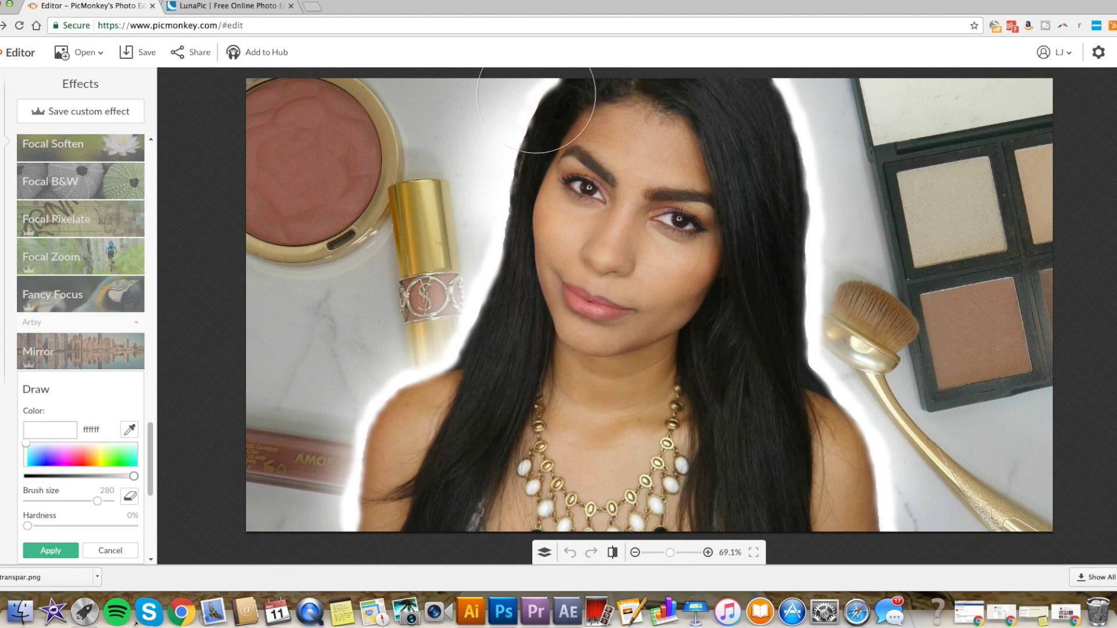
left_click_drag(484, 111, 524, 117)
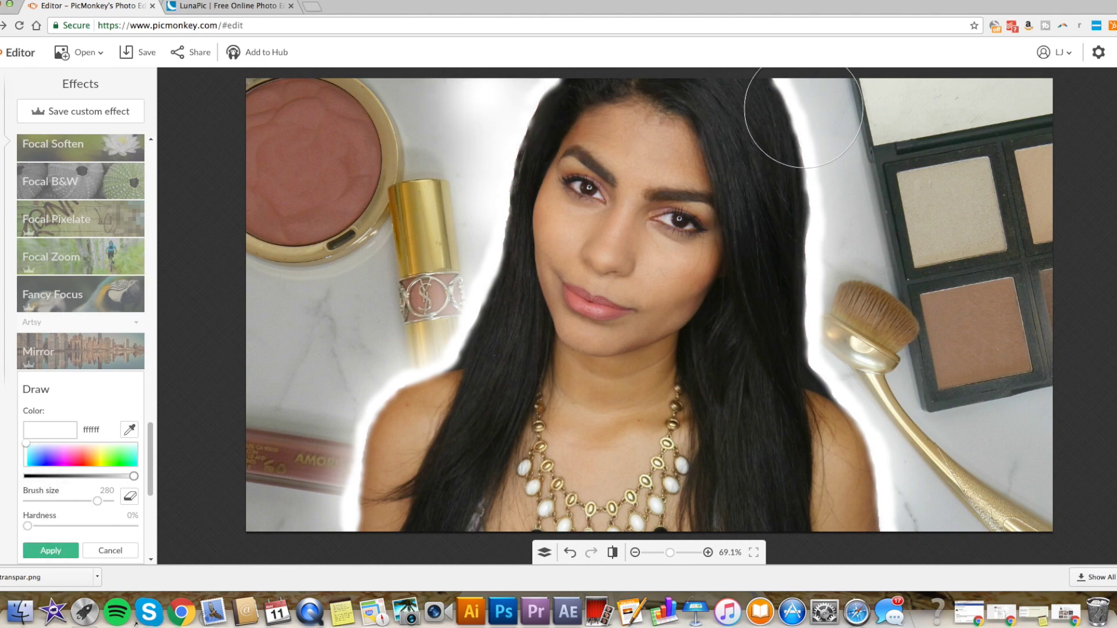
left_click_drag(838, 96, 821, 108)
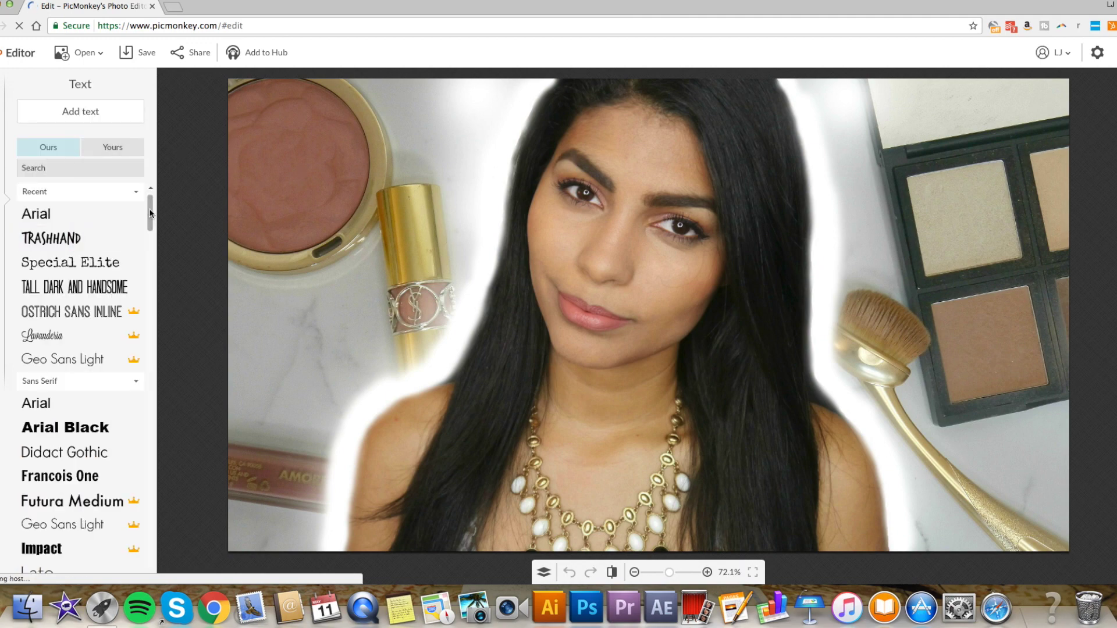
Add the texts "chit" and "chat" in the Tall Dark and Handsome font, placing chit over the blush and chat below it
mouse_move(150, 213)
left_mouse_down()
mouse_move(149, 228)
mouse_move(153, 195)
left_mouse_up()
left_click(57, 288)
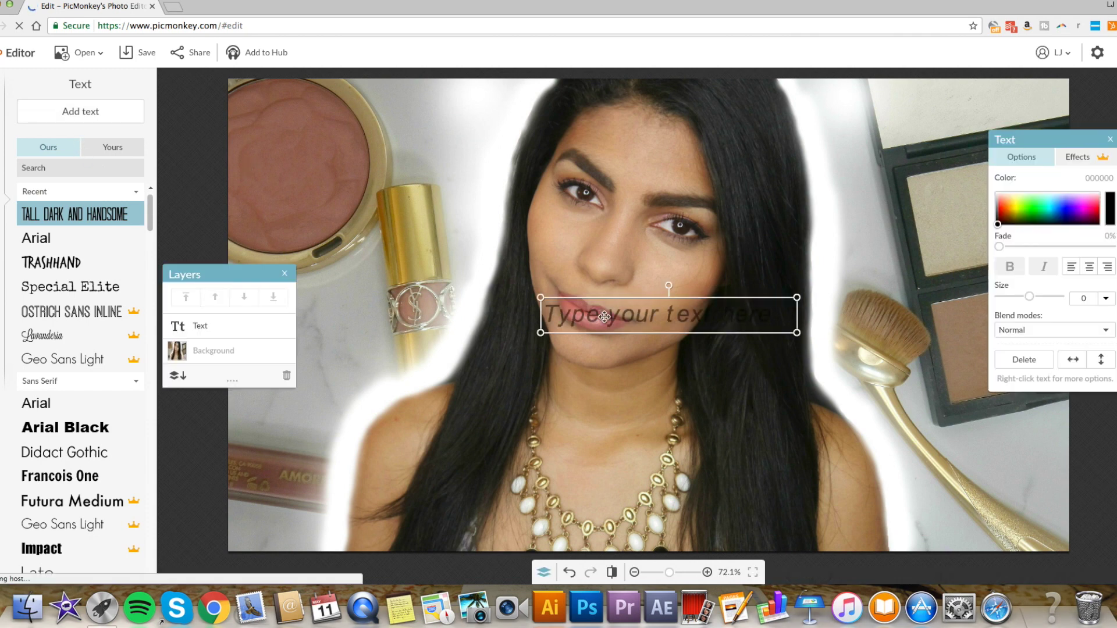
type("chit")
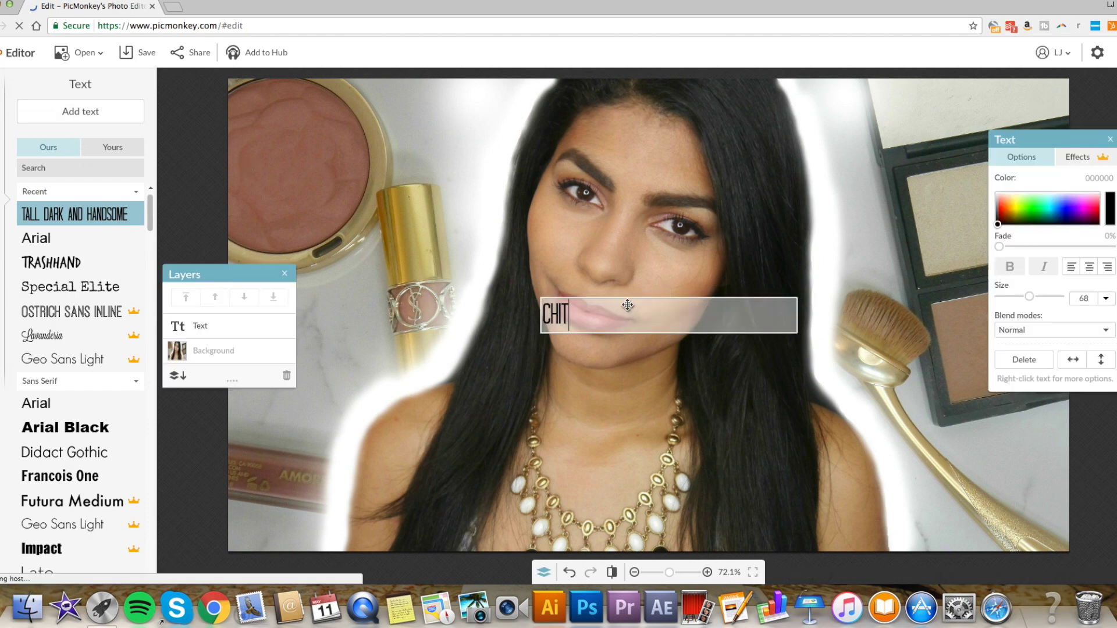
left_click_drag(602, 317, 317, 161)
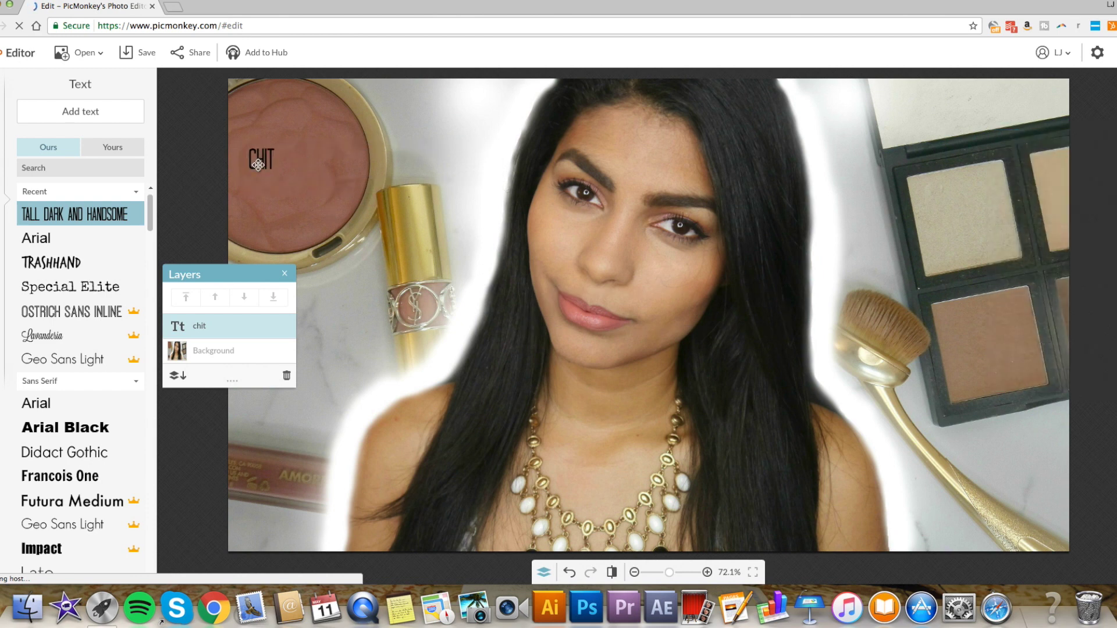
left_click(98, 110)
type("chat")
left_click_drag(553, 308, 344, 272)
left_click(563, 296)
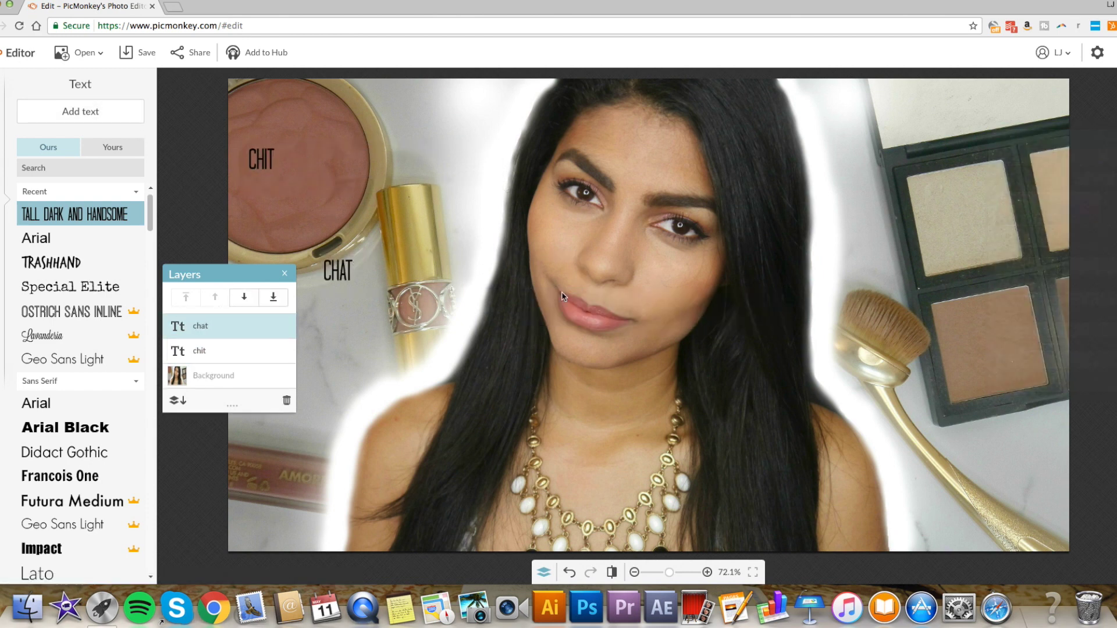
Add the texts "get ready" beside the eyeshadow palette and "with me" near the woman's shoulder below it
left_click(80, 112)
type("GET READY")
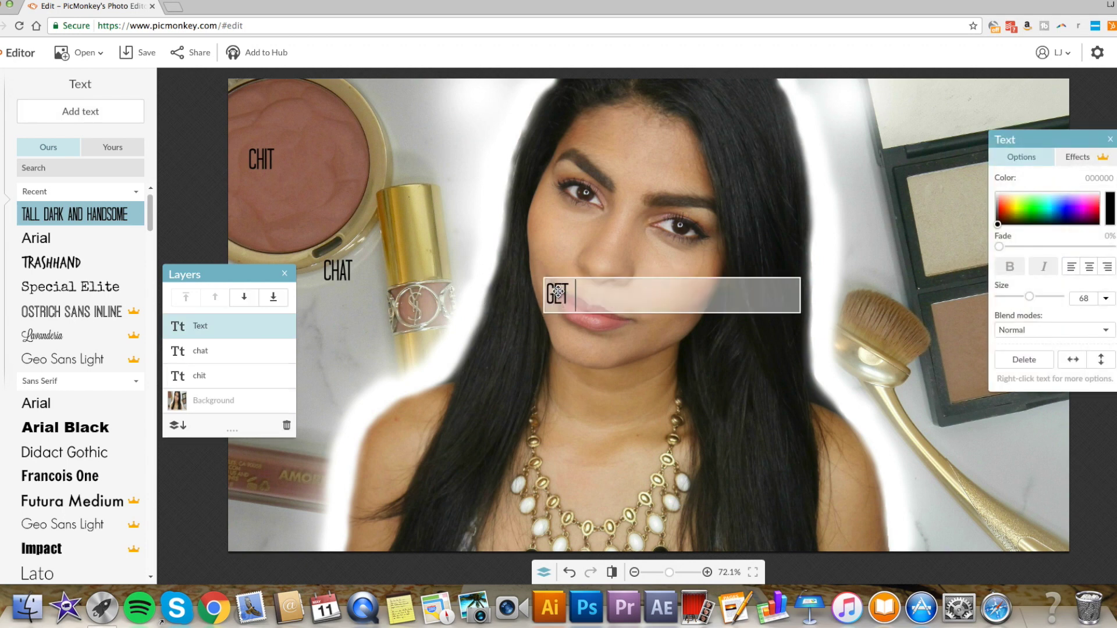
key("BackSpace")
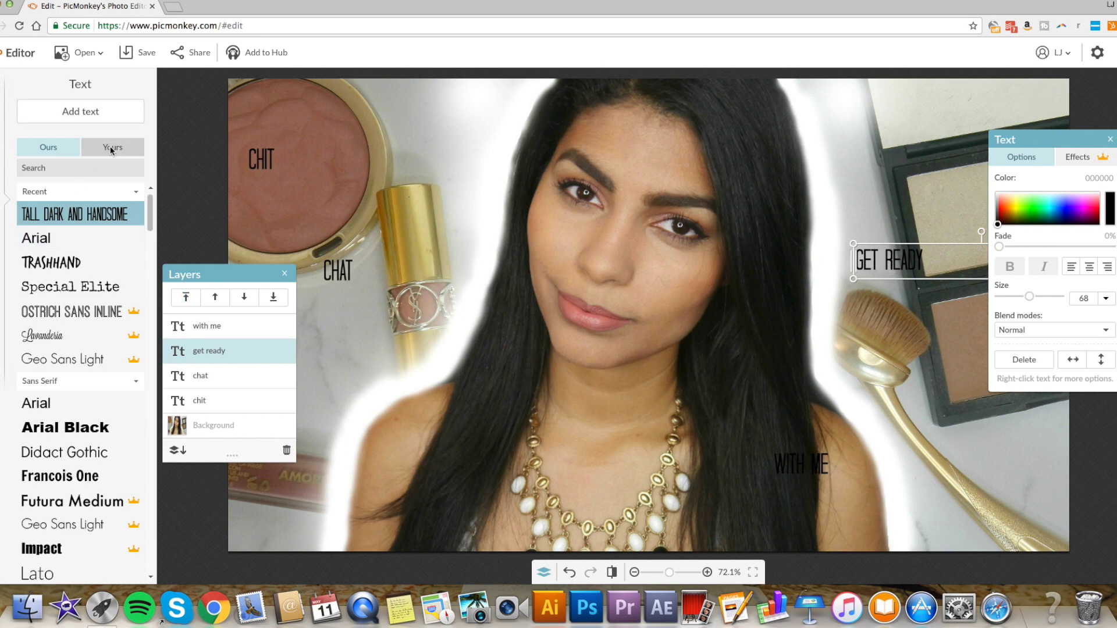
left_click(525, 558)
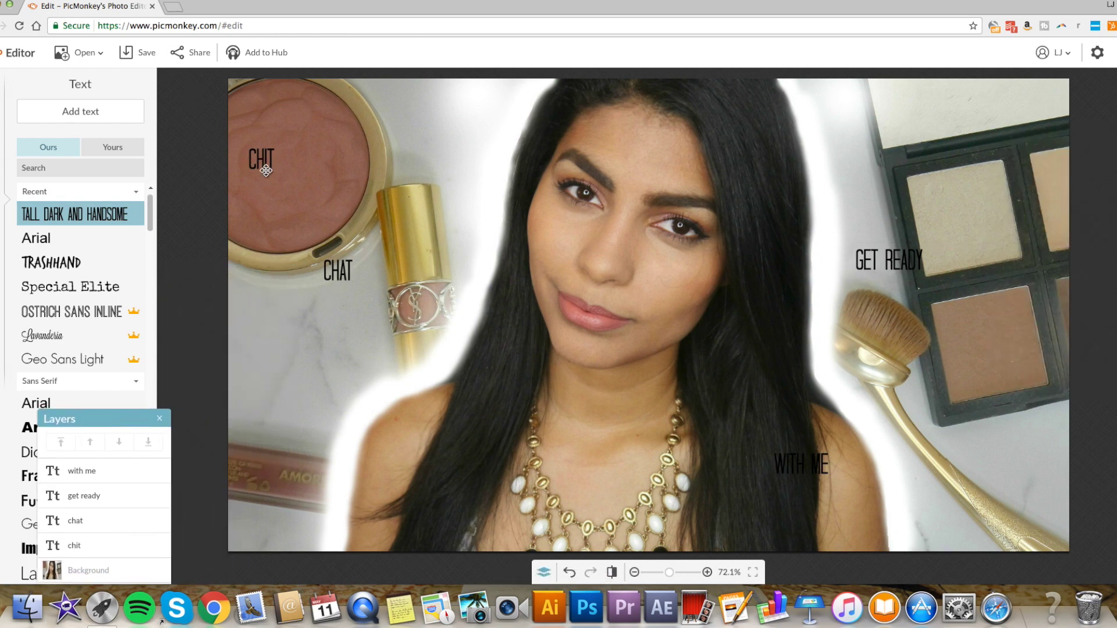
Enlarge the CHIT text to size 298 over the blush, and move CHAT beneath it with a narrower text box
left_click_drag(265, 169, 309, 146)
left_click_drag(545, 153, 596, 251)
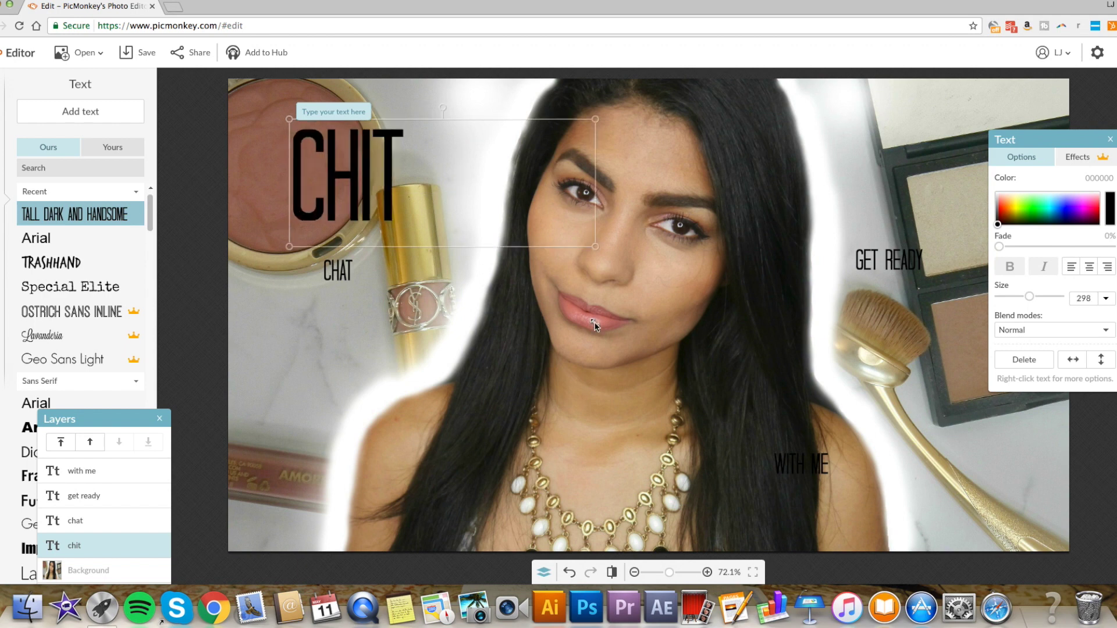
left_click_drag(341, 273, 309, 361)
left_click_drag(545, 359, 354, 361)
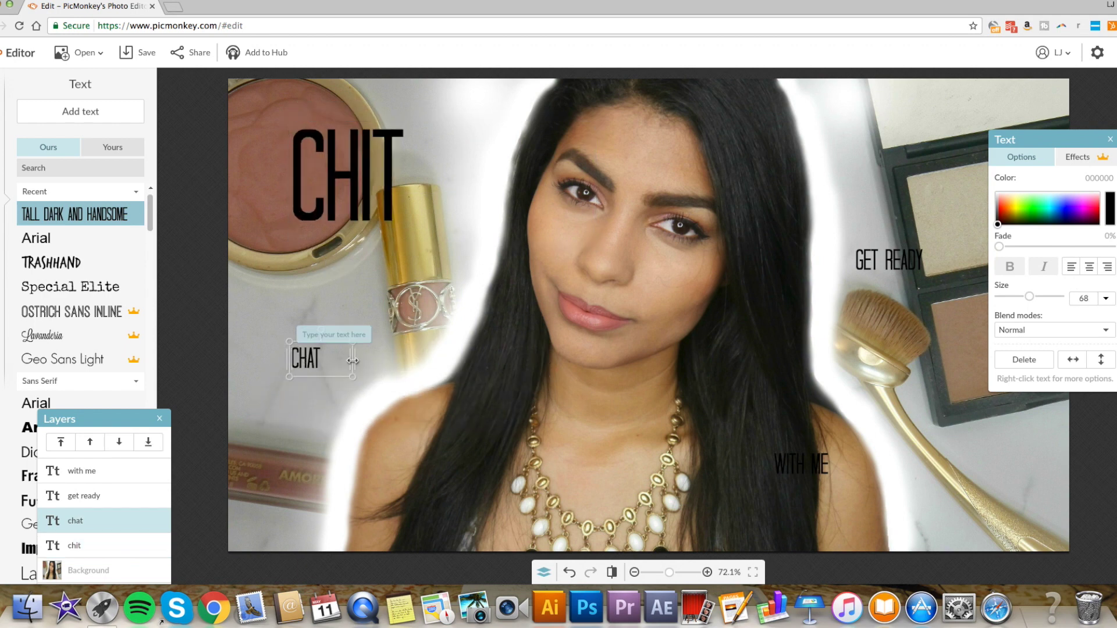
left_click(364, 389)
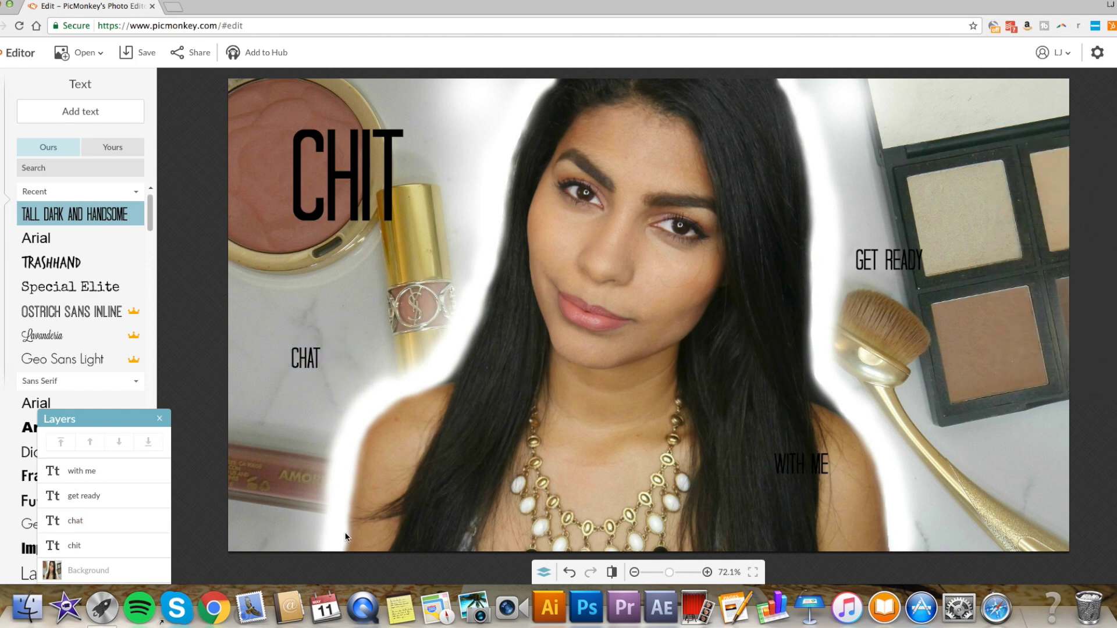
Enlarge the CHAT text and tilt it slightly counterclockwise beneath CHIT, and enlarge CHIT further
left_click(305, 353)
left_click_drag(353, 377, 568, 474)
left_click_drag(408, 378, 381, 363)
left_click_drag(399, 313, 390, 317)
left_click_drag(394, 379, 394, 377)
left_click_drag(541, 324, 615, 263)
left_click_drag(491, 341, 484, 343)
Enlarge GET READY over the palette, and place WITH ME beneath it at size 218, tilted slightly clockwise
left_click_drag(643, 441, 609, 431)
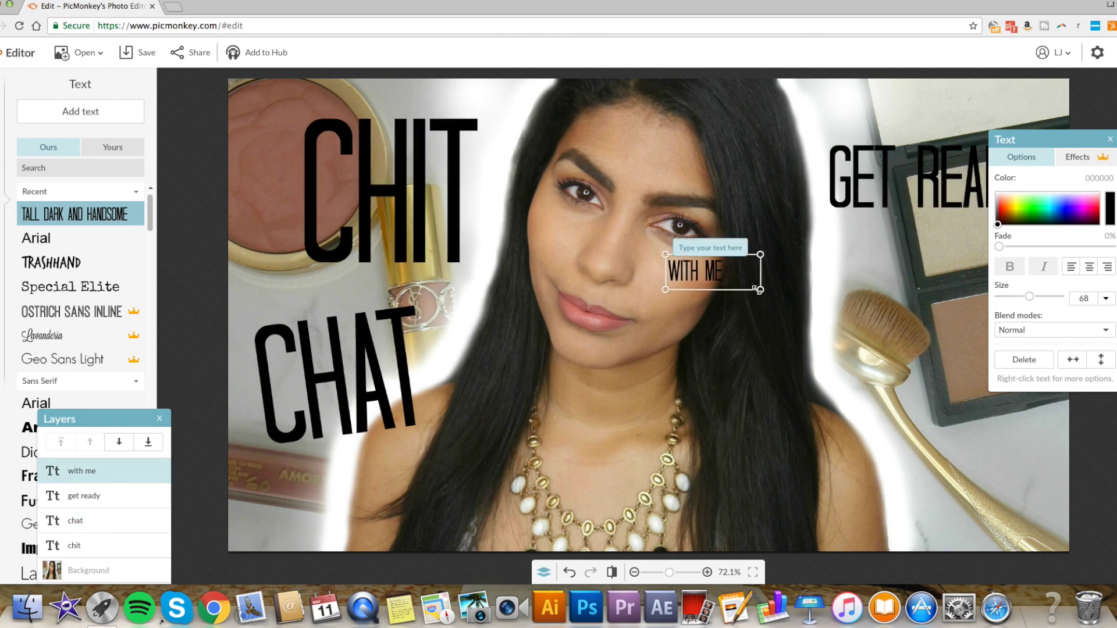
left_click_drag(762, 308, 899, 361)
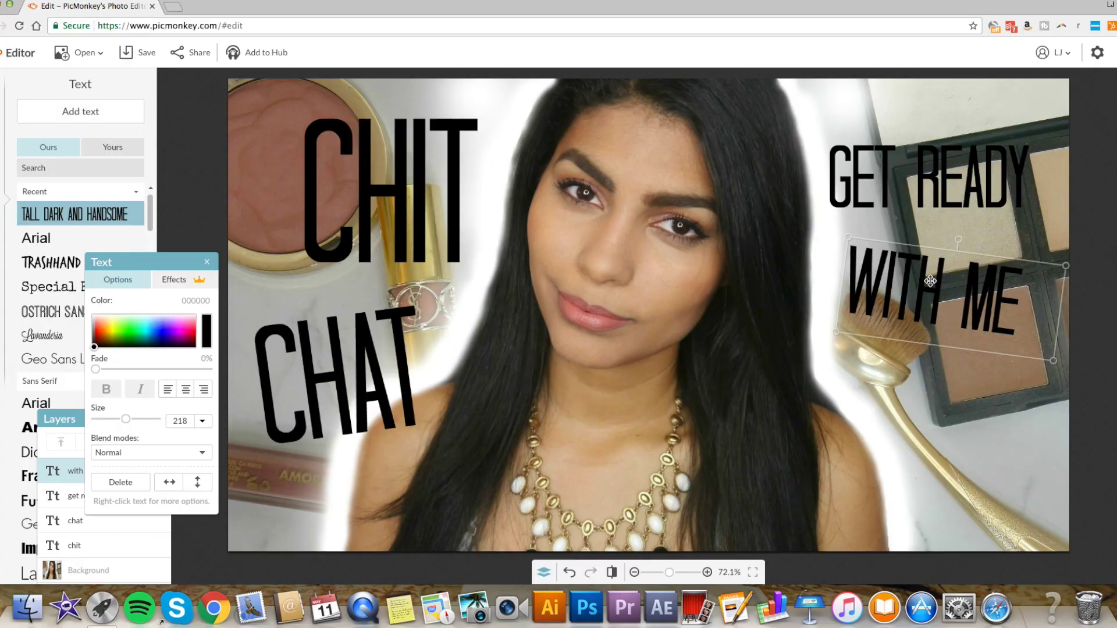
left_click_drag(911, 278, 922, 280)
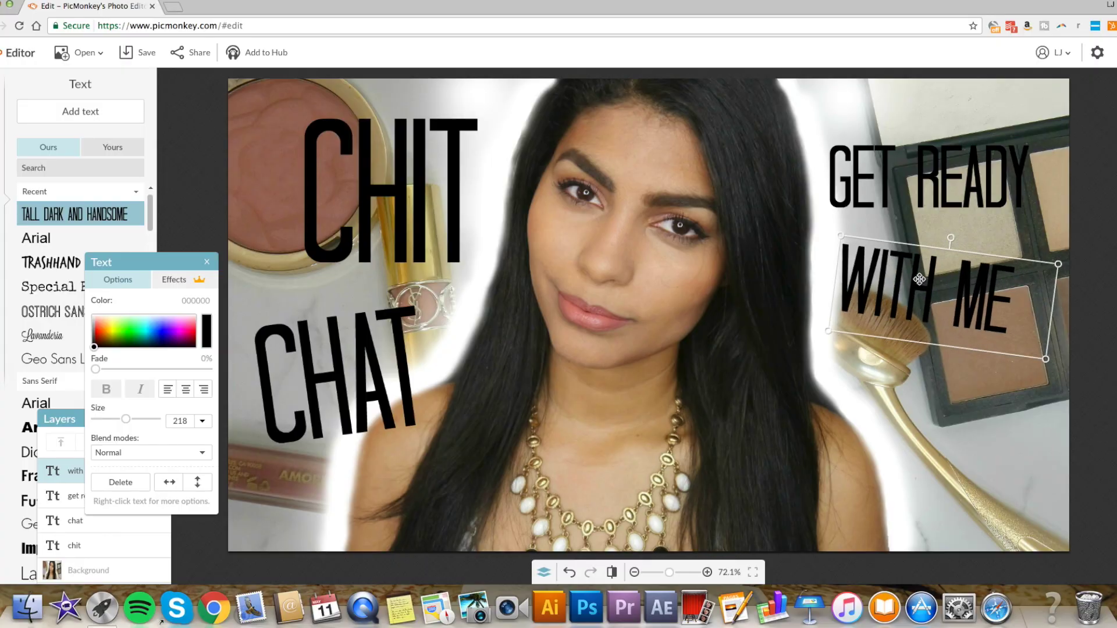
left_click(704, 283)
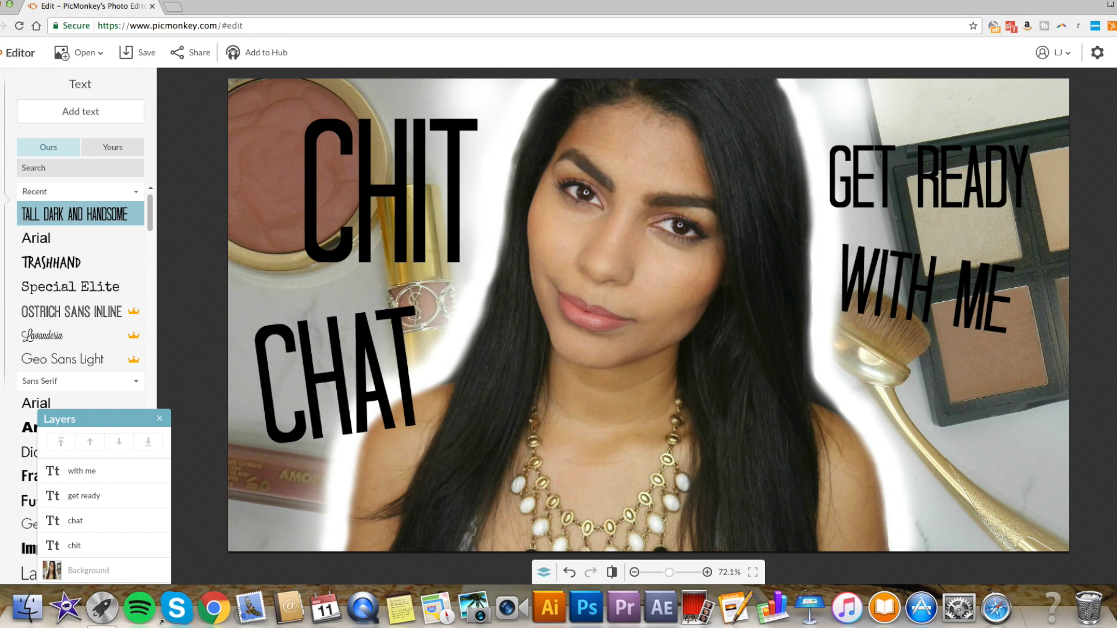
Add a Geometric rectangle overlay over the woman's face and set its Color 2 to light grey
left_click(3, 226)
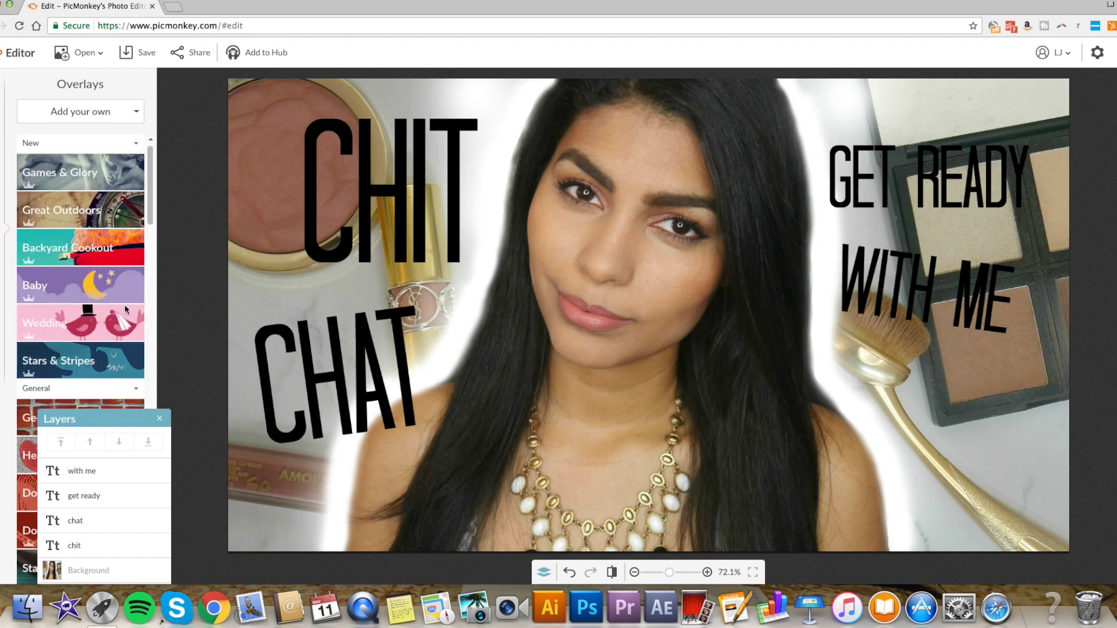
left_click_drag(168, 391, 207, 412)
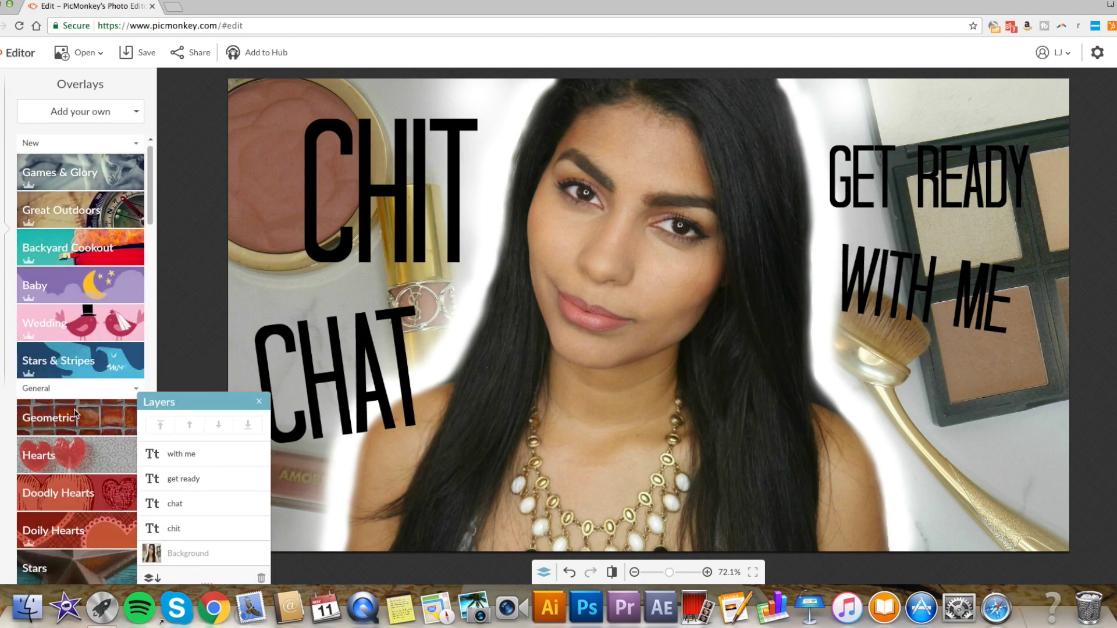
left_click(72, 419)
left_click(33, 451)
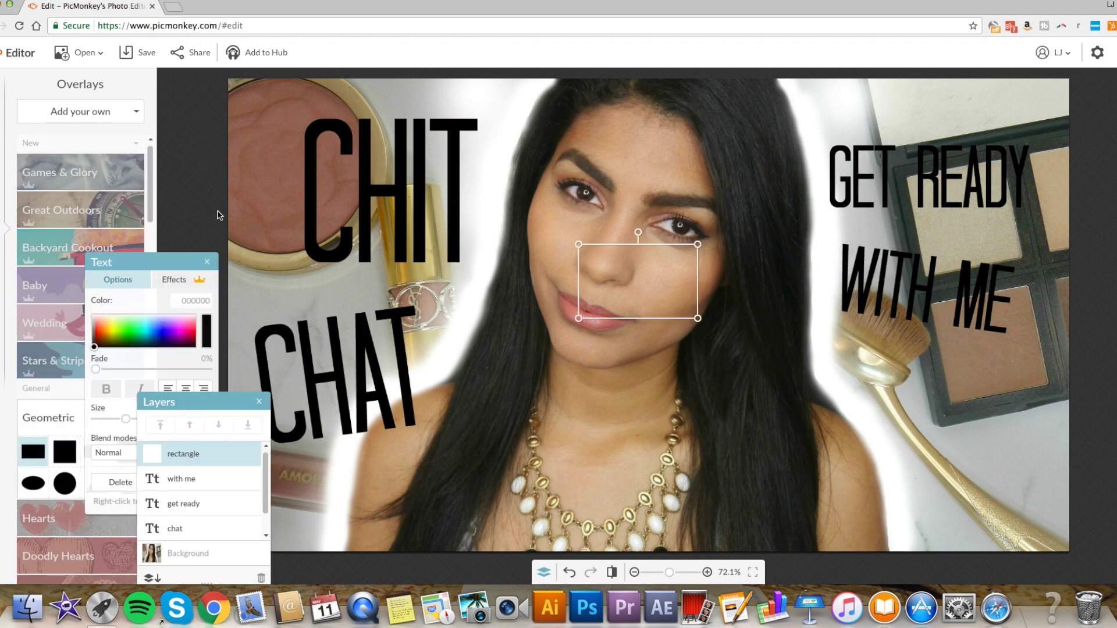
left_click_drag(657, 281, 630, 202)
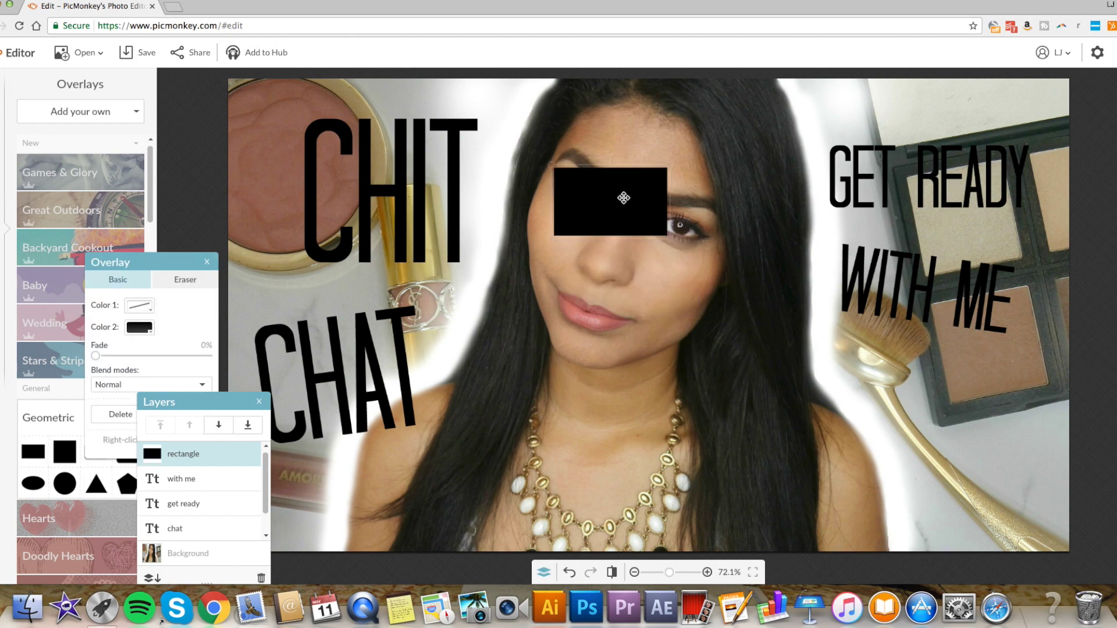
left_click(140, 327)
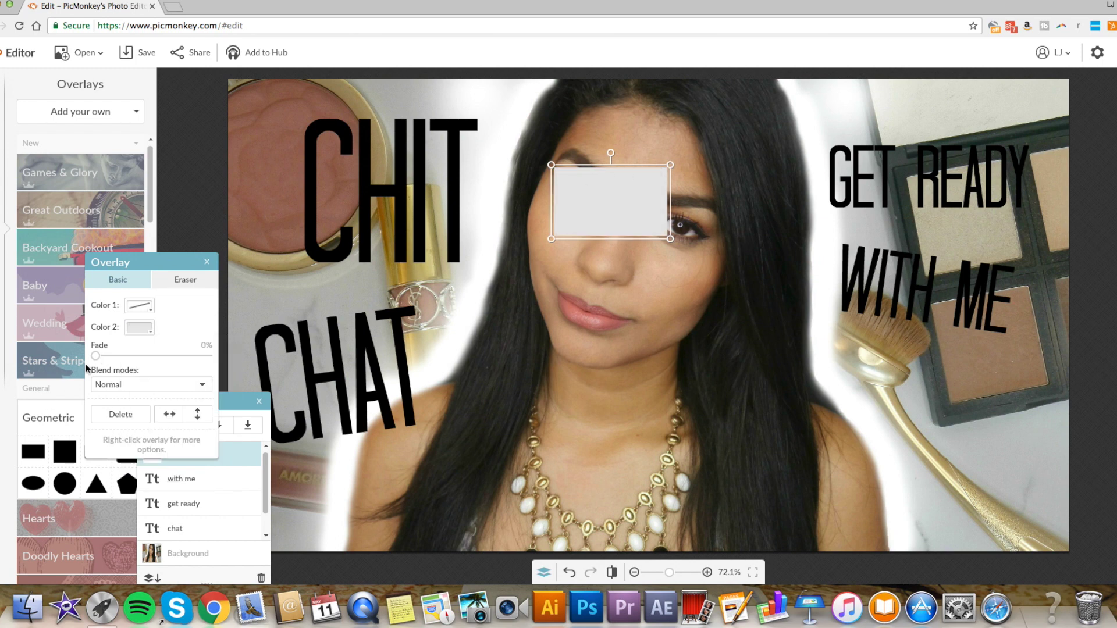
Make the rectangle overlay over the woman's face white with a 15% fade, and duplicate it three times
left_click(139, 327)
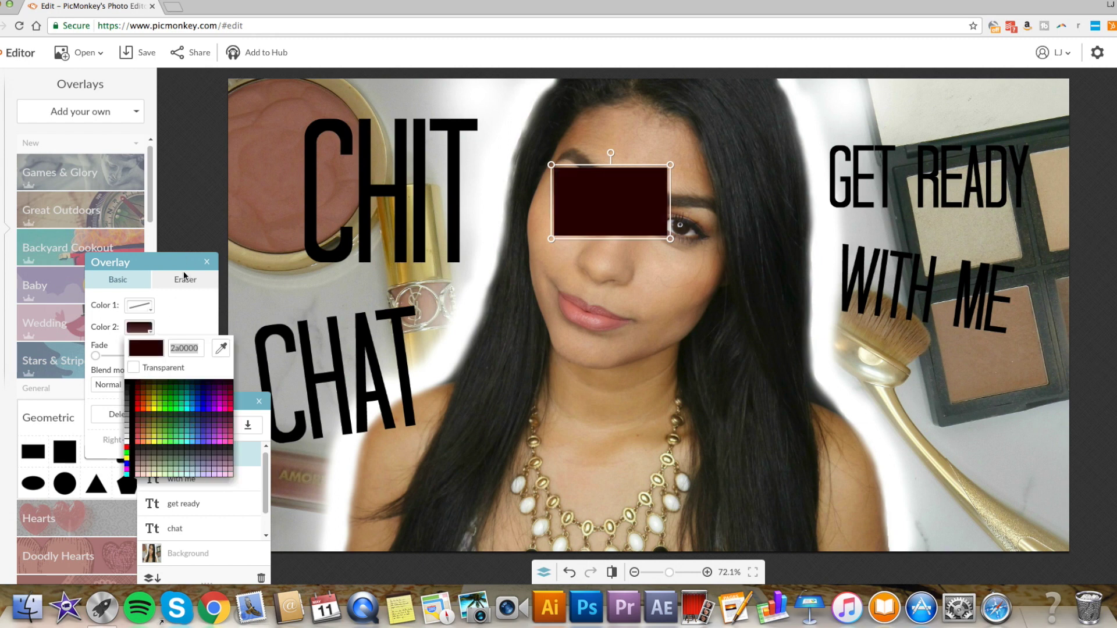
left_click_drag(96, 356, 111, 356)
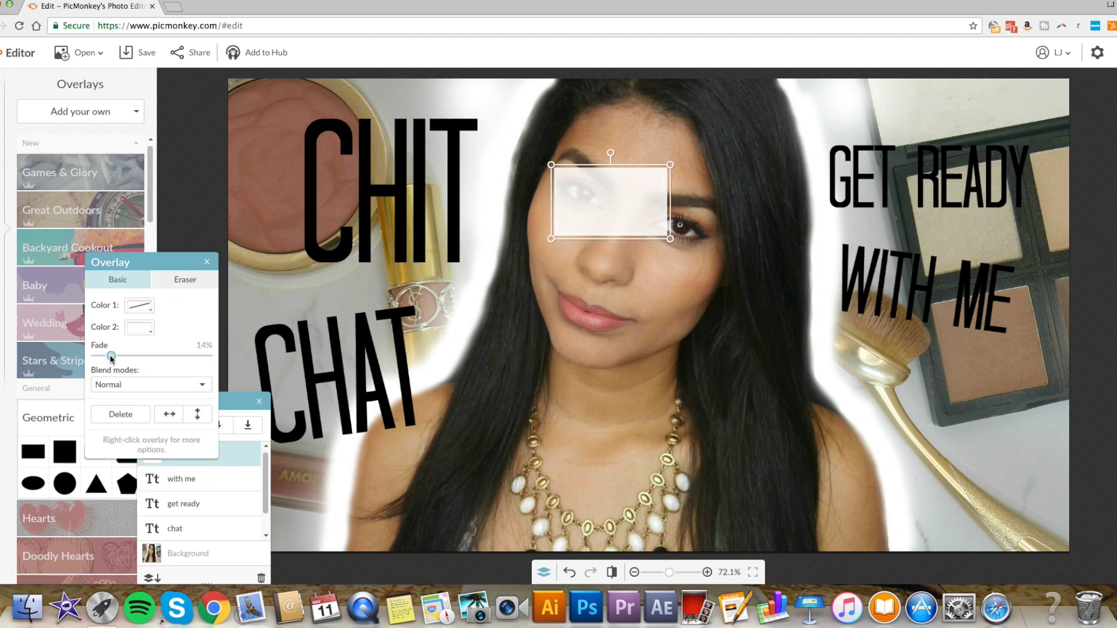
right_click(605, 201)
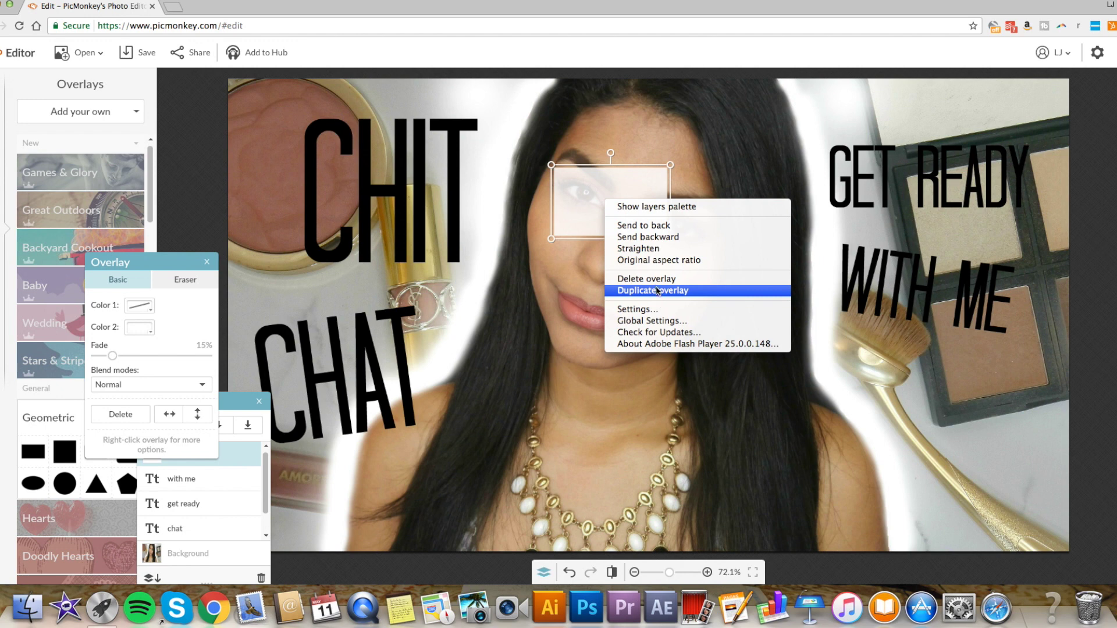
left_click(657, 291)
right_click(637, 219)
left_click(695, 298)
right_click(607, 195)
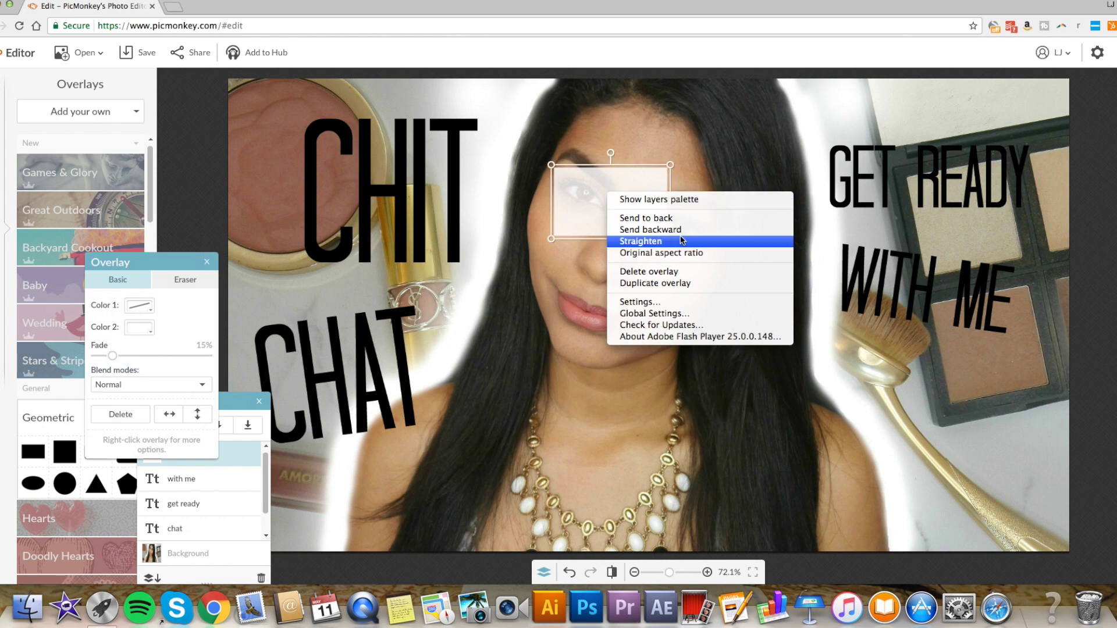
left_click(646, 281)
right_click(623, 215)
left_click(645, 299)
right_click(624, 218)
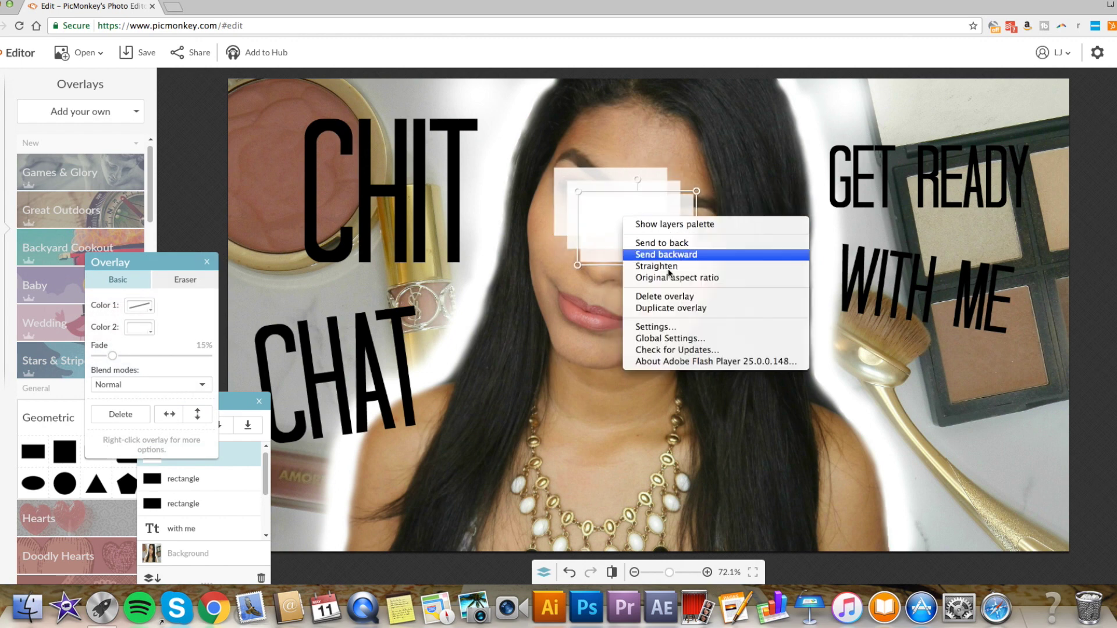
left_click(672, 308)
Distribute the four white rectangles over the words GET READY, WITH ME, CHAT and CHIT
left_click_drag(636, 227, 809, 206)
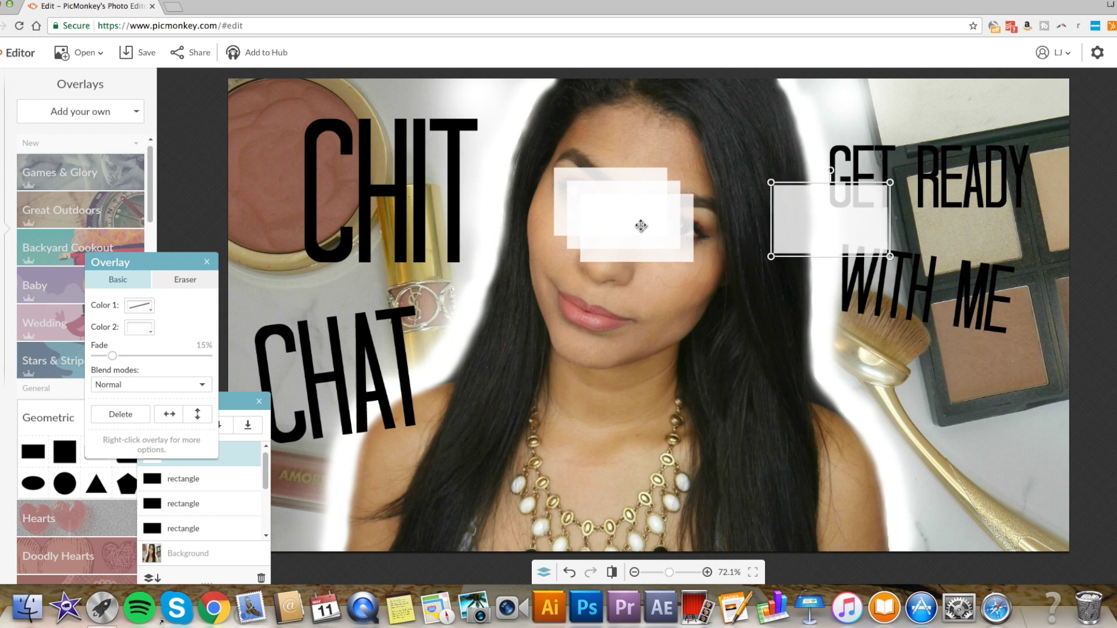
left_click_drag(642, 225, 931, 292)
left_click_drag(636, 228, 369, 414)
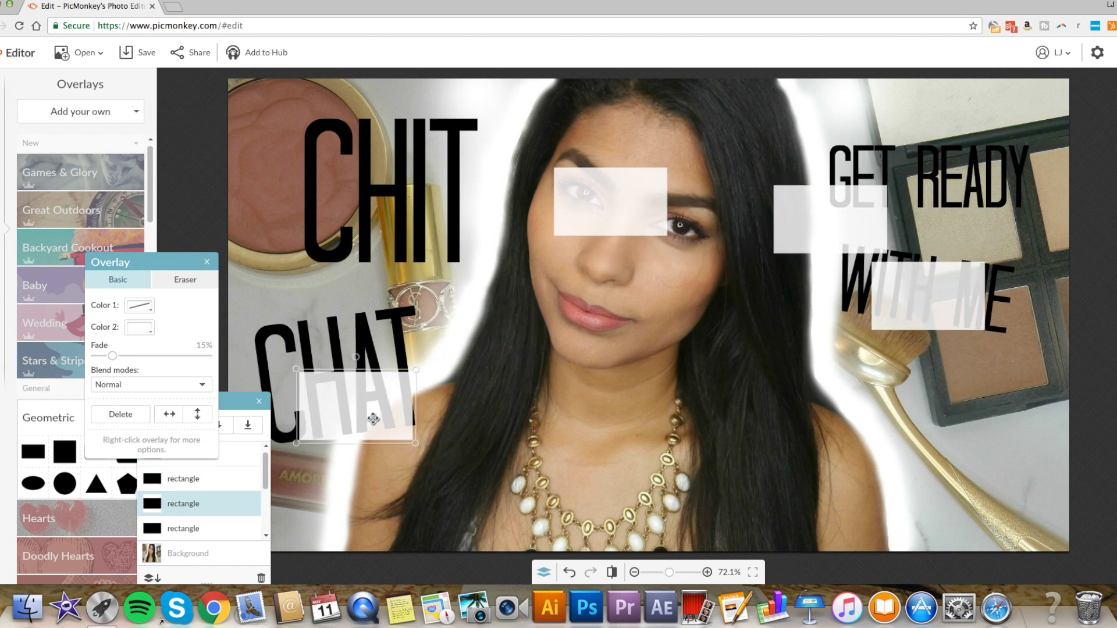
left_click_drag(635, 212, 343, 138)
Send the rectangle at CHIT behind the text, and widen and heighten it to frame the whole word
right_click(343, 138)
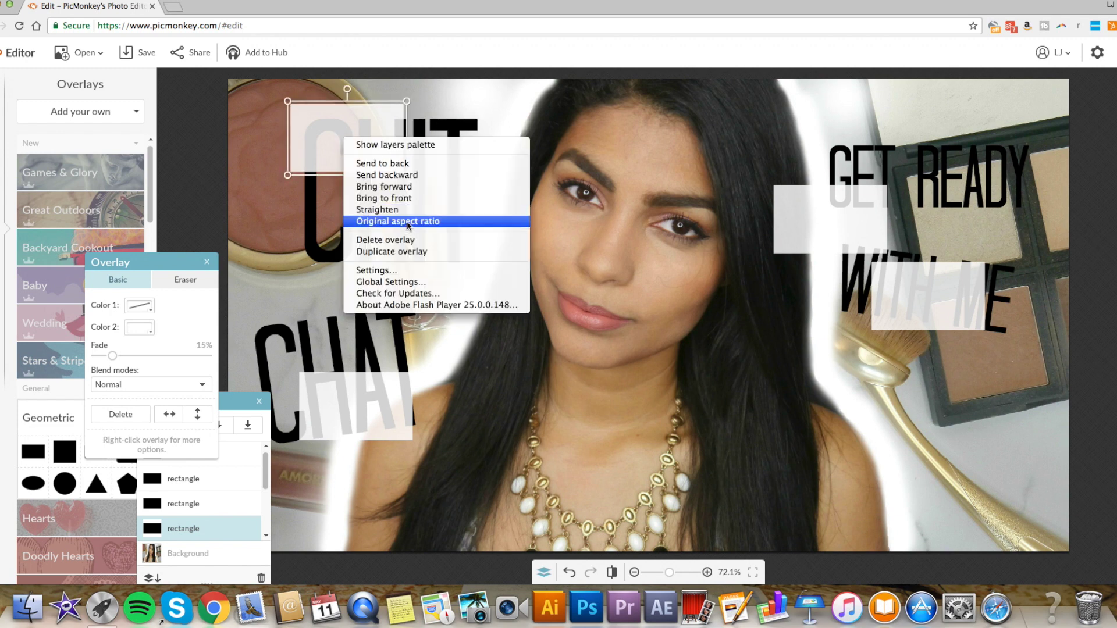
left_click(399, 163)
left_click_drag(401, 158, 483, 165)
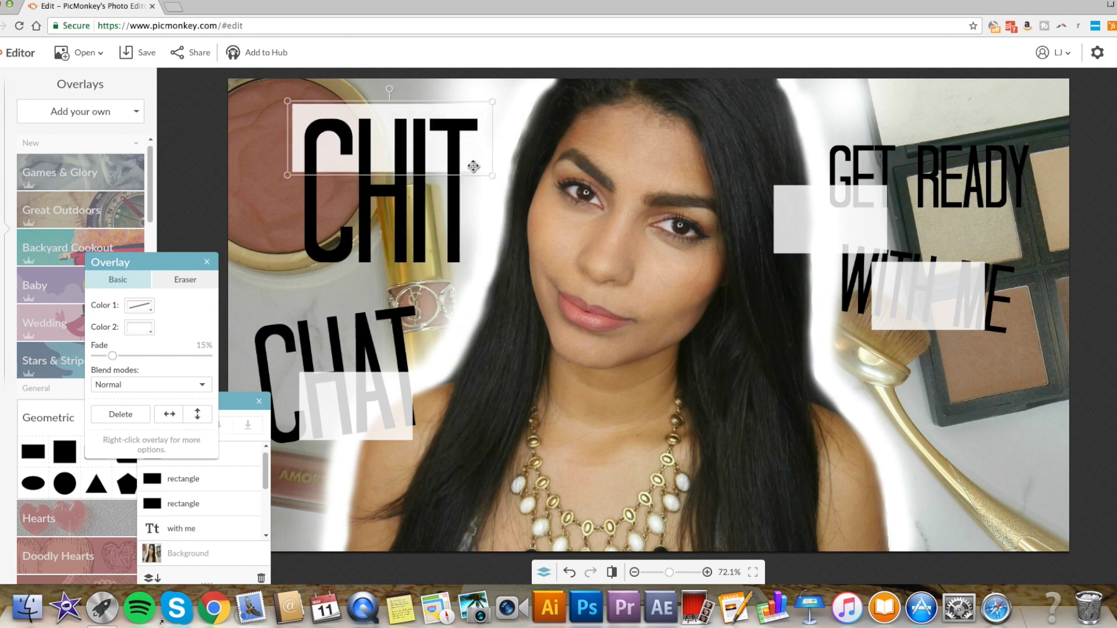
left_click_drag(395, 175, 392, 284)
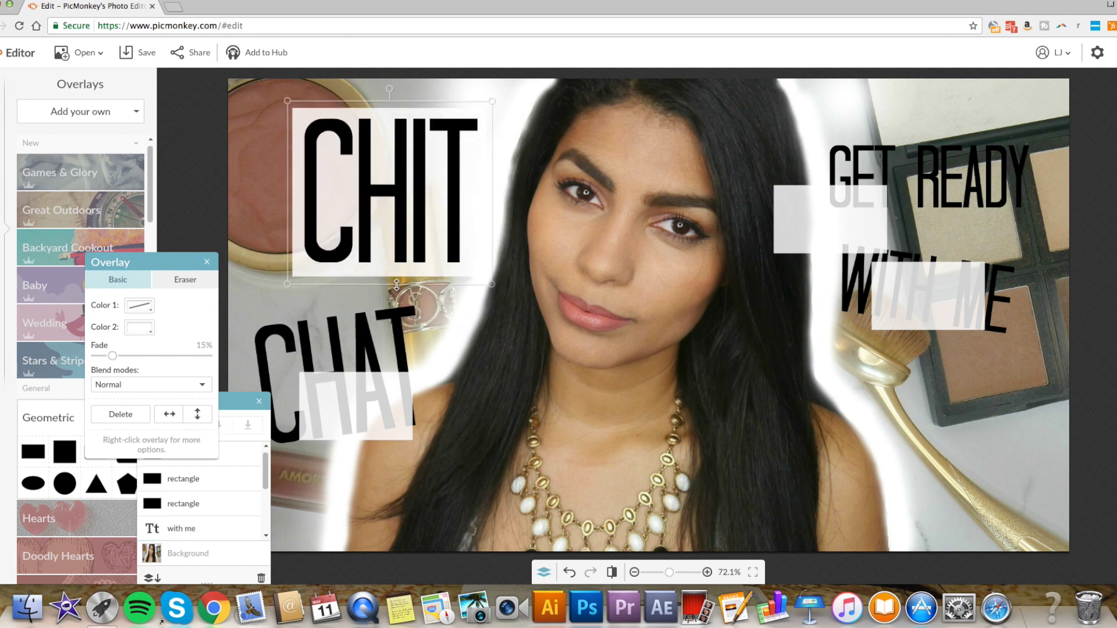
Tilt and stretch the rectangle at CHAT to match the slanted word, and send it behind the text
left_click_drag(349, 384, 329, 326)
left_click_drag(328, 365, 438, 334)
left_click_drag(352, 373, 362, 443)
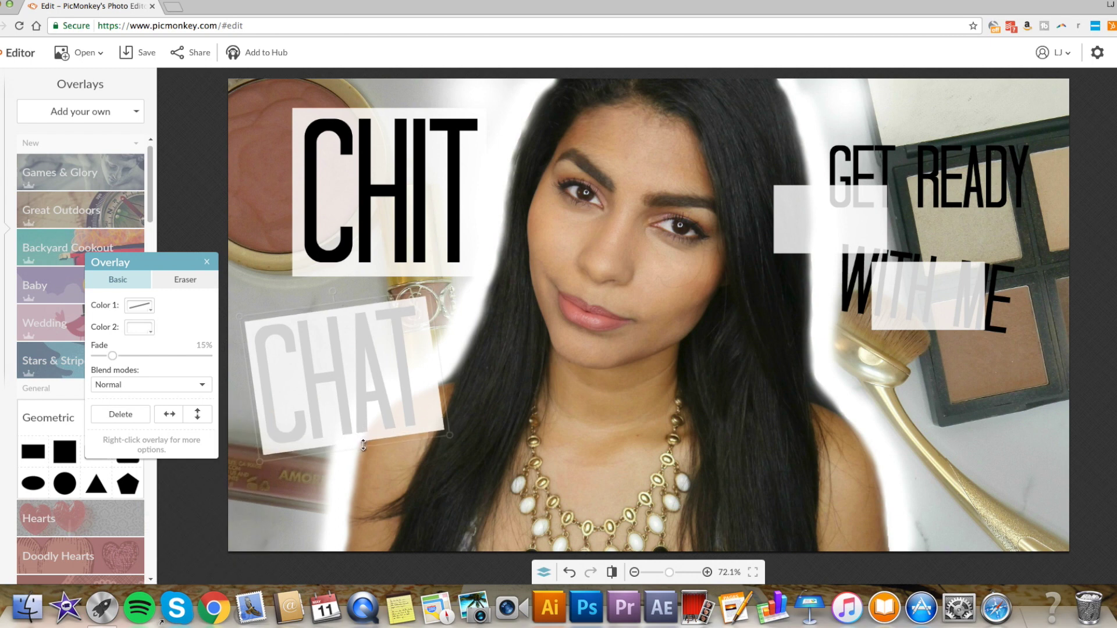
right_click(368, 390)
left_click(402, 415)
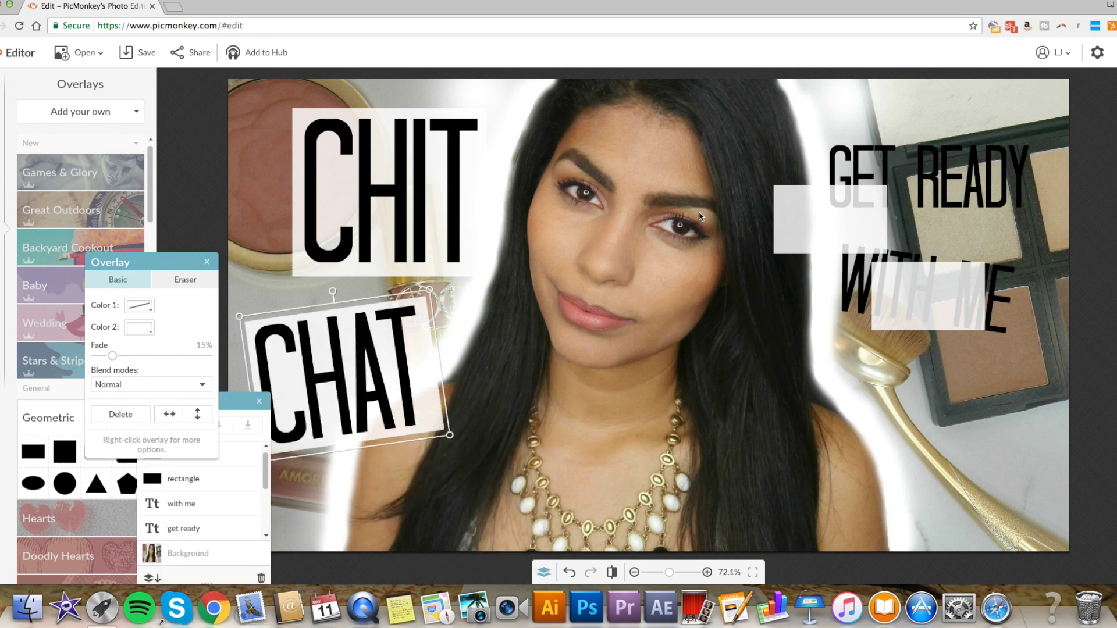
left_click(543, 342)
left_click(654, 339)
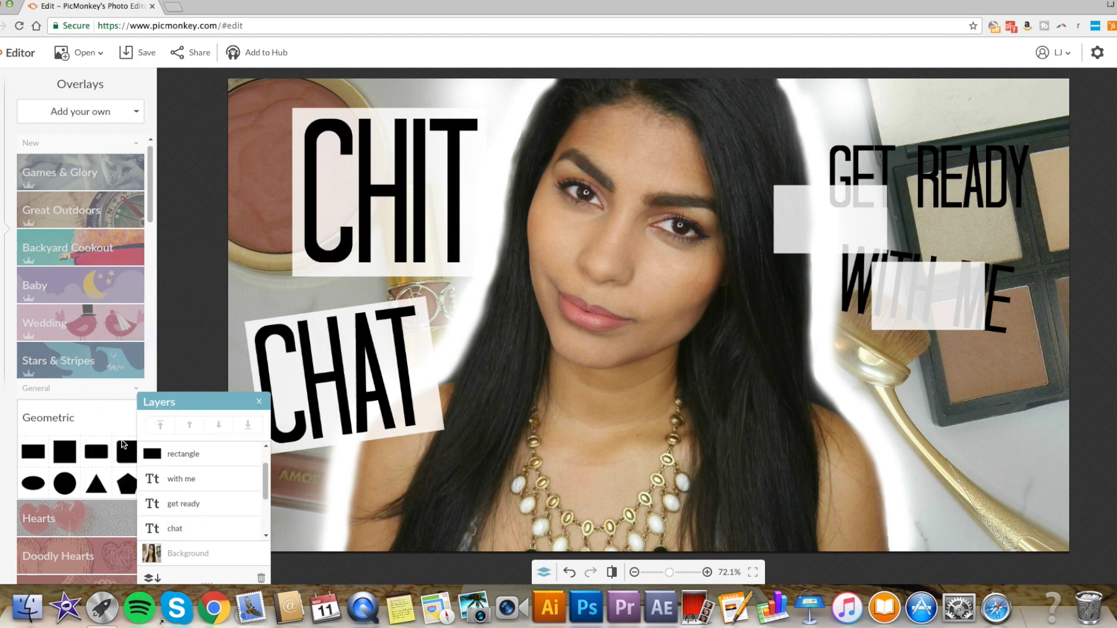
Position a white rectangle as the backing for the GET READY text
left_click_drag(200, 403, 104, 382)
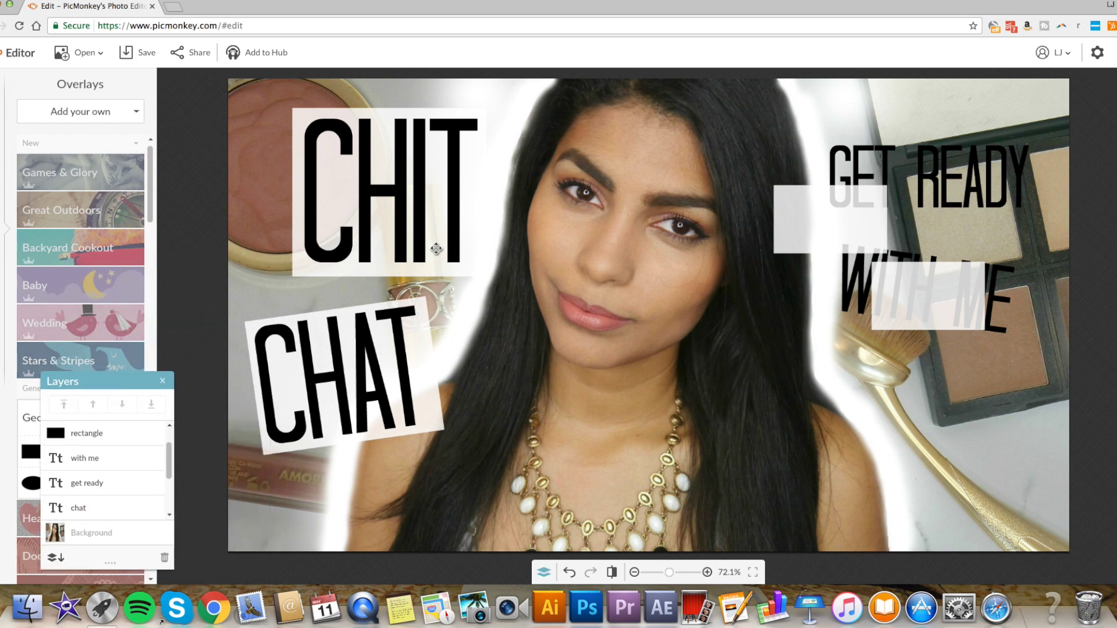
left_click_drag(771, 225, 850, 158)
right_click(852, 158)
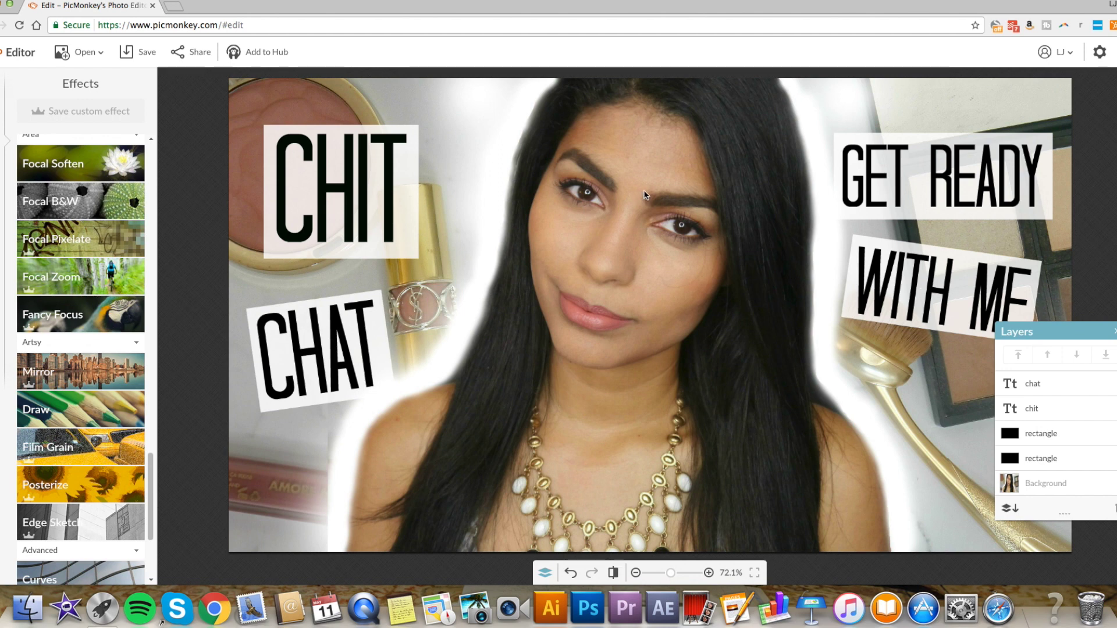
Shift the GET READY text and its white rectangle slightly to the right together
left_click_drag(904, 196, 911, 196)
left_click(800, 173)
left_click(837, 143)
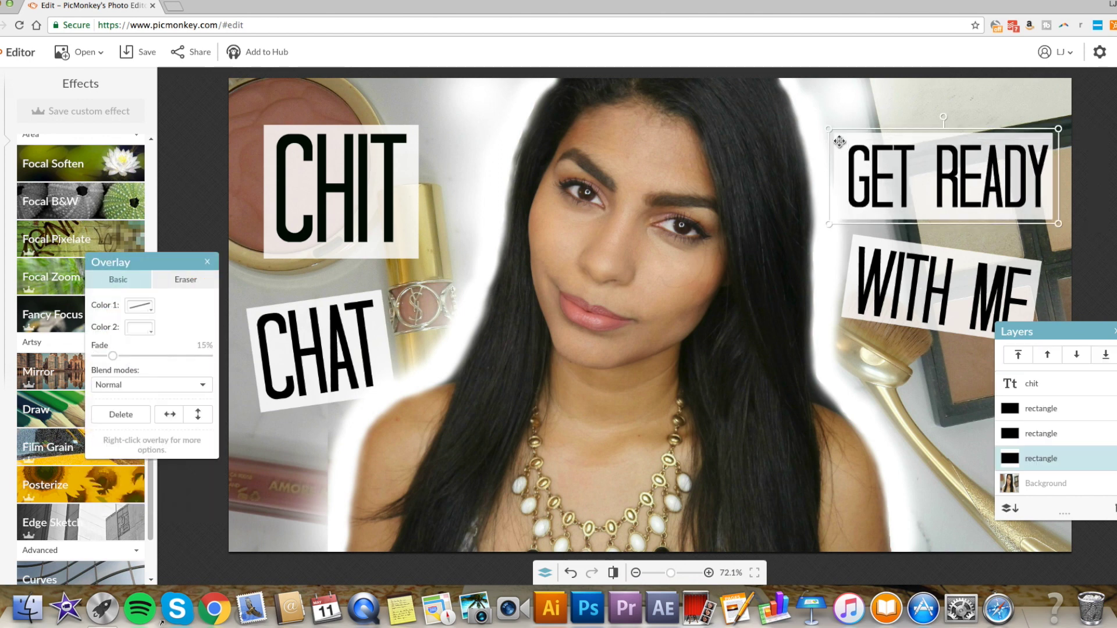
left_click_drag(842, 139, 848, 140)
left_click(800, 173)
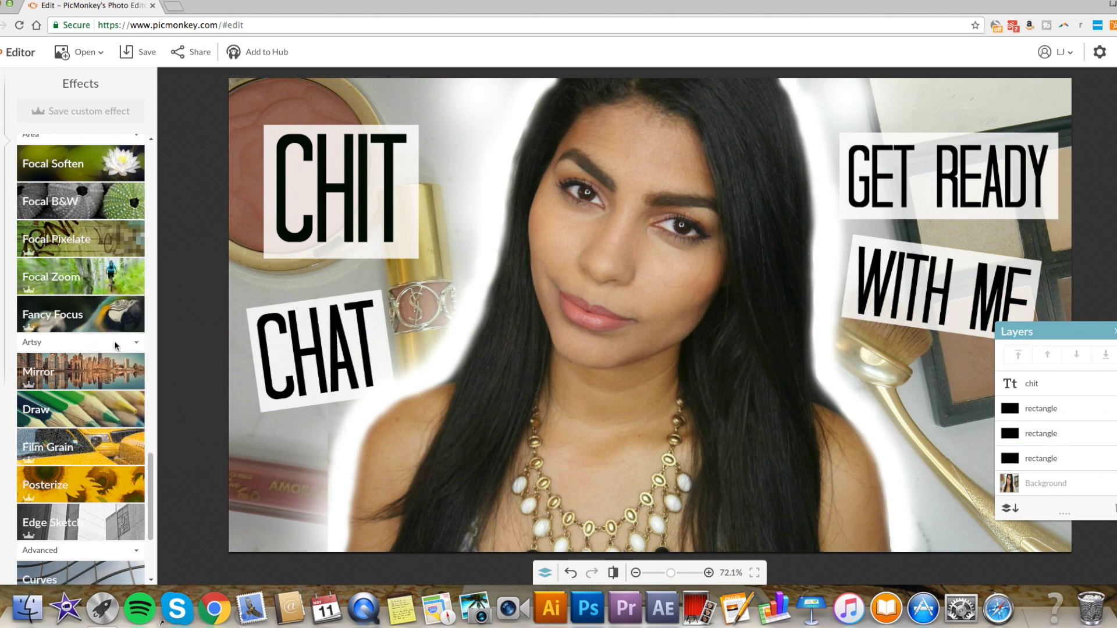
Set up the Draw effect with light pink ffc7c8, brush size 450 and 0% hardness
scroll(103, 327, "down", 3)
left_click(81, 243)
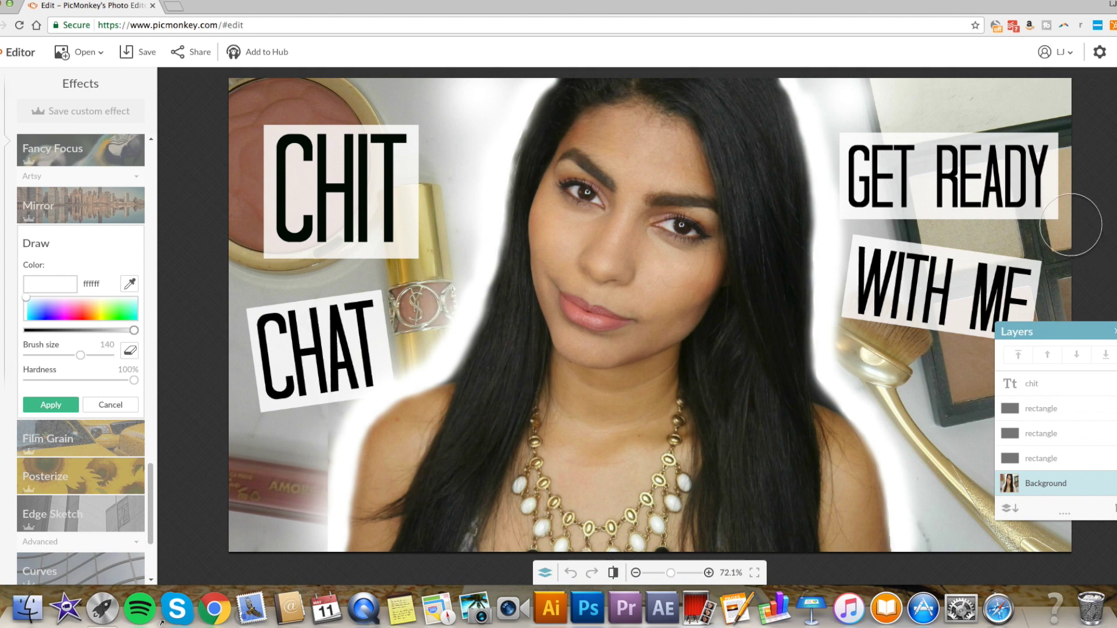
left_click(82, 304)
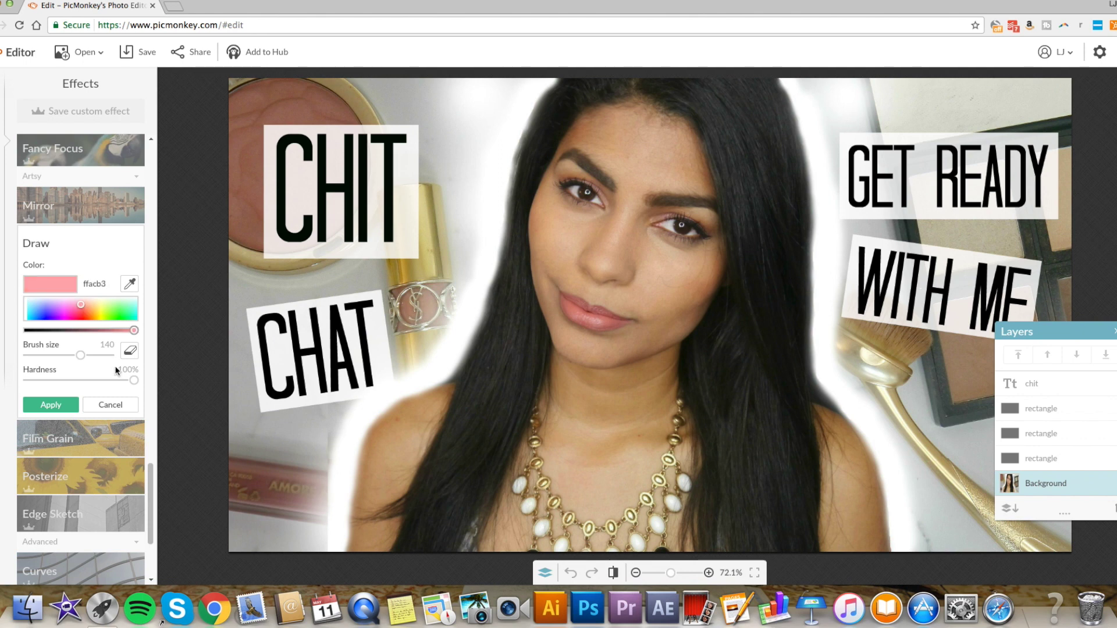
left_click_drag(137, 380, 15, 380)
left_click_drag(81, 355, 103, 354)
Paint soft pink glows around the text on both sides of the woman, reducing the brush to 343, and apply the Draw effect
mouse_move(335, 234)
left_mouse_down()
mouse_move(304, 218)
mouse_move(328, 189)
mouse_move(343, 209)
left_mouse_up()
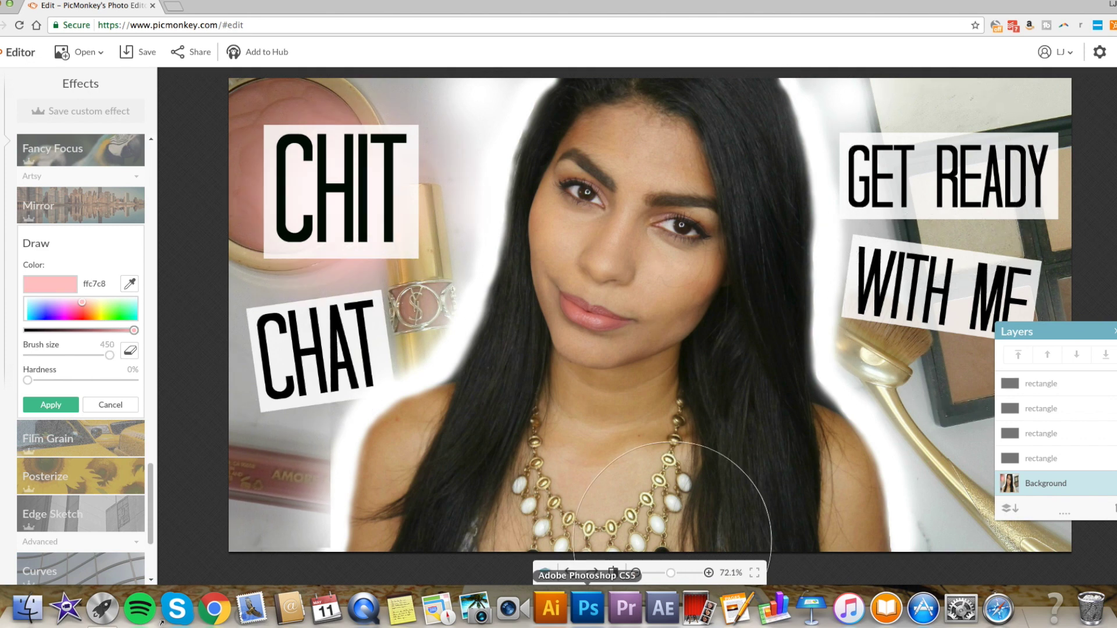
mouse_move(942, 349)
left_mouse_down()
mouse_move(1024, 279)
mouse_move(937, 337)
left_mouse_up()
mouse_move(865, 162)
left_mouse_down()
mouse_move(896, 151)
mouse_move(1076, 163)
mouse_move(1047, 186)
mouse_move(1064, 186)
left_mouse_up()
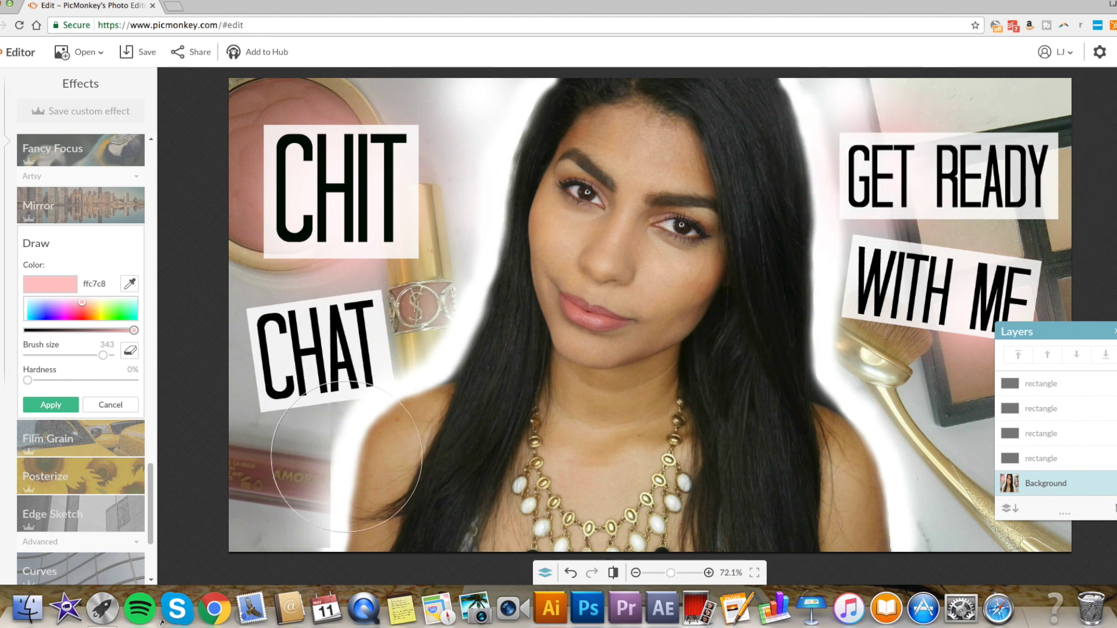
mouse_move(1063, 334)
left_mouse_down()
mouse_move(1102, 371)
mouse_move(704, 453)
mouse_move(1112, 427)
mouse_move(1113, 436)
left_mouse_up()
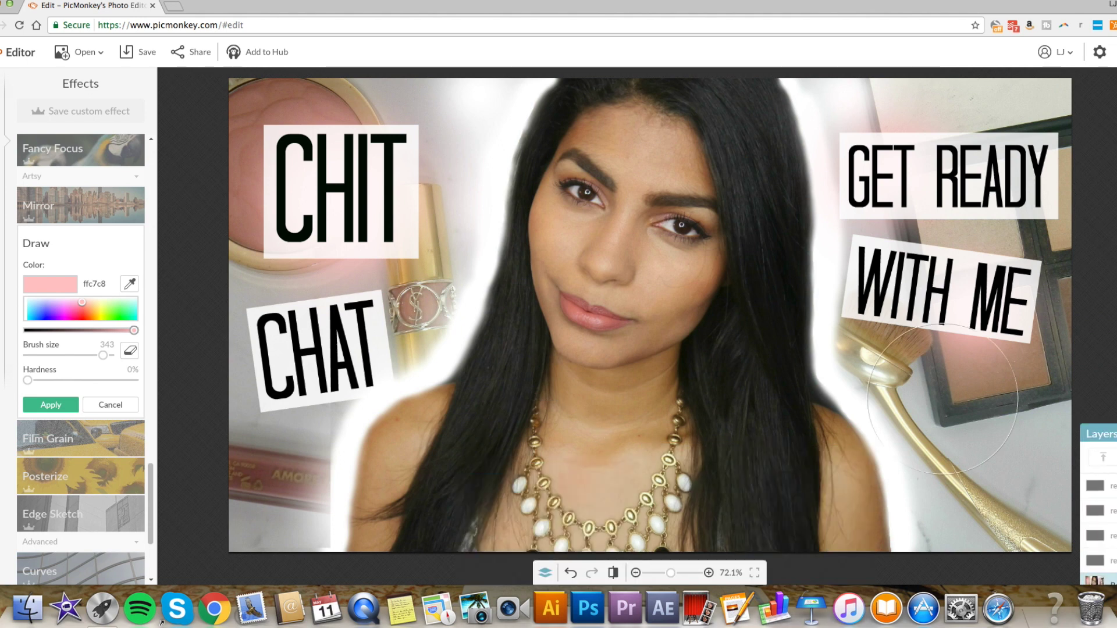
left_click(50, 405)
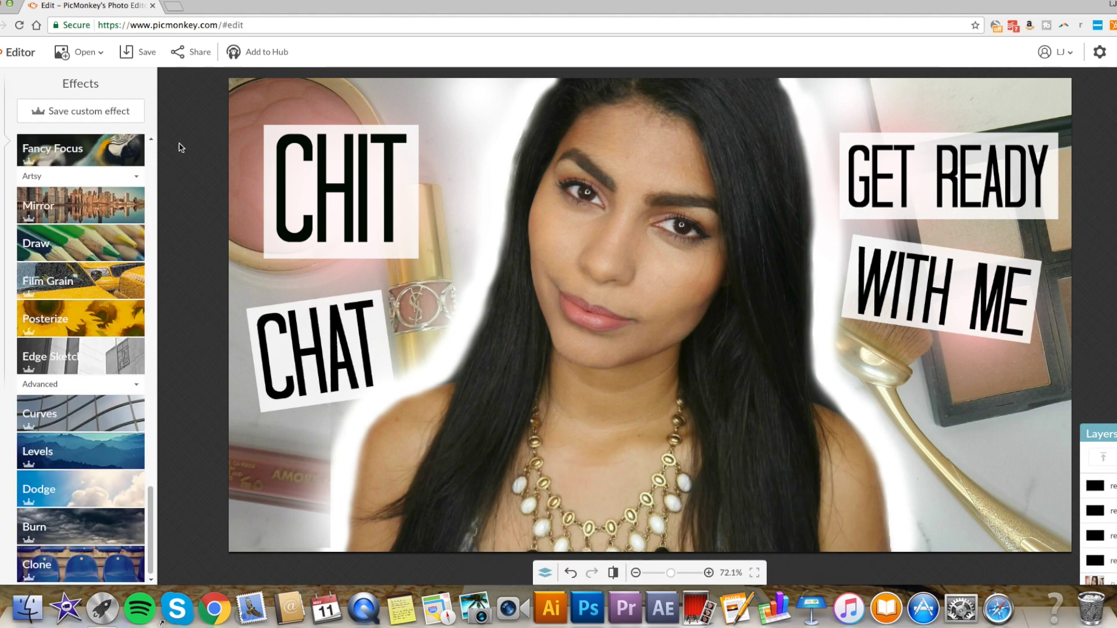
left_click(139, 51)
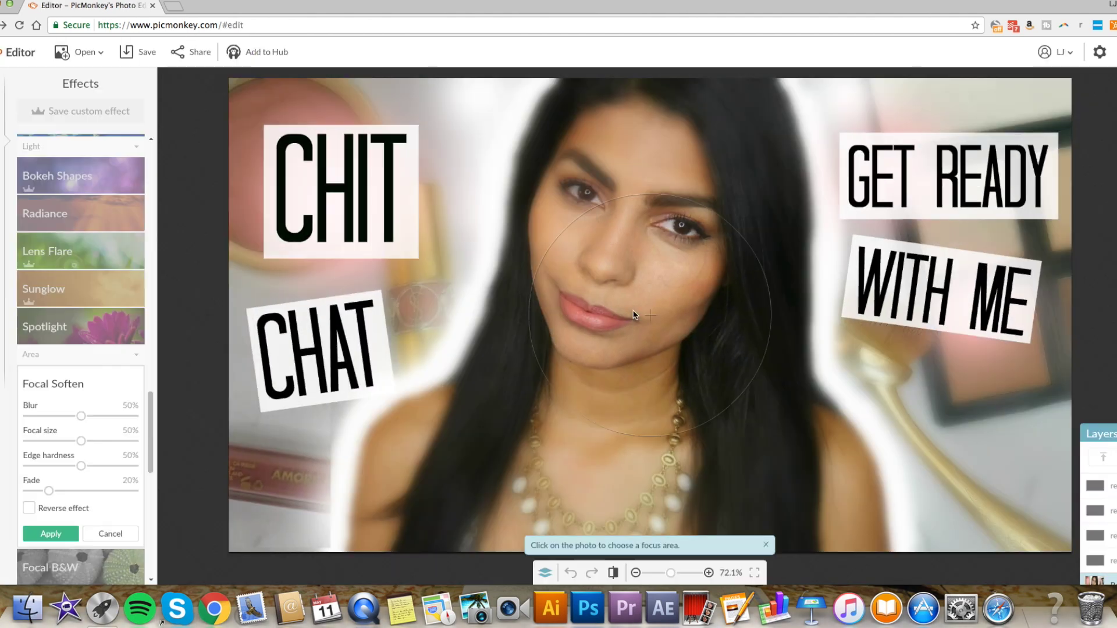
left_click(67, 521)
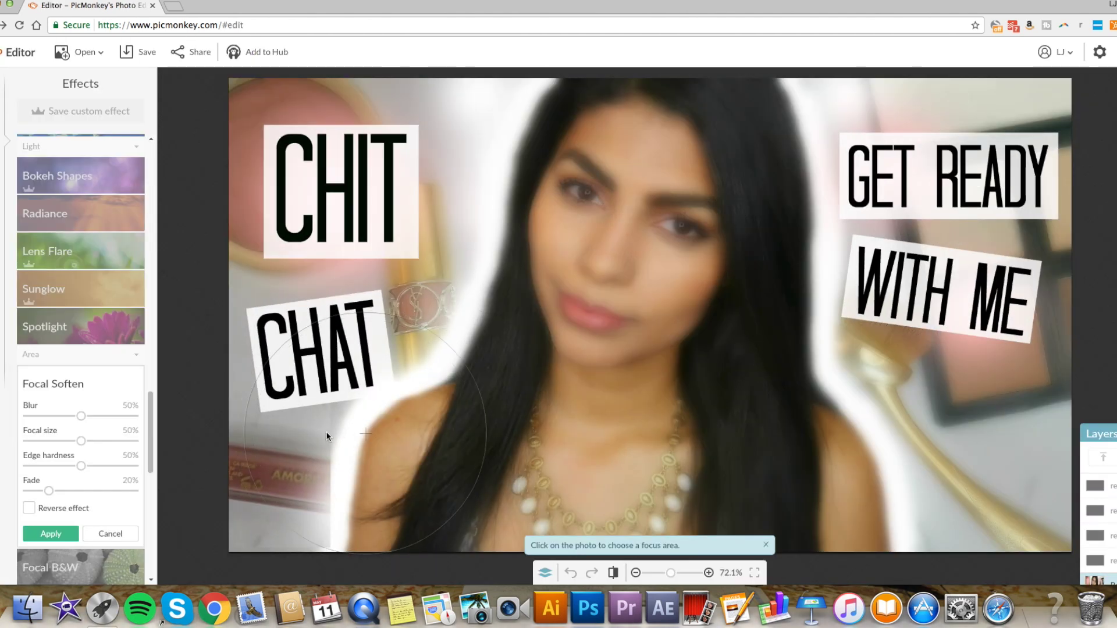
left_click(29, 509)
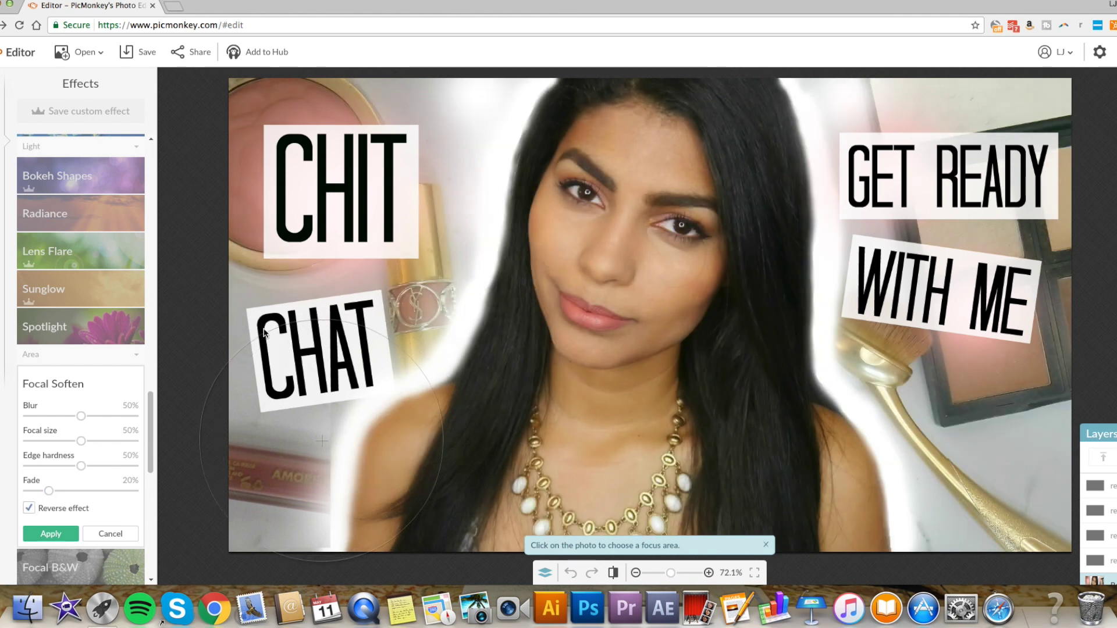
left_click_drag(82, 441, 121, 413)
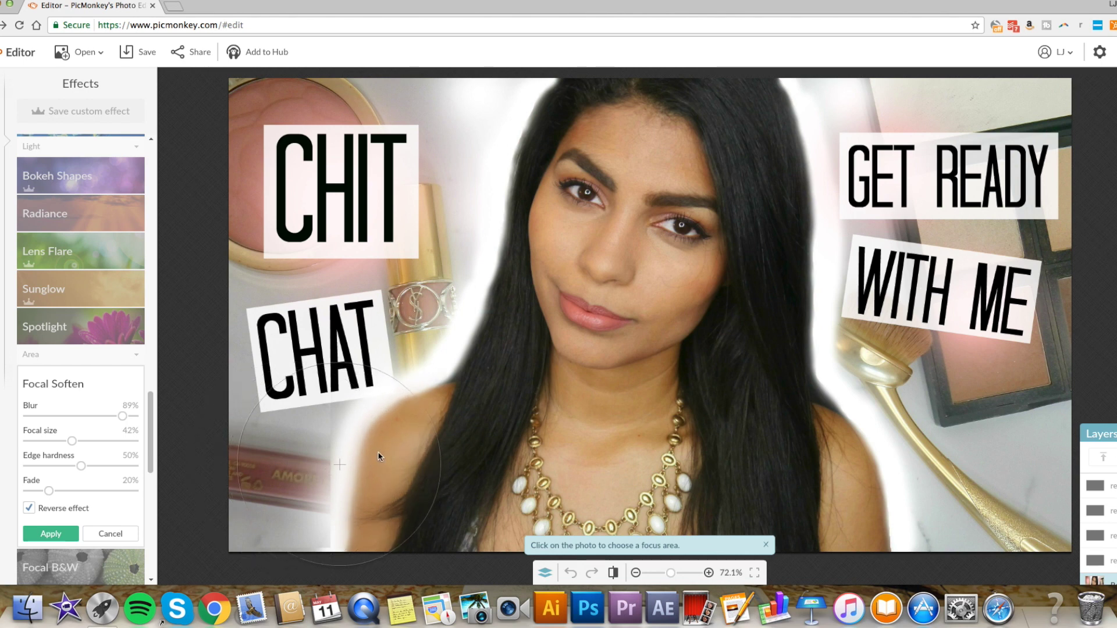
key("Escape")
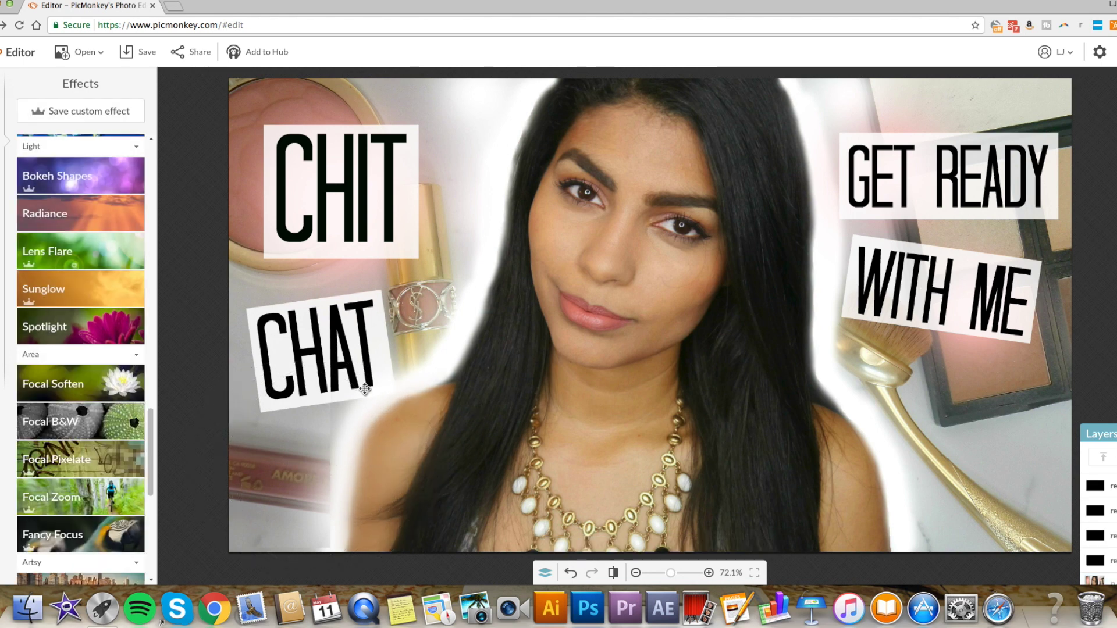
Apply a reversed Focal Soften with 79% blur and 20% focal size to soften the background makeup items
left_click(77, 387)
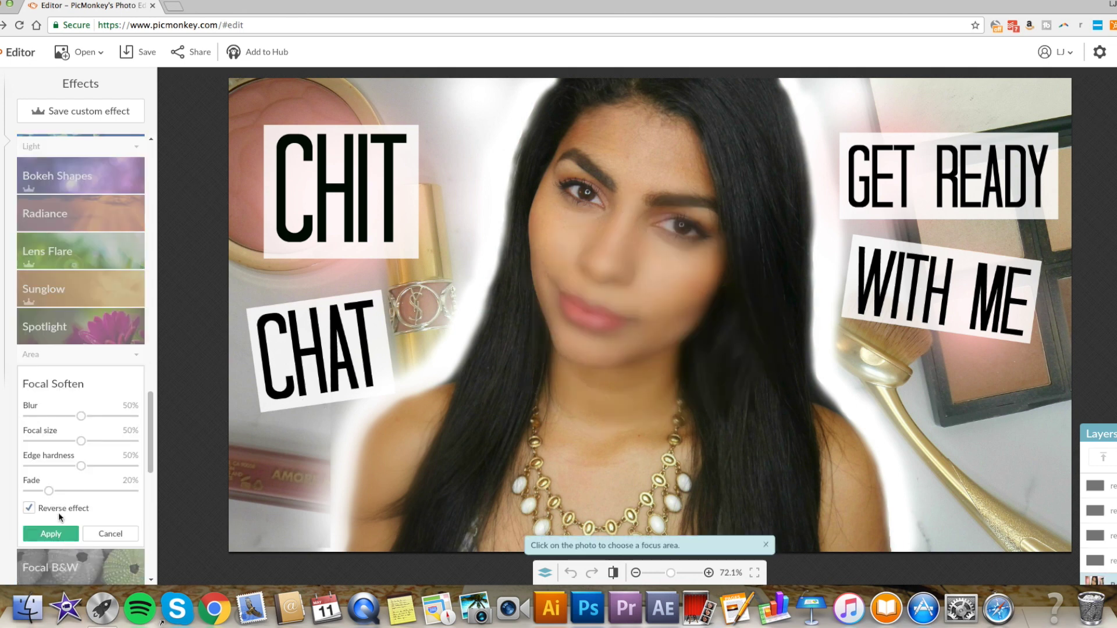
left_click(602, 366)
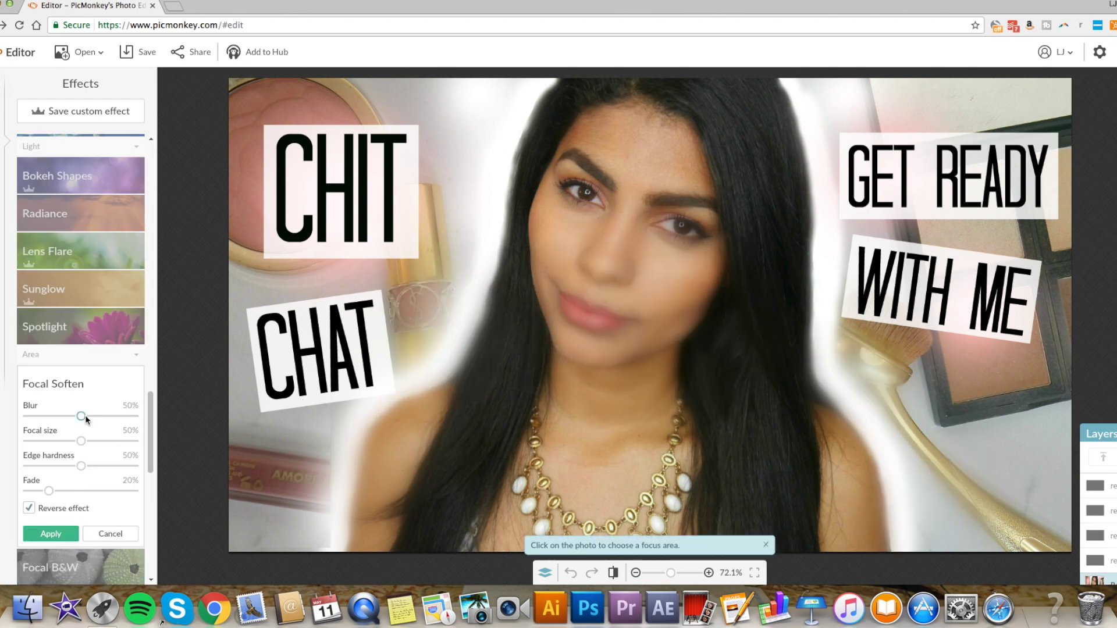
left_click(106, 416)
left_click_drag(81, 441, 49, 441)
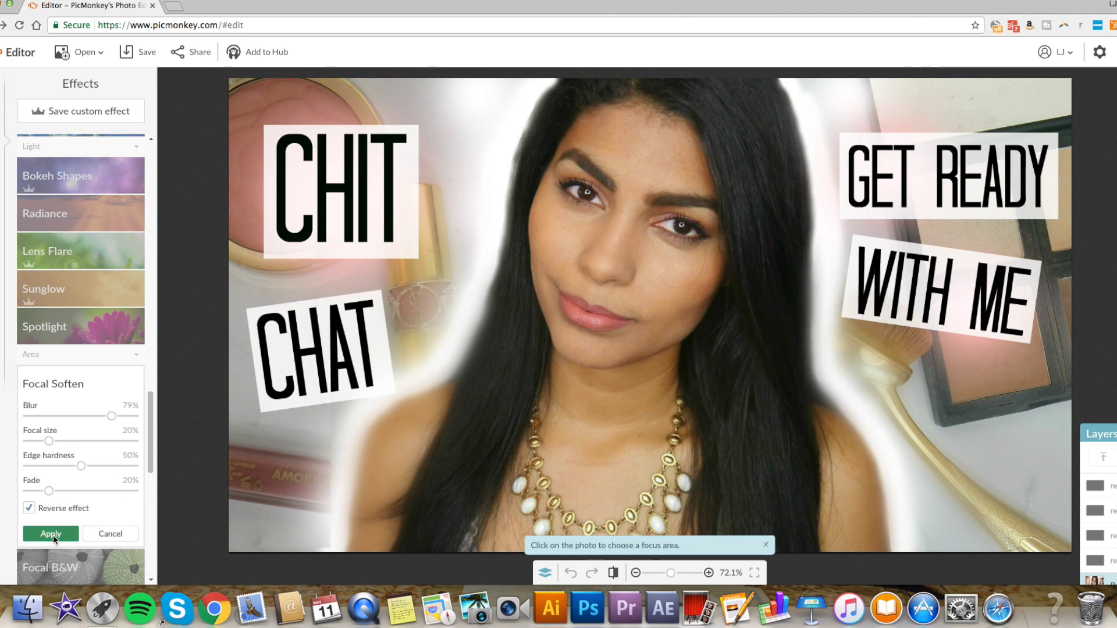
left_click(51, 533)
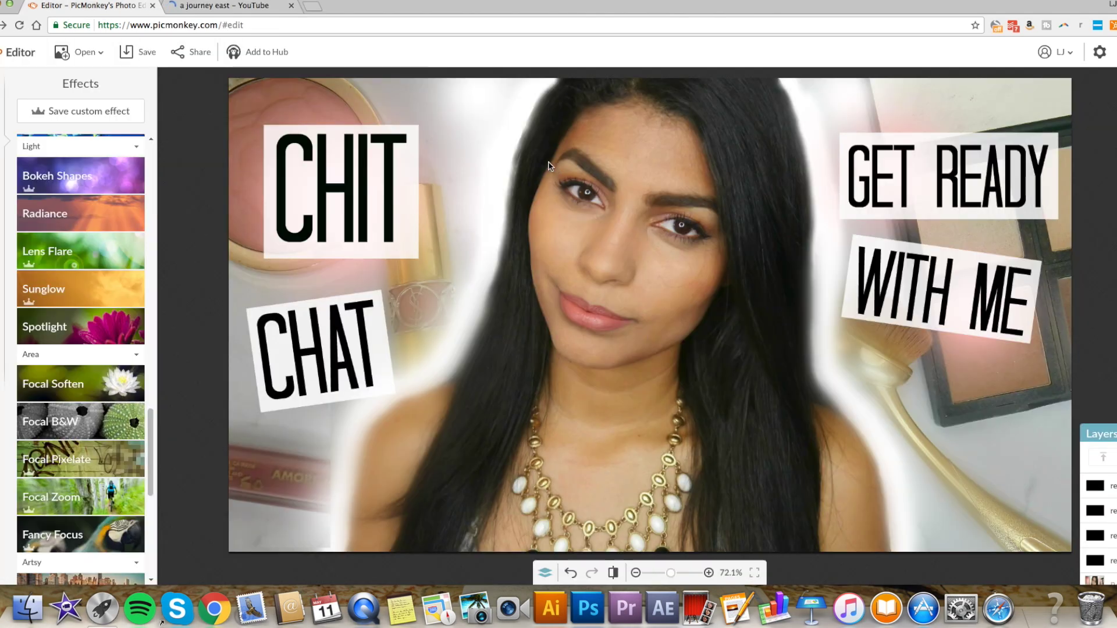
Switch to YouTube and view the a journey east channel page with its existing video thumbnails
left_click(227, 6)
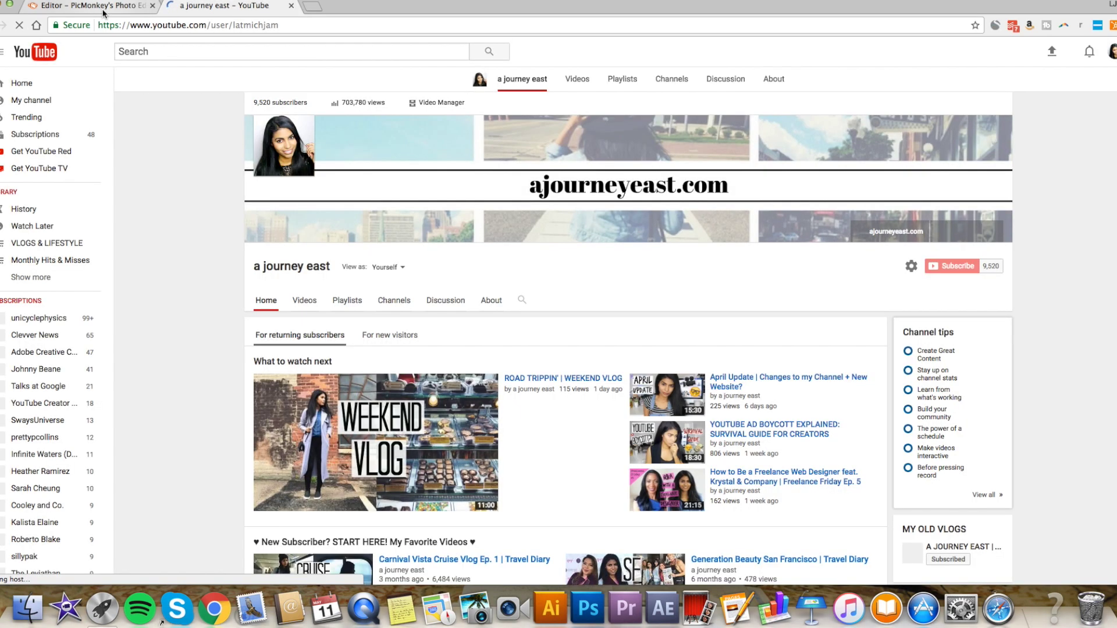
left_click(103, 8)
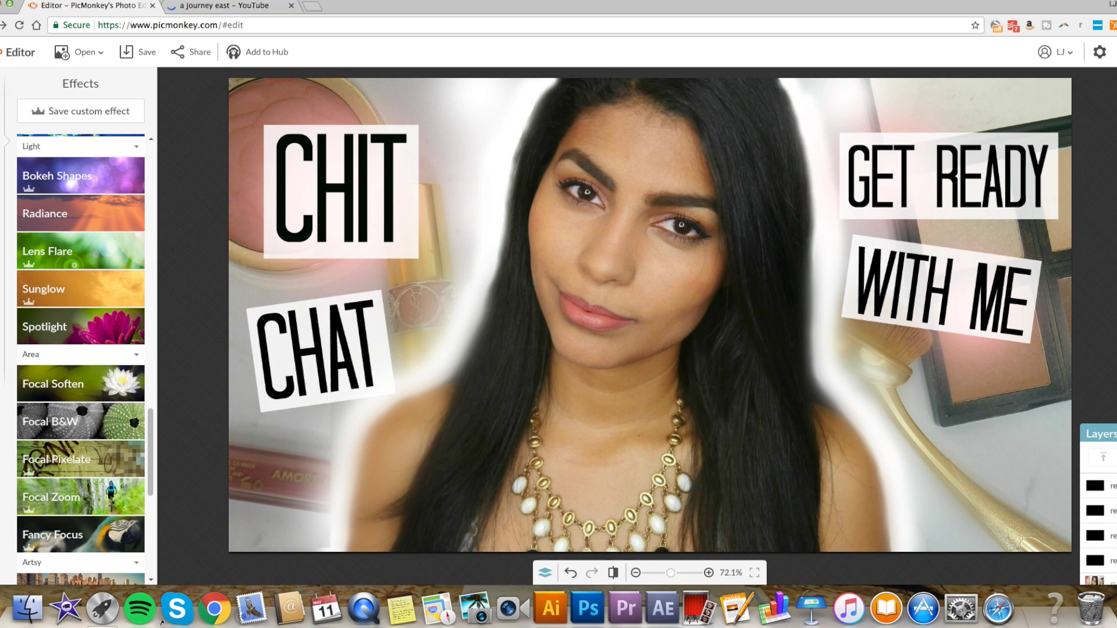
left_click(214, 10)
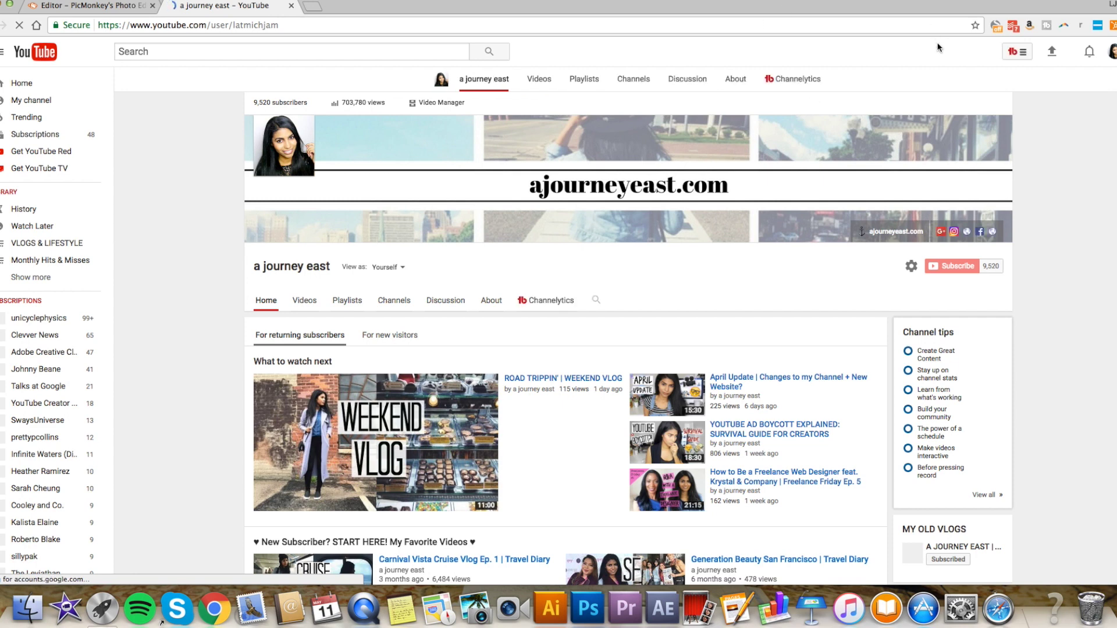
Start a YouTube upload of the video P1120065.MP4 from the CCGRWM MAY folder
left_click(1052, 53)
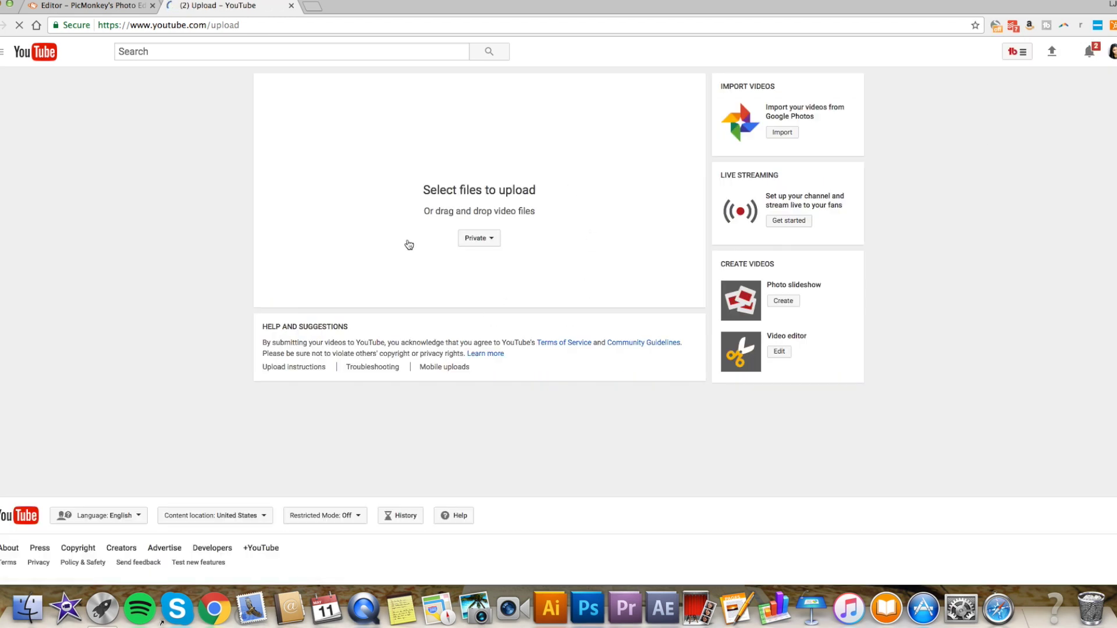
left_click(409, 245)
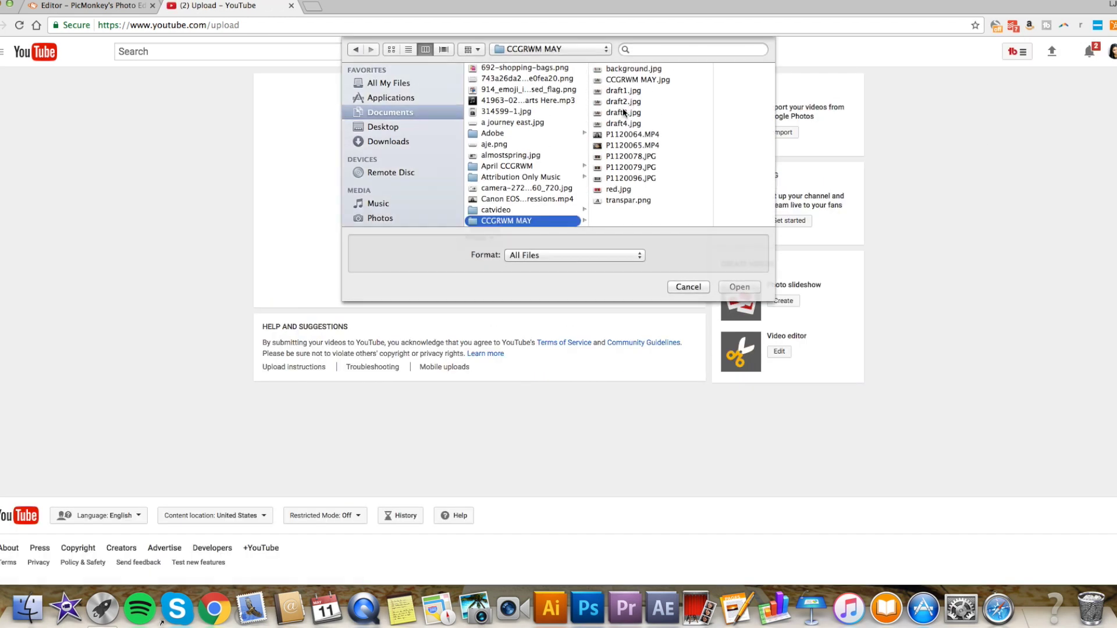
left_click(631, 145)
double_click(630, 145)
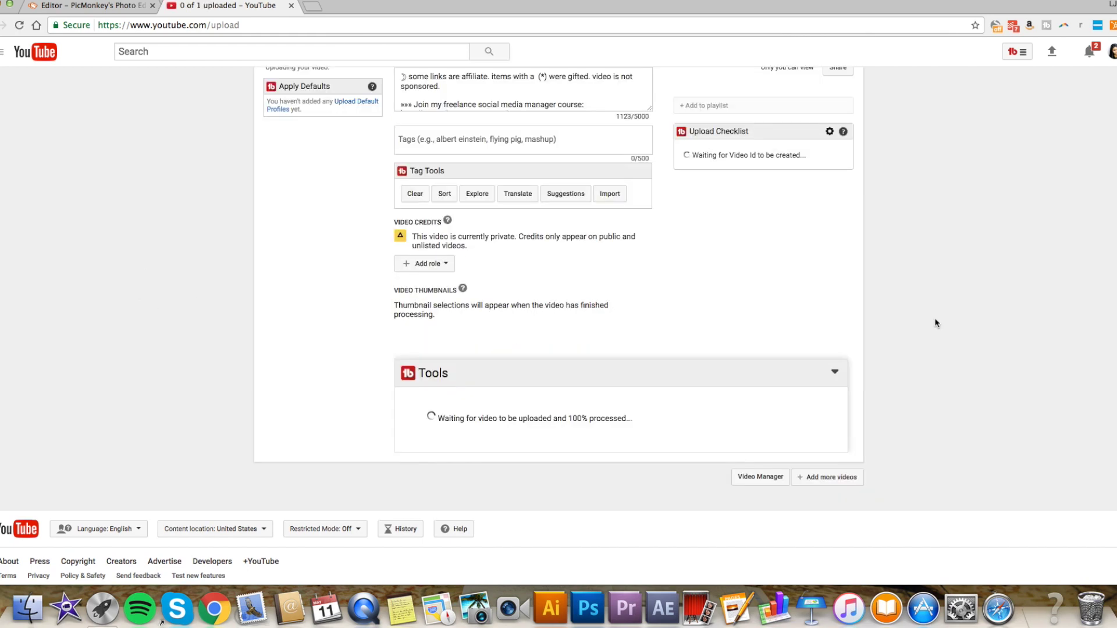
Add the finished "Chit Chat Get Ready With Me" image as the uploading video's custom thumbnail
scroll(675, 311, "up", 3)
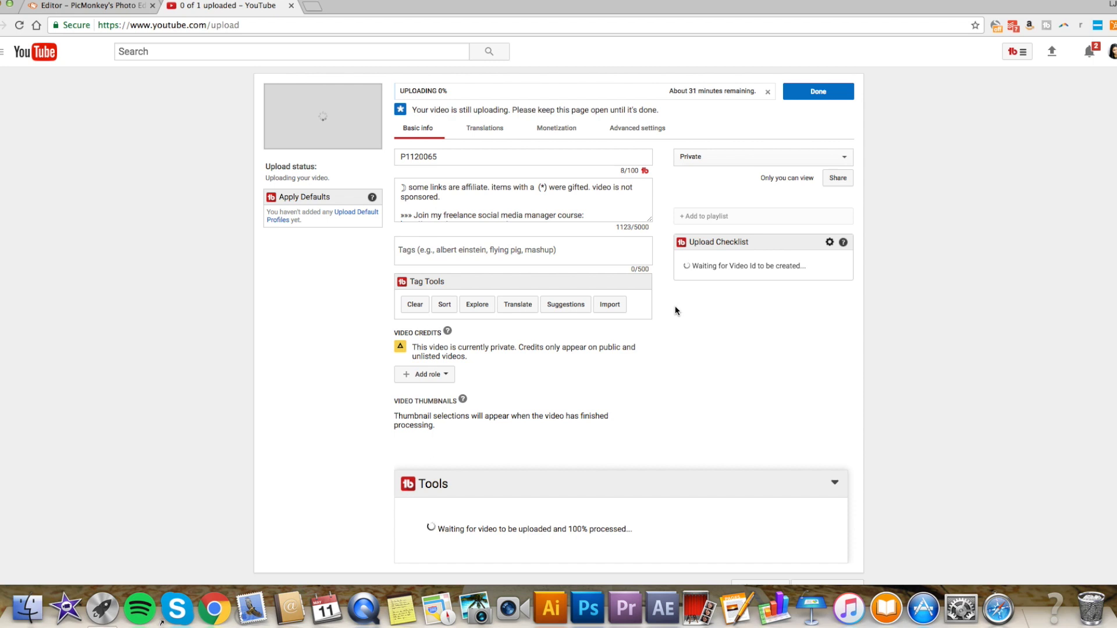
left_click(518, 207)
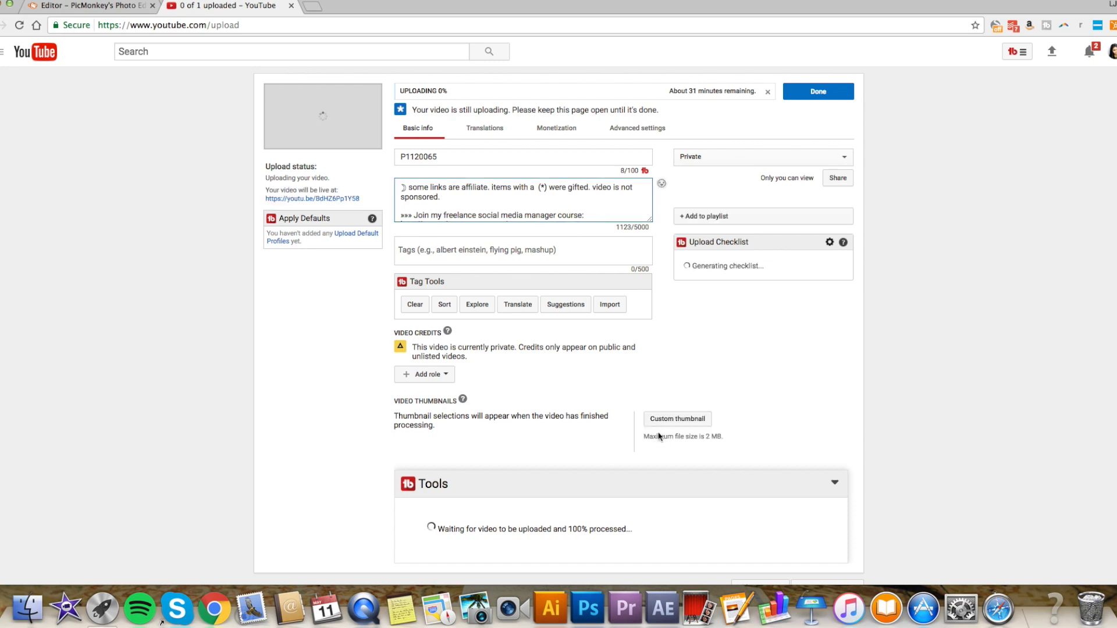
left_click(675, 422)
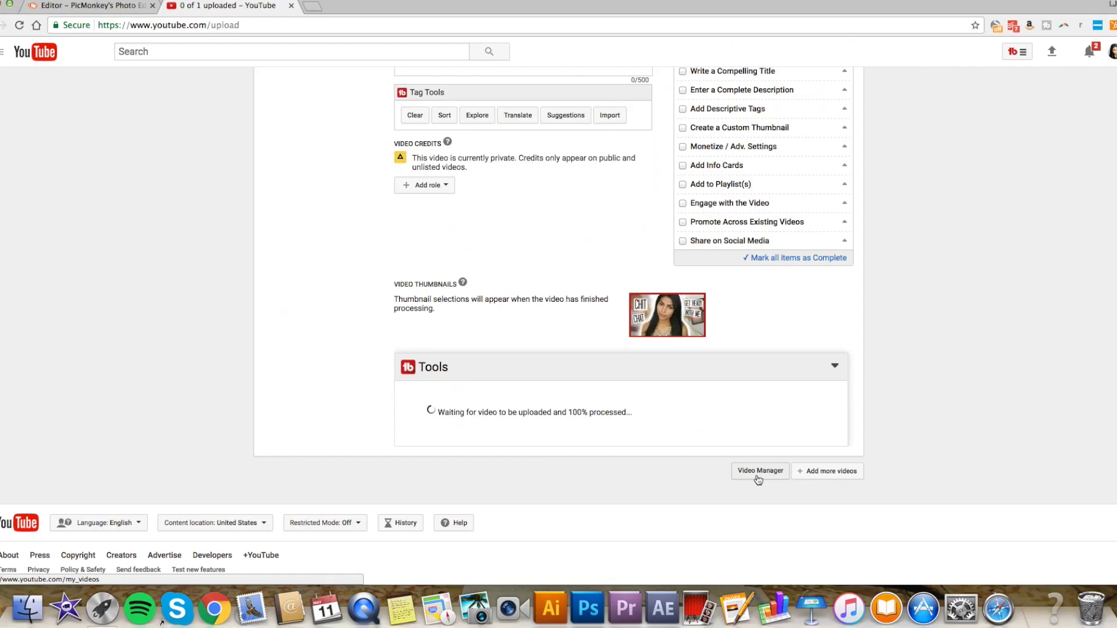
Open the Video Manager and close the video upload page
left_click(758, 479)
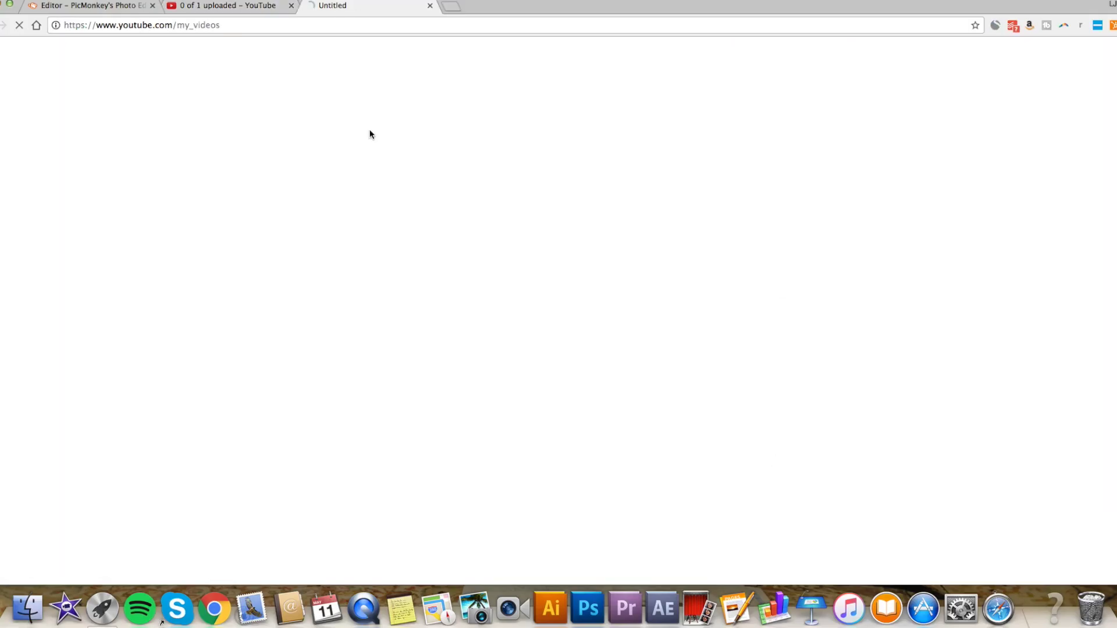
left_click(250, 6)
left_click(291, 6)
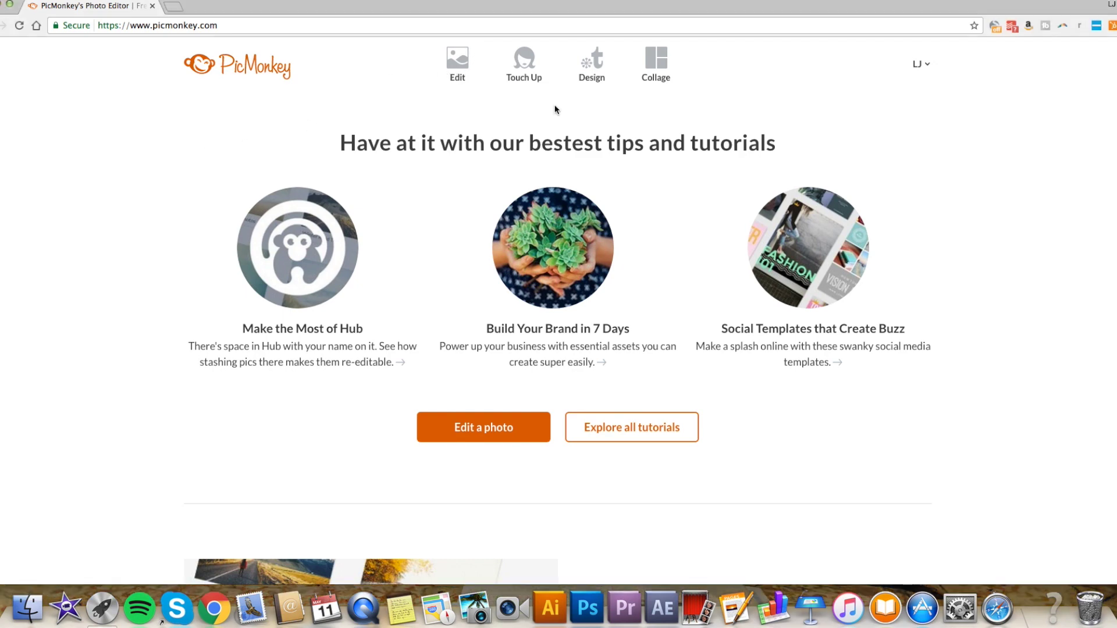
Start a new PicMonkey collage and set its size to 1920 by 1080 pixels
left_click(656, 61)
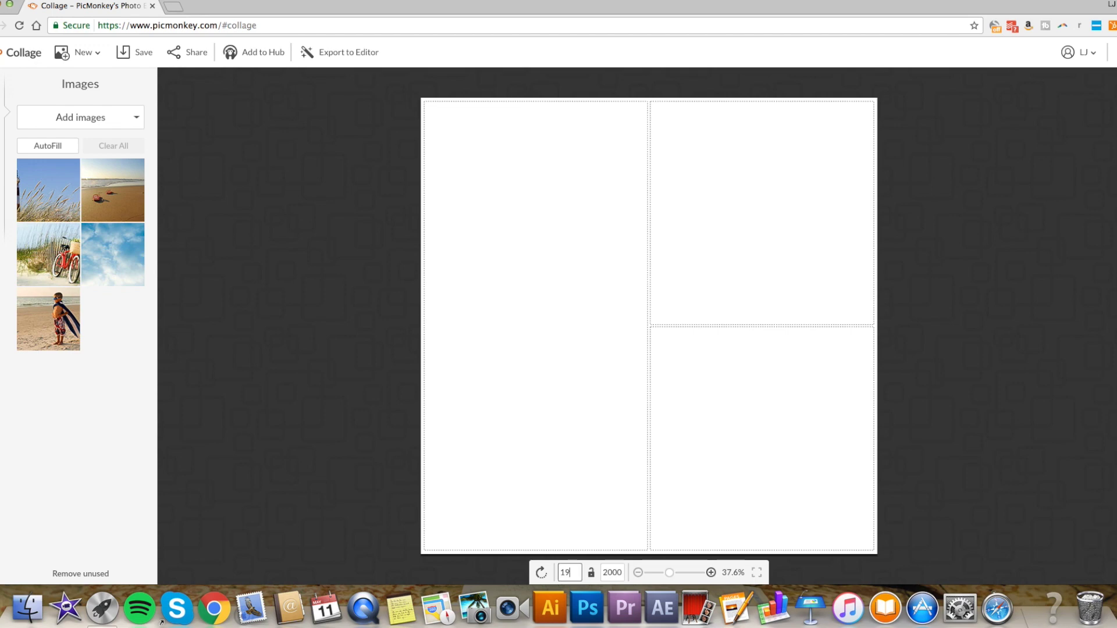
key("Tab")
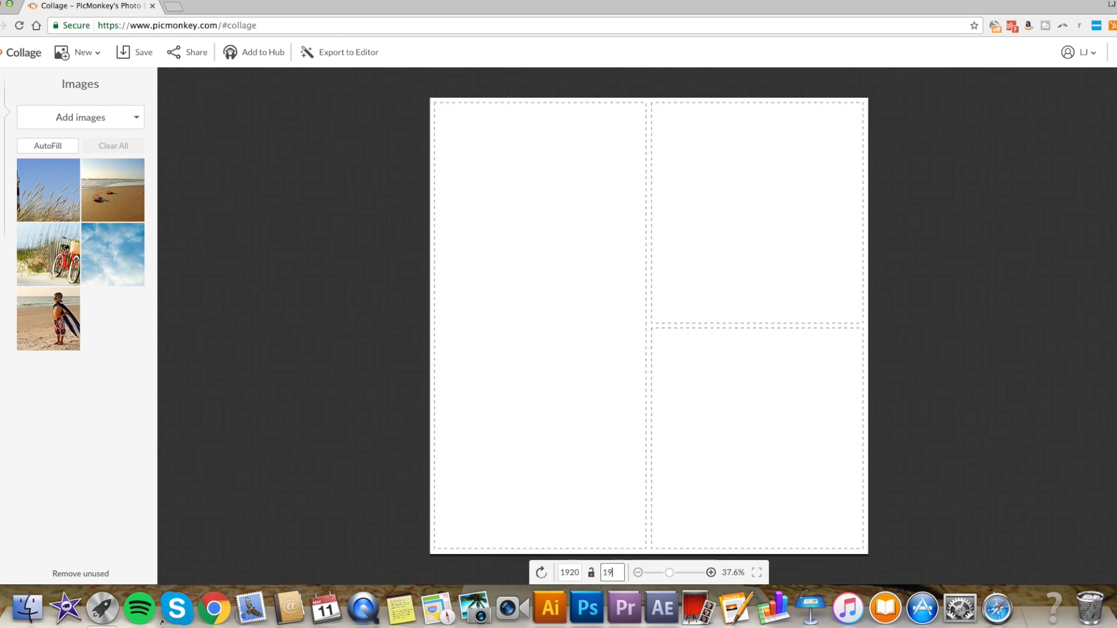
type("1080")
key("Return")
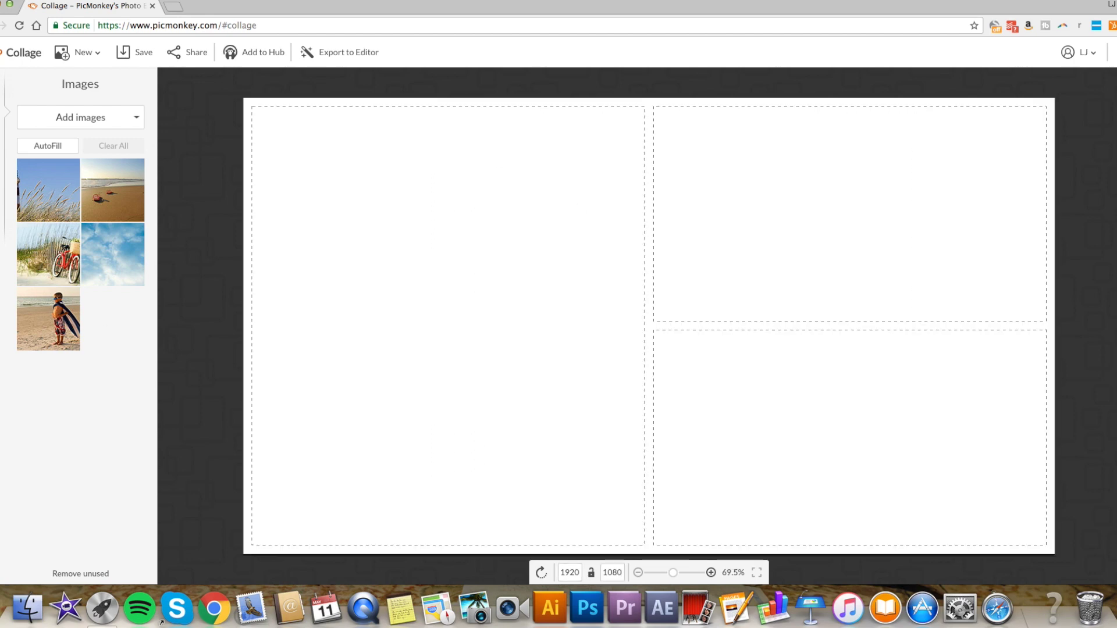
Remove the spacing between the collage cells
left_click(3, 198)
left_click_drag(27, 117, 21, 118)
left_click(4, 110)
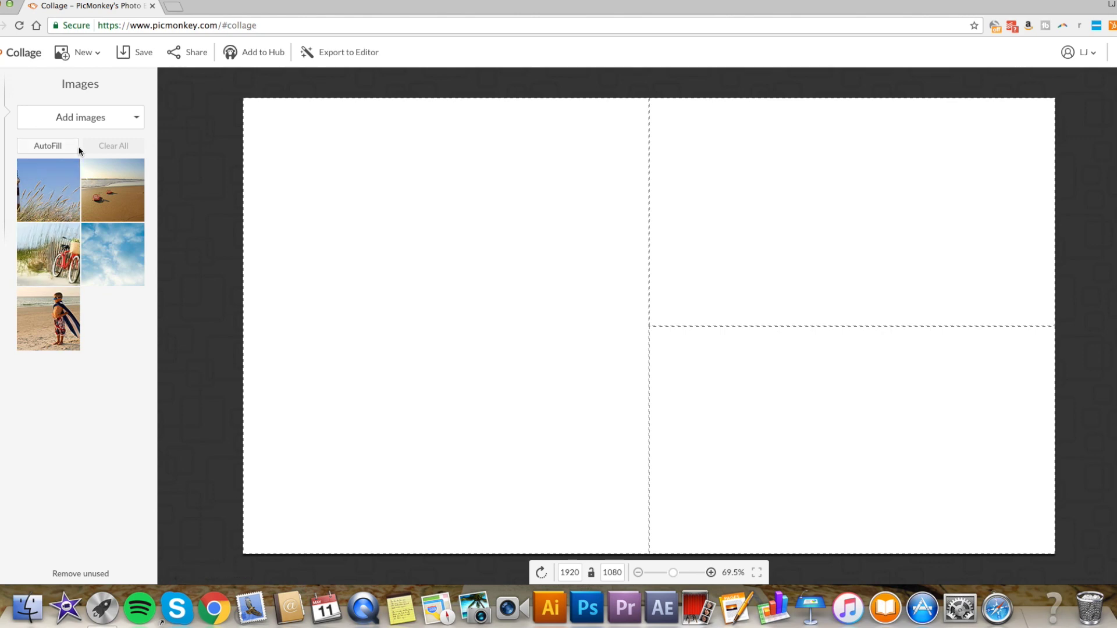
Add the portraits P1120078.JPG and P1120079.JPG from the computer to the collage images
left_click(80, 117)
left_click(63, 142)
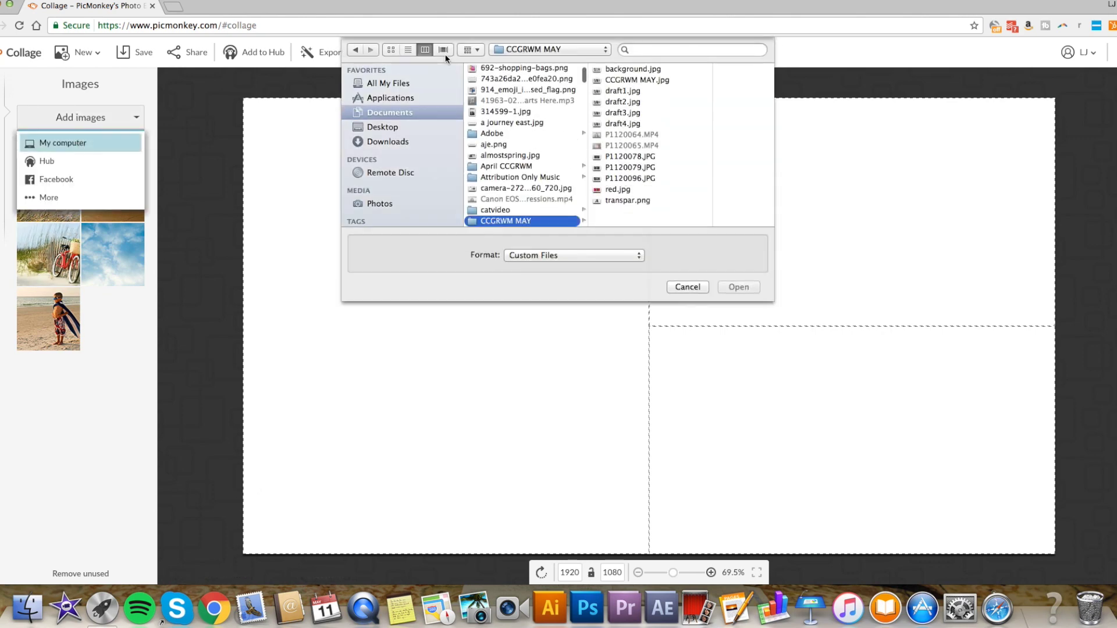
left_click(632, 154)
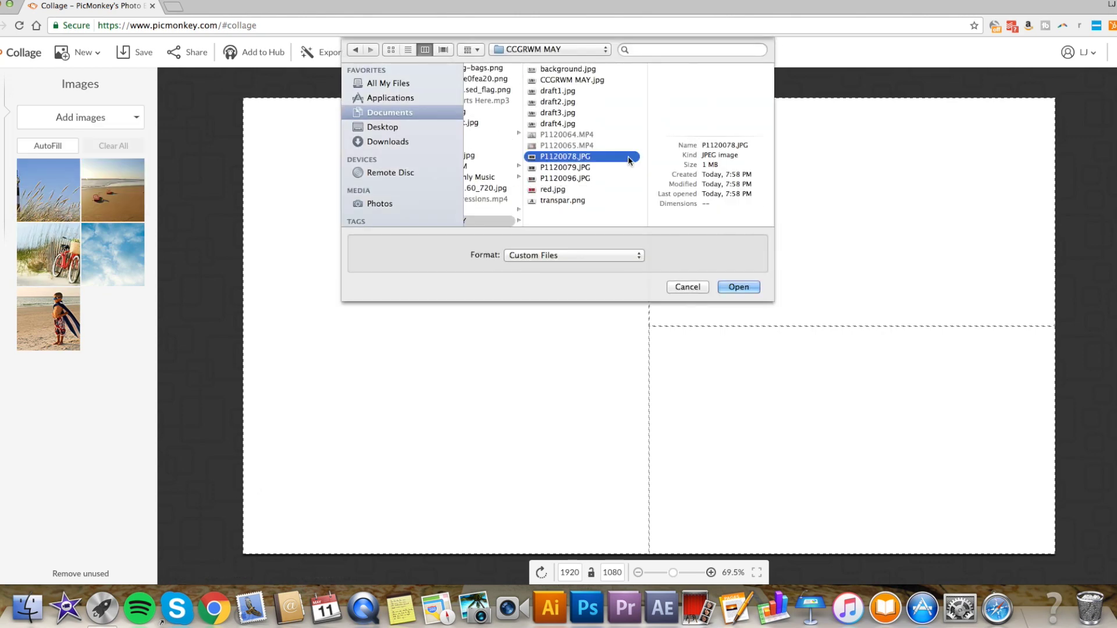
left_click(577, 167)
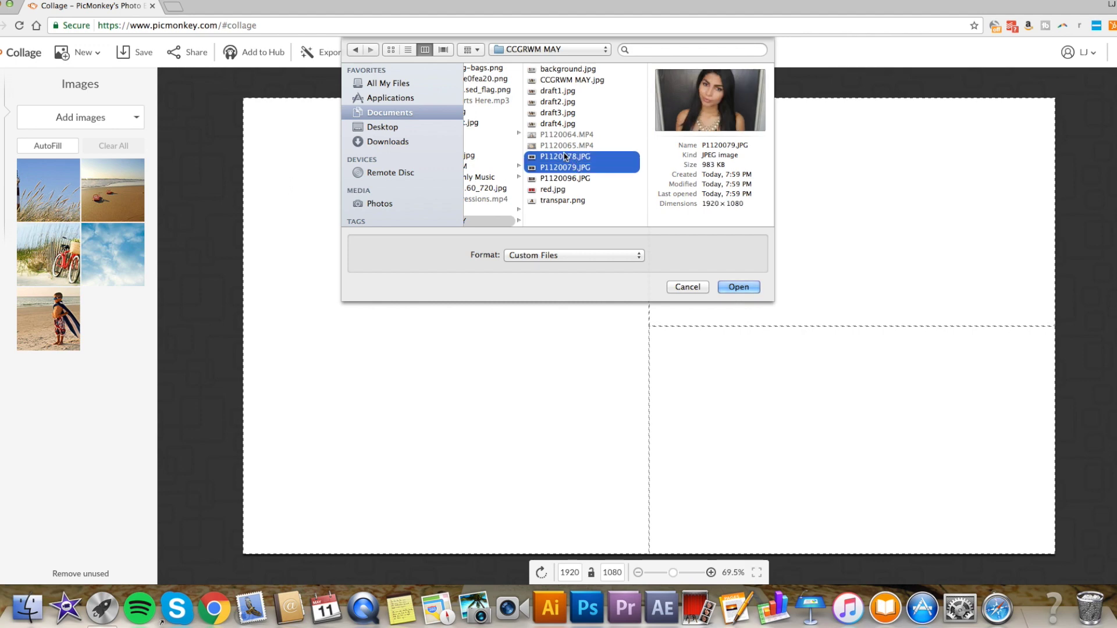
left_click(567, 157, "shift")
key("Return")
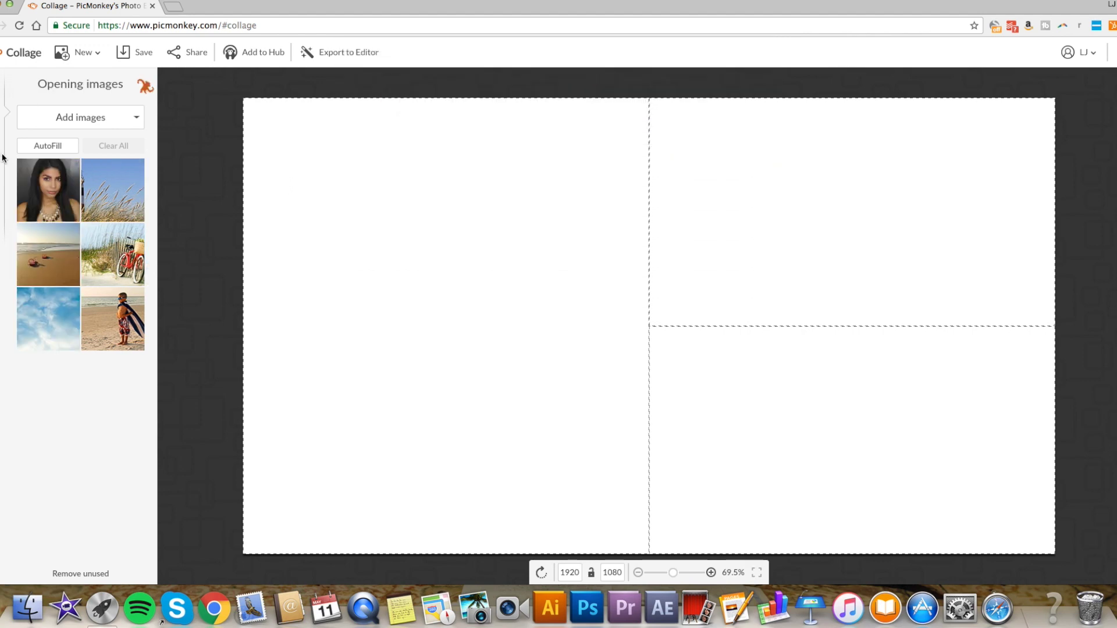
Place a portrait in the large left cell at 281% size and delete the upper-right cell
left_click_drag(113, 192, 440, 232)
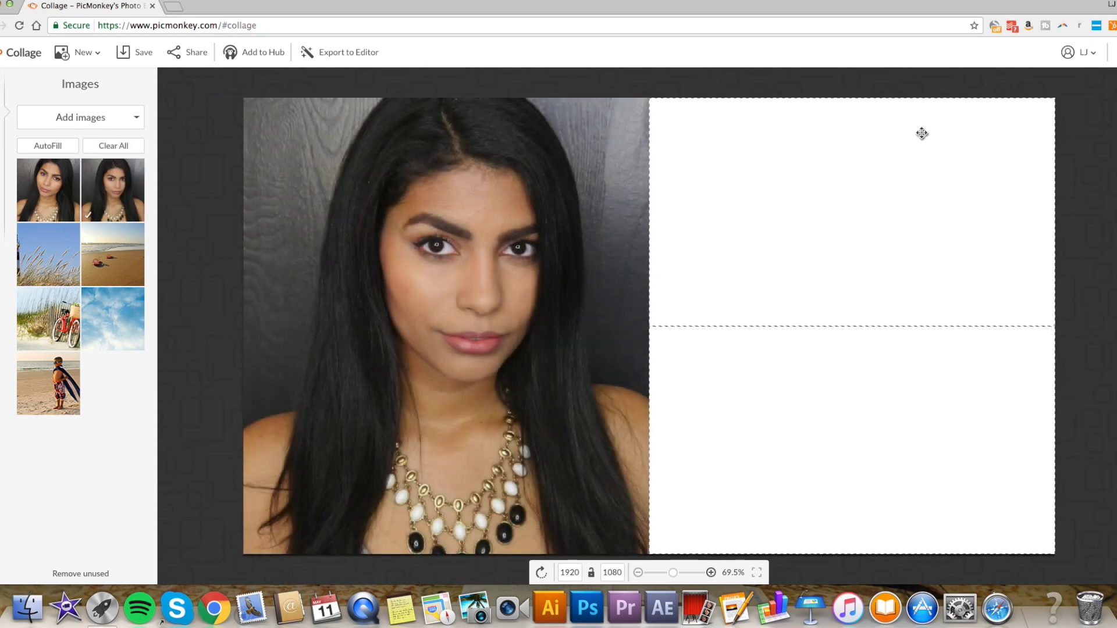
left_click(1044, 111)
left_click(444, 323)
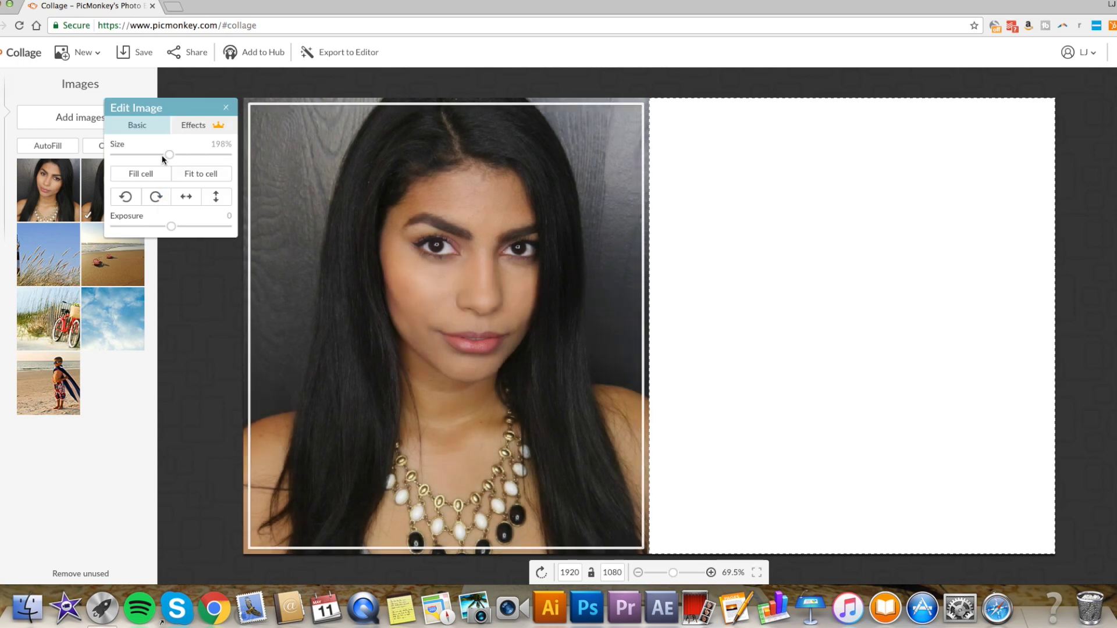
left_click_drag(170, 156, 217, 156)
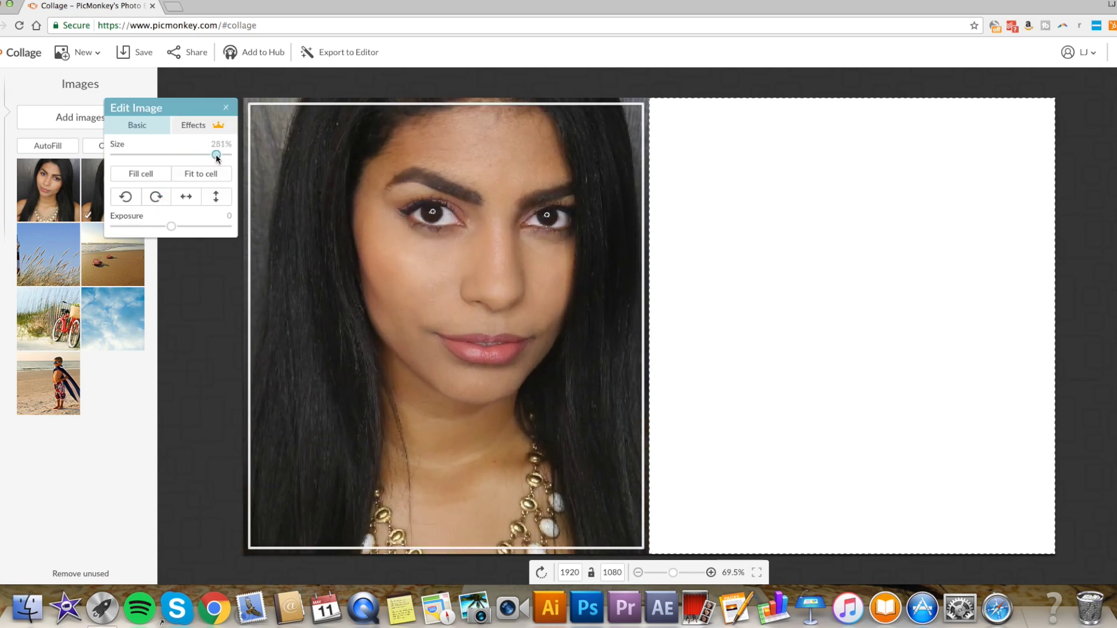
Place the other portrait in the right cell, enlarge it to 244% and shift it slightly left within the cell
left_click_drag(251, 325, 764, 252)
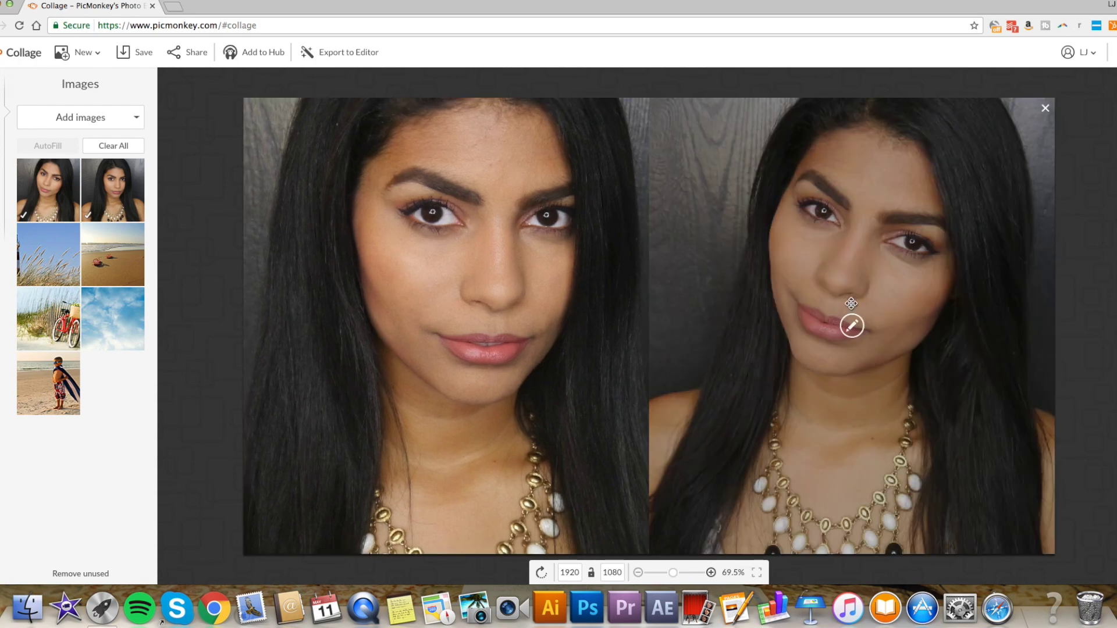
left_click(851, 325)
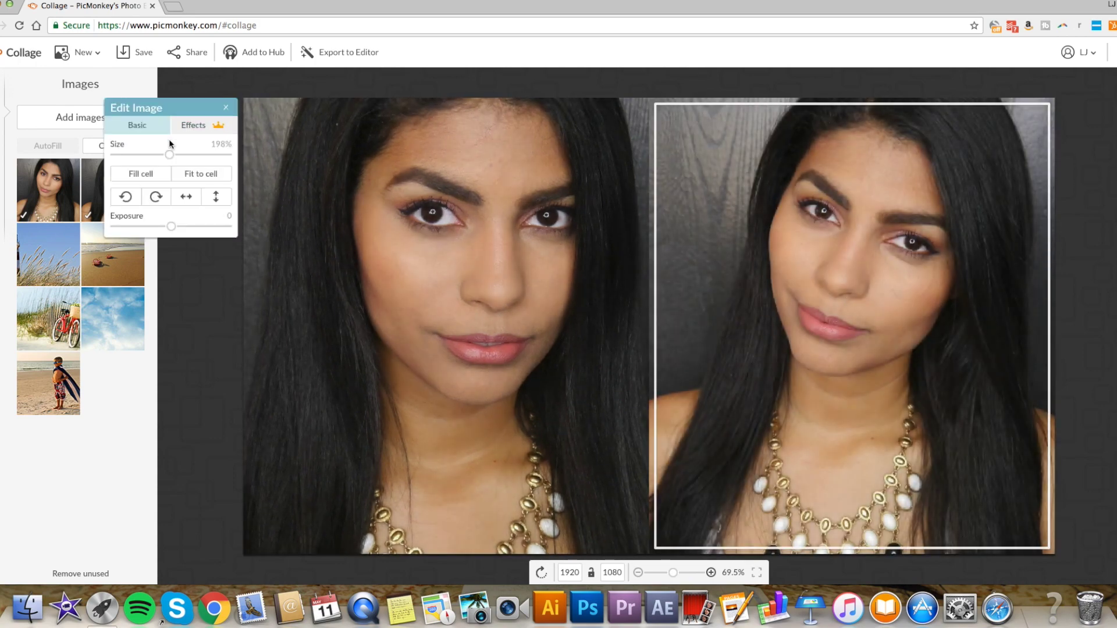
left_click_drag(169, 156, 195, 155)
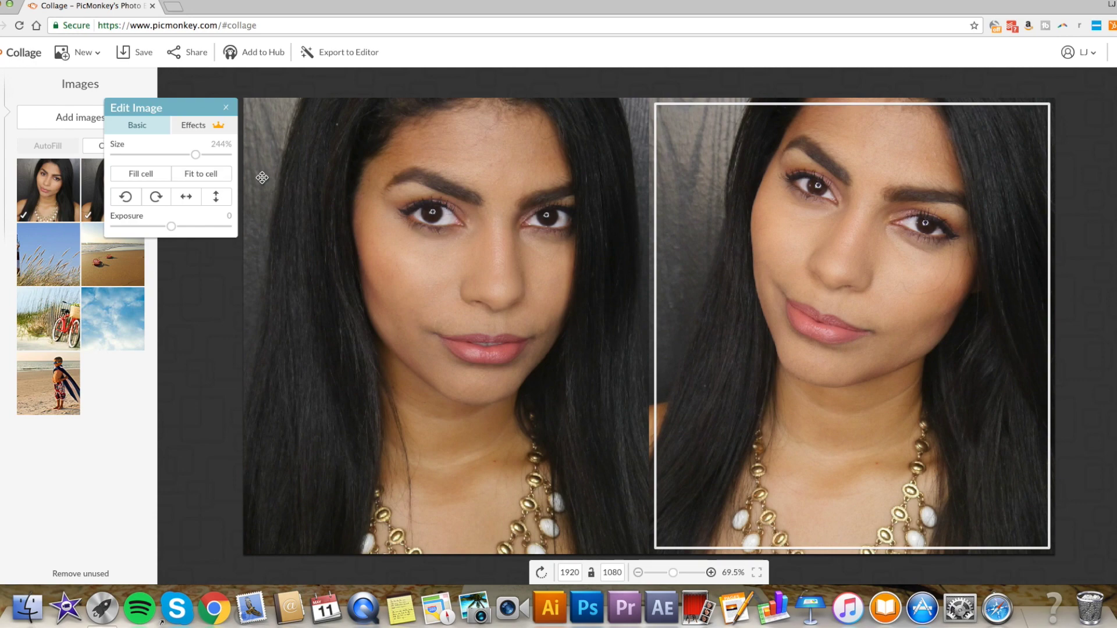
left_click_drag(769, 256, 717, 263)
left_click(200, 370)
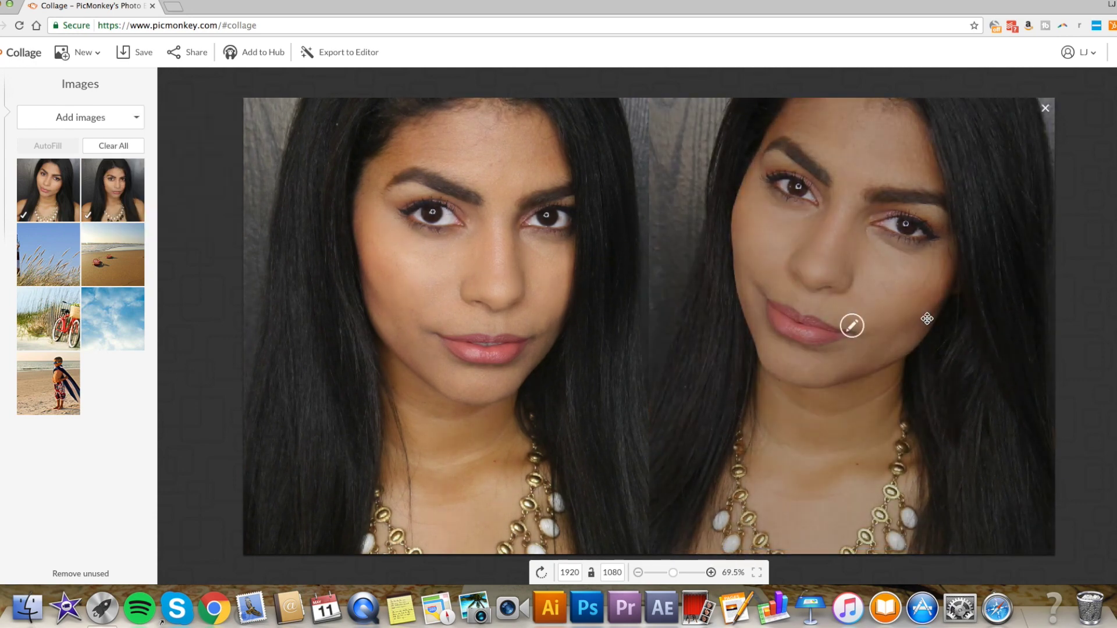
Shift the divider between the two portraits slightly left and enlarge the left portrait to 300%
left_click_drag(444, 286, 523, 301)
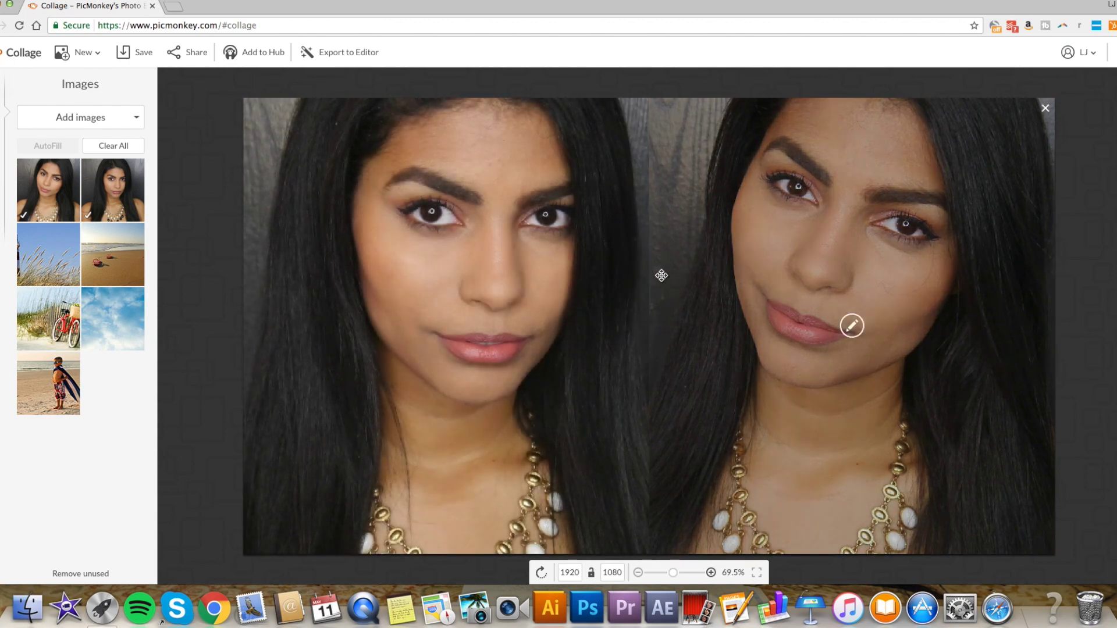
mouse_move(651, 277)
left_mouse_down()
mouse_move(909, 258)
mouse_move(424, 281)
mouse_move(565, 276)
left_mouse_up()
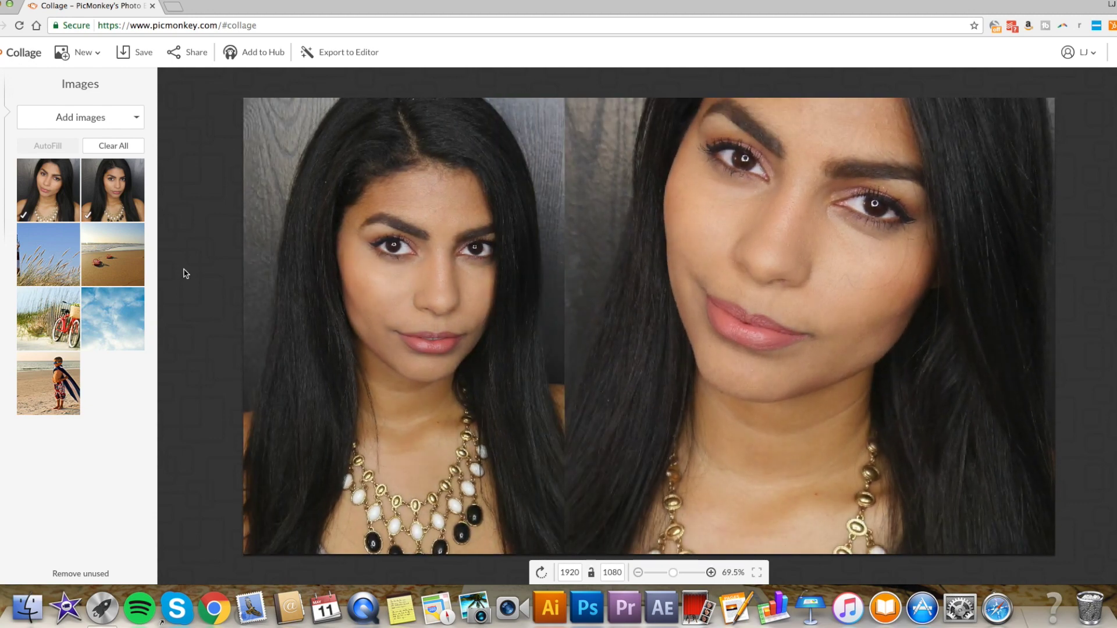
left_click_drag(63, 173, 295, 112)
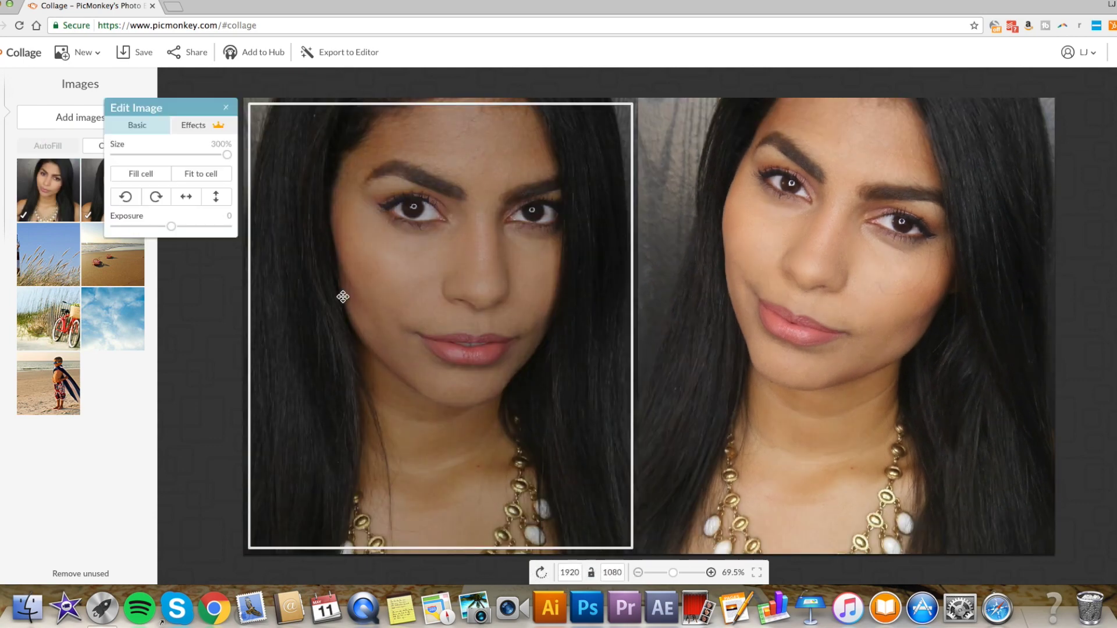
Move the left portrait slightly upward within its cell and export the collage to the Editor
left_click(192, 299)
left_click_drag(369, 249, 367, 209)
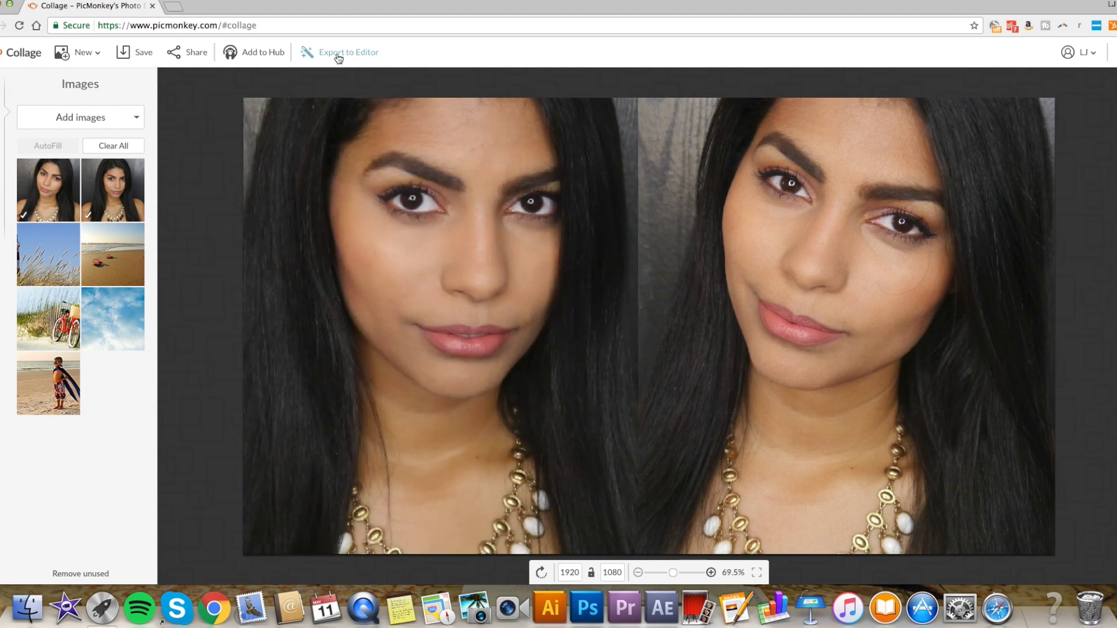
left_click(339, 51)
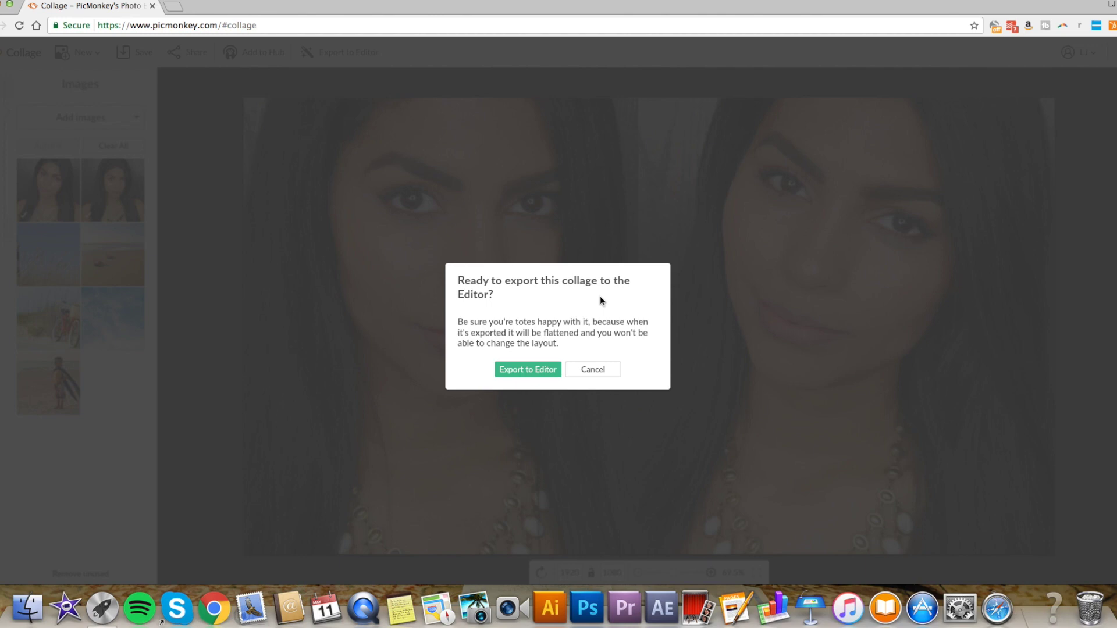
left_click(522, 372)
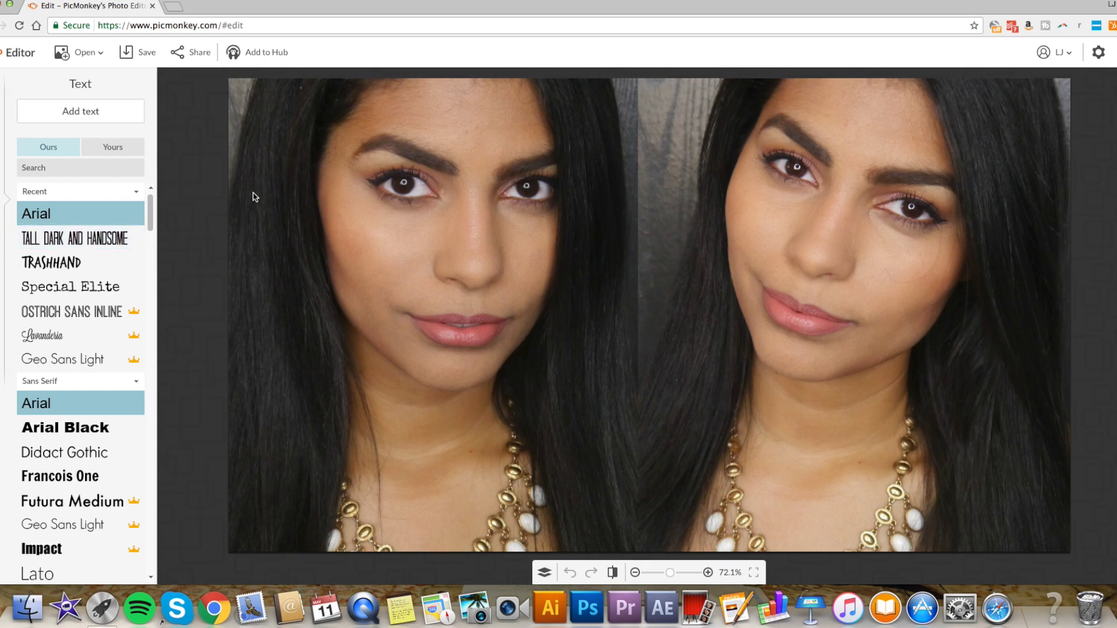
Choose the Tall Dark and Handsome font and move a new placeholder text box to the image's upper-left corner
left_click(81, 240)
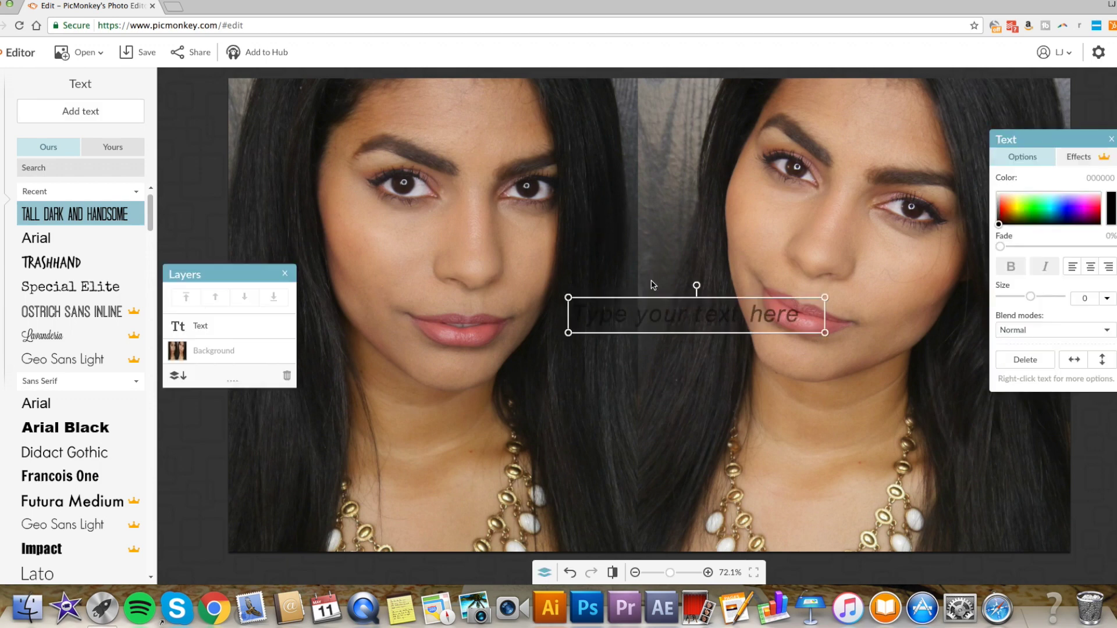
left_click_drag(633, 296, 285, 73)
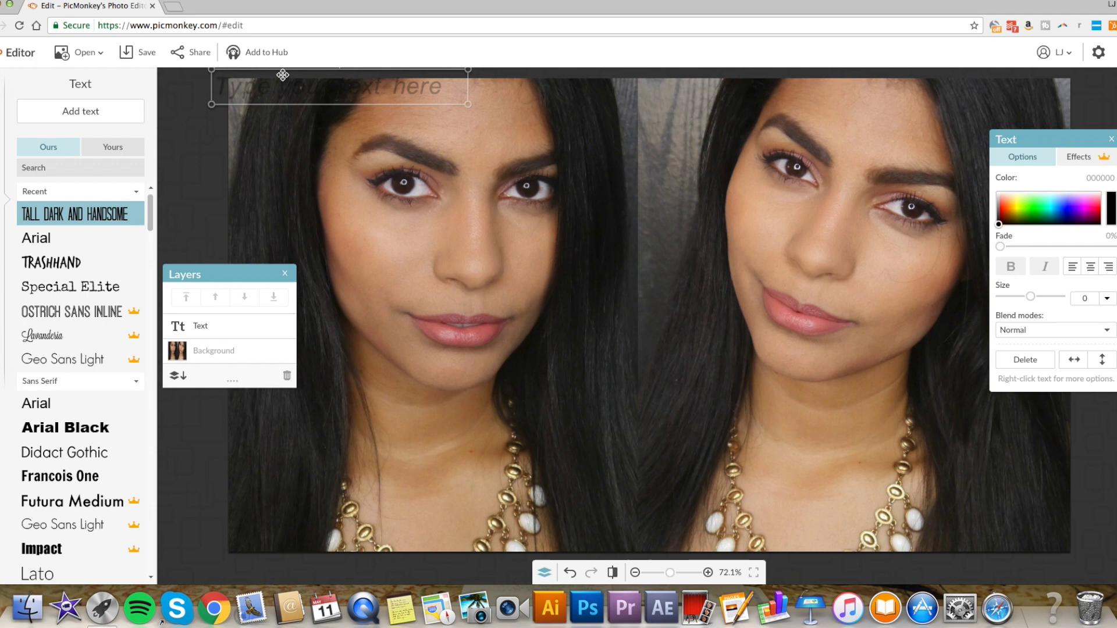
key("Escape")
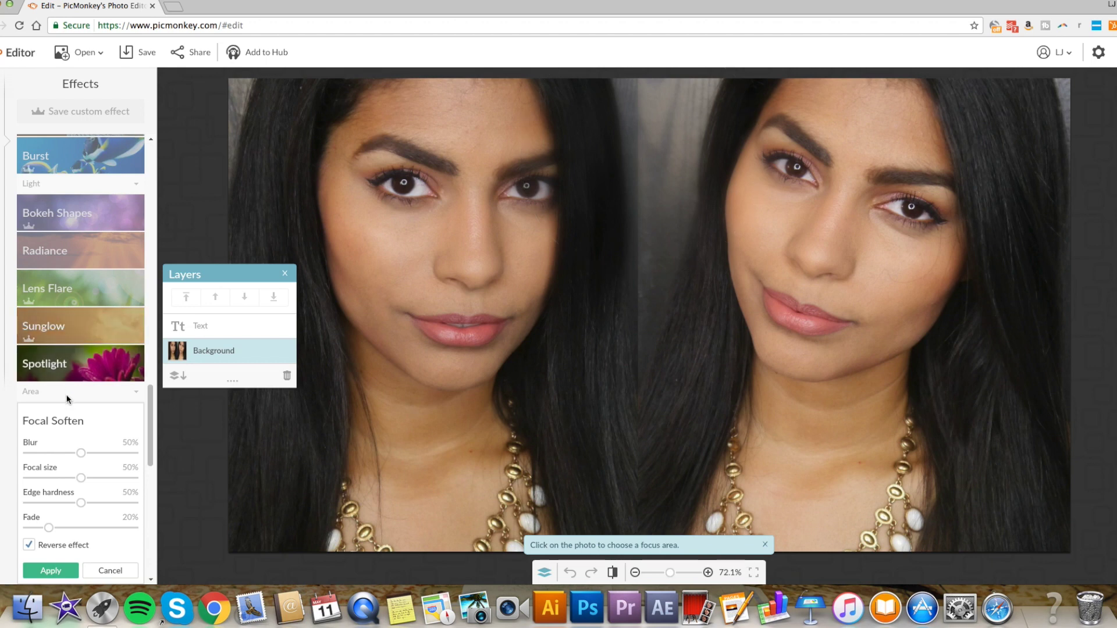
Apply a reversed Focal Soften with 100% blur and 28% focal size to blur the seam between the portraits
left_click_drag(82, 453, 149, 465)
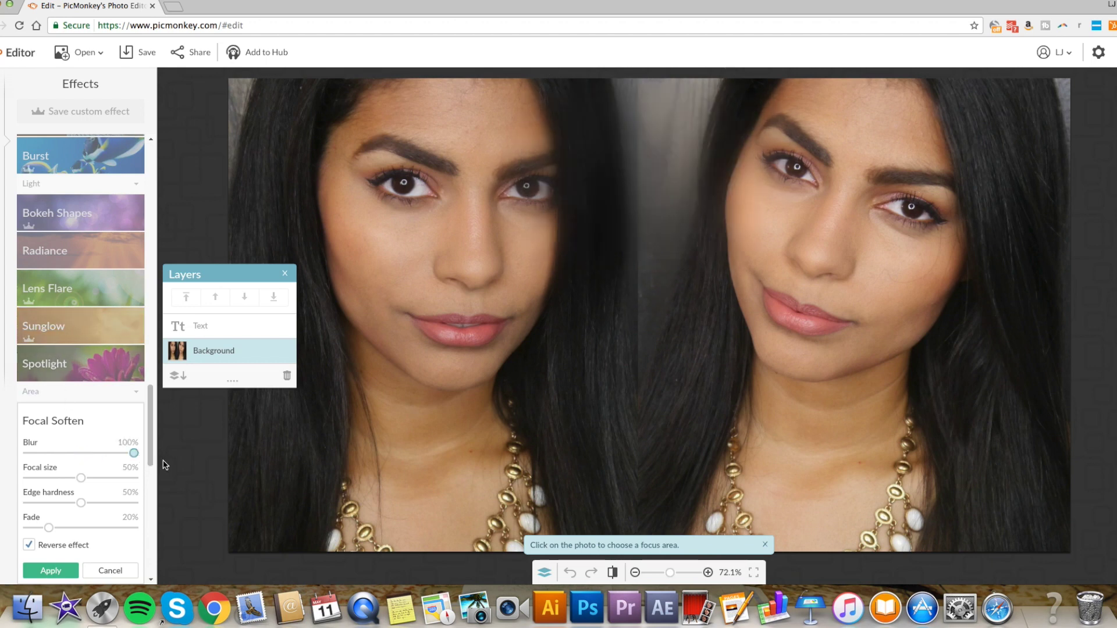
left_click_drag(71, 475, 67, 477)
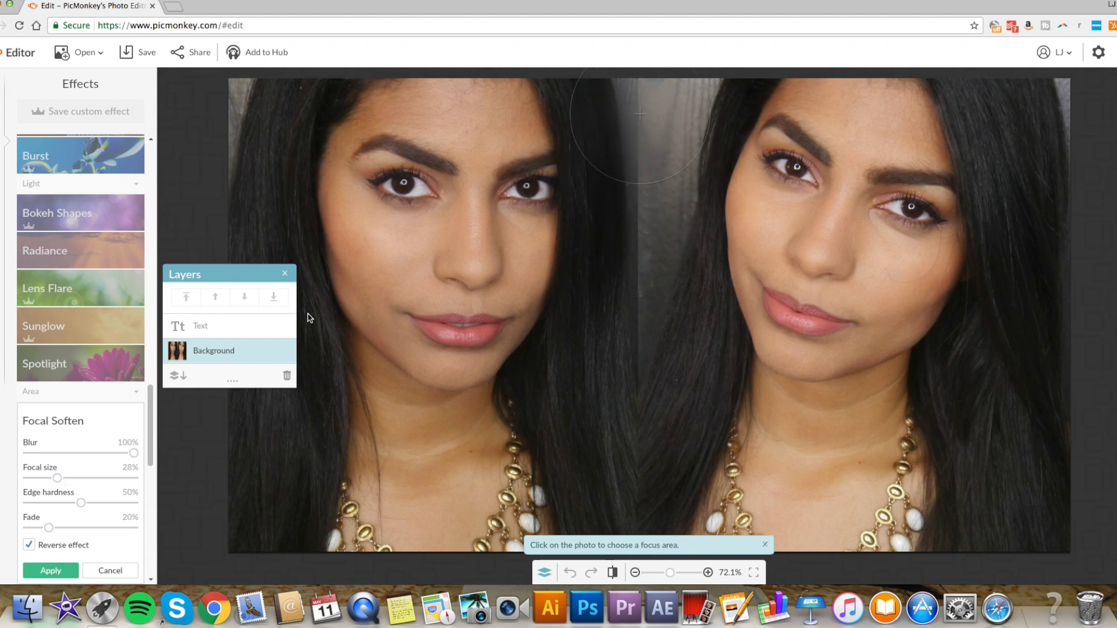
left_click(48, 570)
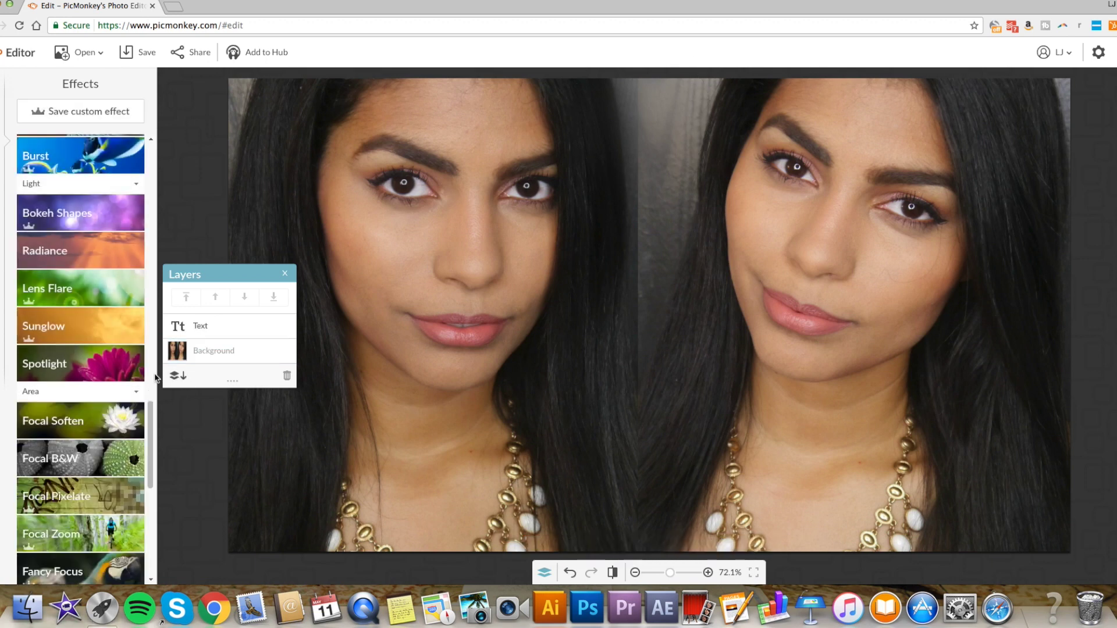
Try another reversed Focal Soften with stronger blur on the background image
left_click(64, 428)
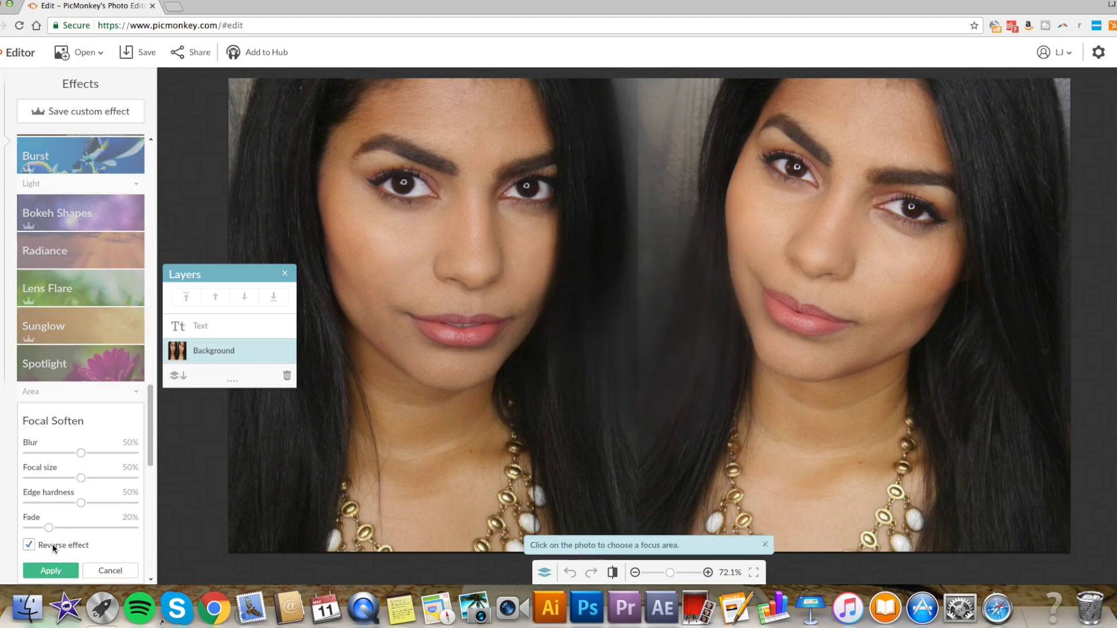
left_click_drag(83, 452, 117, 447)
left_click(255, 352)
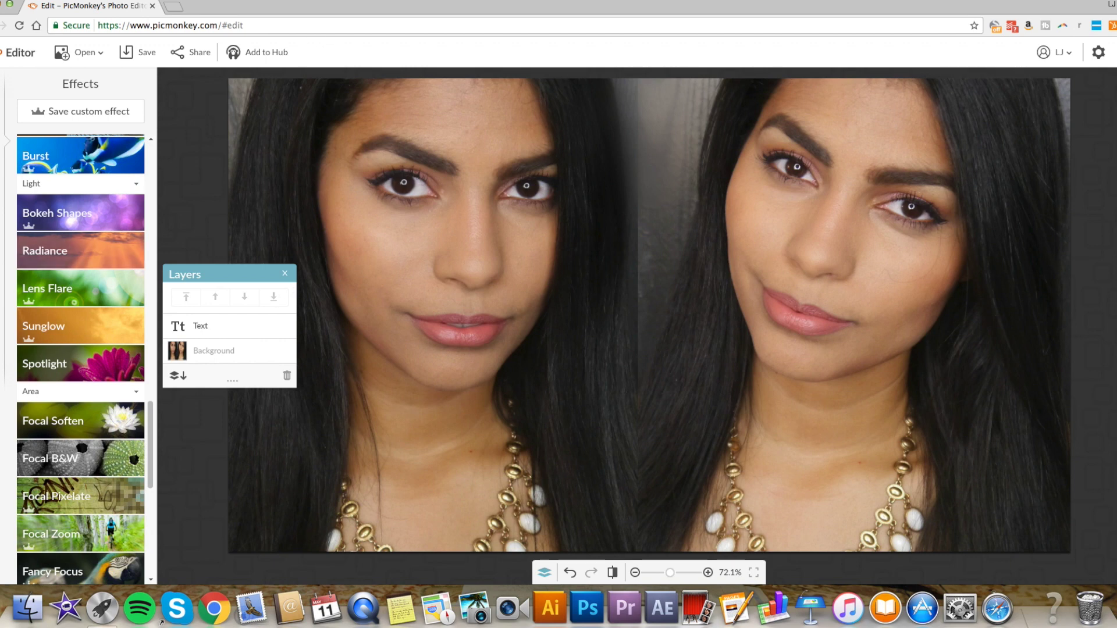
Move the placeholder text box from the upper-left corner to the upper middle of the image, across the seam
left_click(295, 99)
left_click_drag(292, 92, 659, 170)
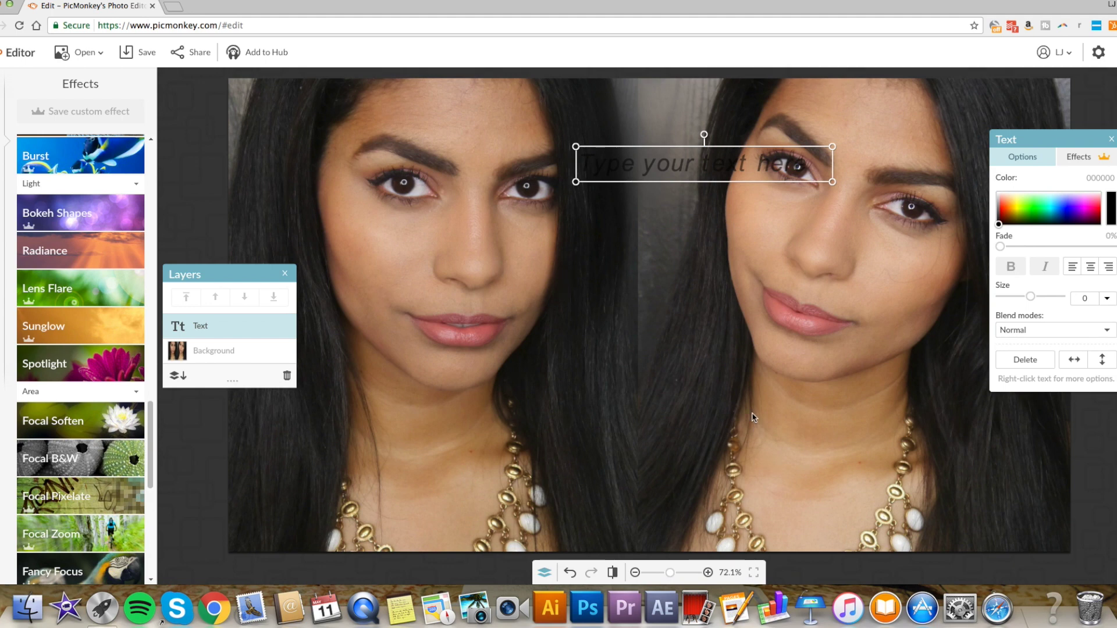
Switch to Canva by going to canva.com and open the full list of design types
left_click(430, 26)
type("canva.com")
key("Return")
left_click(649, 193)
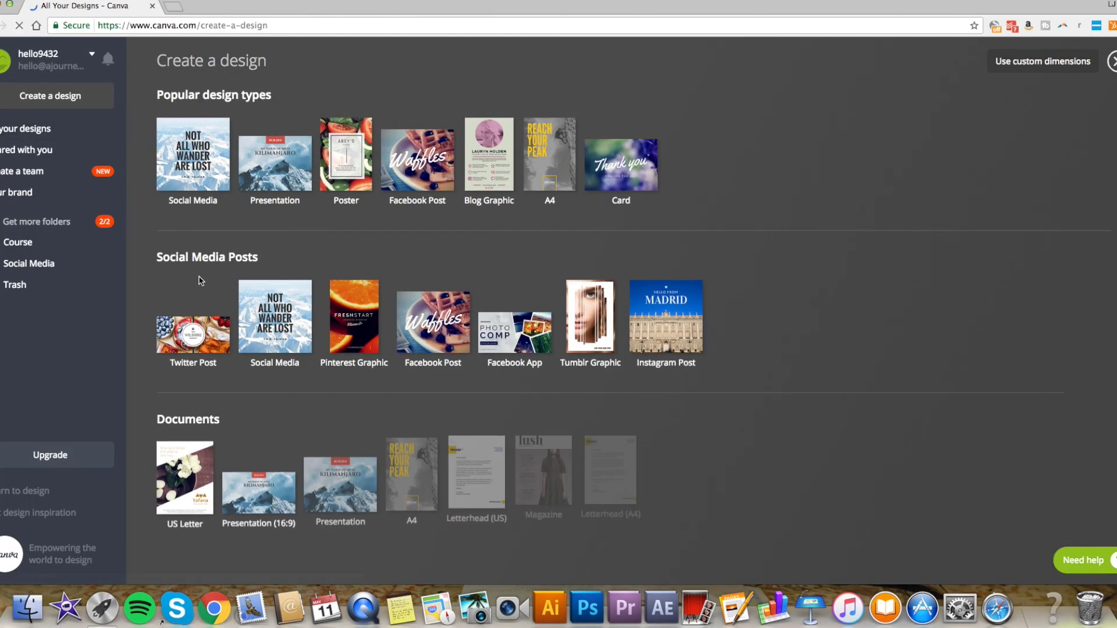
Create a new design of the YouTube Thumbnail type from the Social Media & Email Headers group
scroll(531, 344, "down", 7)
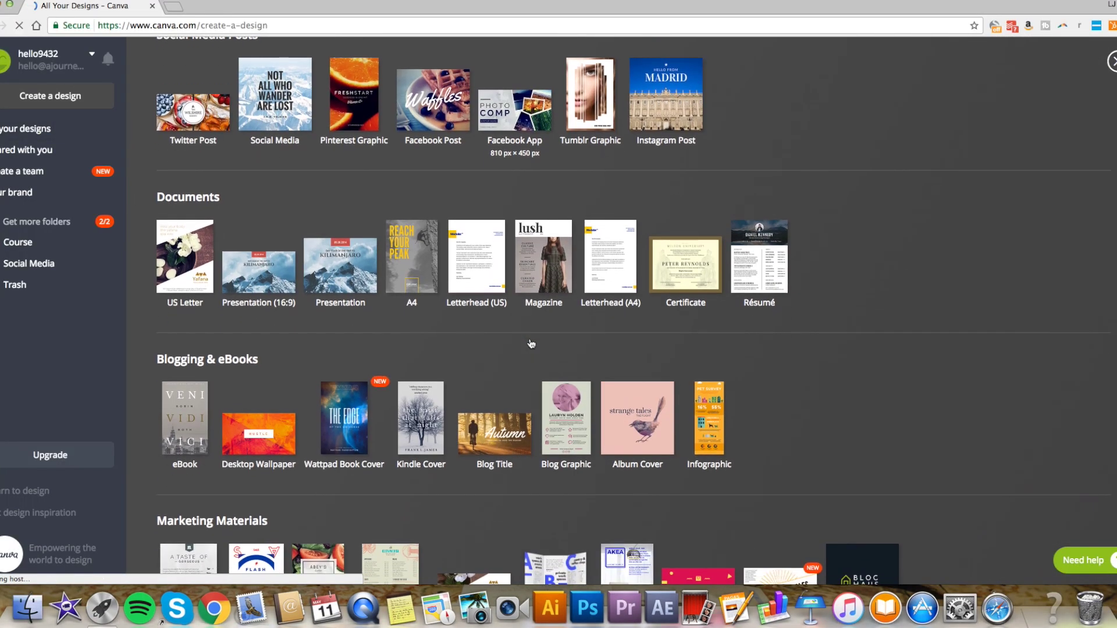
scroll(530, 344, "down", 3)
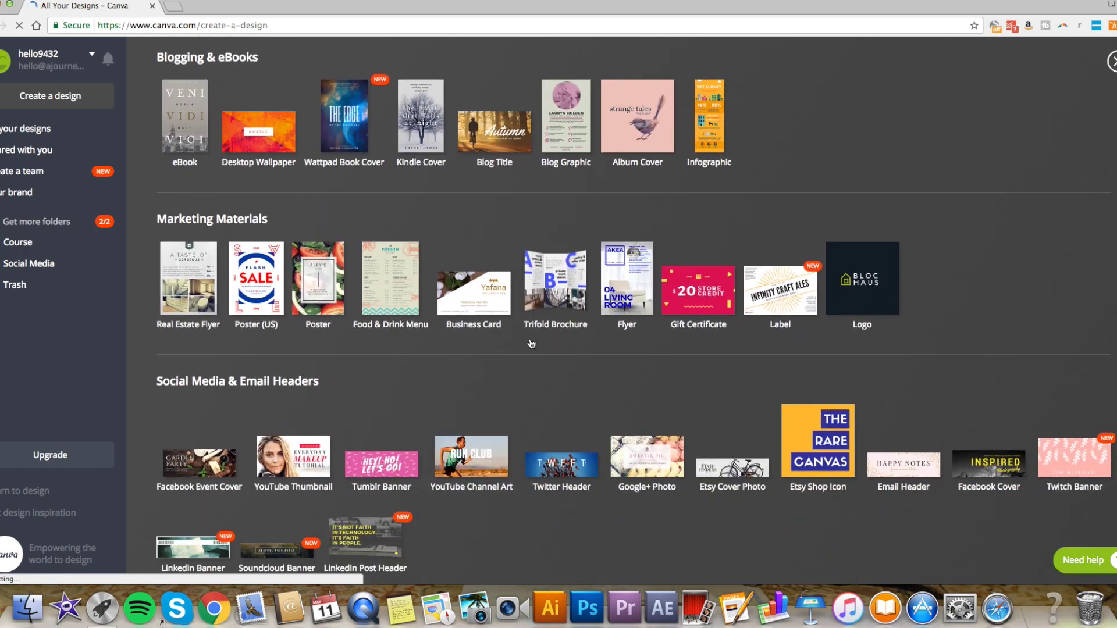
scroll(336, 357, "down", 3)
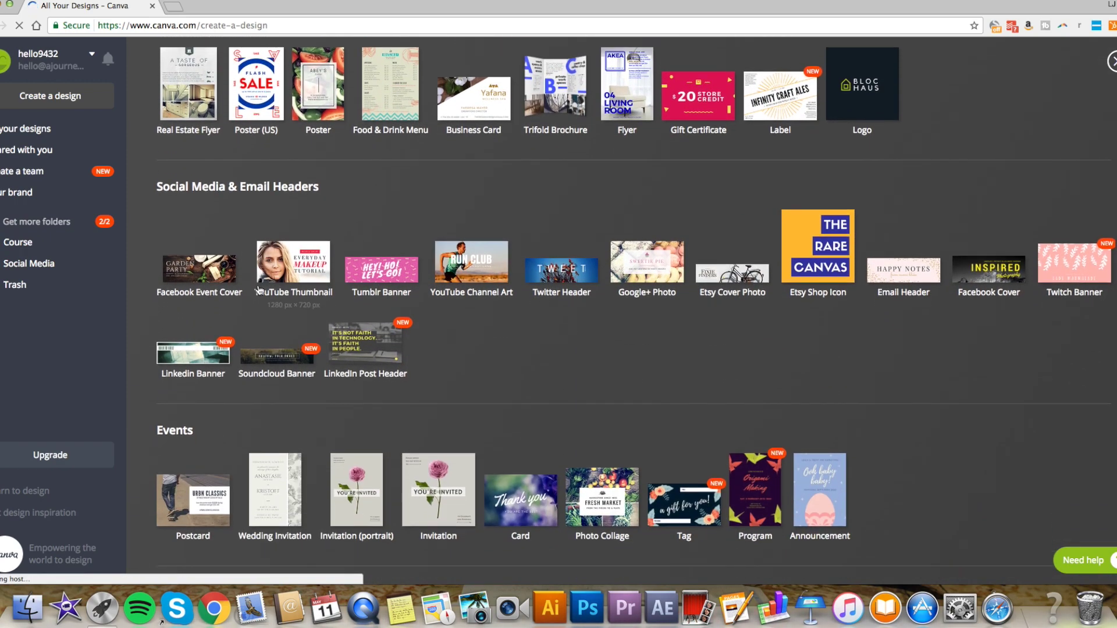
left_click(287, 269)
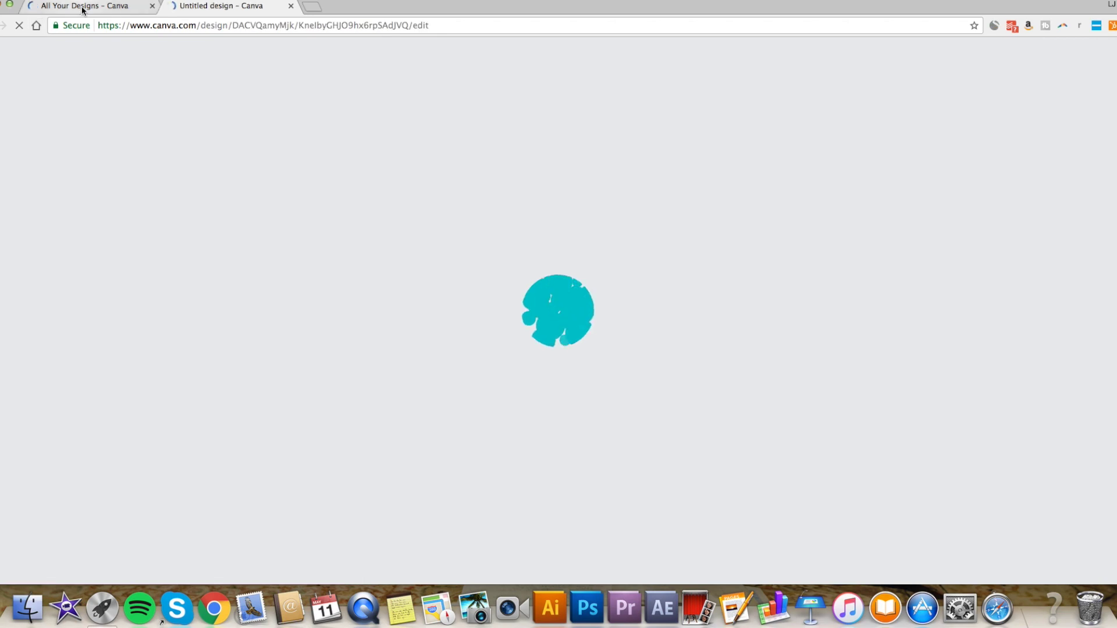
Close the browser tab with the Canva designs overview, leaving only the new thumbnail design open
left_click(83, 7)
left_click(227, 6)
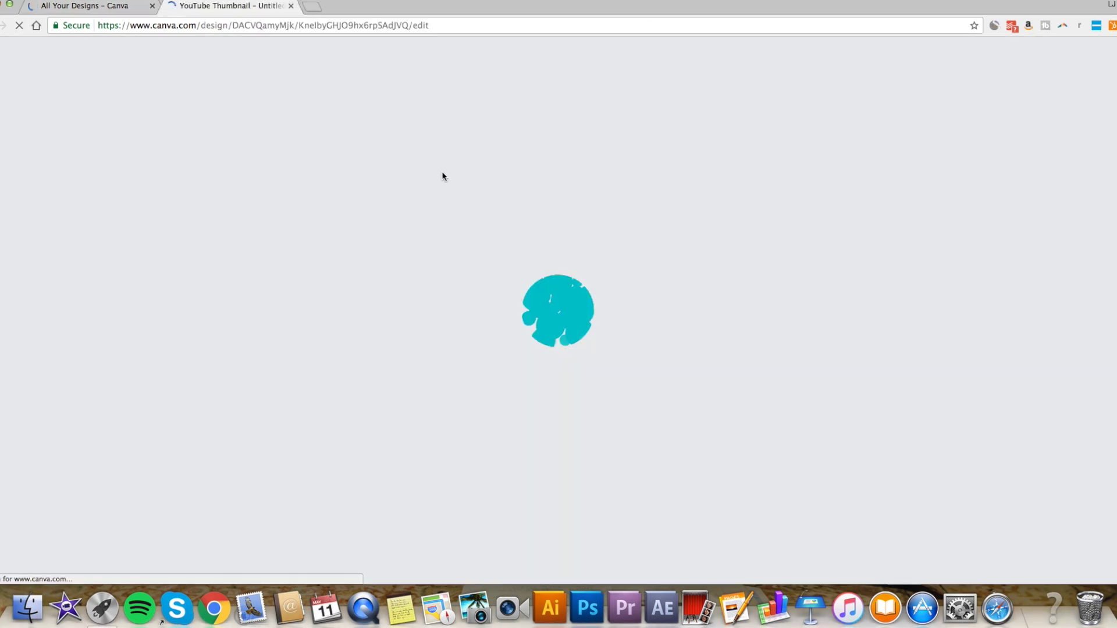
key("ctrl+Up")
left_click(409, 269)
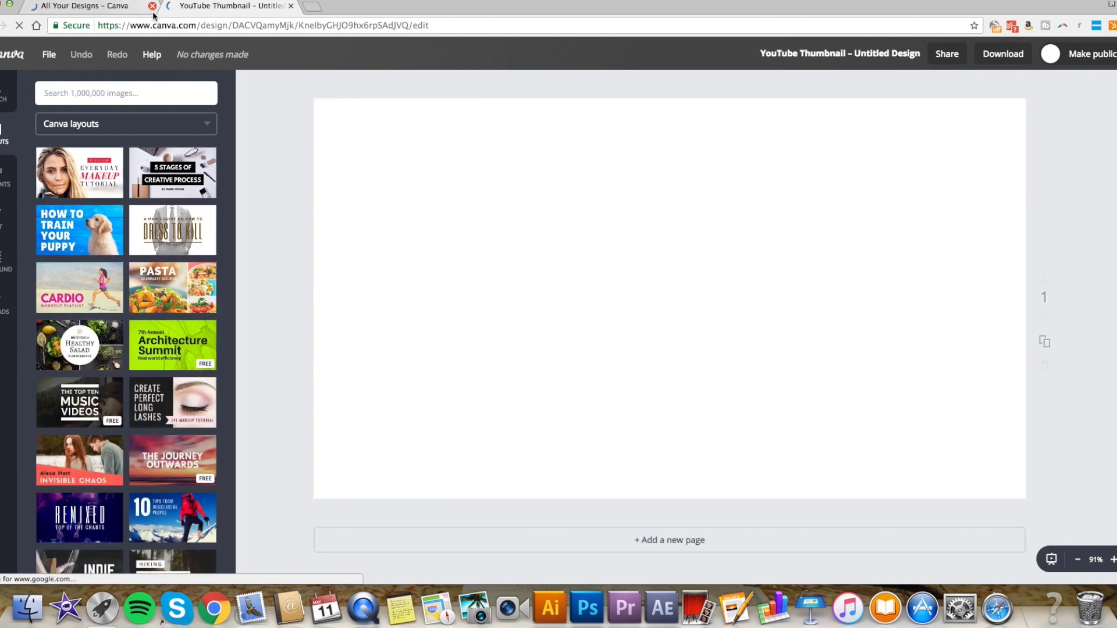
left_click(152, 6)
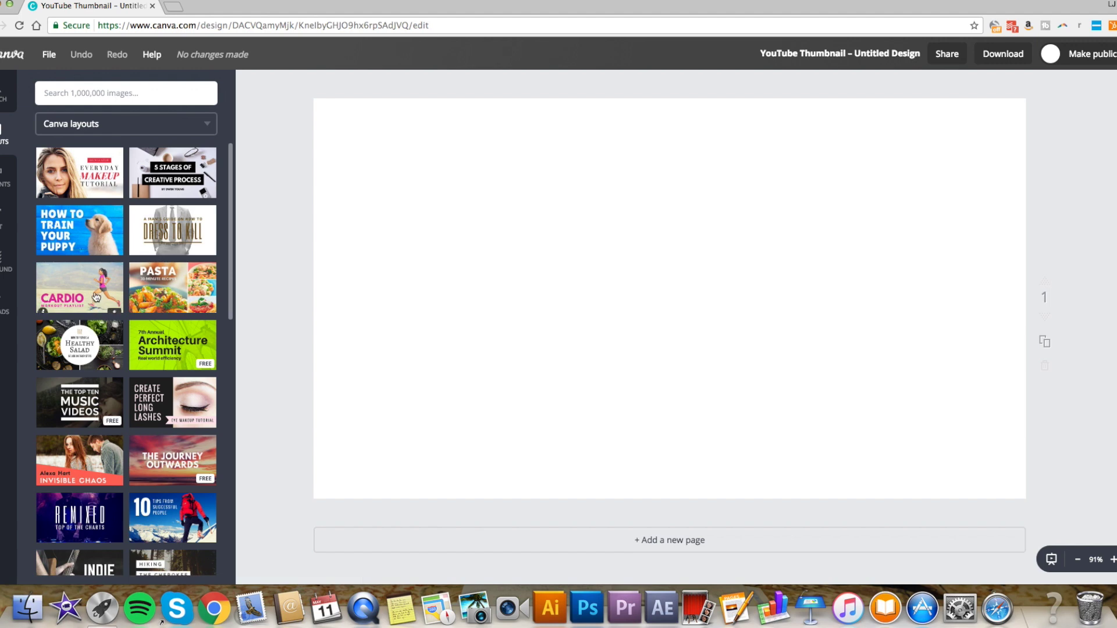
Apply the Cardio Workout Playlist layout and replace its runner photo with the uploaded portrait in front of the clock tower
left_click(93, 299)
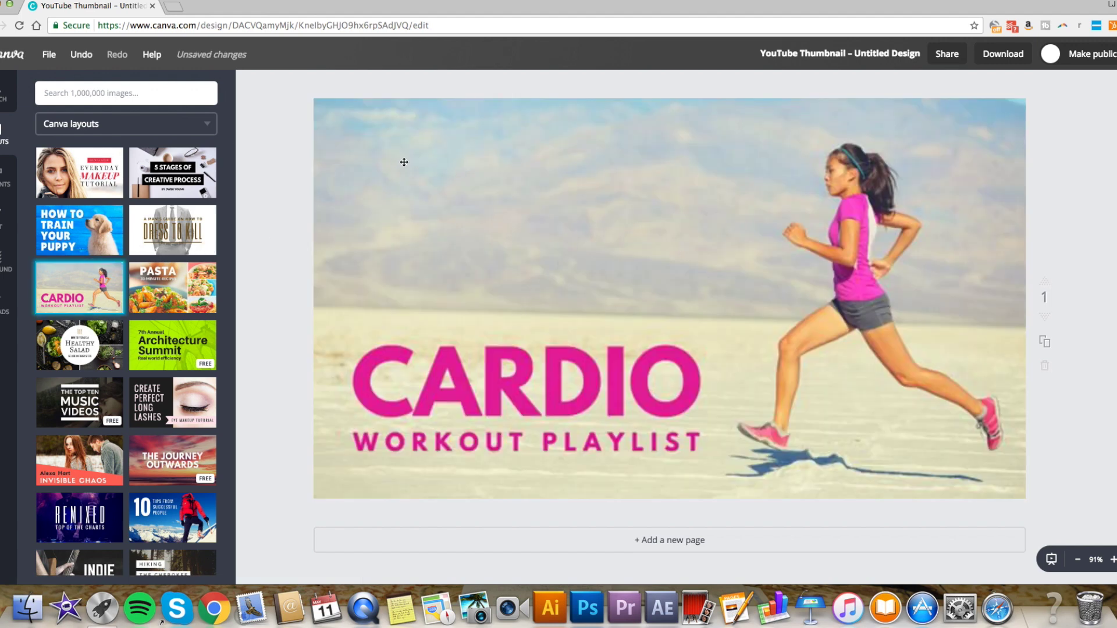
left_click(846, 212)
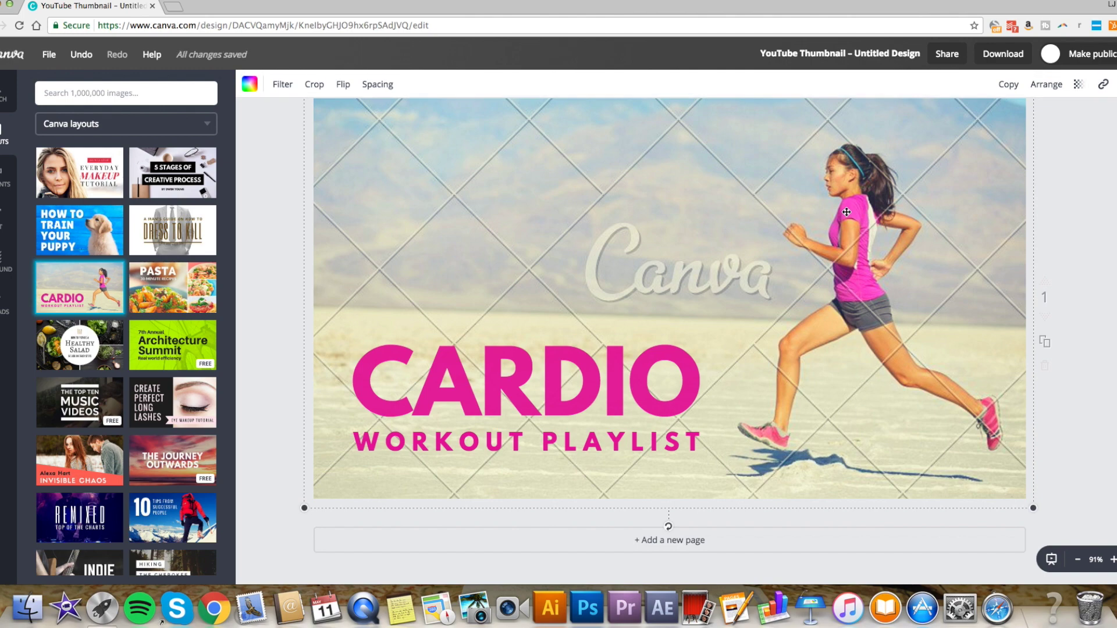
key("Delete")
left_click(7, 307)
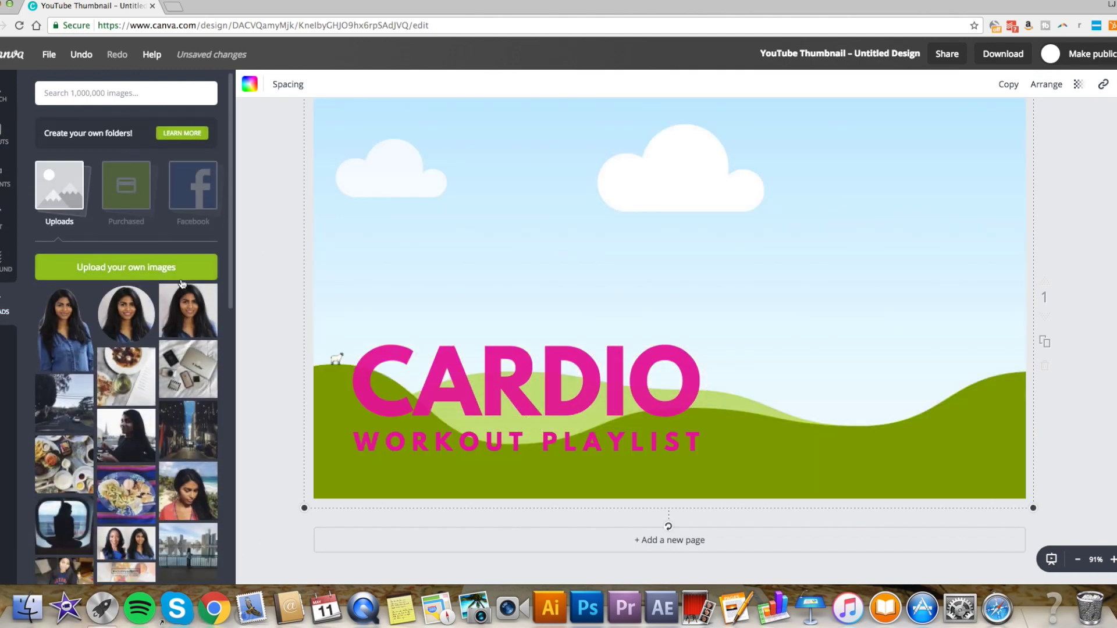
left_click_drag(125, 435, 700, 251)
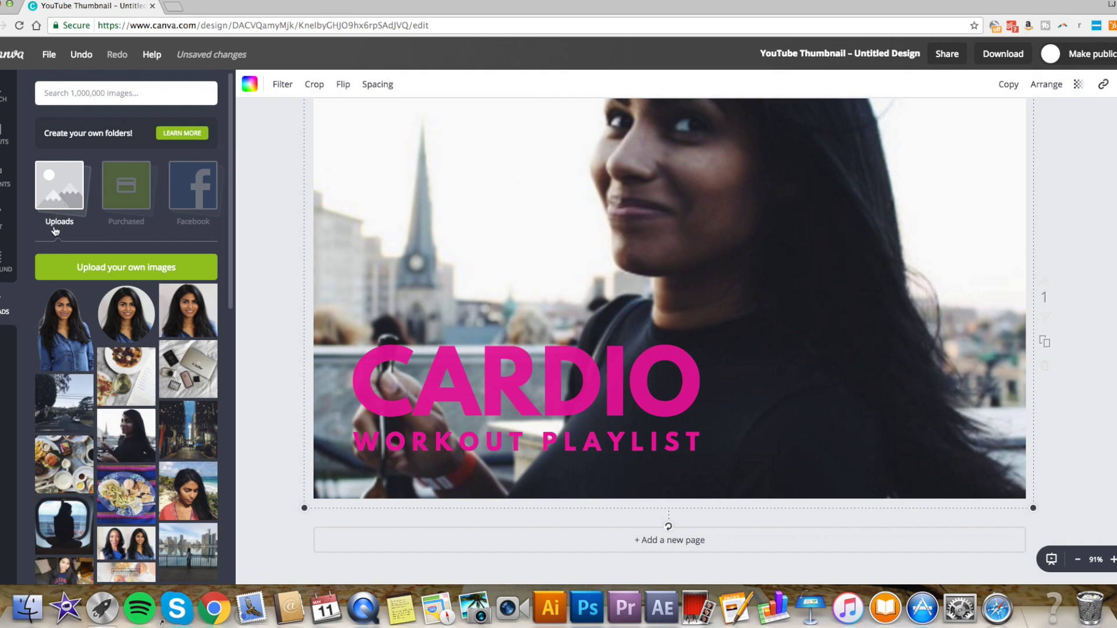
Replace the page content with the Create Perfect Long Lashes layout
left_click(3, 146)
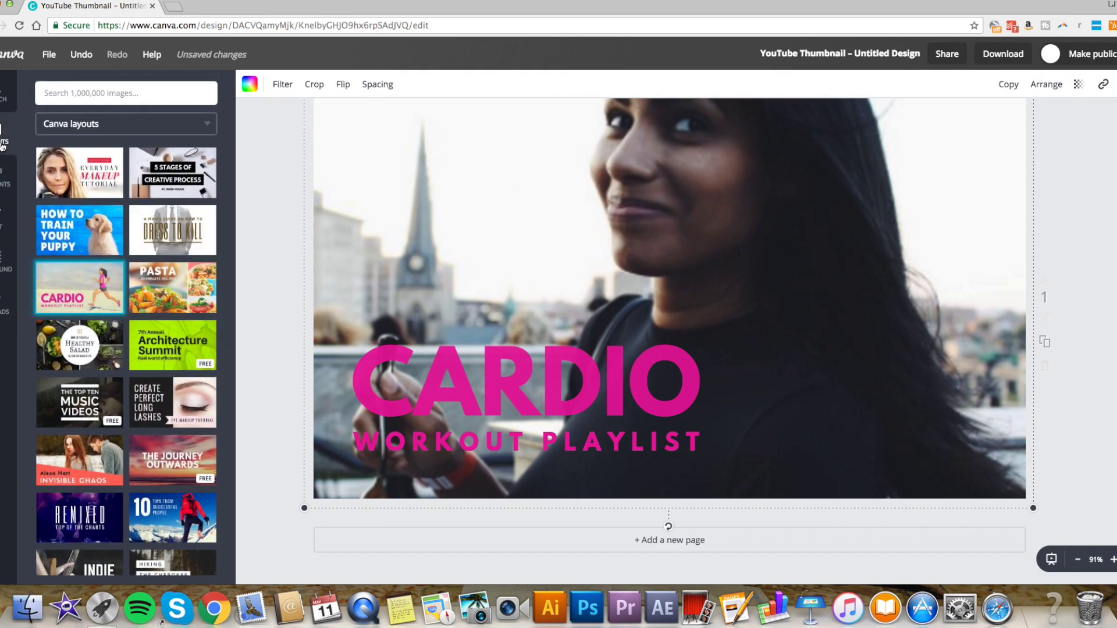
scroll(206, 326, "down", 3)
left_click(182, 336)
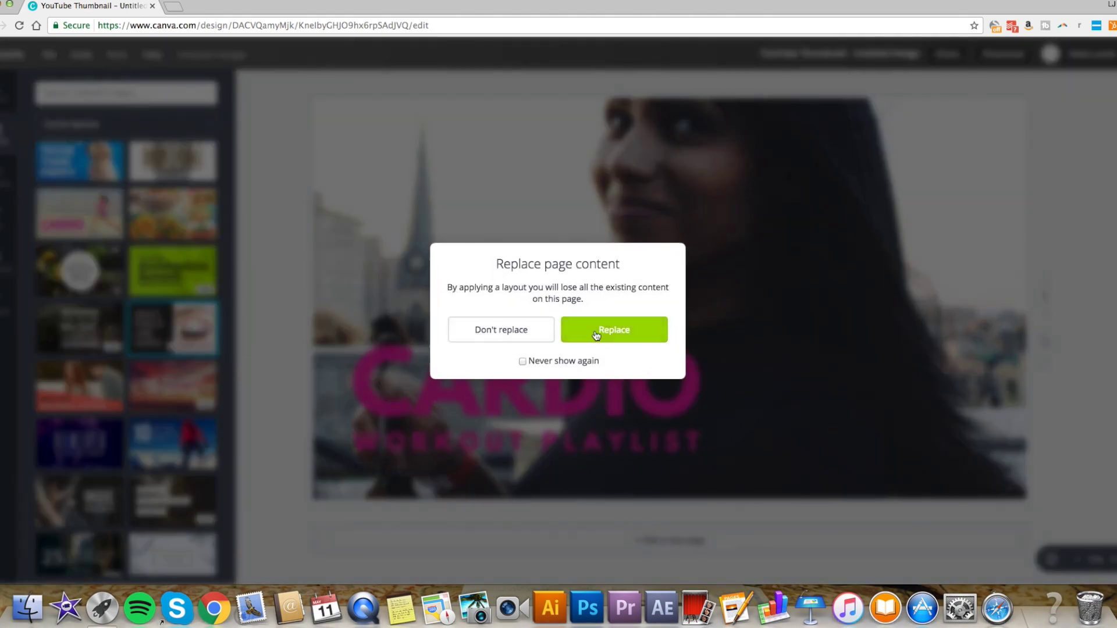
left_click(596, 334)
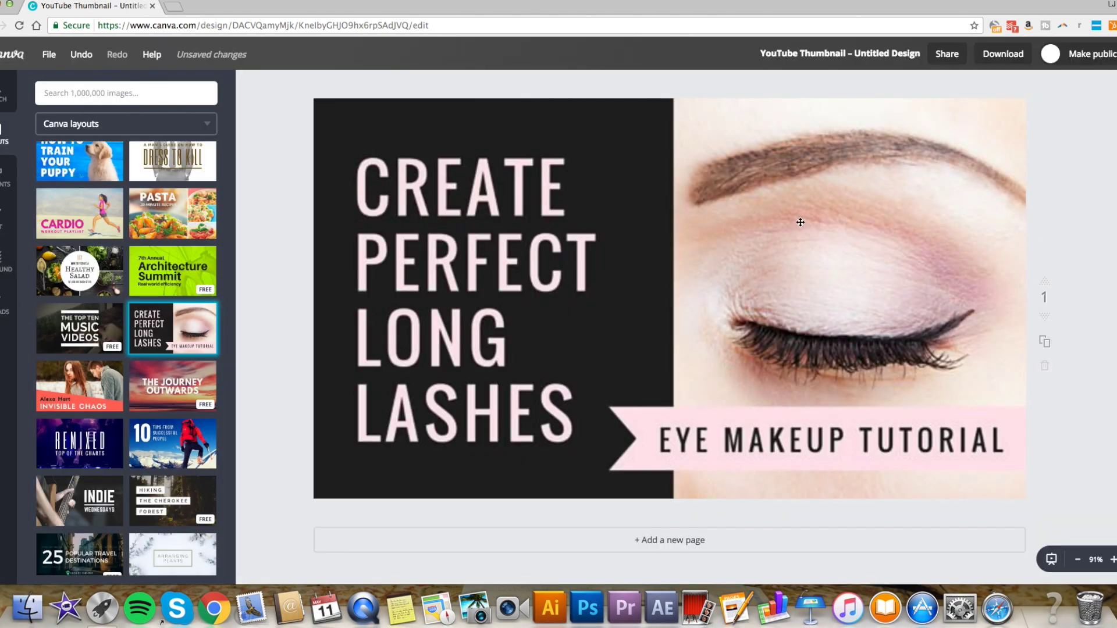
Delete the layout's eye photo and fill its frame with the uploaded photo of food on a marble table
left_click(795, 226)
key("BackSpace")
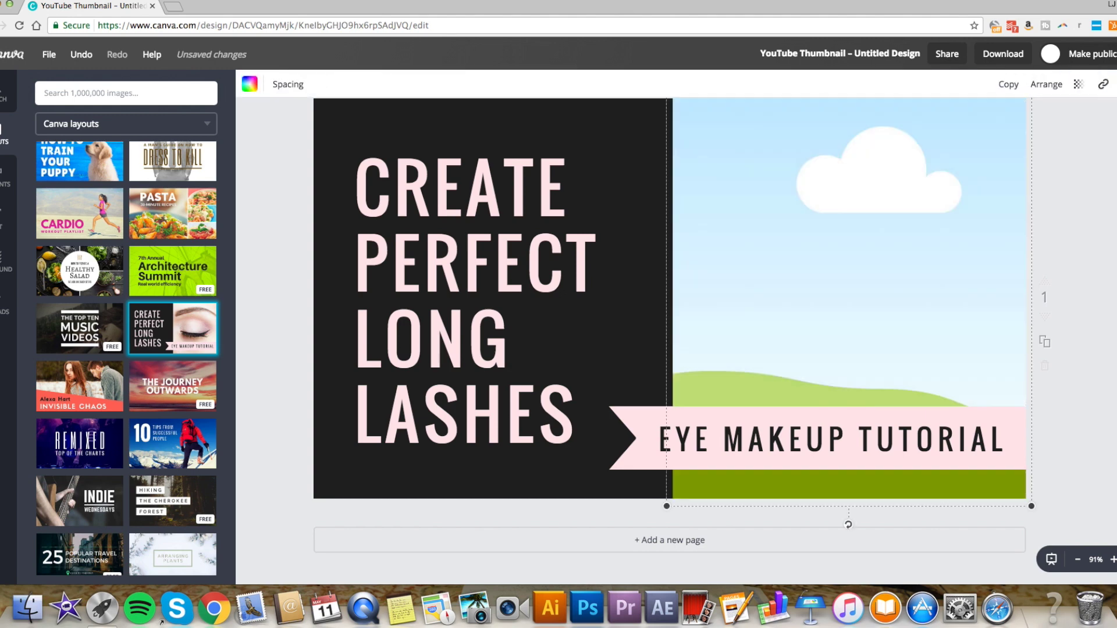
left_click(3, 303)
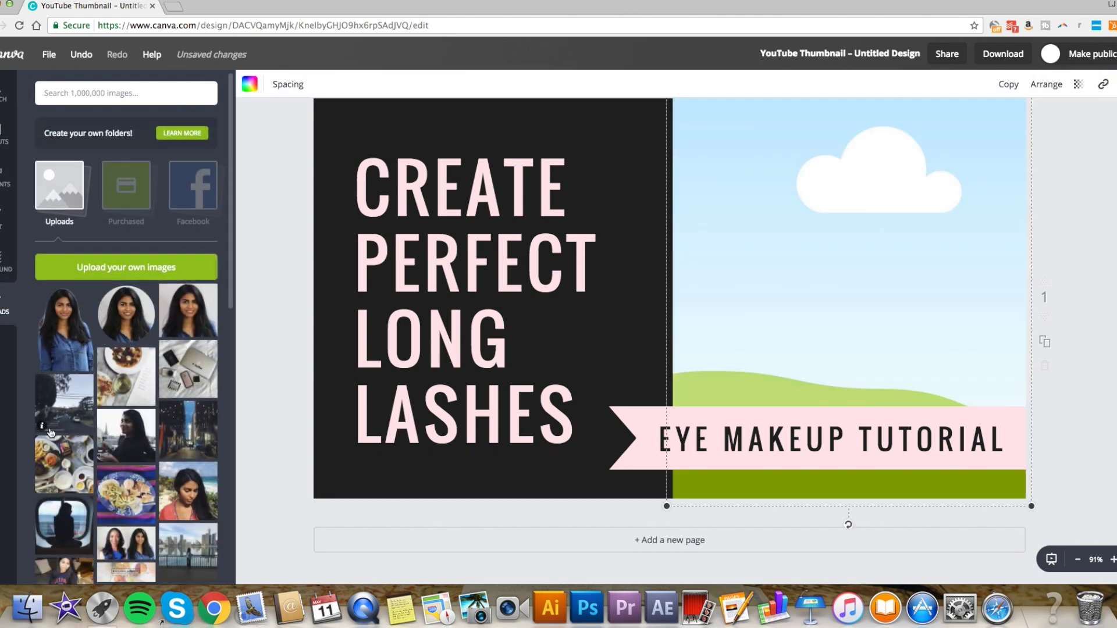
left_click_drag(41, 485, 814, 273)
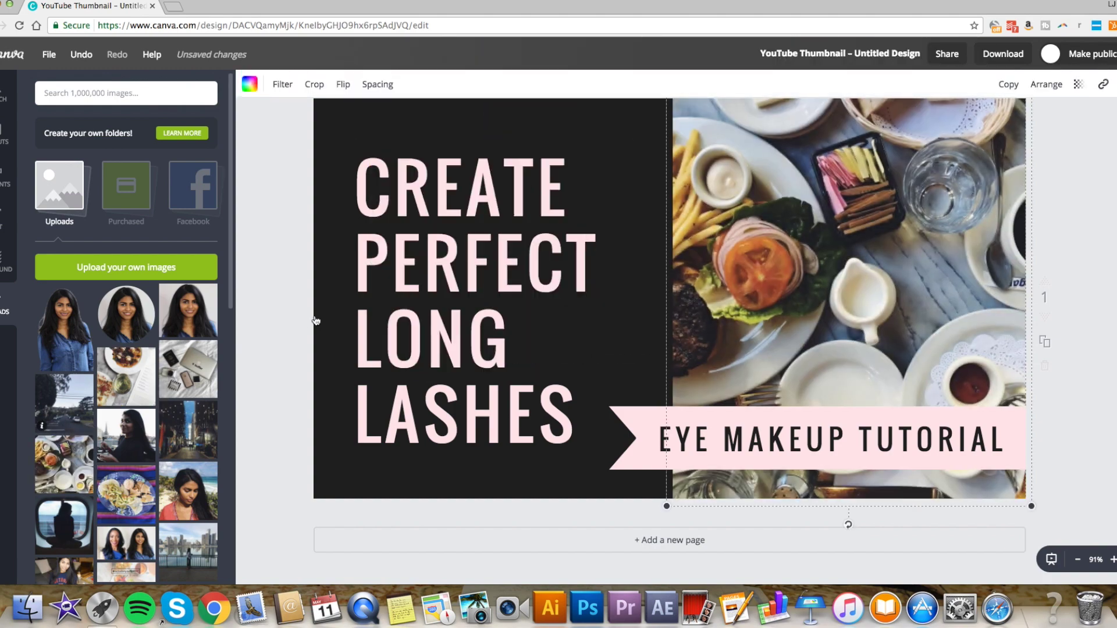
left_click(292, 319)
In the large heading, replace PERFECT with VLOG and CREATE with SAN FRANCISCO on two lines
double_click(497, 239)
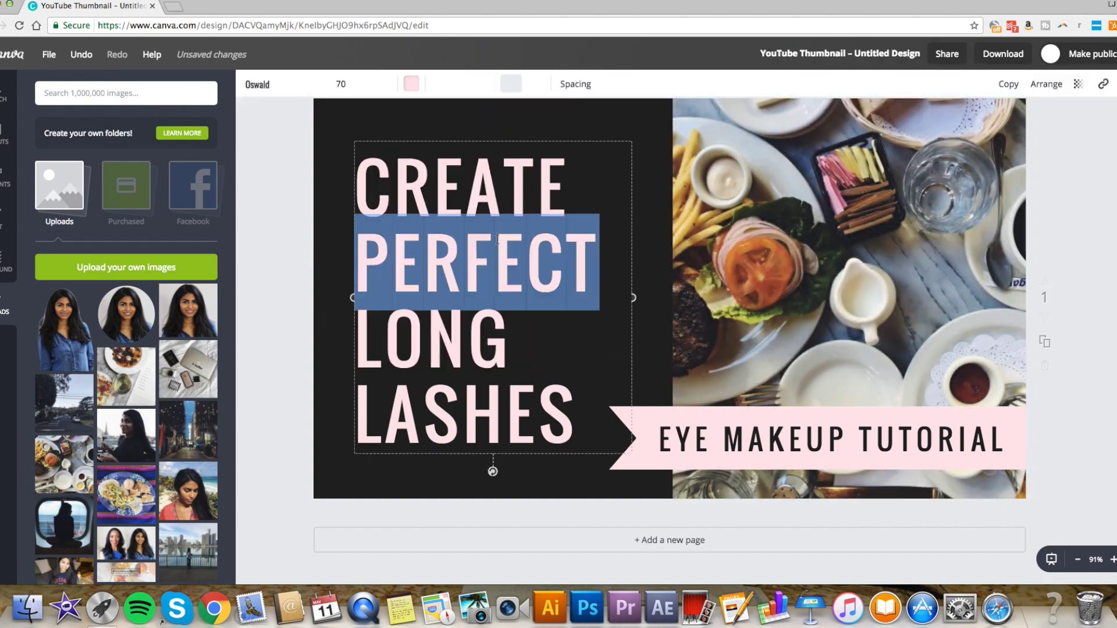
type("VLOG")
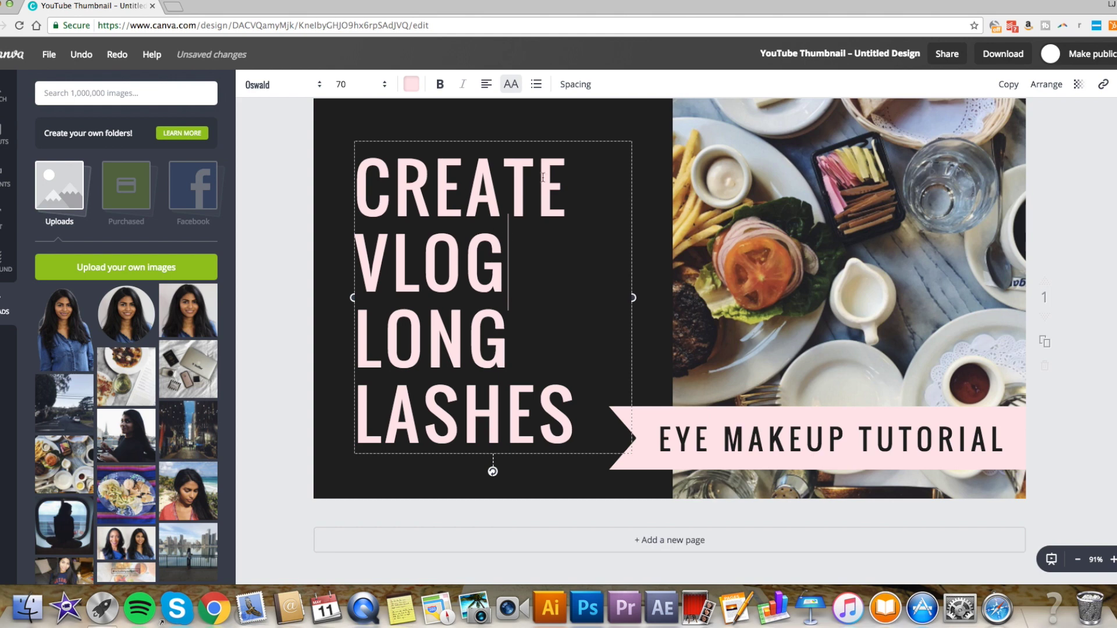
double_click(531, 163)
type("SAN")
key("Return")
type("FRANCISCO")
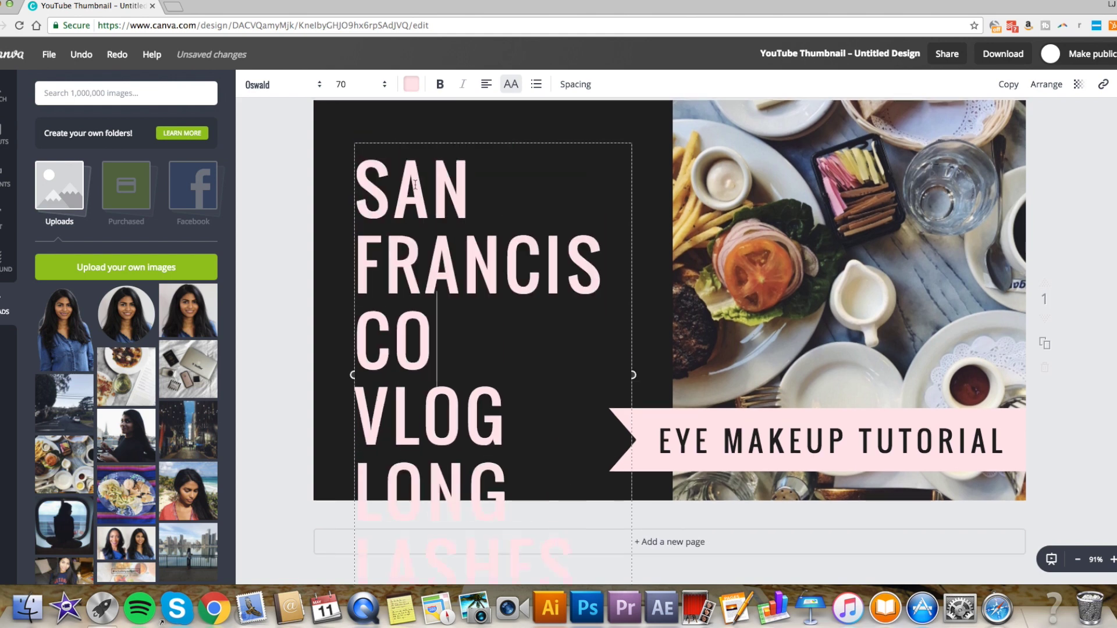
Replace the ribbon banner's text with RHEWRKHWE and recolor the banner yellow from the default palette
triple_click(830, 441)
type("RHEWRKHWE")
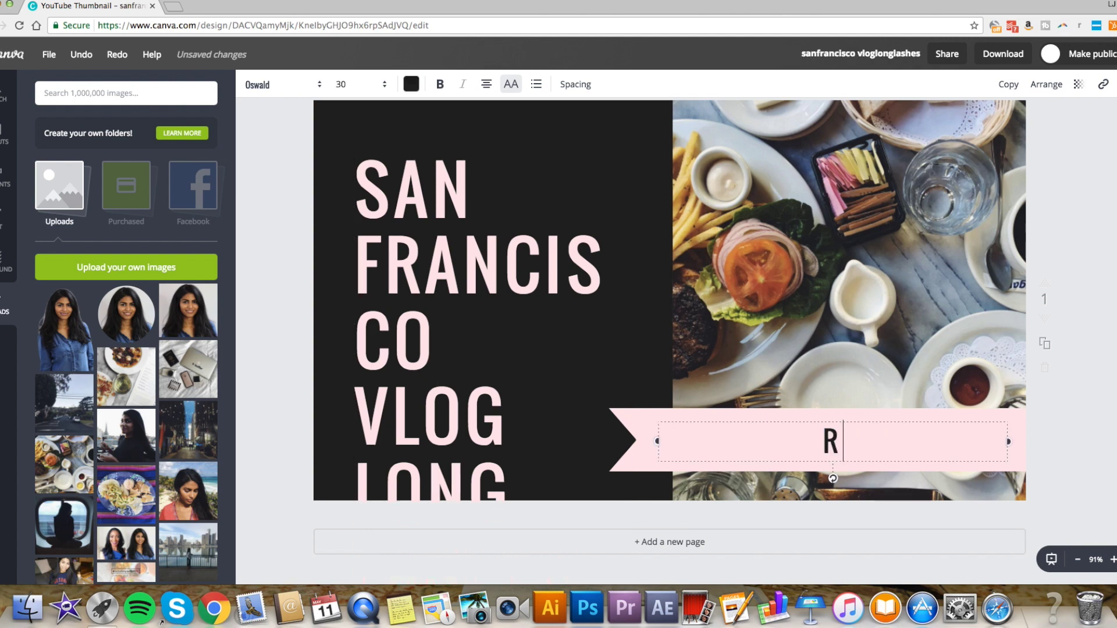
left_click(705, 411)
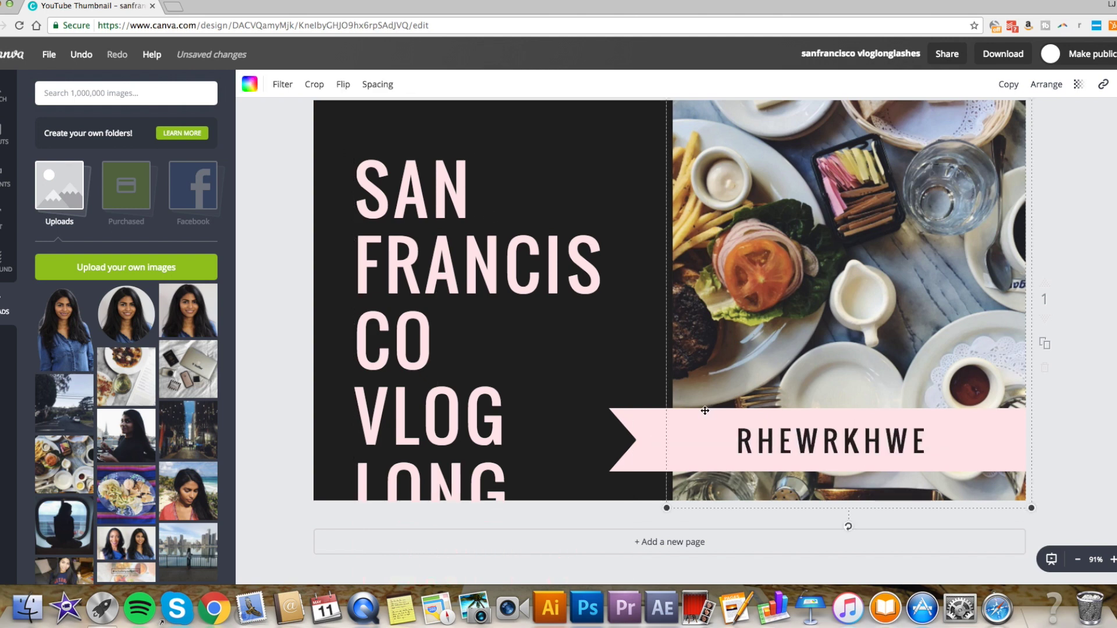
left_click(642, 422)
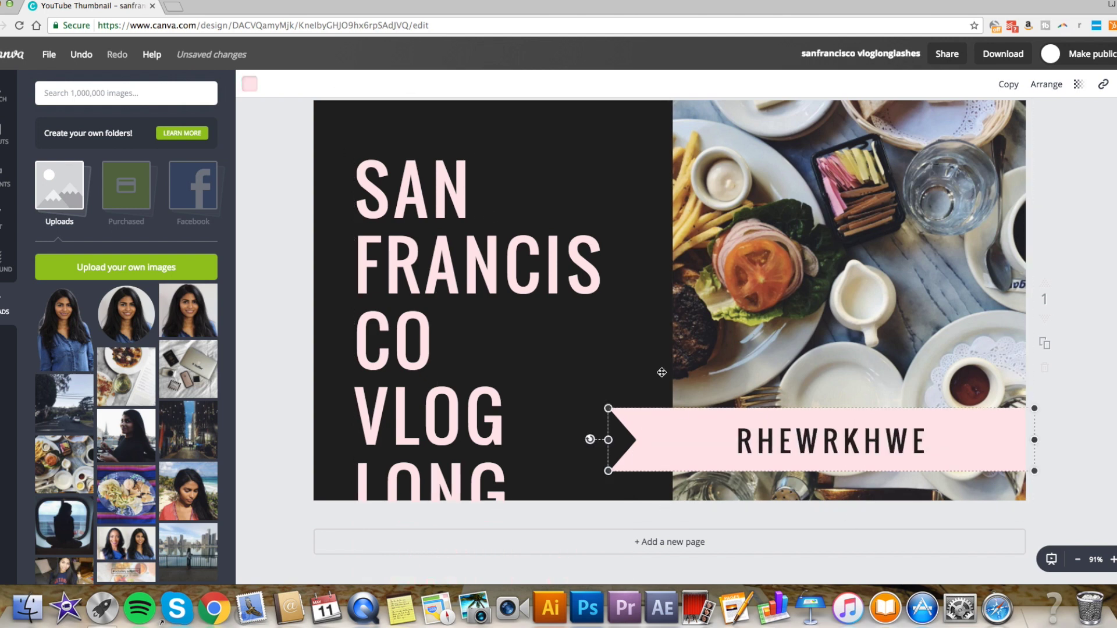
left_click(250, 86)
left_click(307, 192)
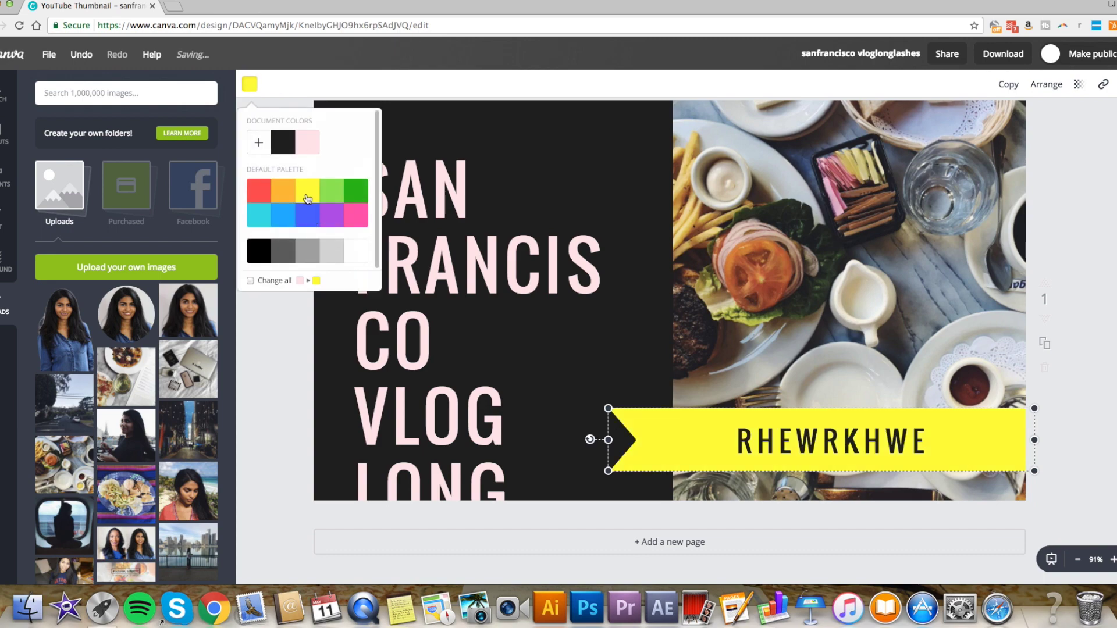
Replace the page content with the free Hiking the Cherokee Forest layout
left_click(8, 132)
scroll(164, 323, "down", 5)
scroll(164, 323, "down", 2)
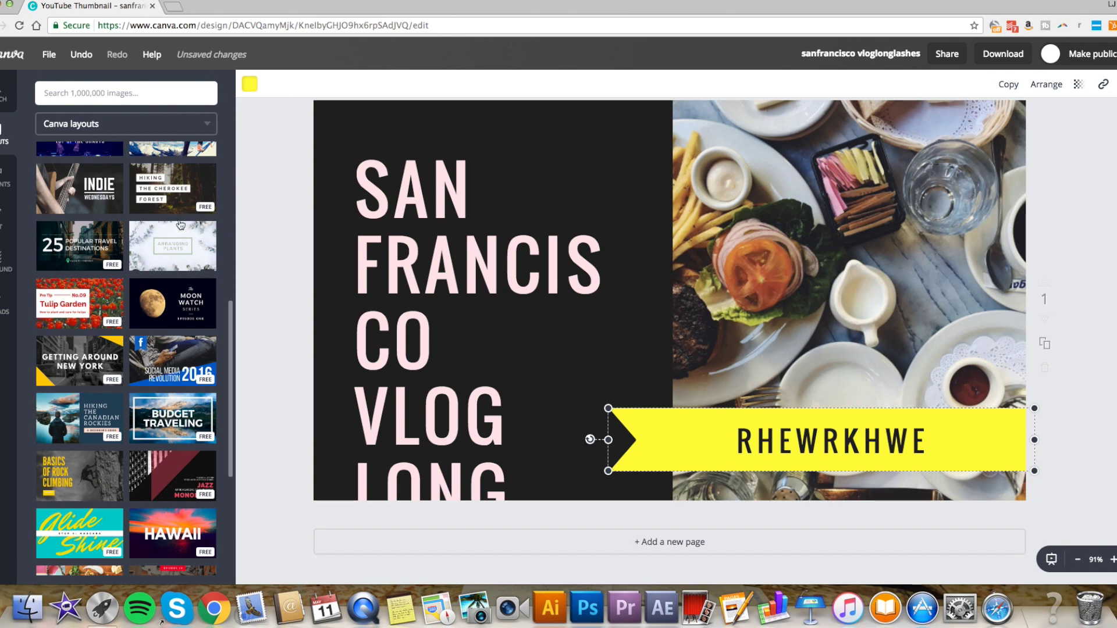
left_click(175, 192)
left_click(605, 327)
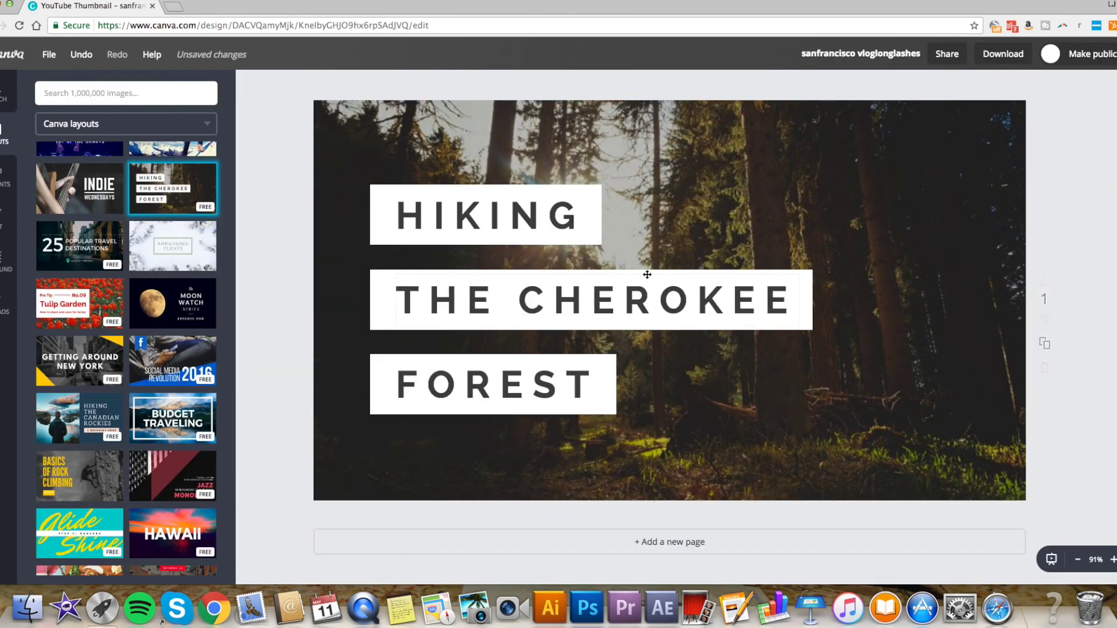
Change the first text line to THE and the second to FOREST VLOG
double_click(516, 224)
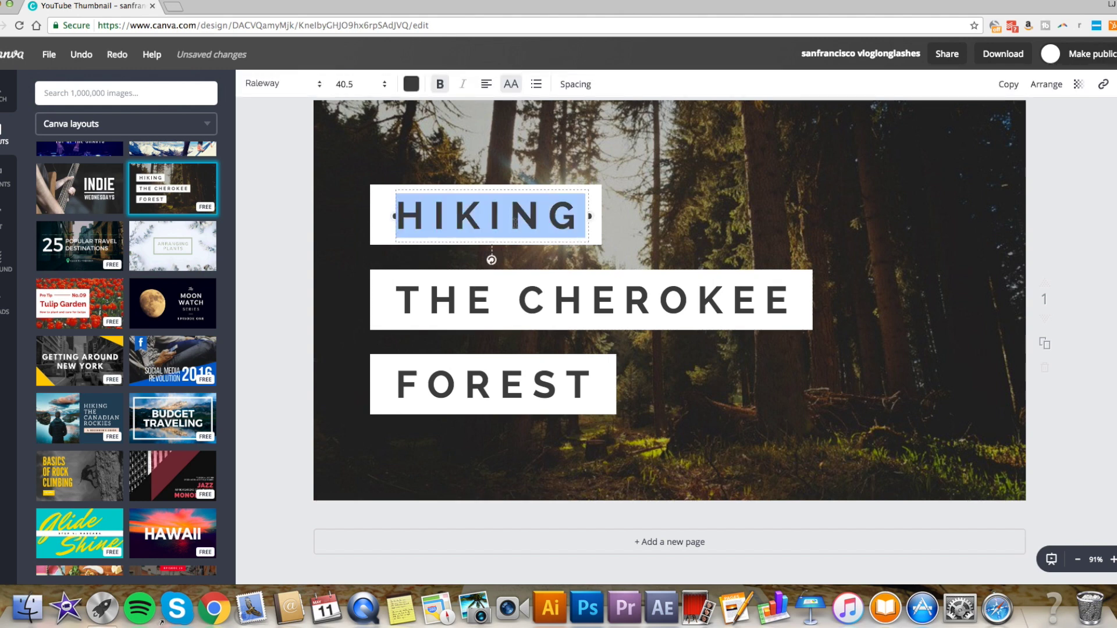
type("THE")
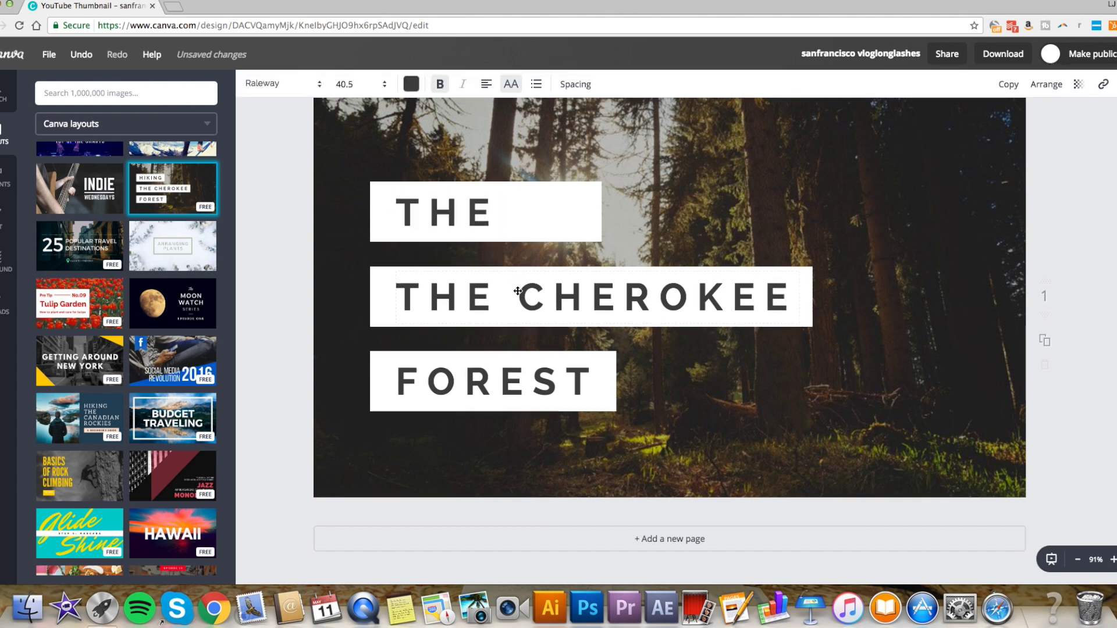
double_click(518, 295)
type("FOREST ")
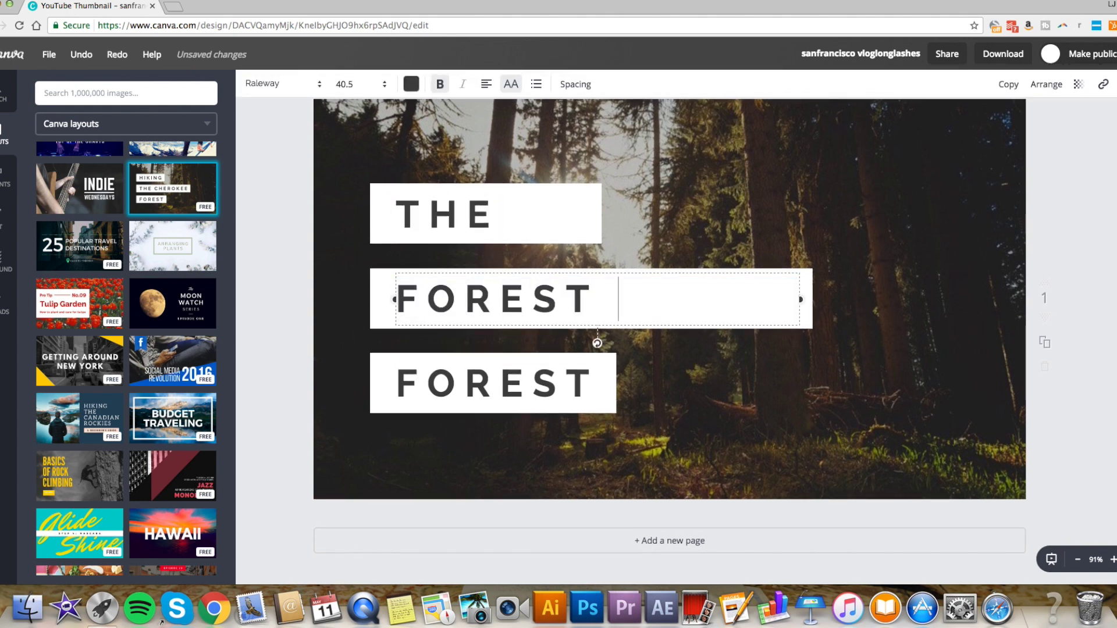
type("VLOG")
Replace the third text line, FOREST, with the date 8/2/16 and leave text editing
double_click(478, 384)
type("8/2/15")
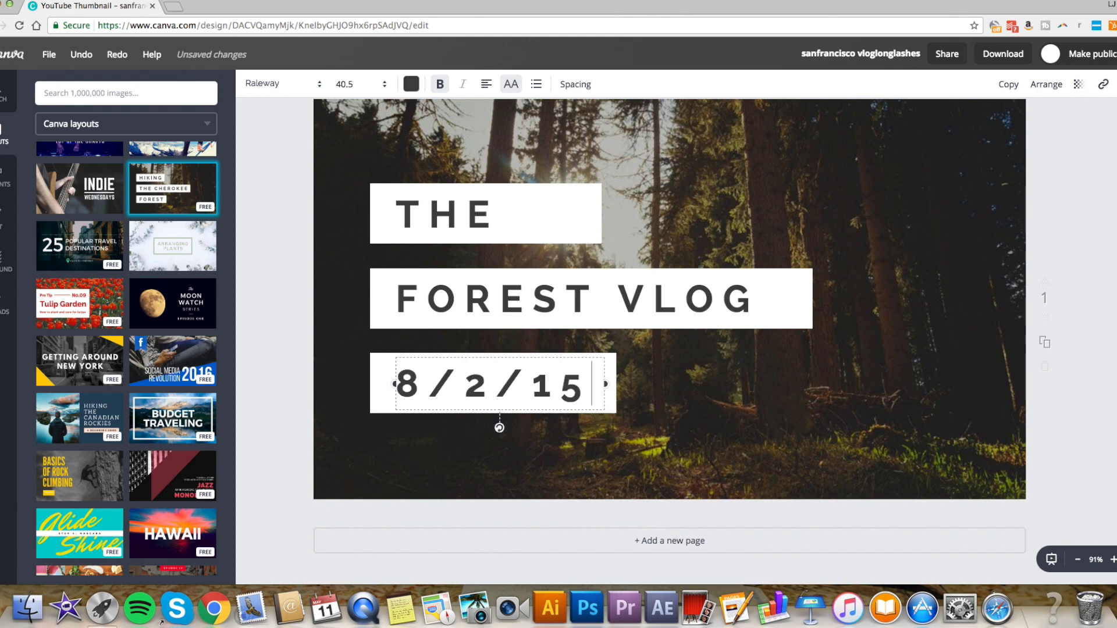
key("BackSpace")
type("6")
left_click(835, 182)
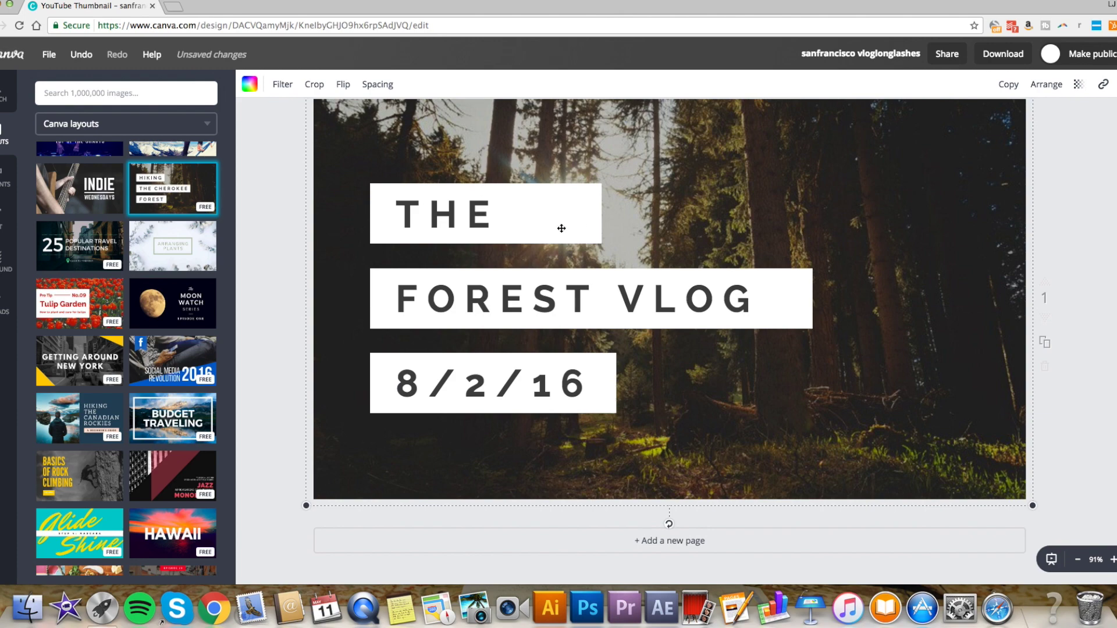
Replace the page content with the free turquoise Glide Shine layout
scroll(119, 312, "down", 5)
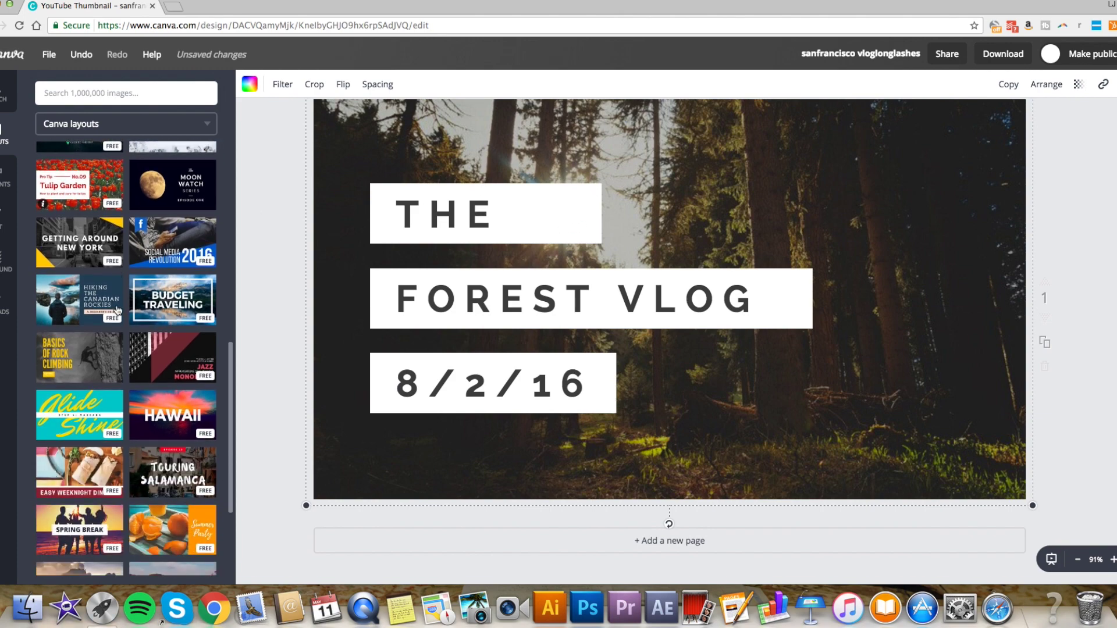
scroll(119, 311, "down", 3)
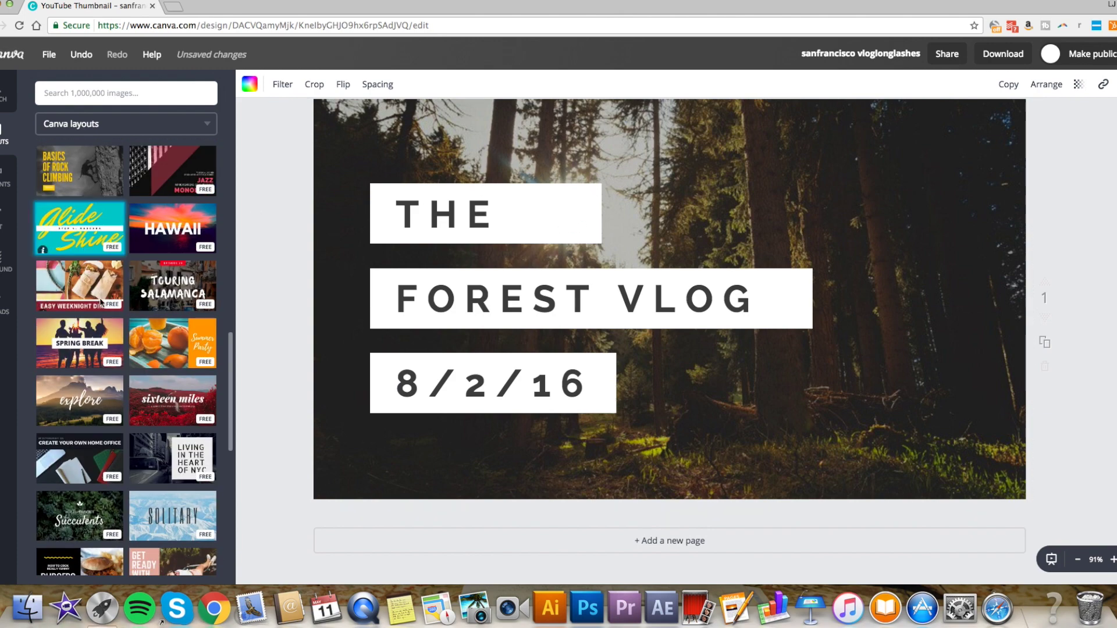
left_click(80, 227)
left_click(648, 328)
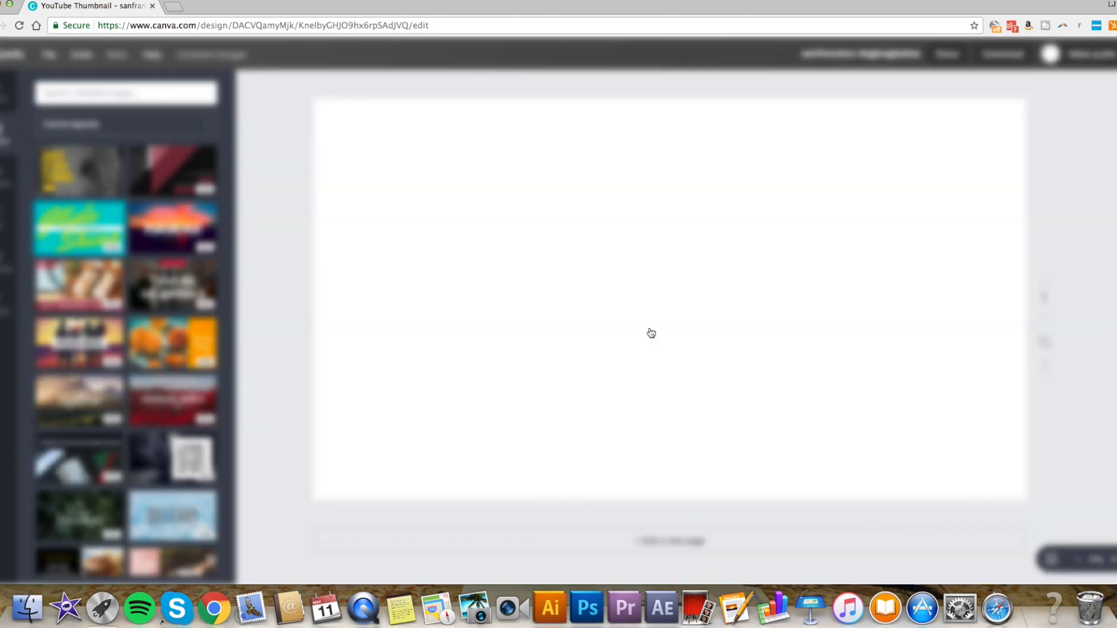
Replace the upper script word Glide with how to
left_click(619, 233)
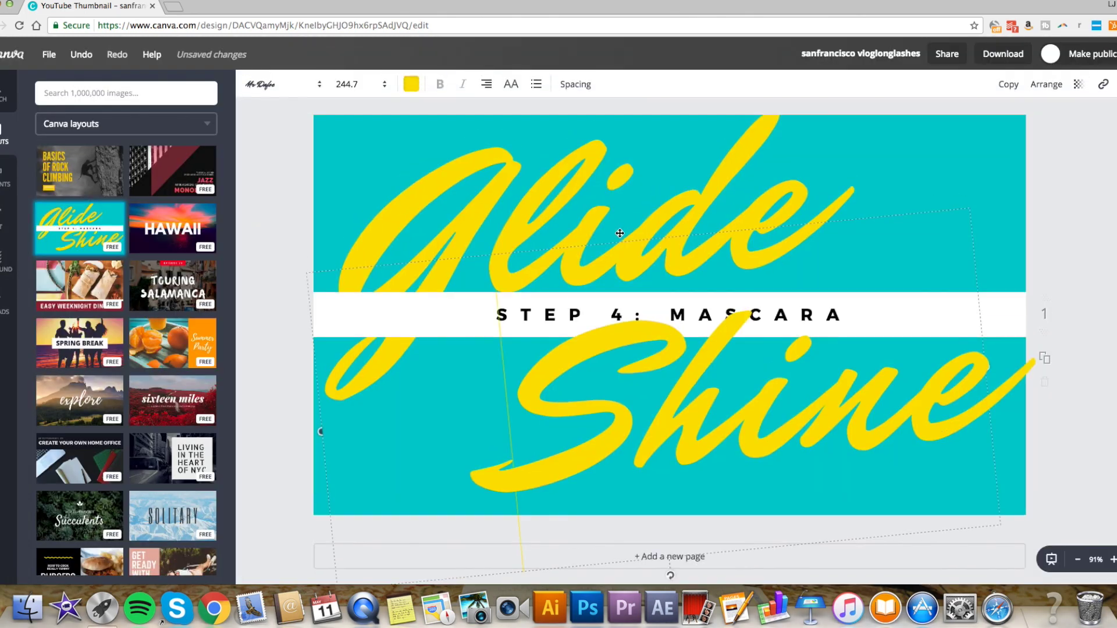
left_click(707, 203)
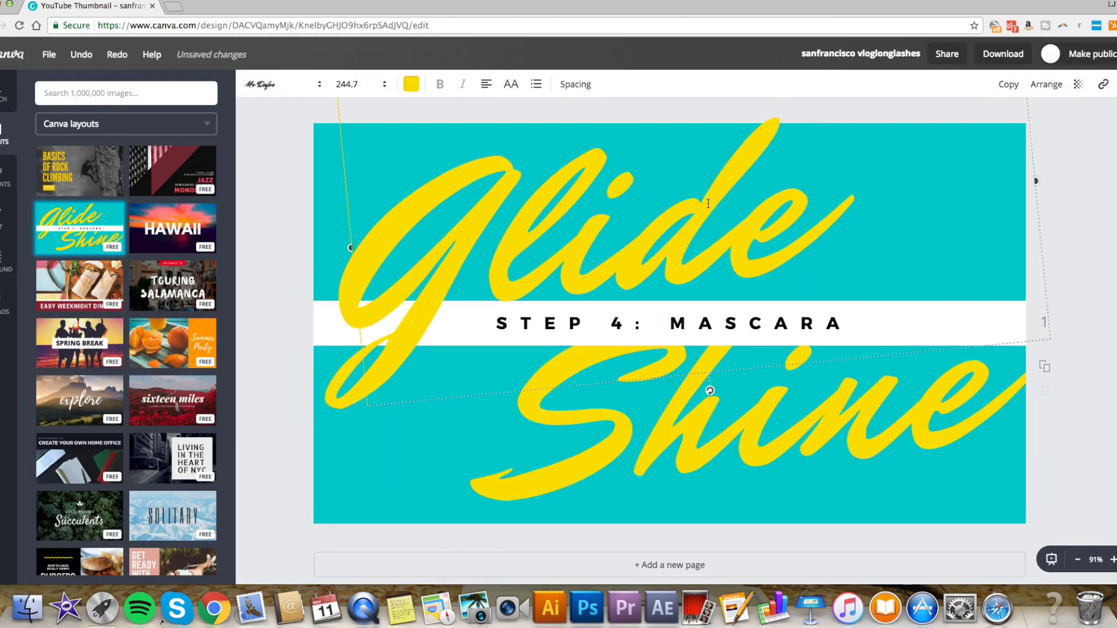
double_click(777, 230)
type("how to")
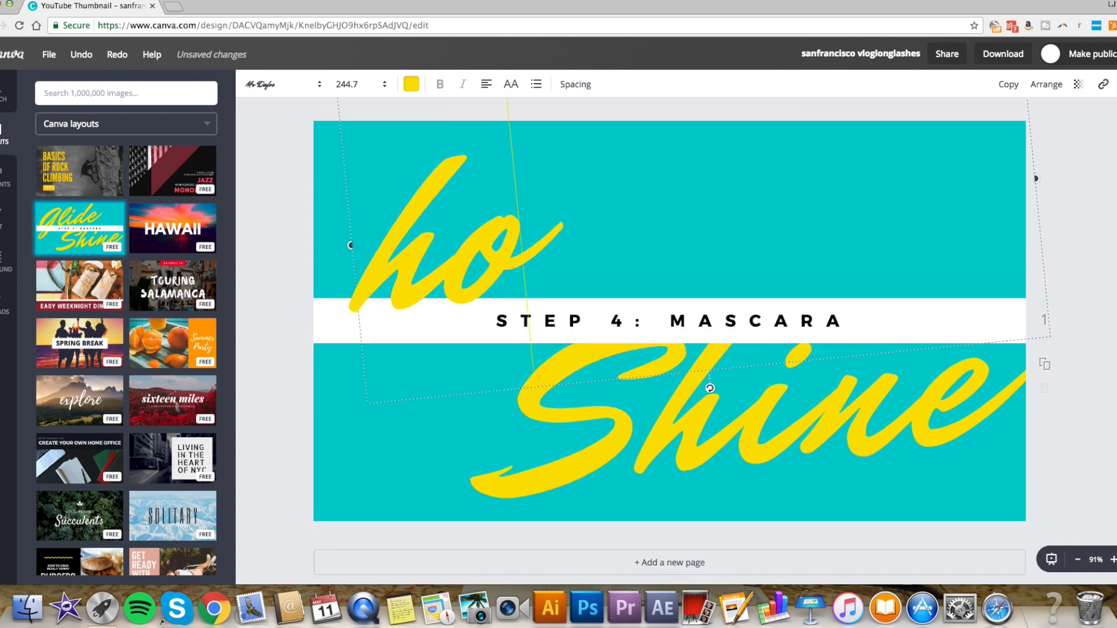
Replace the lower script word Shine with thumbnails and set its font size to 120
double_click(597, 437)
type("thumbnails")
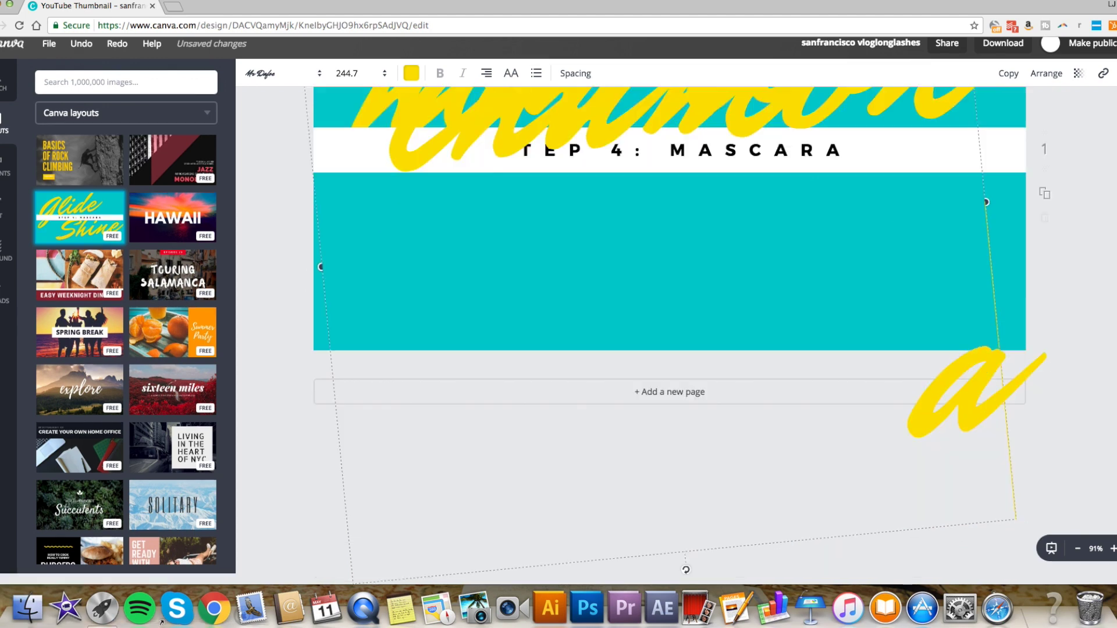
left_click(373, 73)
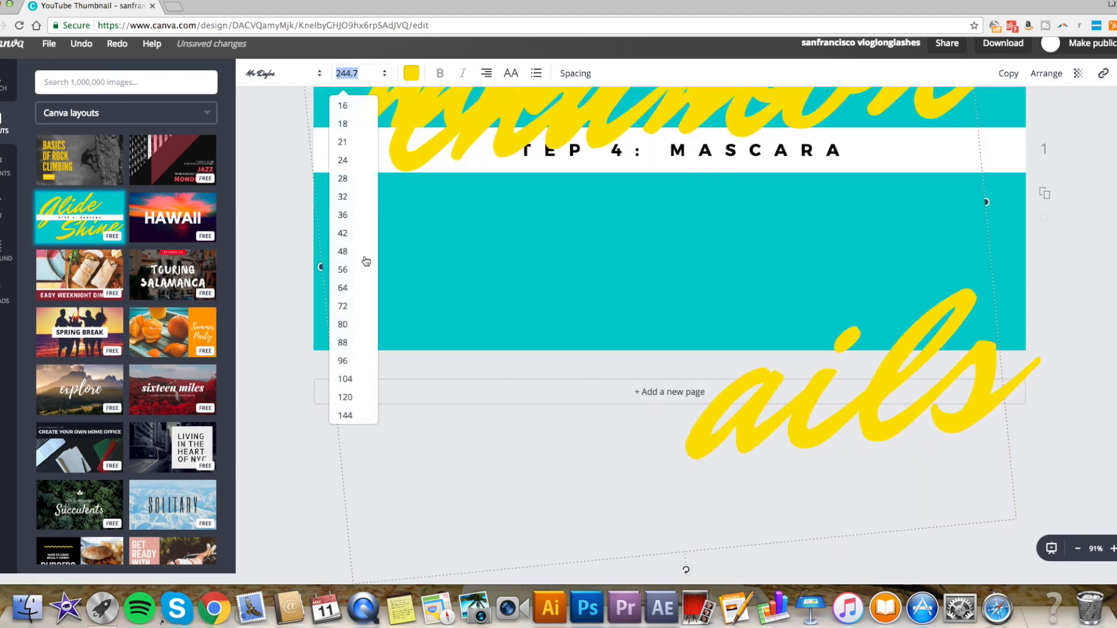
left_click(358, 395)
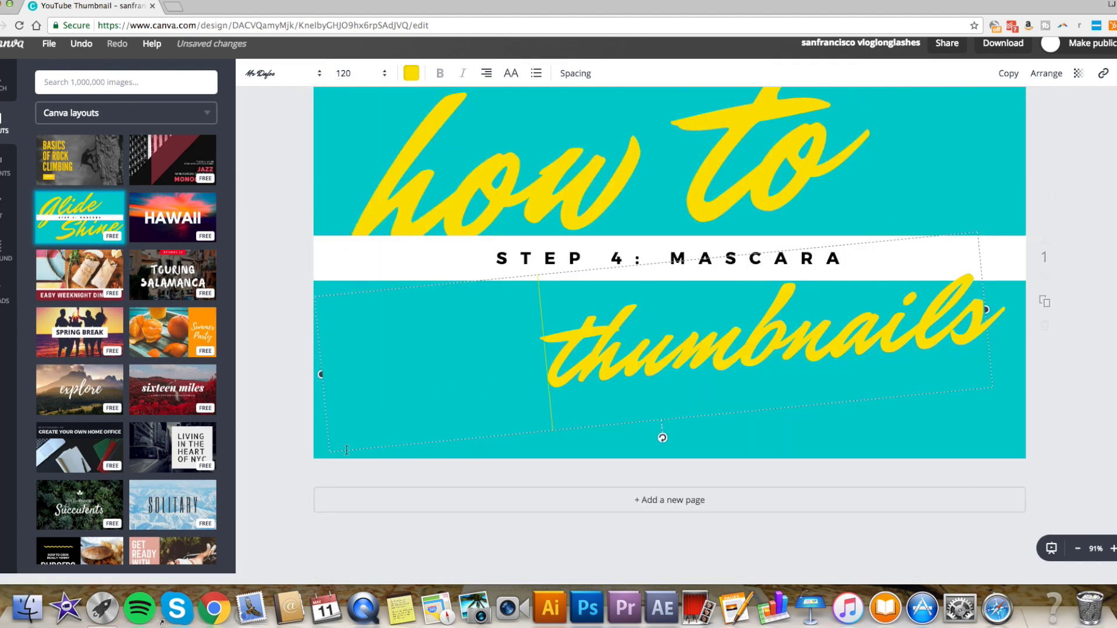
Change the text in the white band to WITH PICMONKEY and leave text editing
triple_click(538, 247)
type("WITH ")
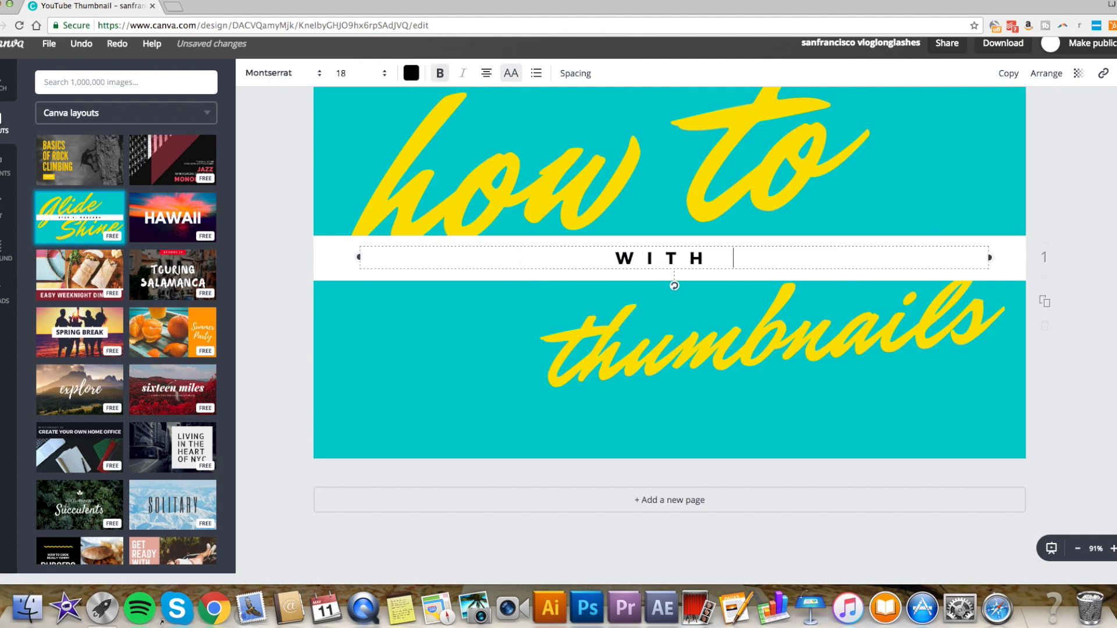
type("PICMONKEY")
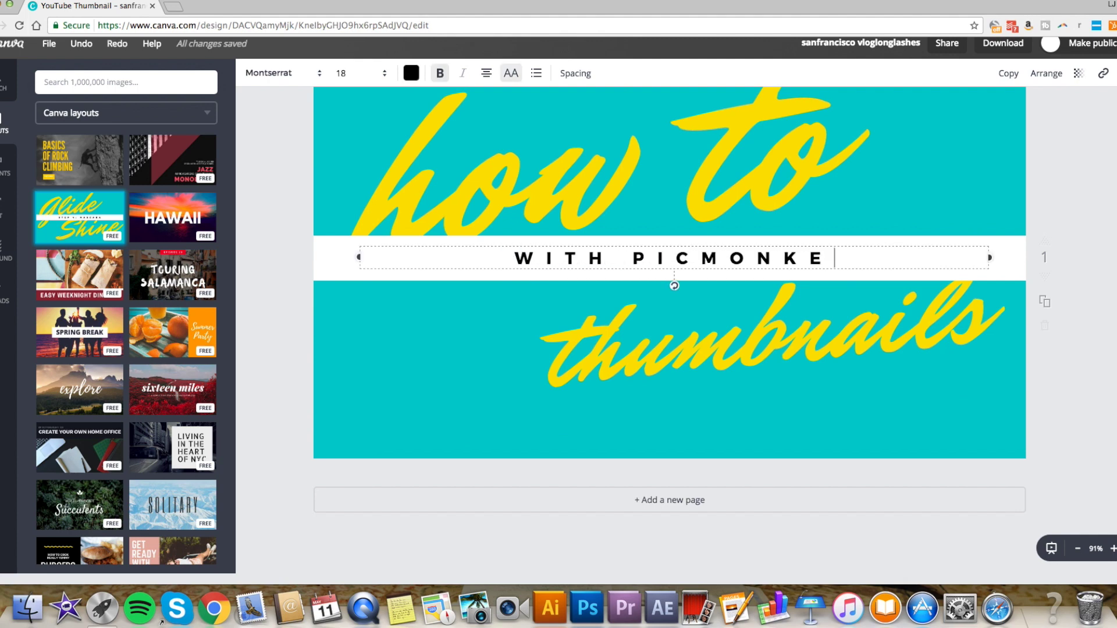
left_click(916, 190)
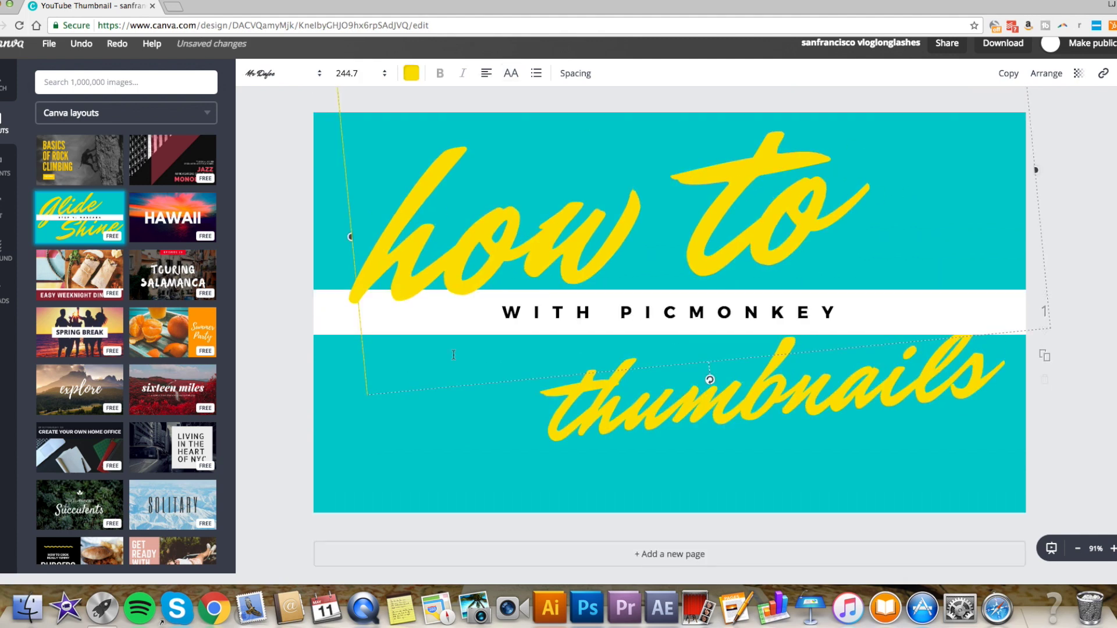
Enlarge the thumbnails text to font size 144 and shift it down and left, clear of the white band
left_click(602, 414)
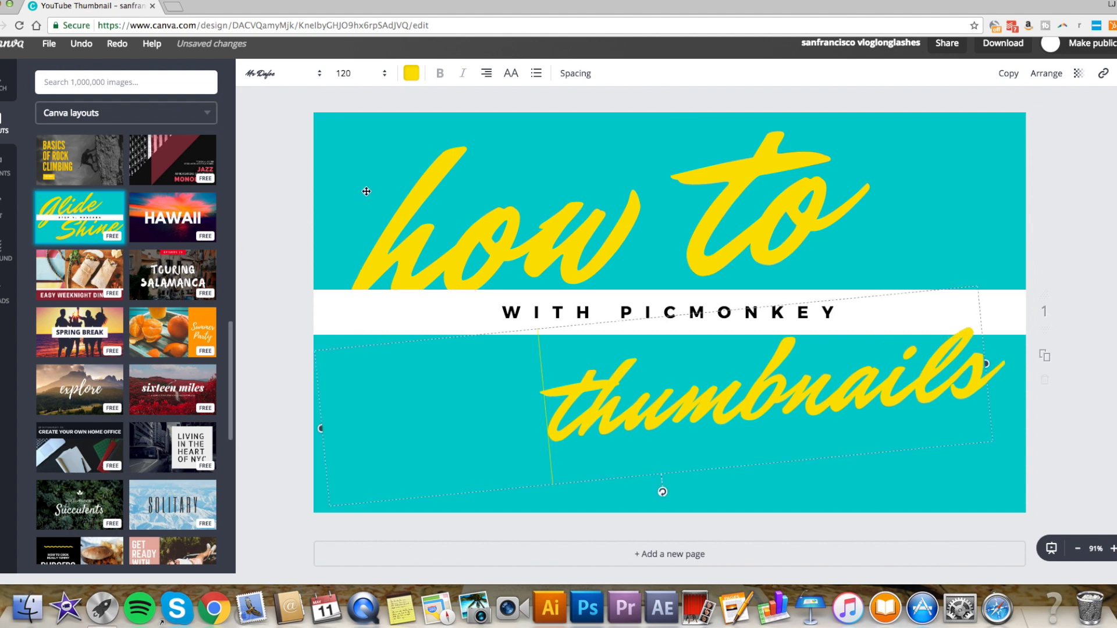
left_click(349, 78)
left_click(349, 417)
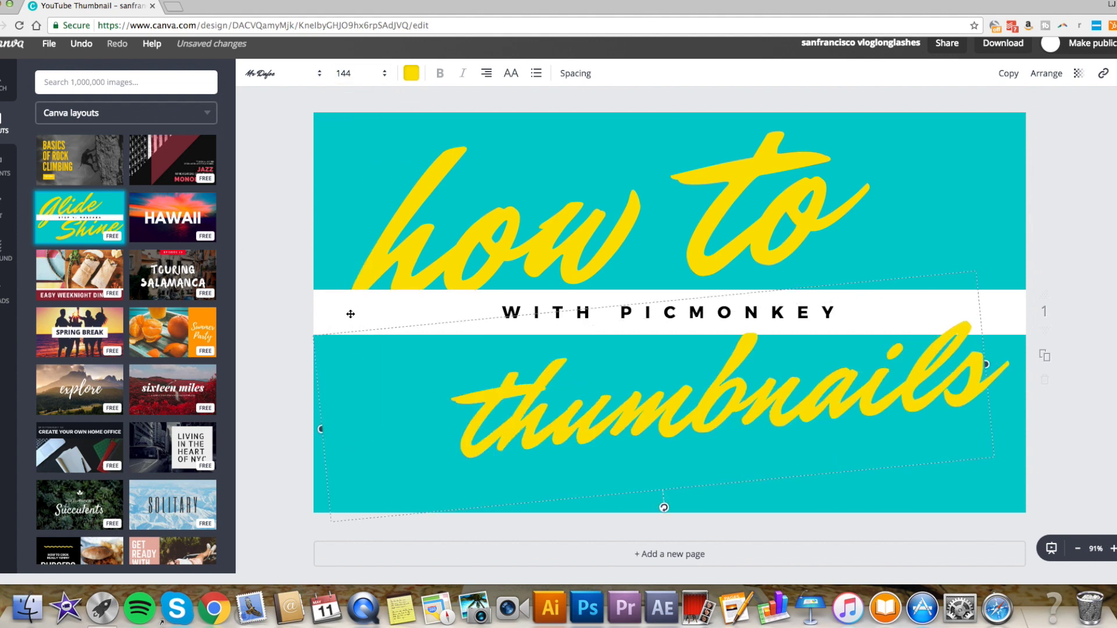
left_click_drag(542, 407, 510, 424)
Replace the page content with the free Get Ready With Me layout
scroll(127, 349, "down", 5)
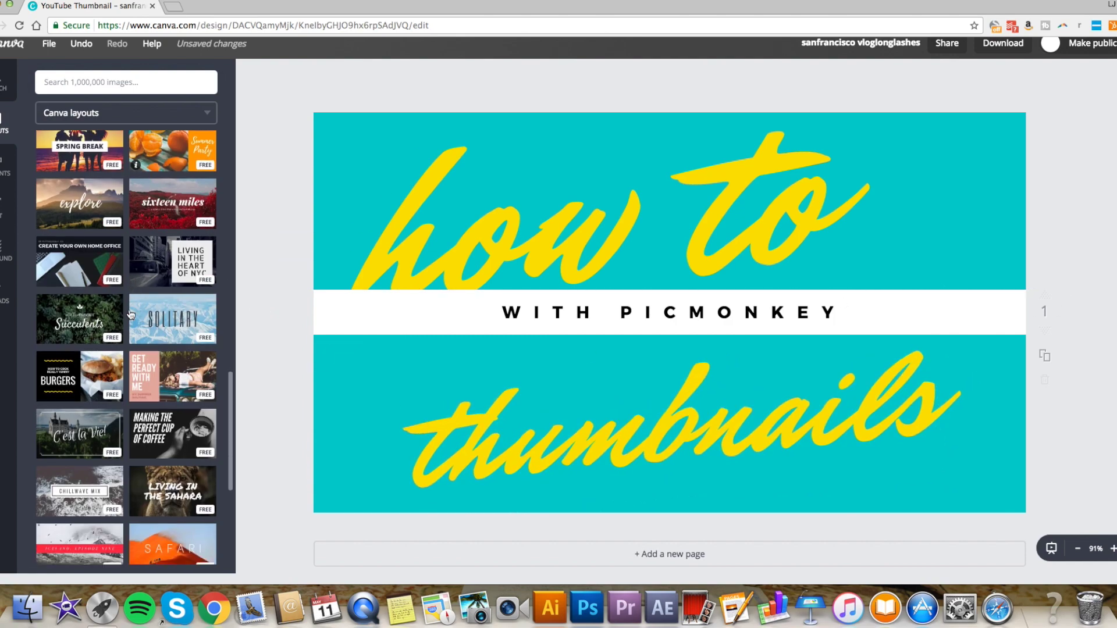
left_click(172, 382)
left_click(633, 327)
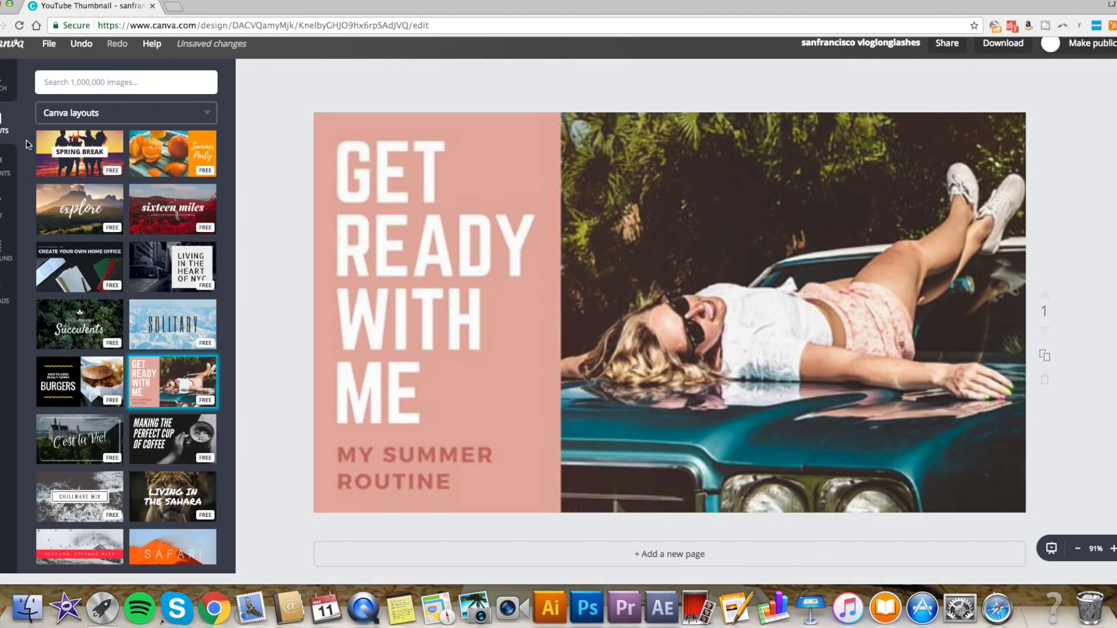
Replace the layout's photo of the woman on the car with the uploaded street photo
left_click(9, 294)
left_click_drag(59, 400, 640, 303)
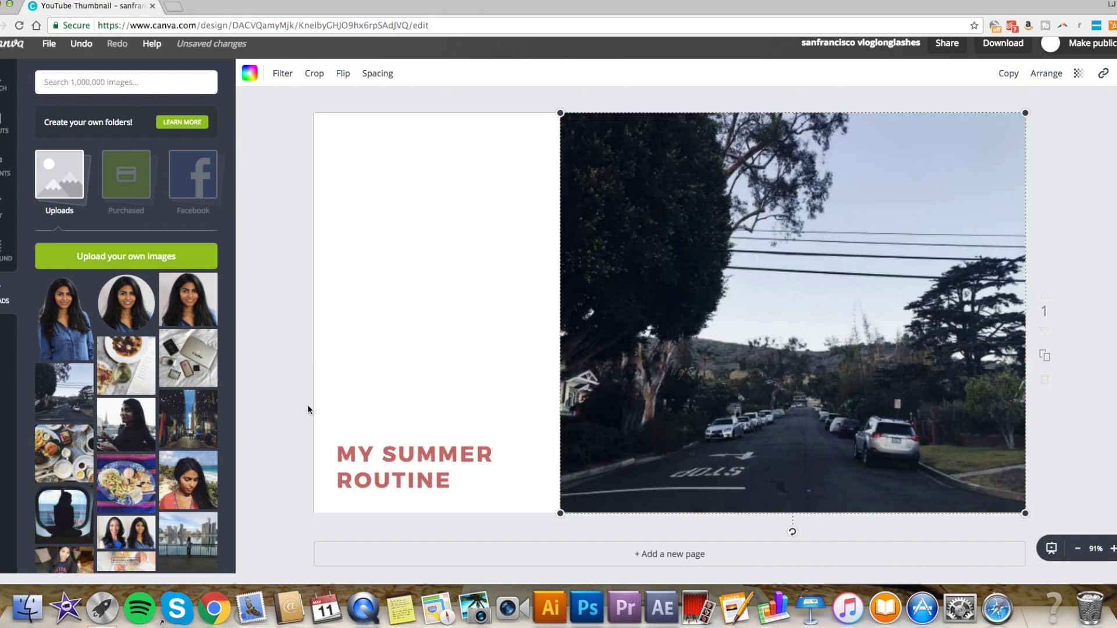
left_click(238, 25)
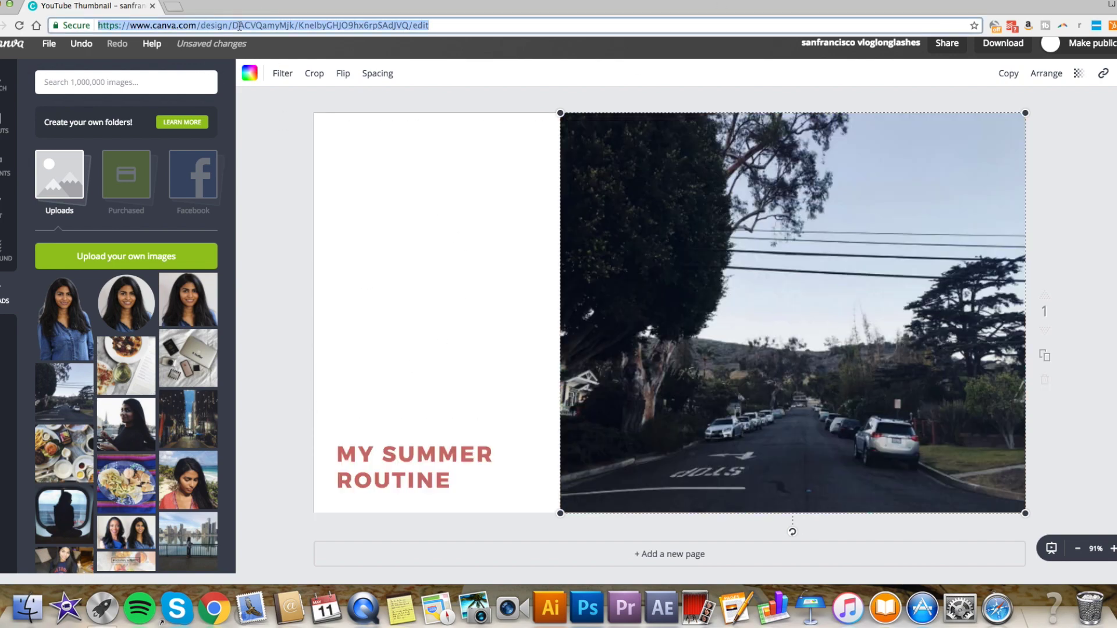
scroll(287, 324, "down", 1)
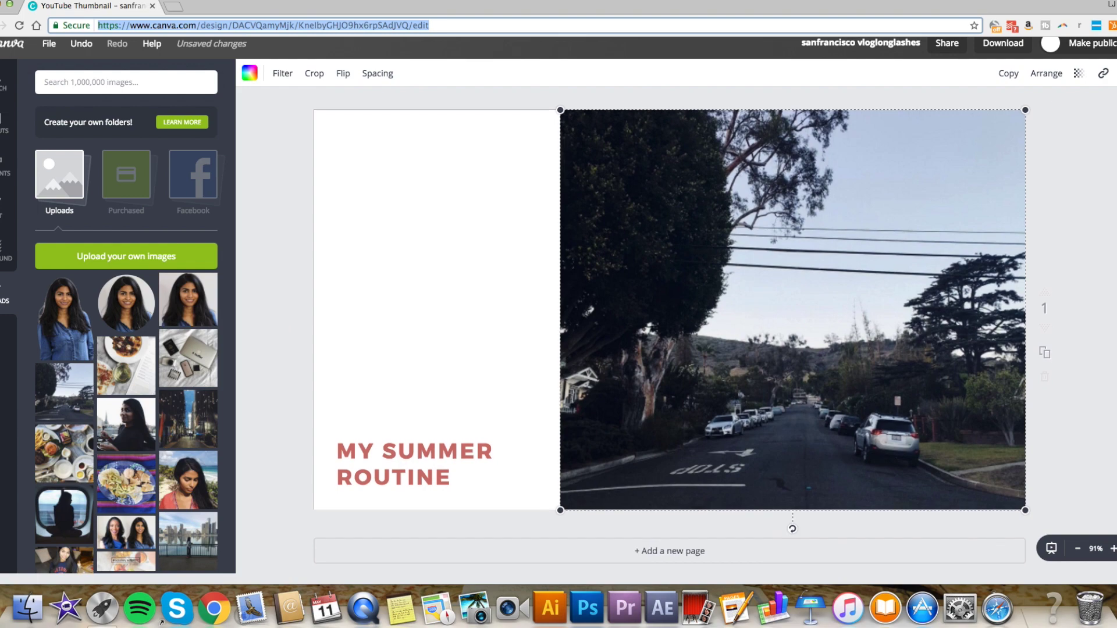
Replace the page content with the free Novels layout and browse on to the plain photo-grid layouts
left_click(22, 238)
left_click(7, 125)
scroll(119, 355, "down", 15)
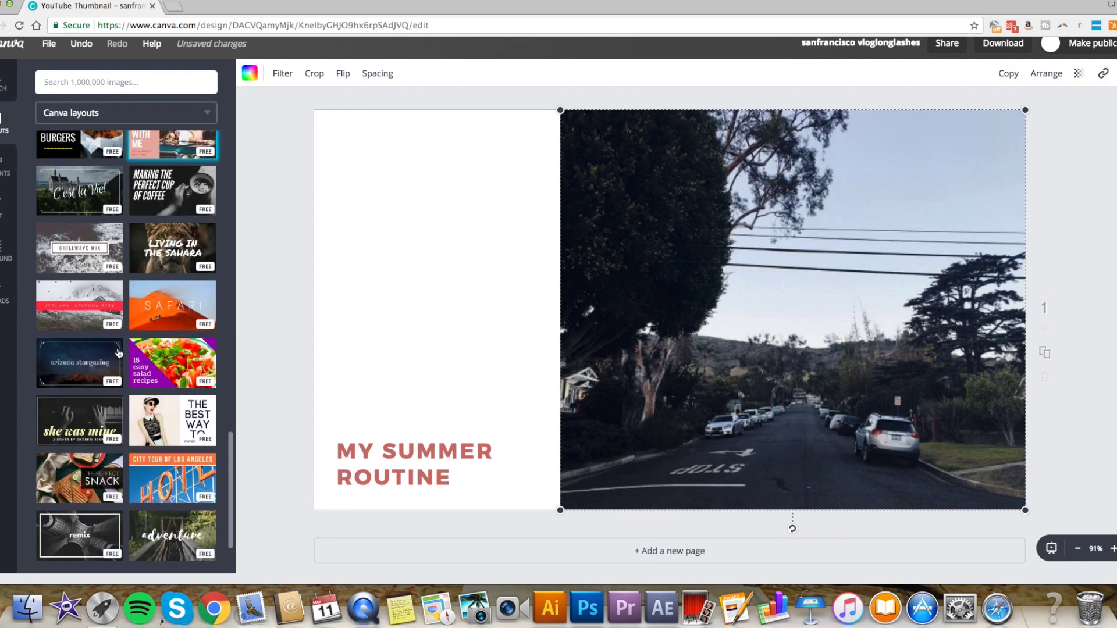
scroll(118, 353, "down", 5)
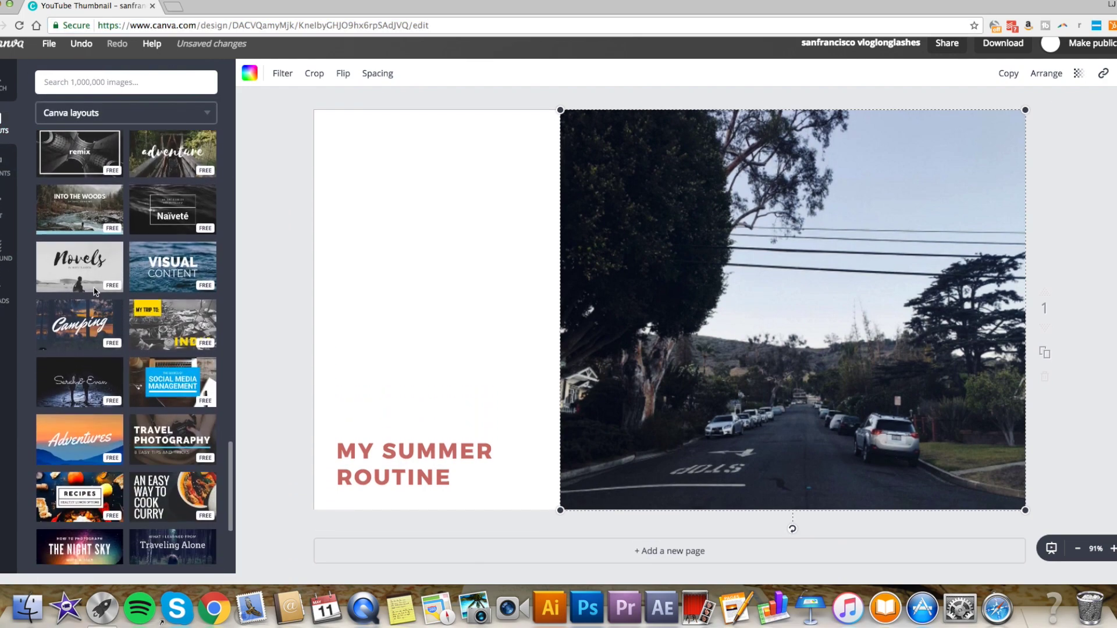
left_click(80, 266)
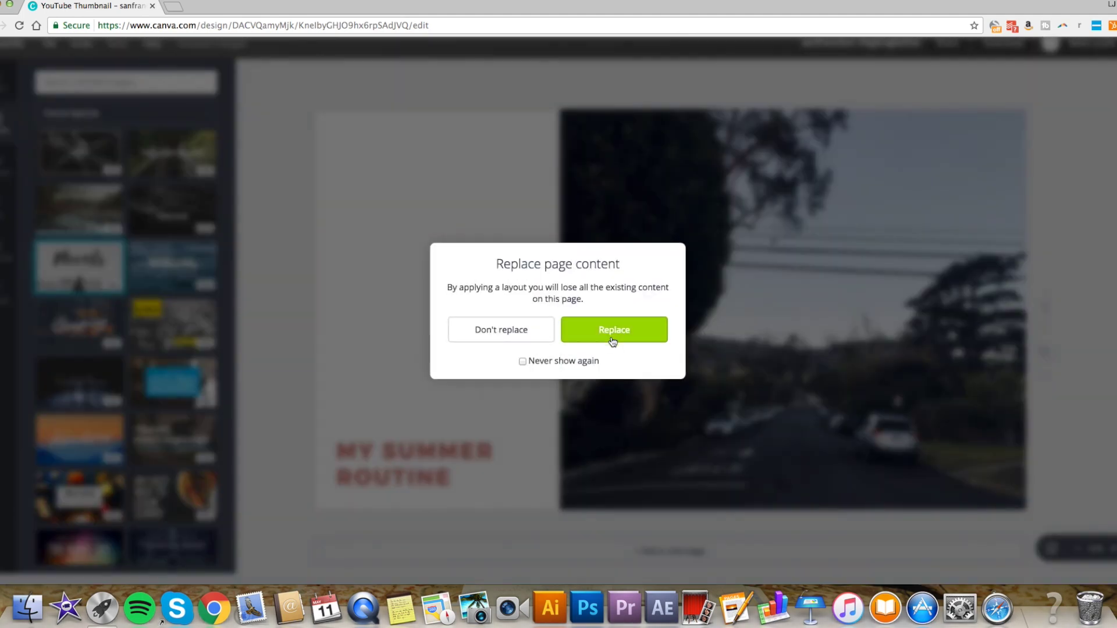
left_click(609, 338)
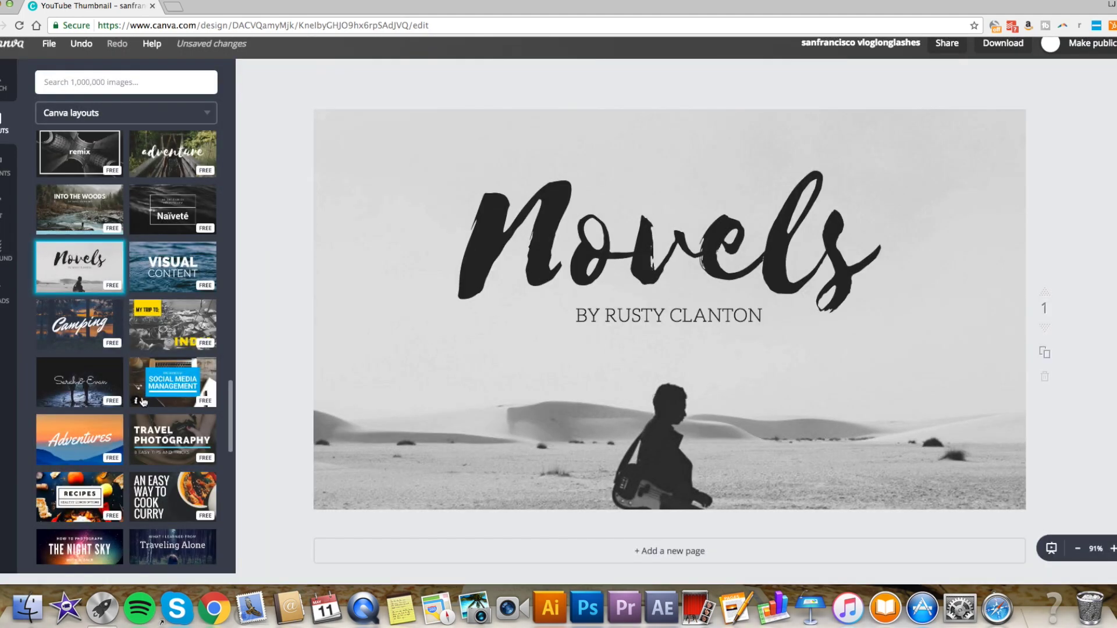
scroll(168, 447, "down", 15)
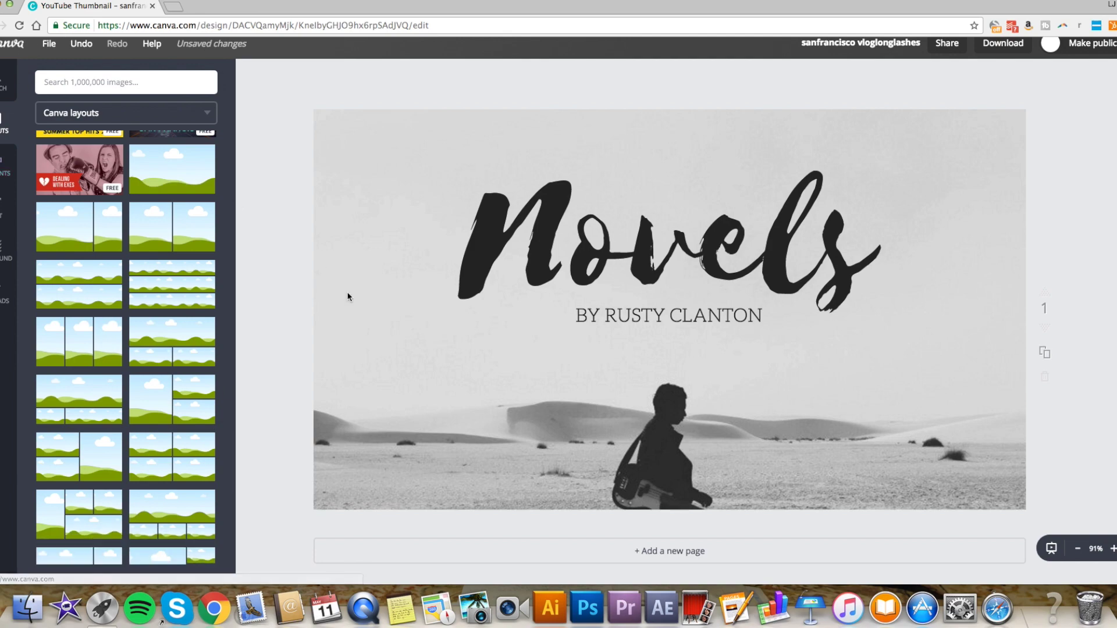
Switch to YouTube, open the a journey east channel and bring up its uploaded videos in the Video Manager
left_click(271, 24)
type("youtube.com/user/latmichjam")
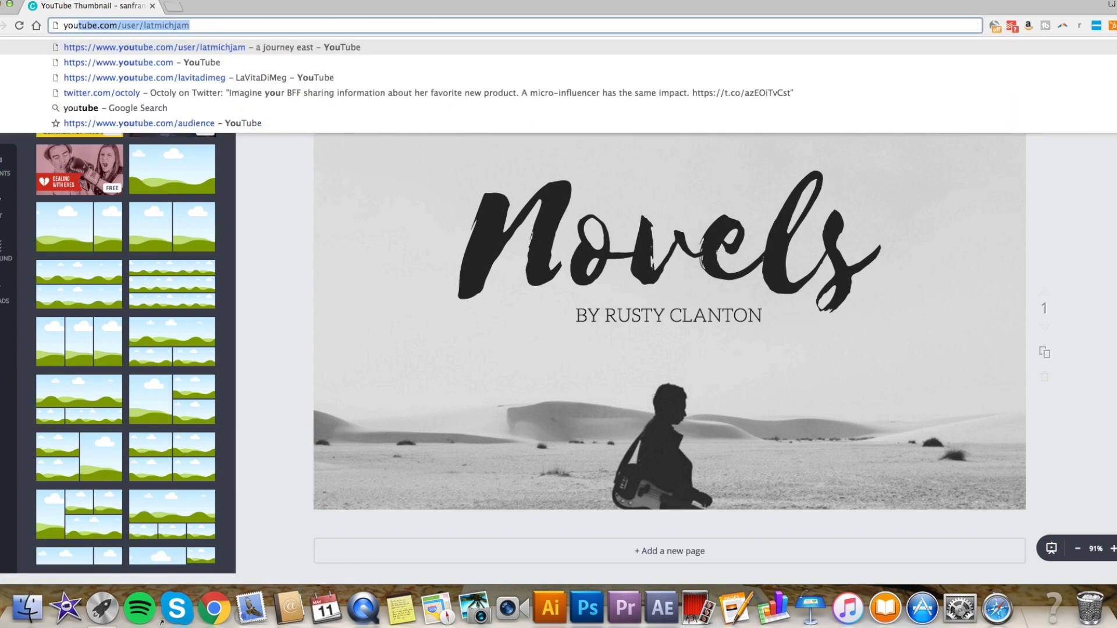
key("Return")
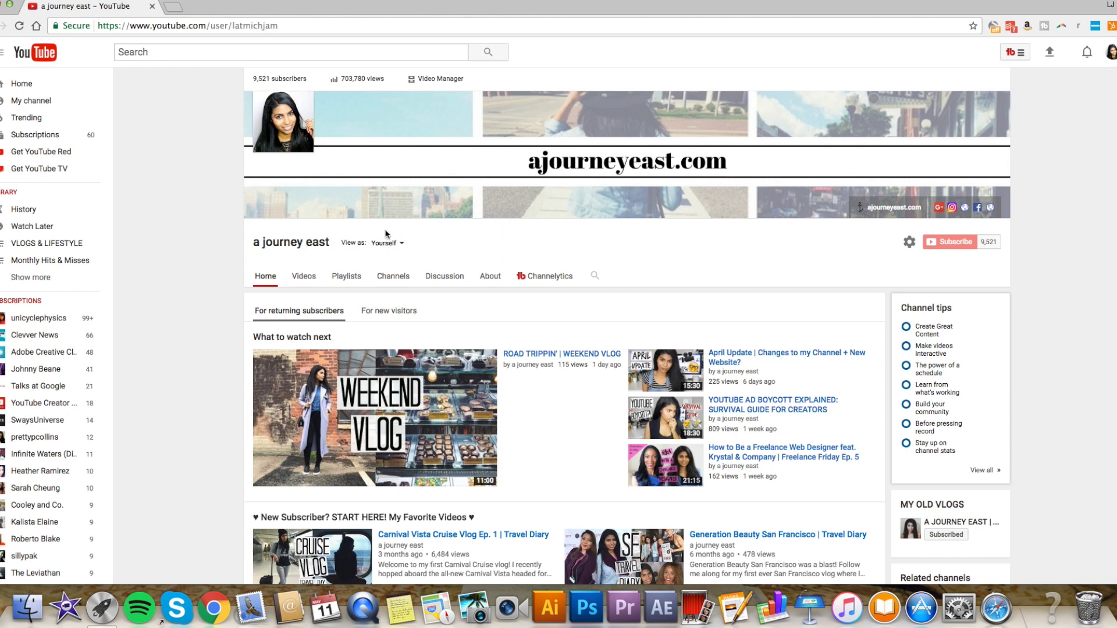
left_click(441, 78)
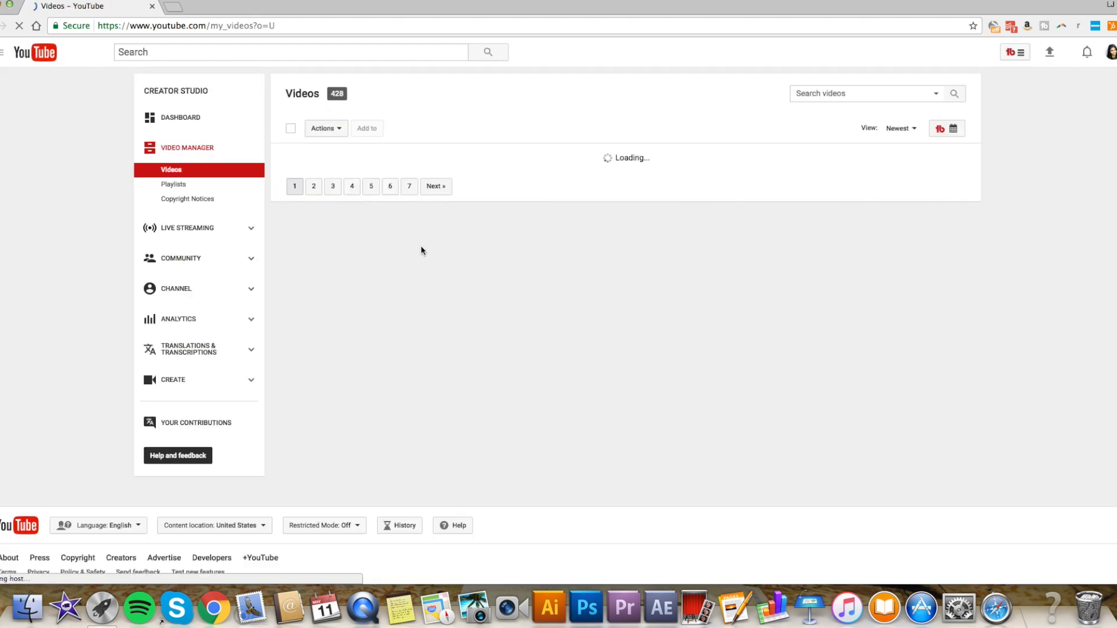
scroll(505, 138, "down", 1)
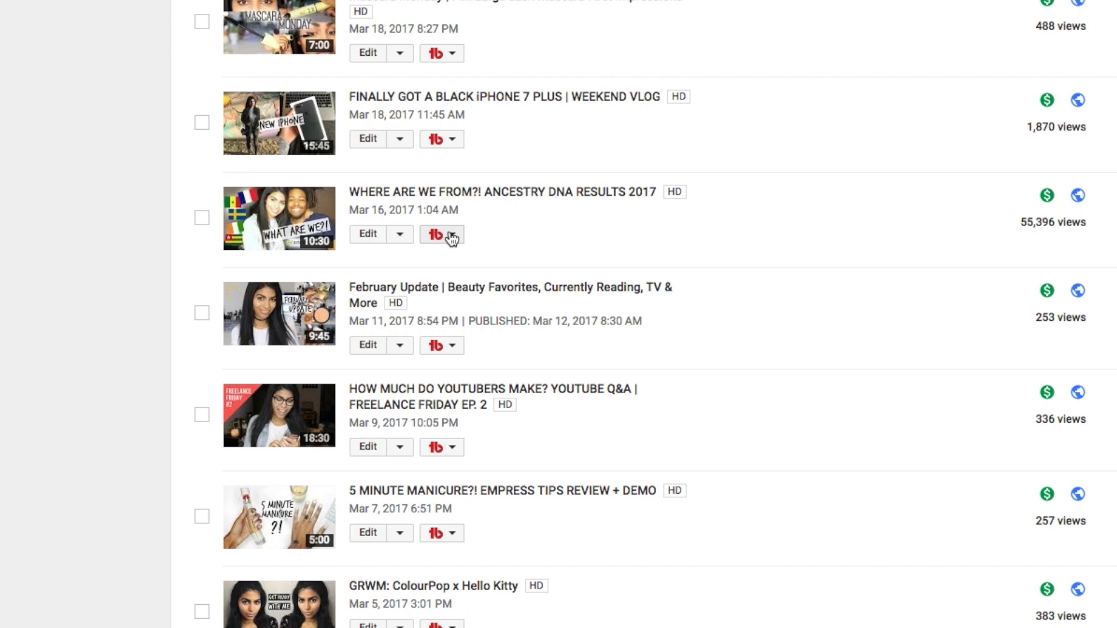
View the extension's tools for the Ancestry DNA video and for the black iPhone 7 Plus vlog, closing each list
left_click(451, 235)
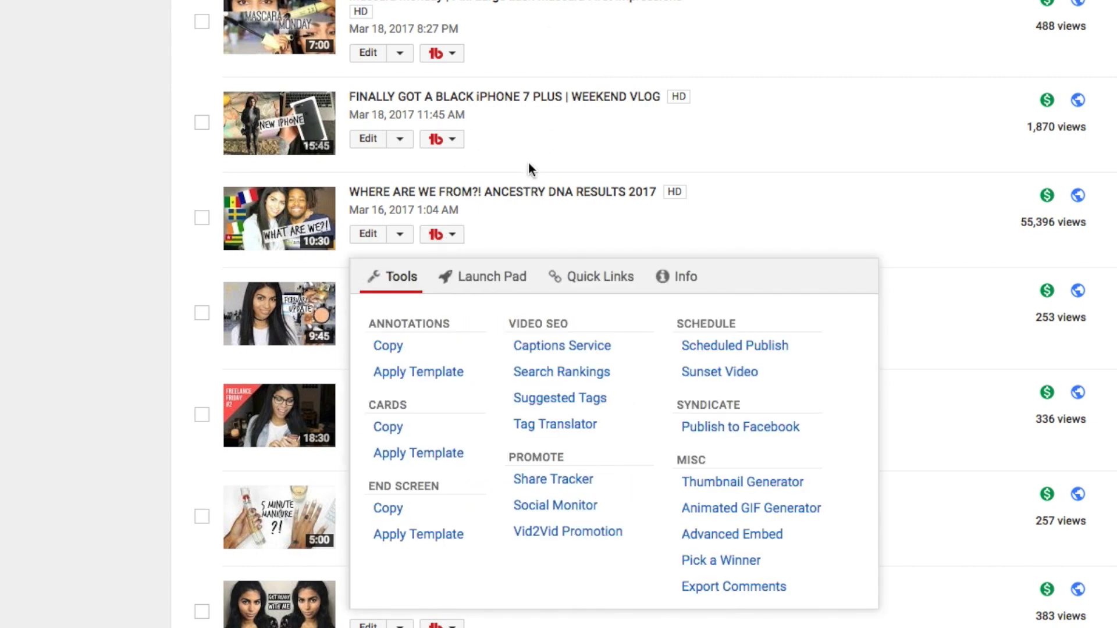
left_click(70, 287)
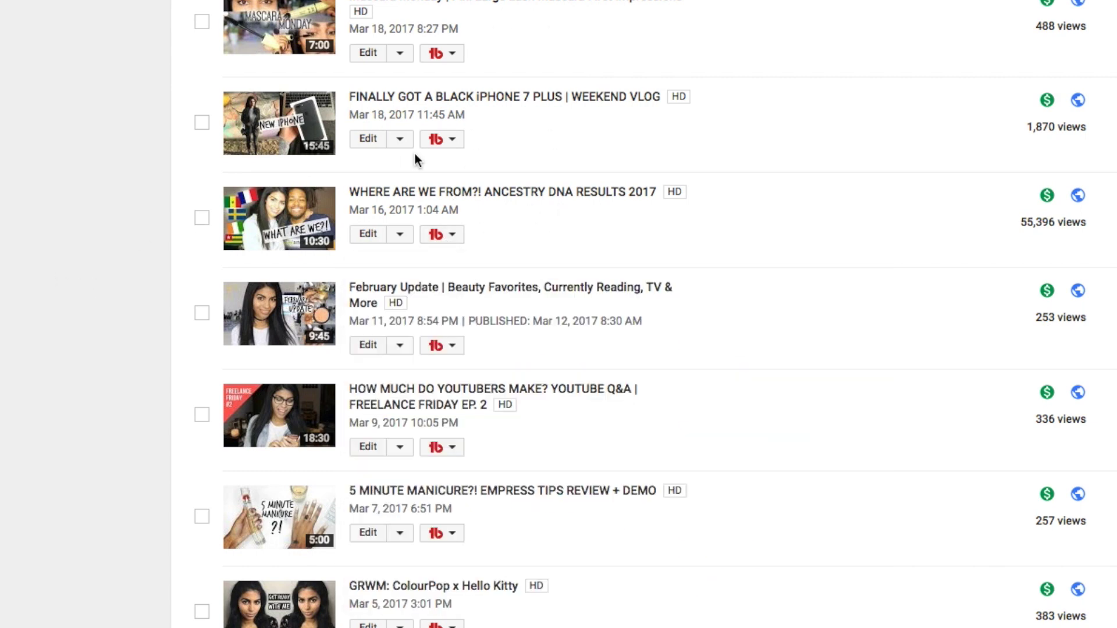
left_click(452, 142)
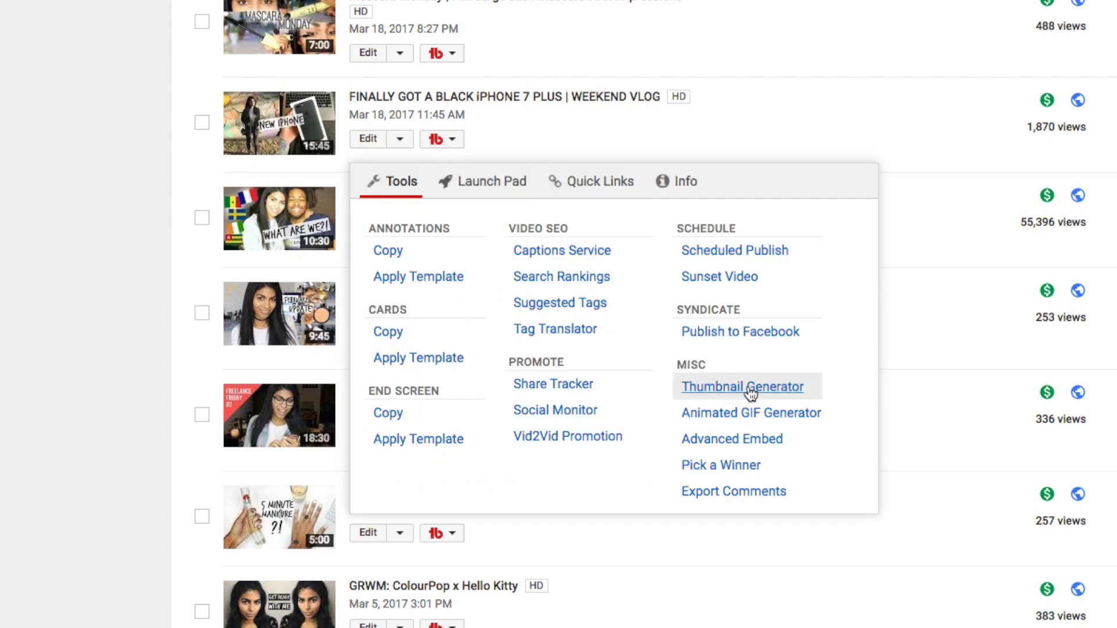
left_click(97, 247)
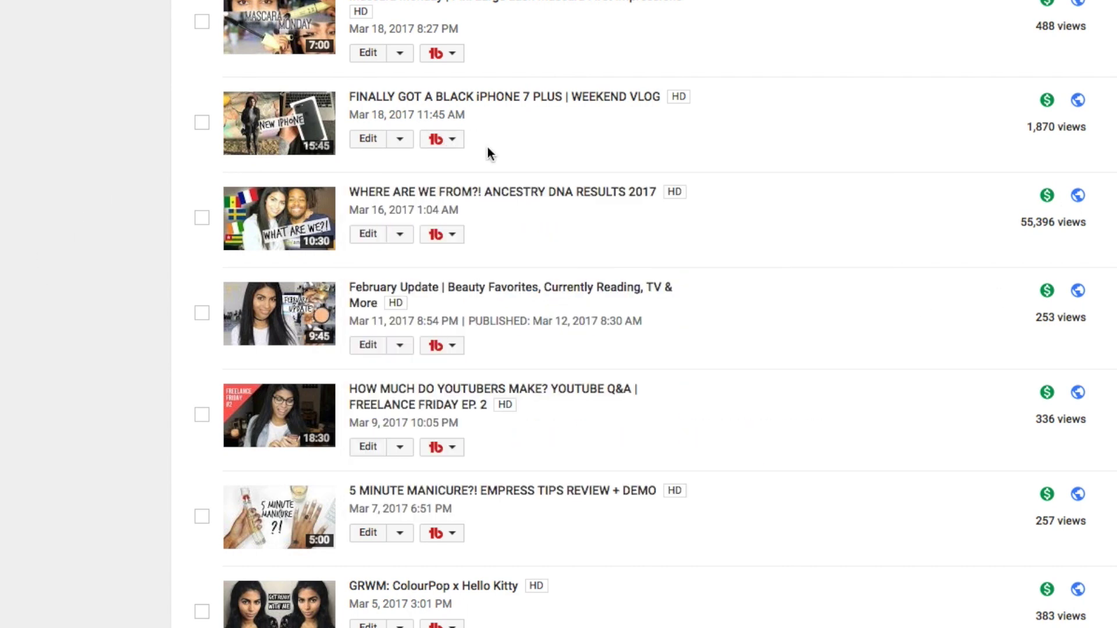
Open the Thumbnail Generator for the black iPhone 7 Plus weekend vlog
left_click(443, 142)
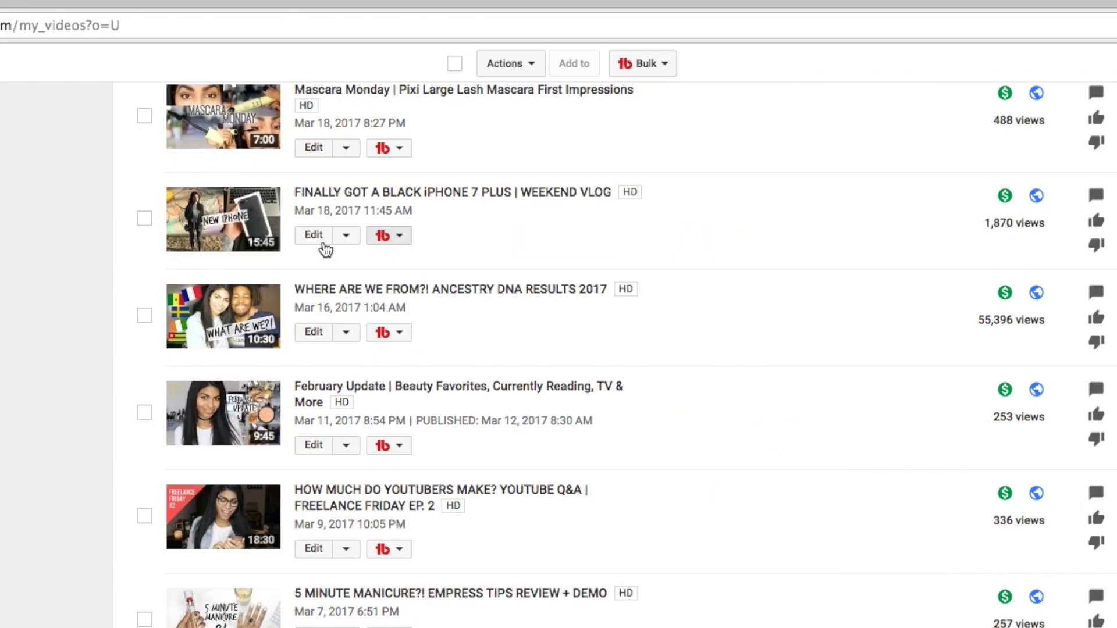
left_click(436, 139)
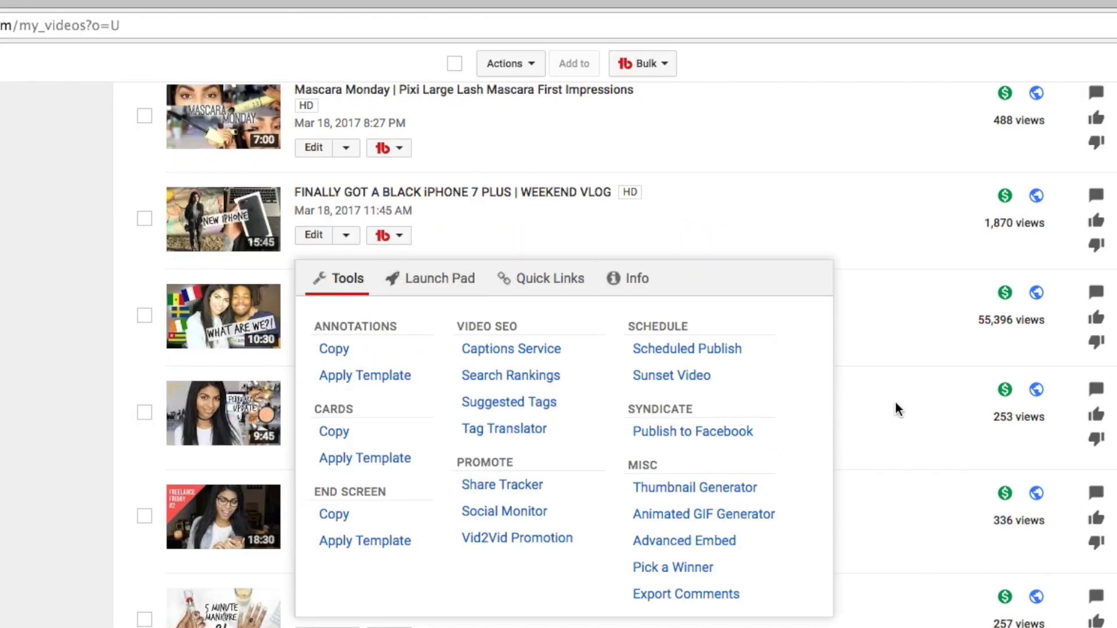
left_click(705, 489)
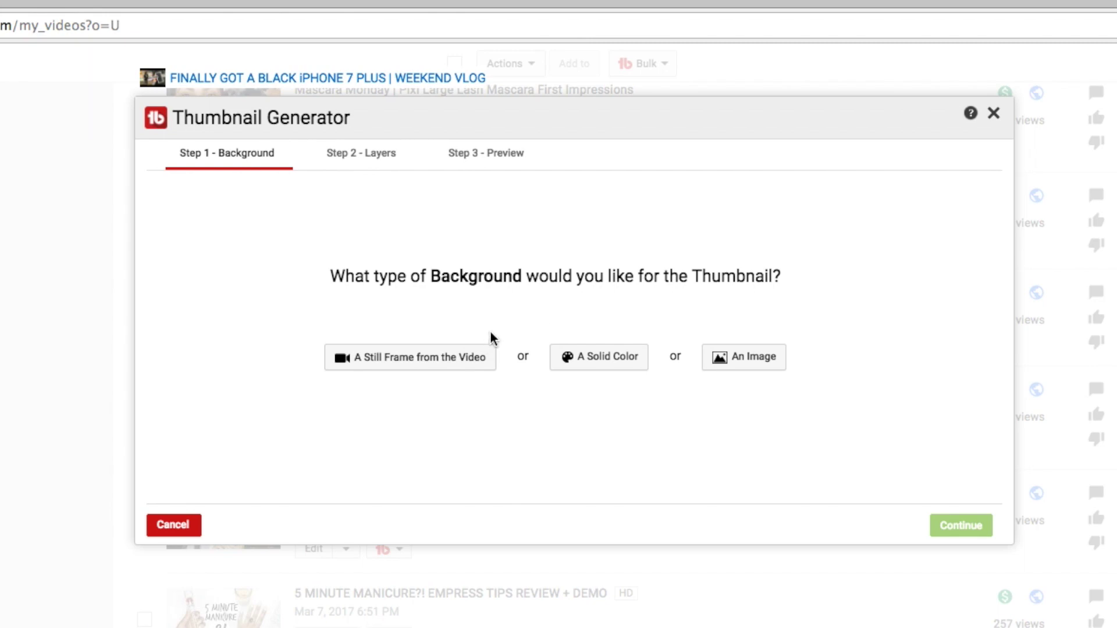
Use a still frame from the video, muted and paused at 0:01, as the thumbnail background and continue to the layers
left_click(444, 364)
left_click(448, 358)
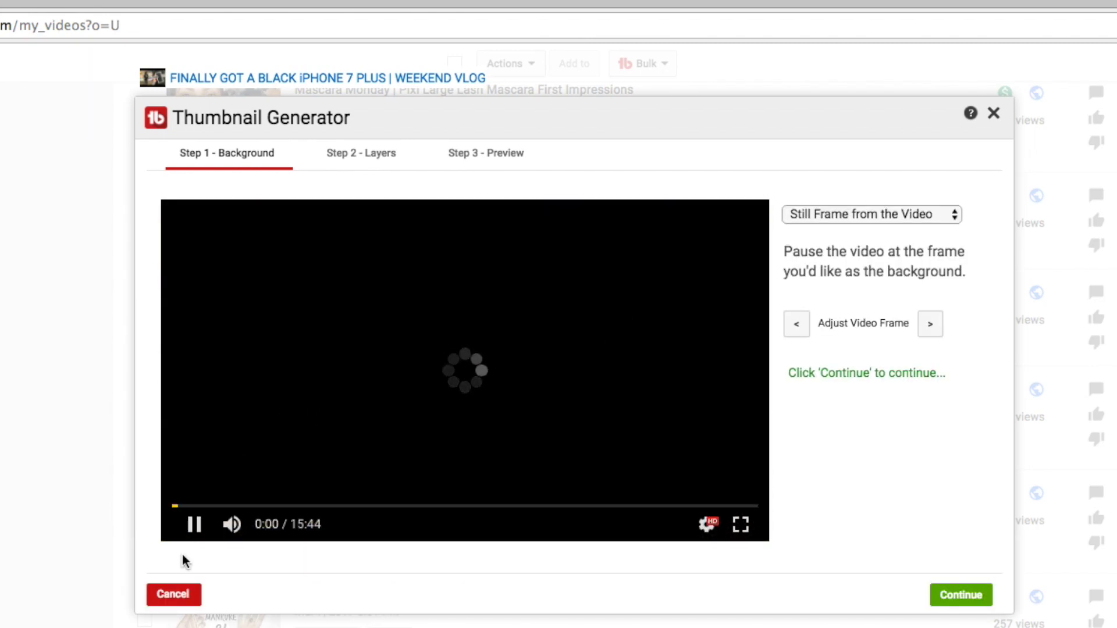
left_click(231, 524)
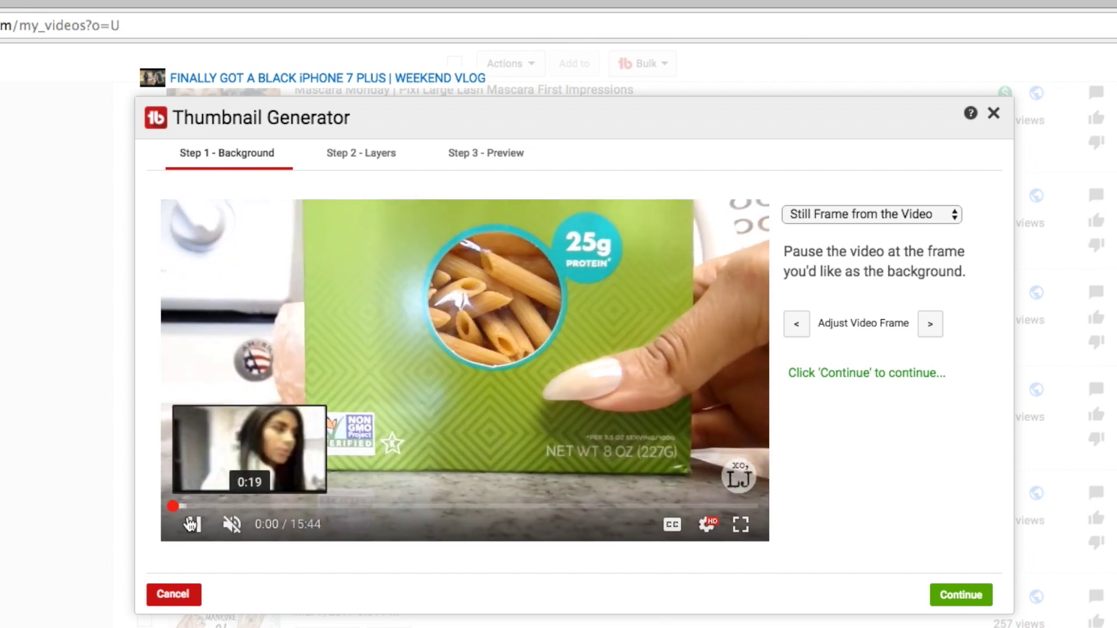
left_click(192, 524)
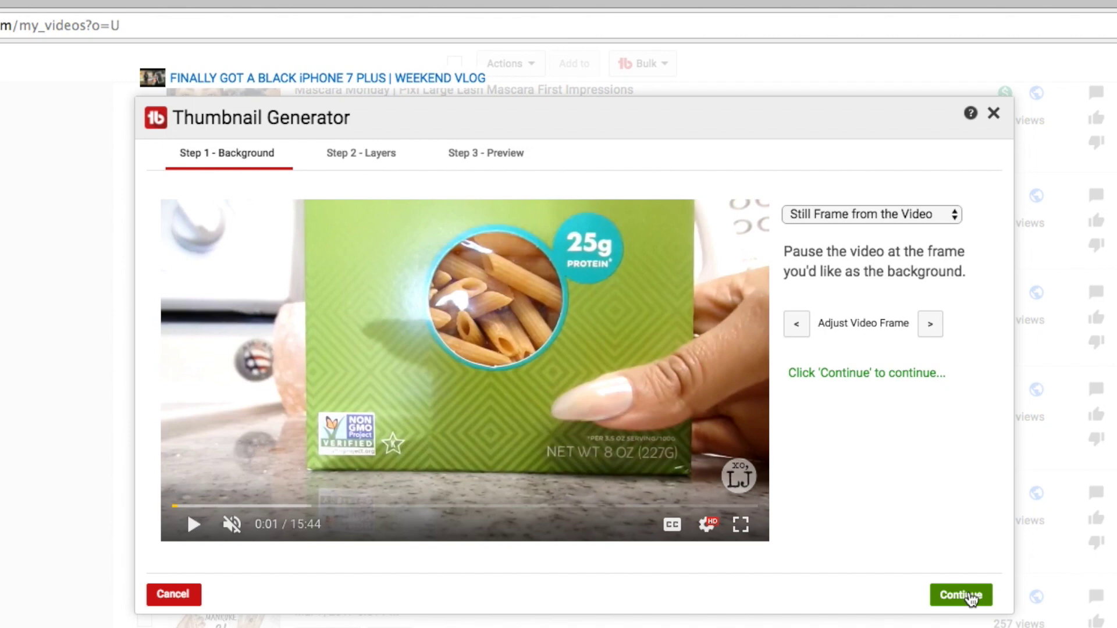
left_click(932, 326)
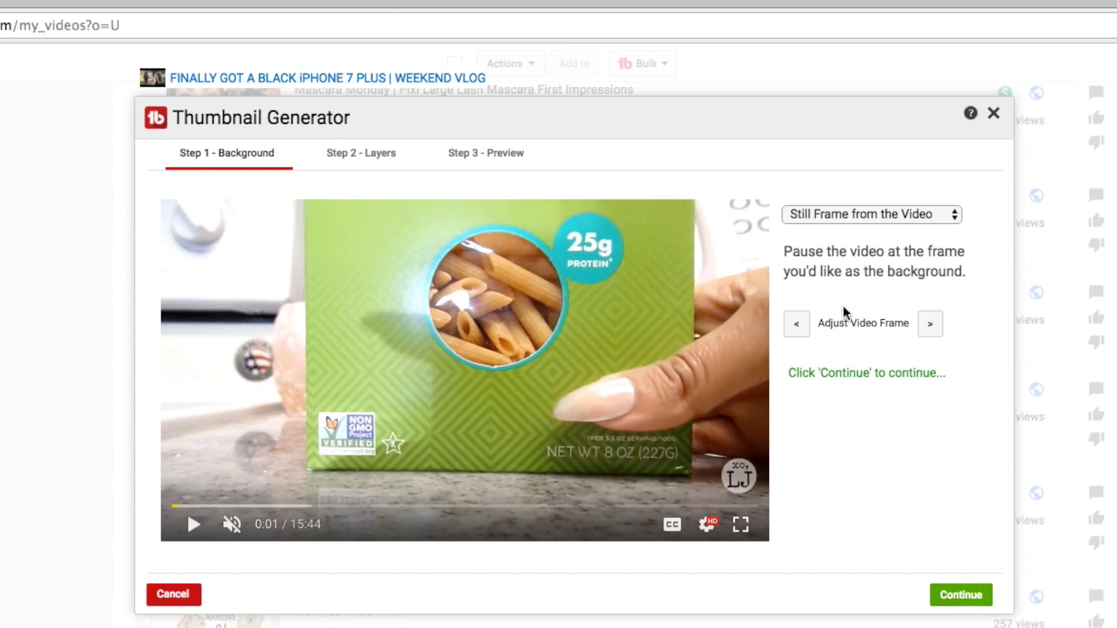
left_click(797, 325)
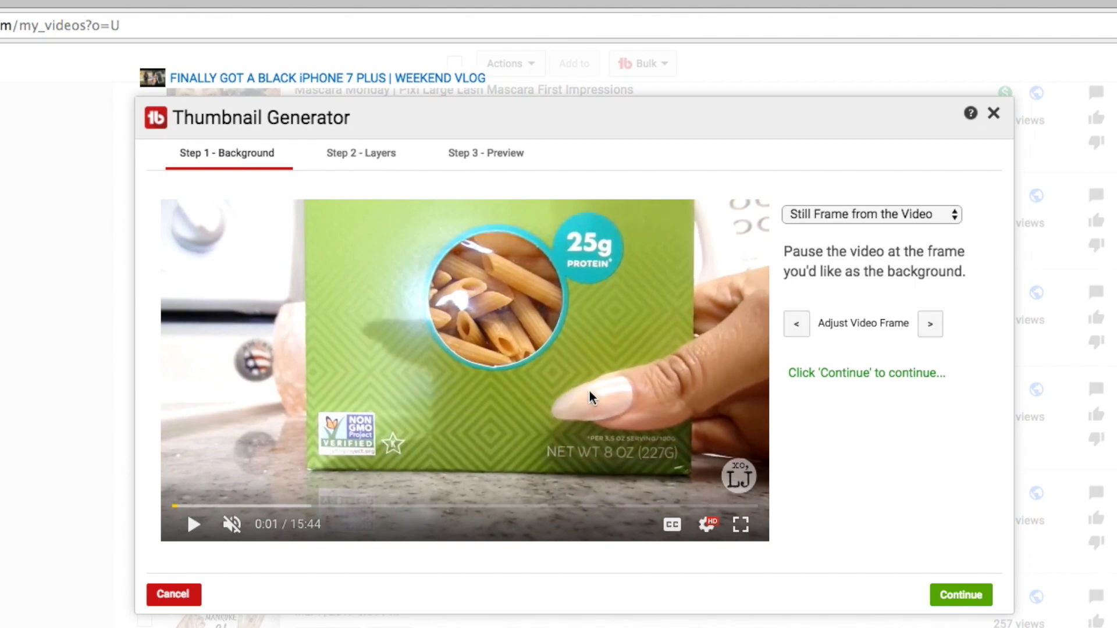
left_click(925, 324)
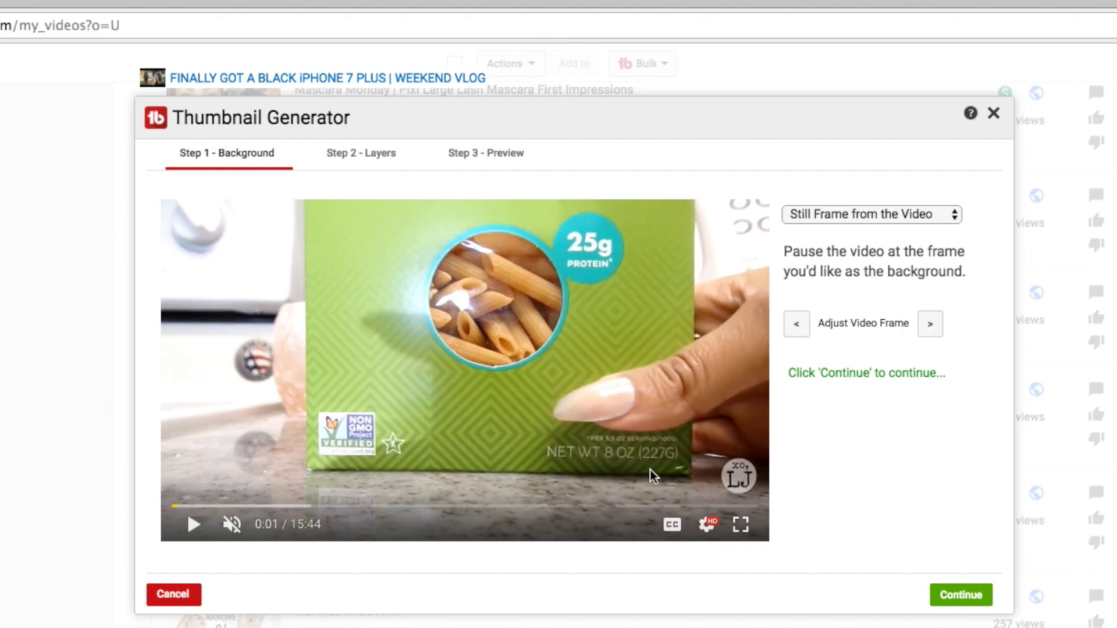
left_click(961, 595)
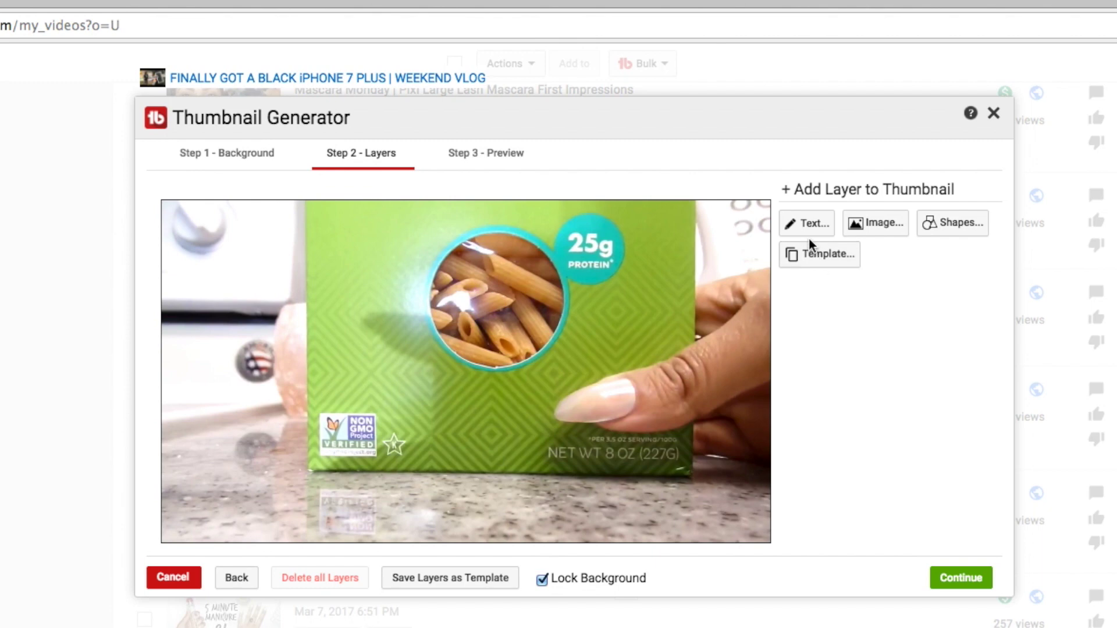
Add a red XL text layer reading "day in the life" in Archivo Black and move it below the pasta window
left_click(830, 232)
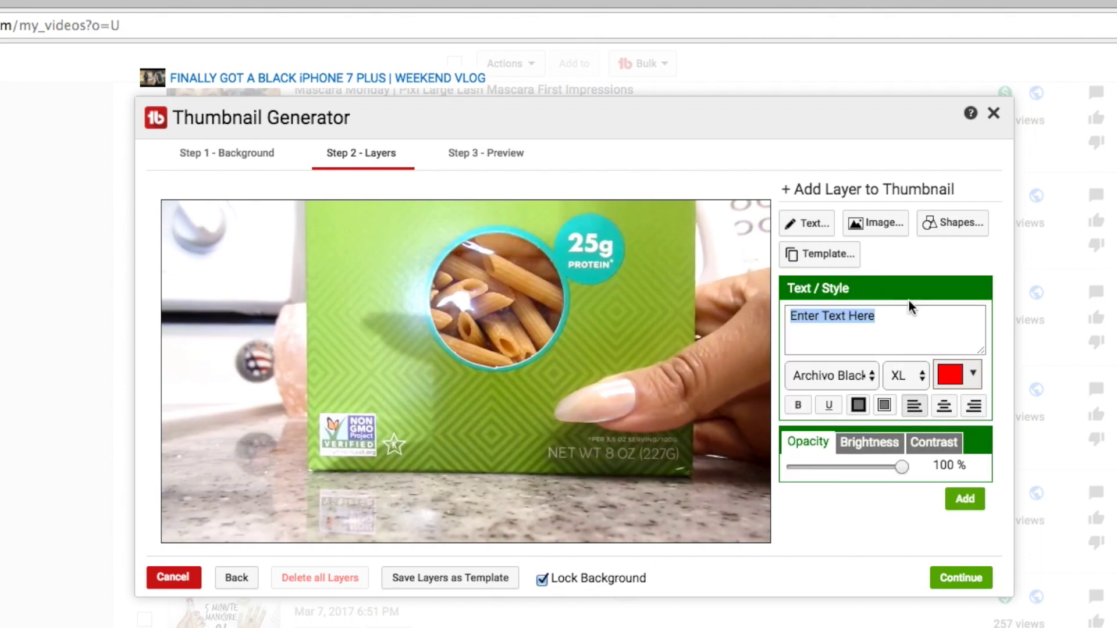
key("ctrl+t")
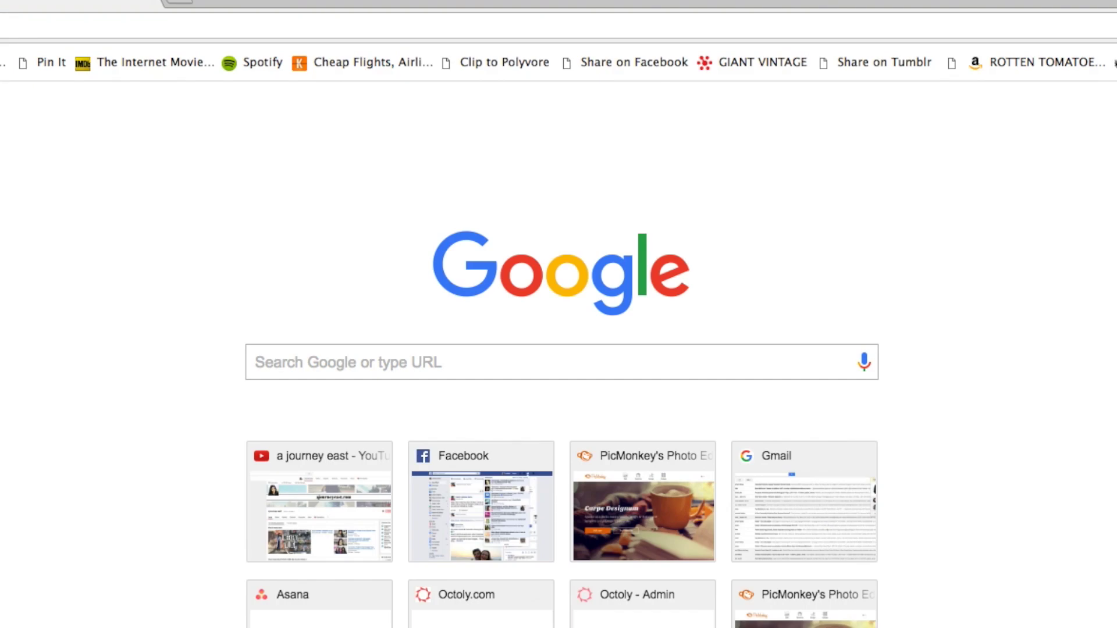
key("ctrl+w")
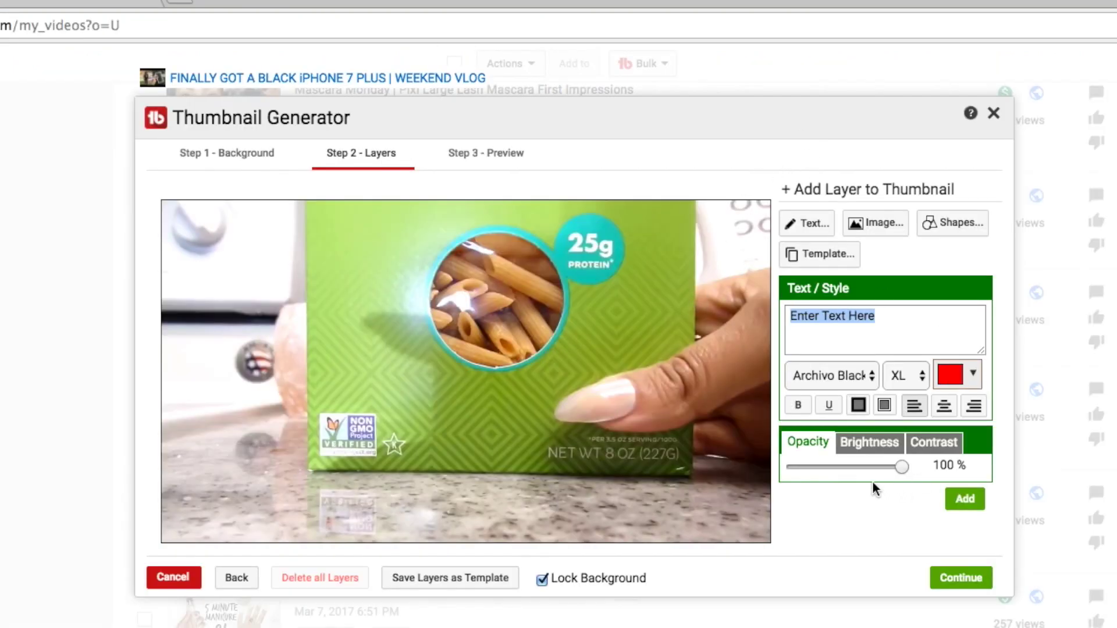
triple_click(884, 336)
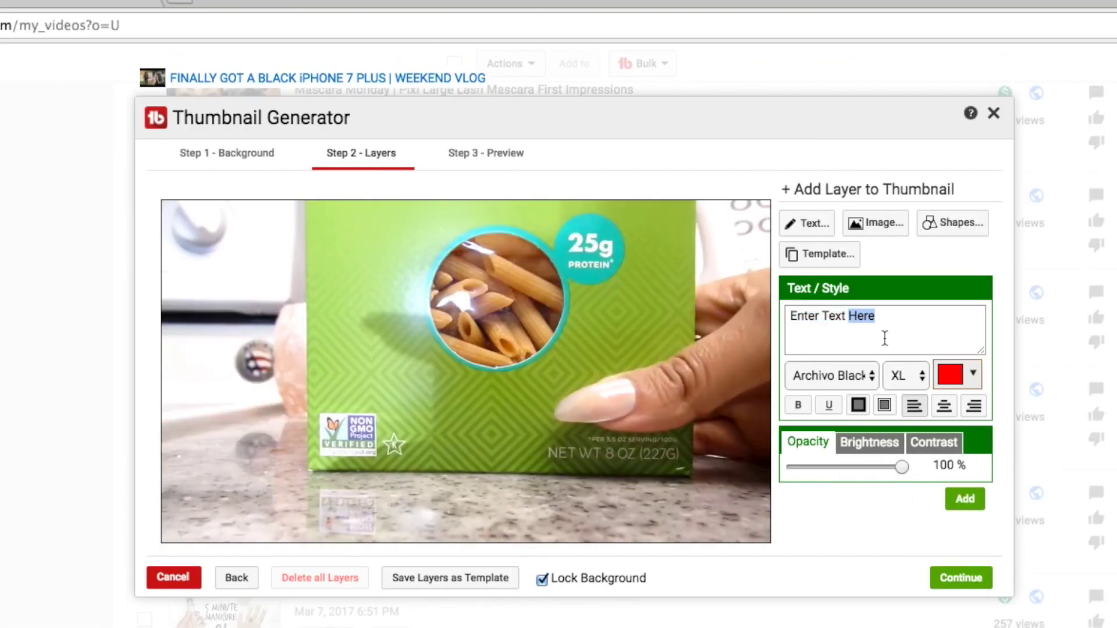
type("day in the life")
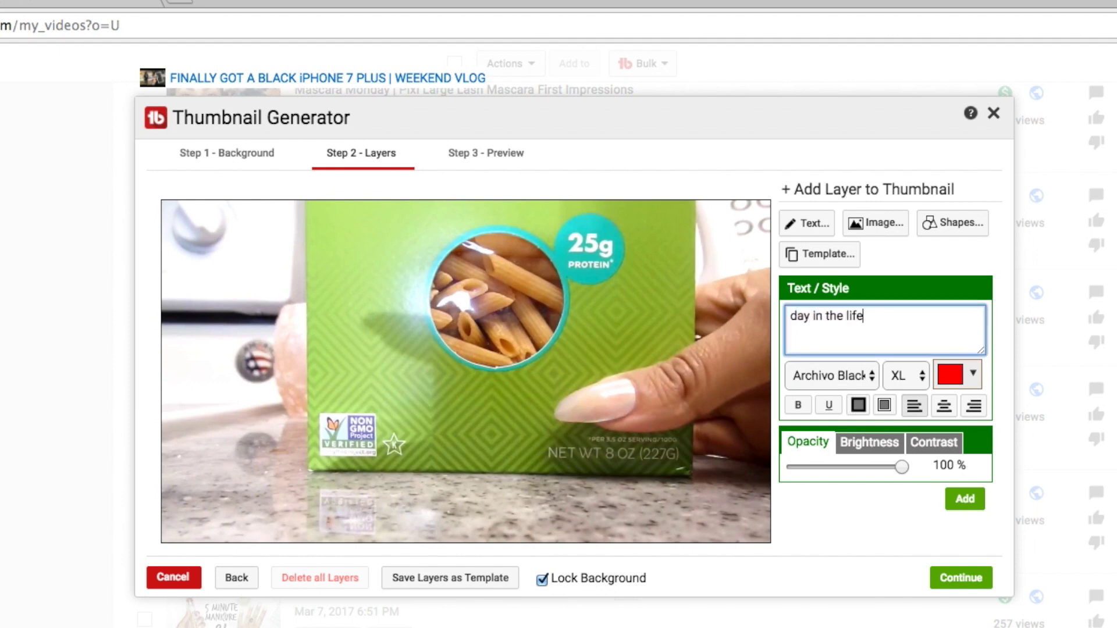
left_click(975, 465)
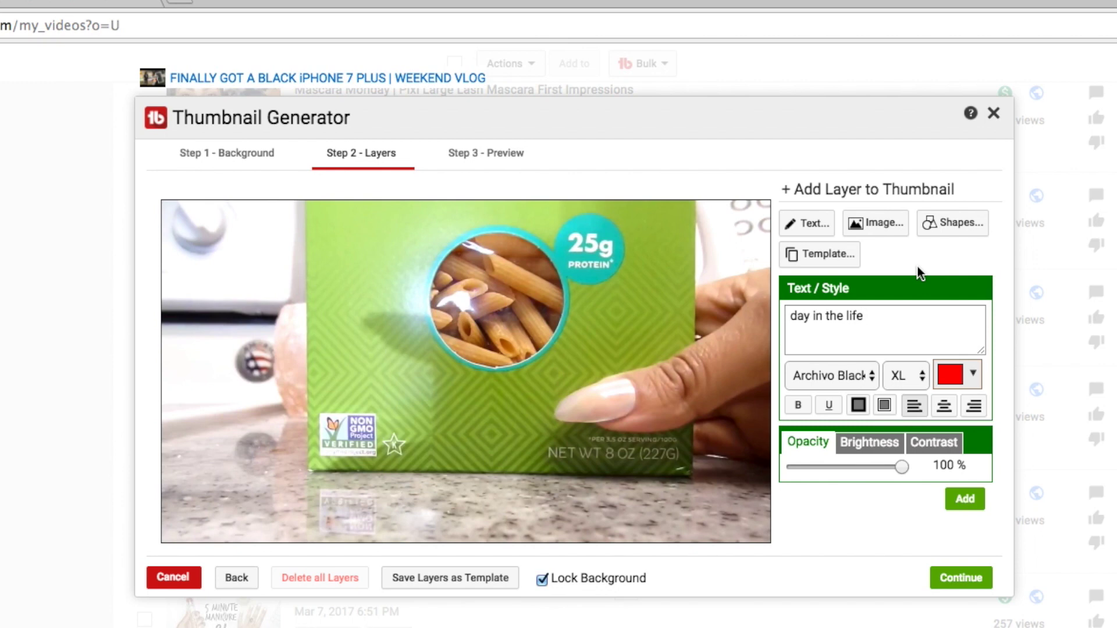
left_click(965, 501)
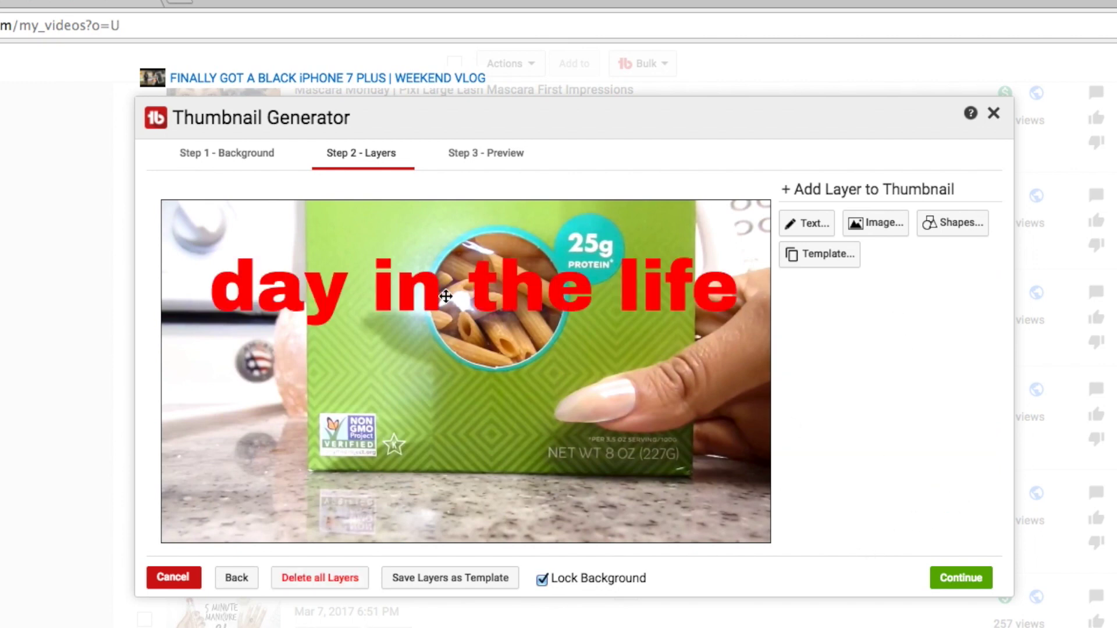
left_click_drag(442, 277, 438, 365)
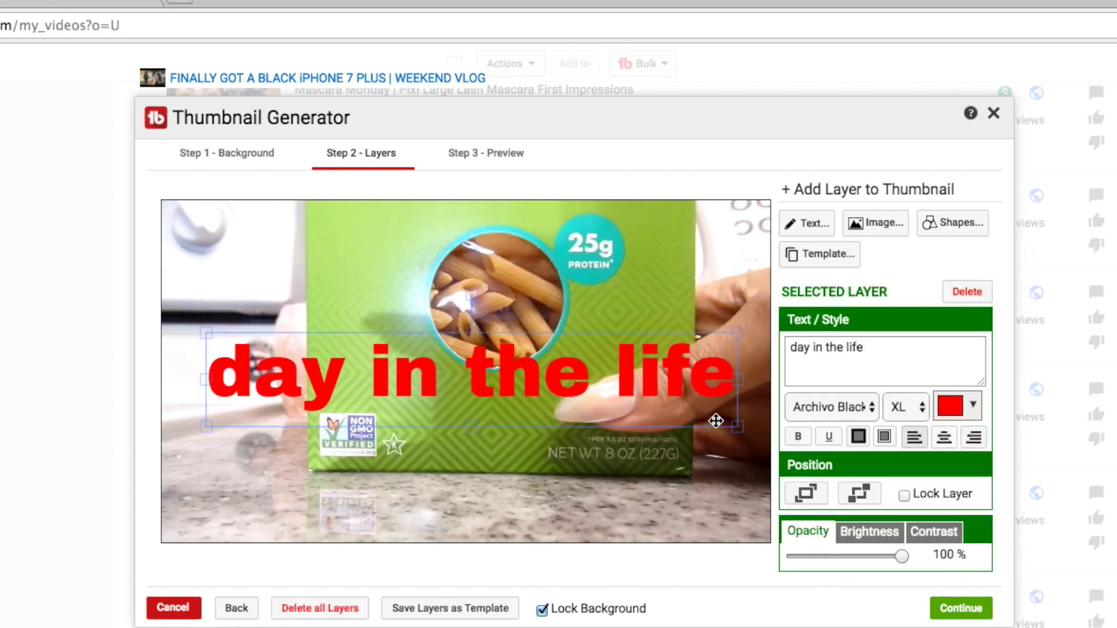
Try the Coda, Luckiest Guy and Permanent Marker fonts on the text layer, ending with Sigmar One
left_click(837, 413)
left_click(835, 439)
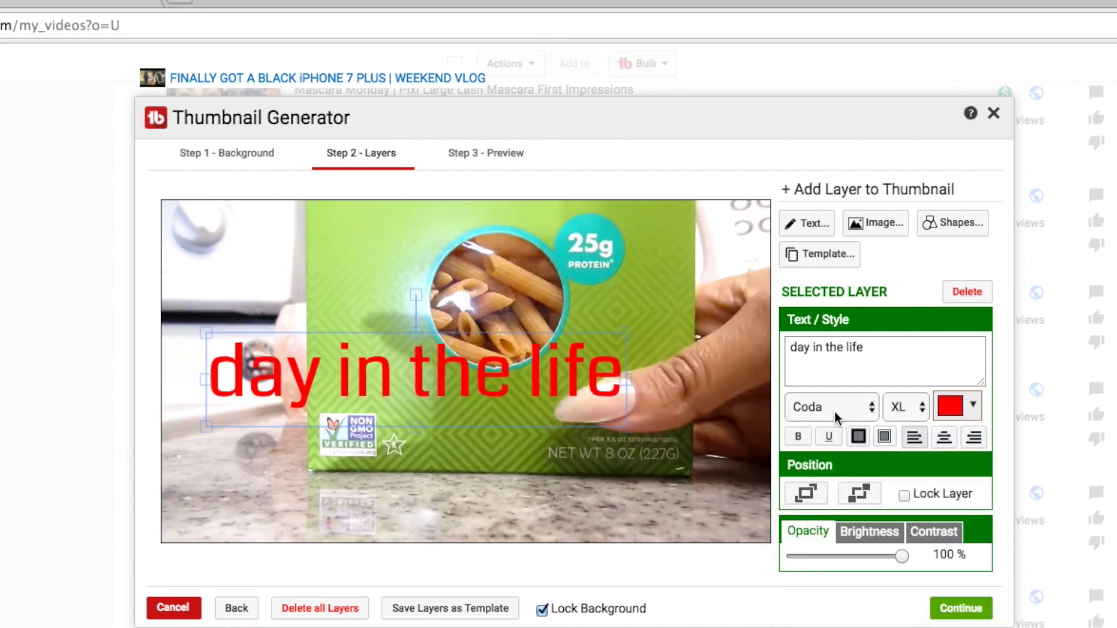
left_click(834, 408)
left_click(860, 457)
left_click(822, 415)
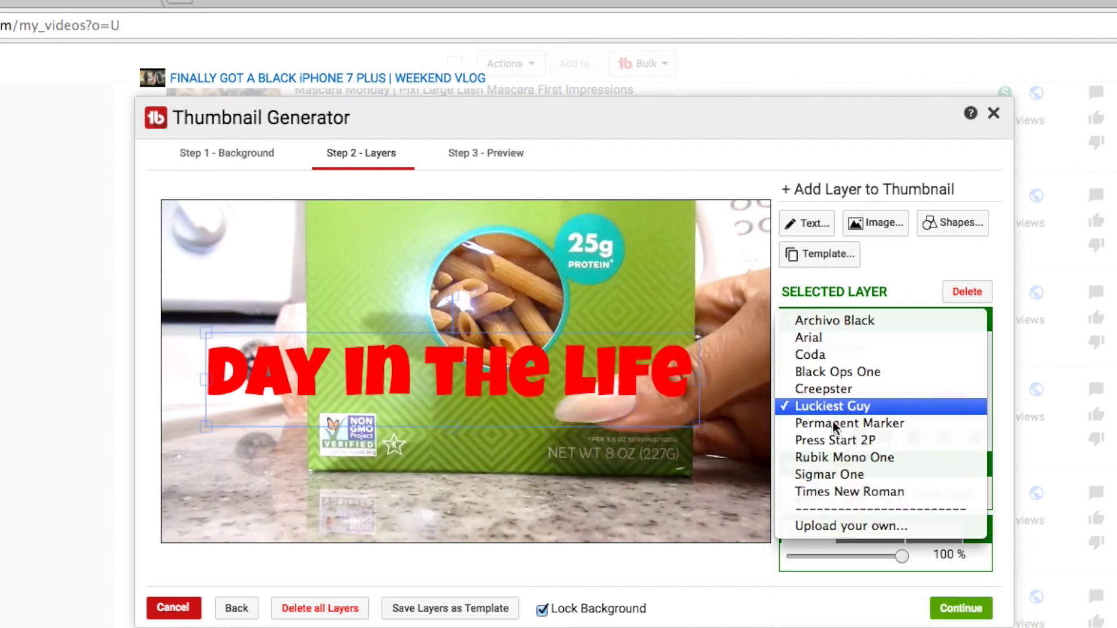
left_click(831, 422)
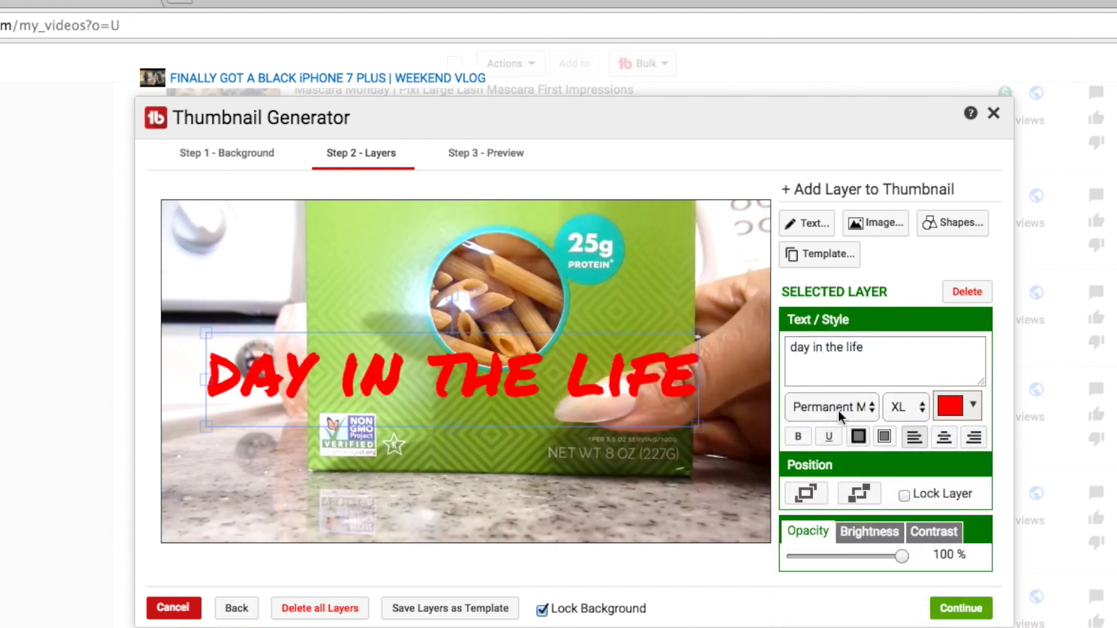
left_click(812, 406)
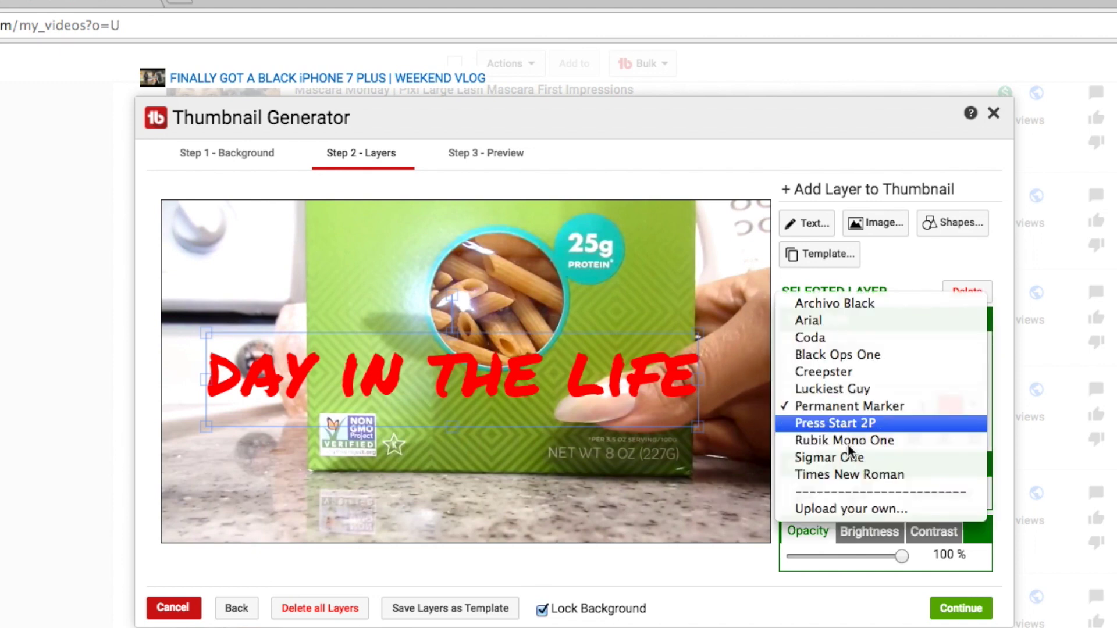
left_click(822, 391)
left_click(838, 406)
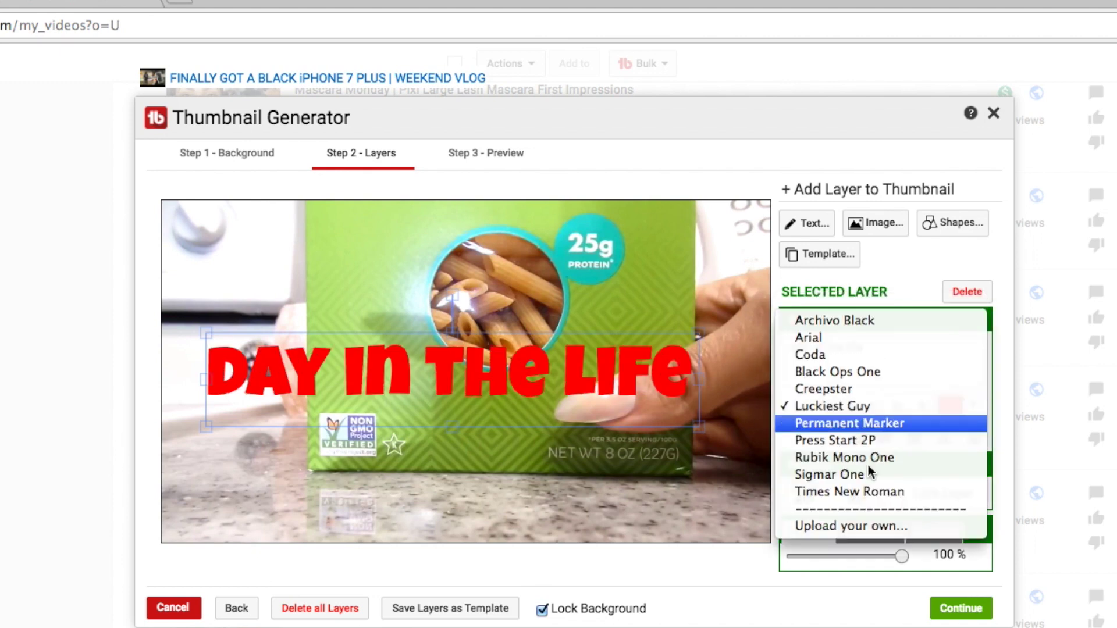
left_click(860, 471)
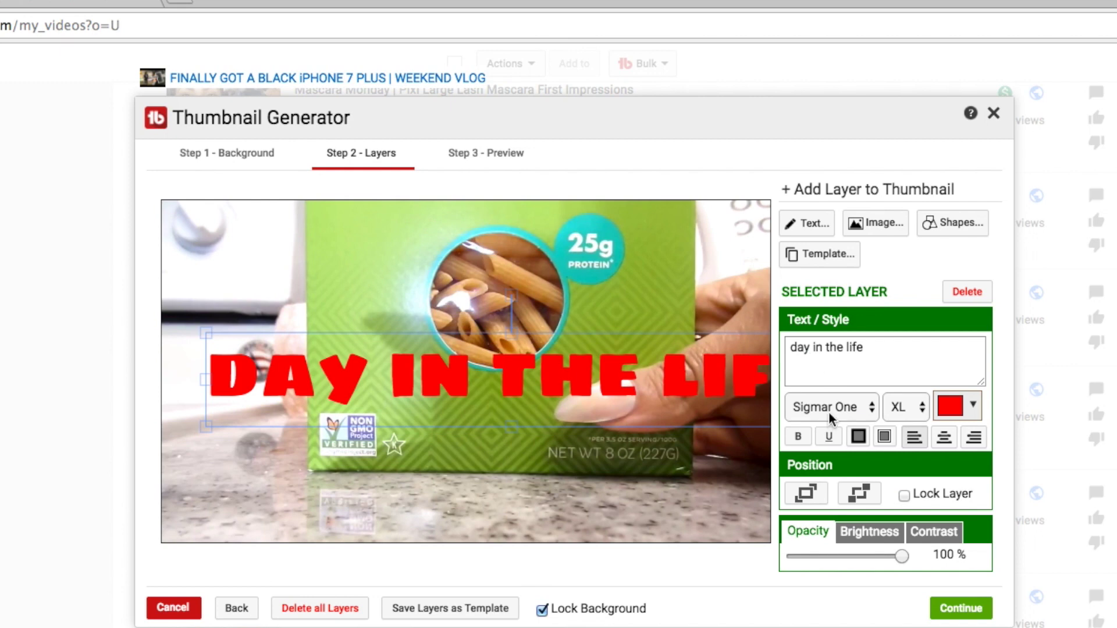
Choose to upload a custom font, switch to DaFont and search it for "impact label"
left_click(828, 411)
left_click(833, 459)
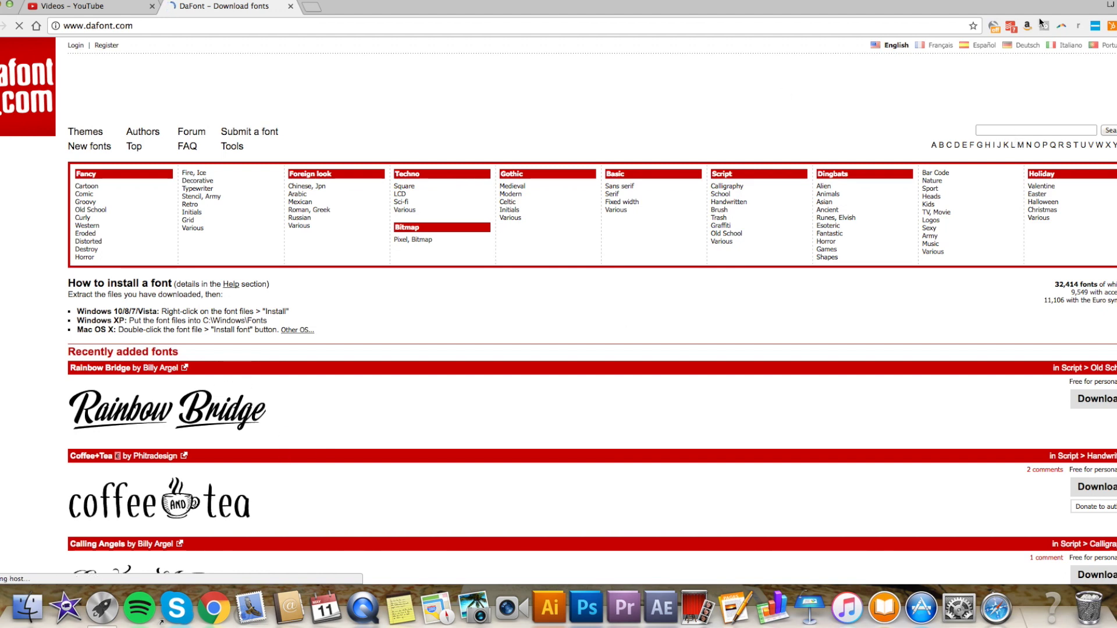
left_click(1002, 131)
type("h")
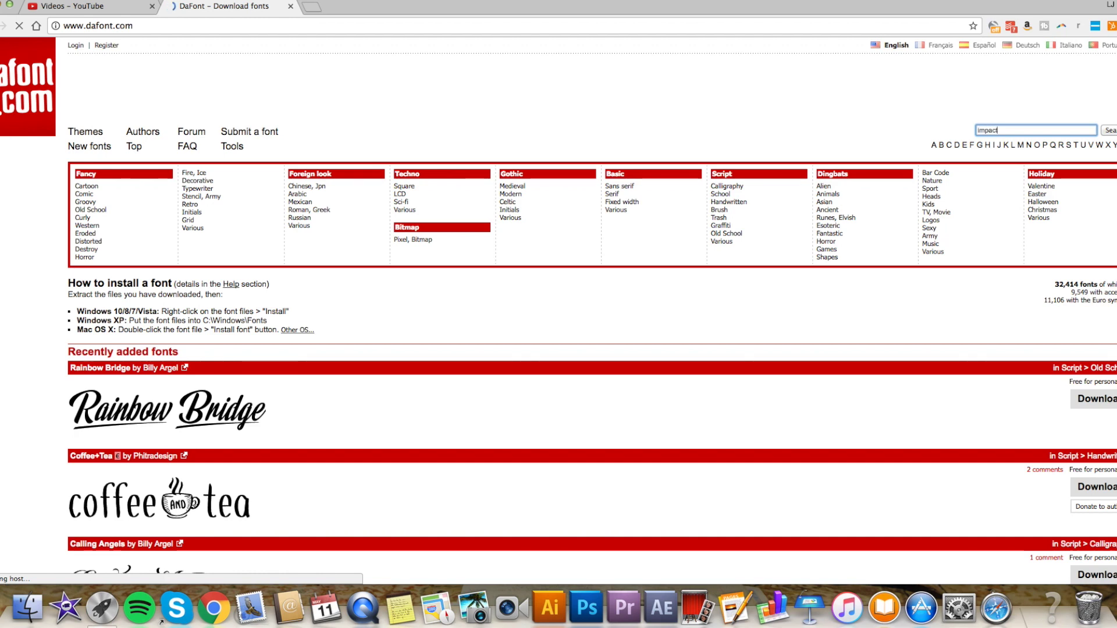
key("Return")
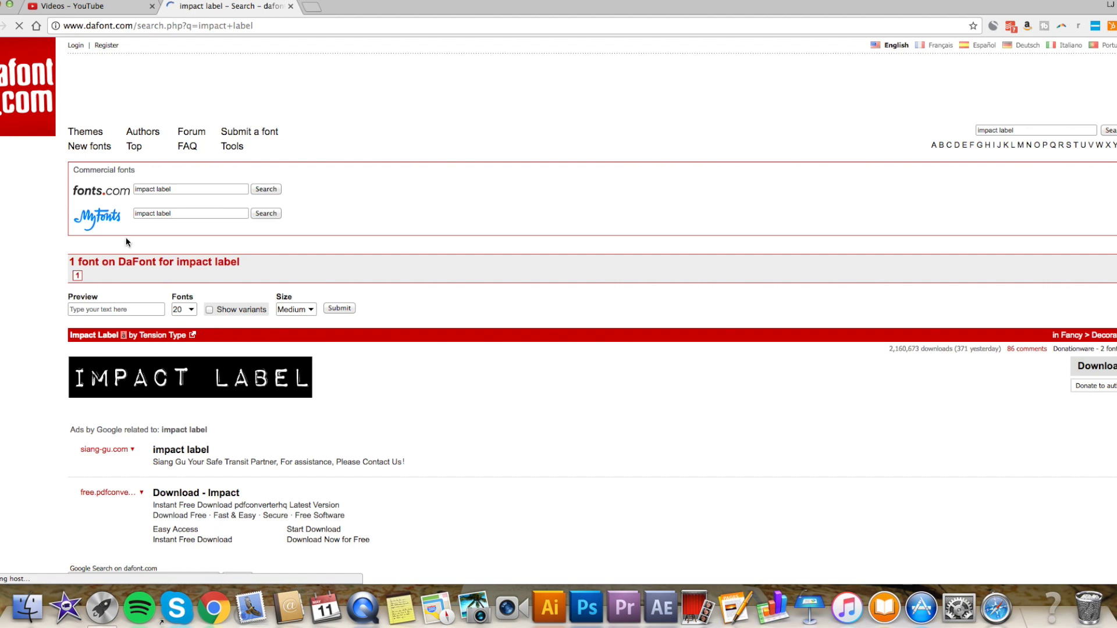
Download the Impact Label font as a Zip archive named impact_label into the Documents folder
left_click(1087, 366)
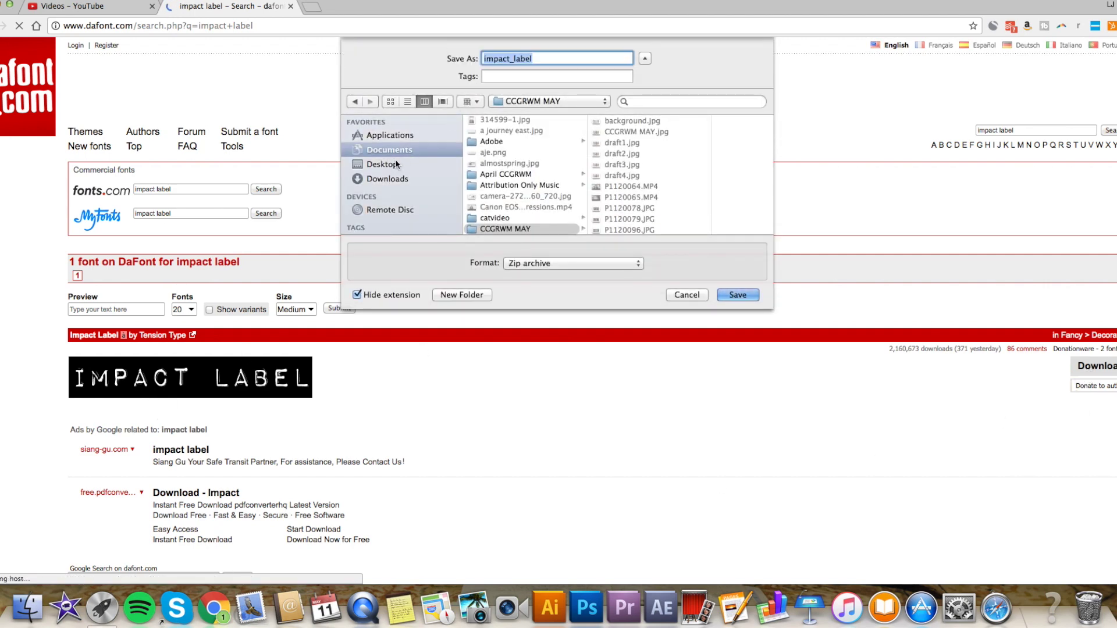
left_click(394, 152)
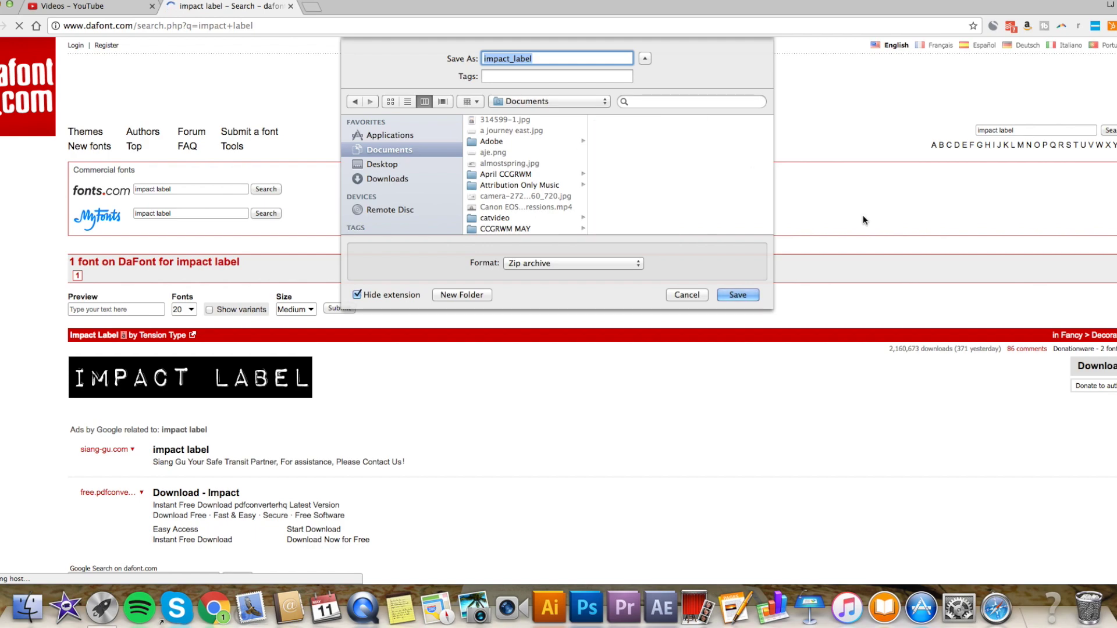
left_click(745, 302)
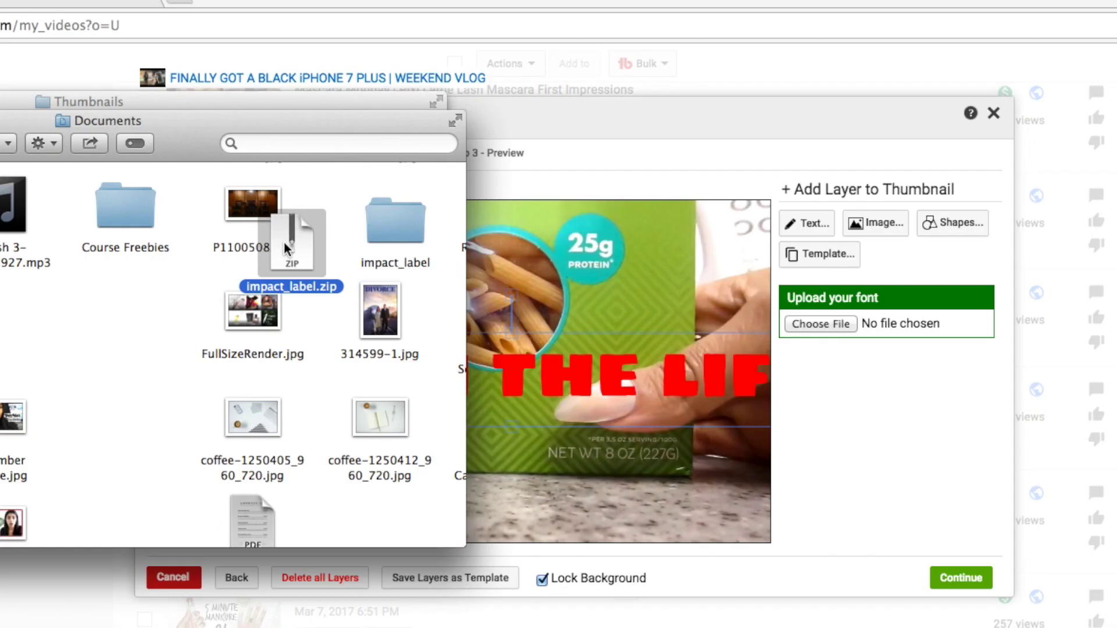
Upload the font from the extracted impact_label folder to the Thumbnail Generator and select Impact Label as the text font
left_click(133, 302)
left_click_drag(292, 253, 131, 350)
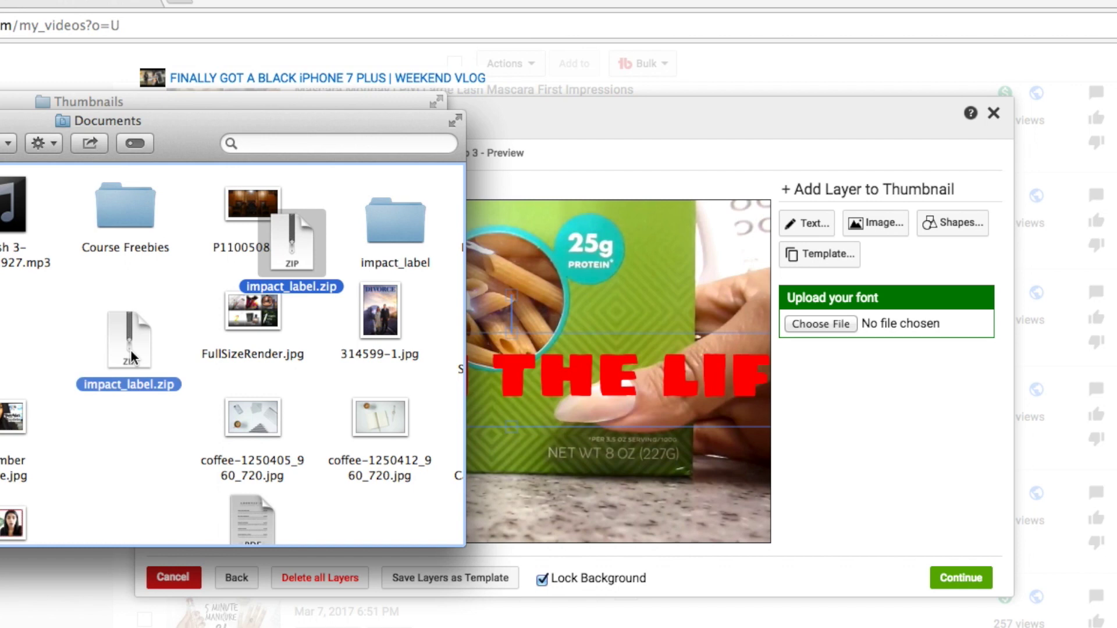
double_click(396, 219)
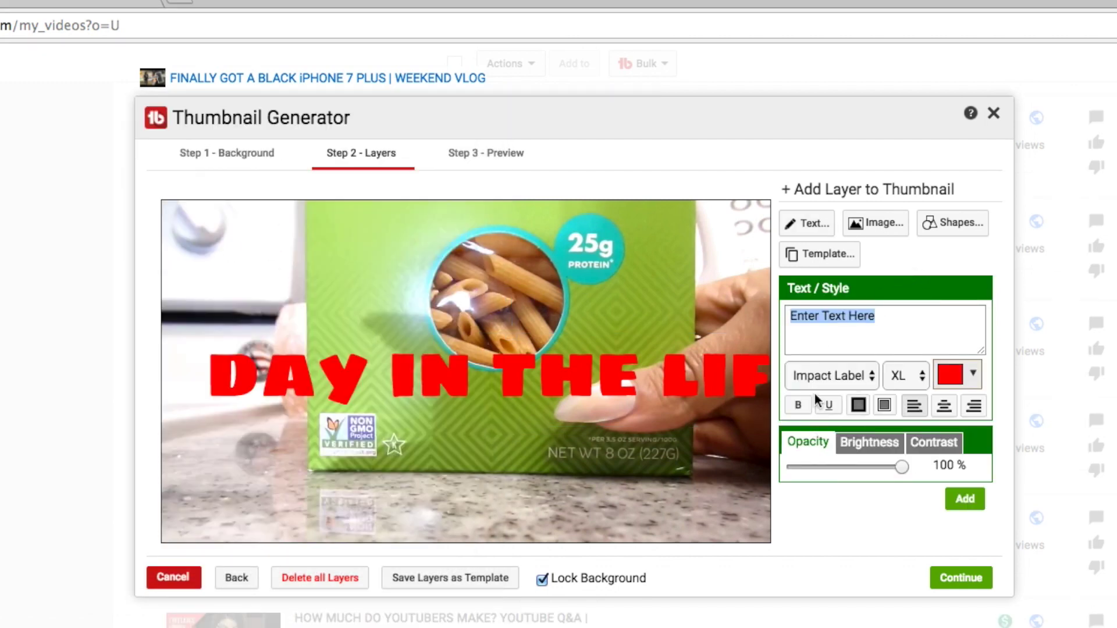
left_click(829, 375)
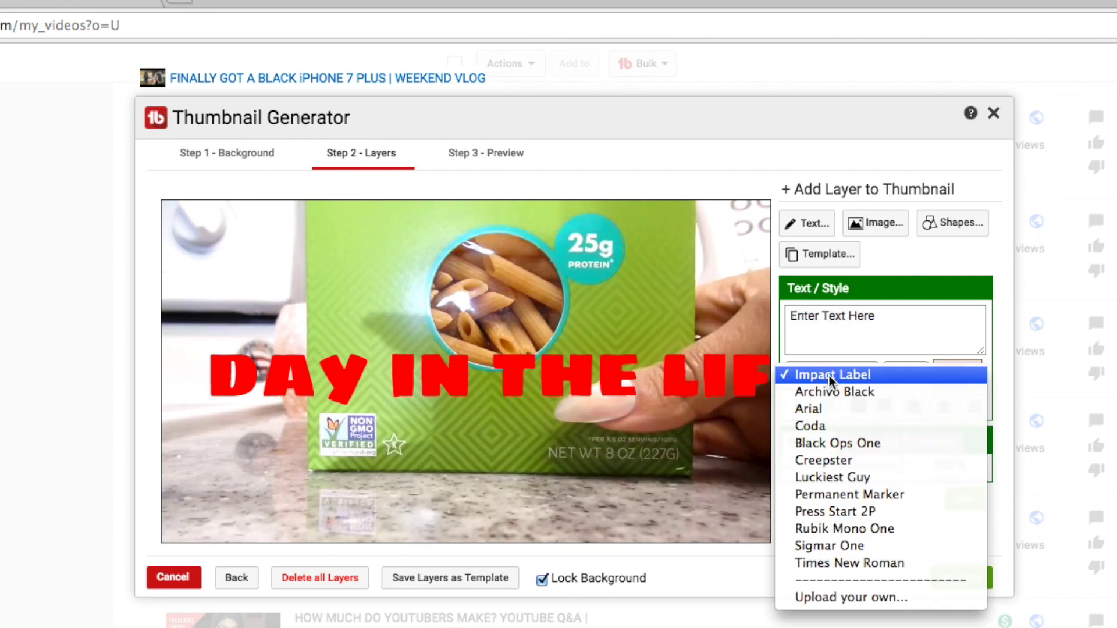
left_click(819, 372)
left_click(894, 320)
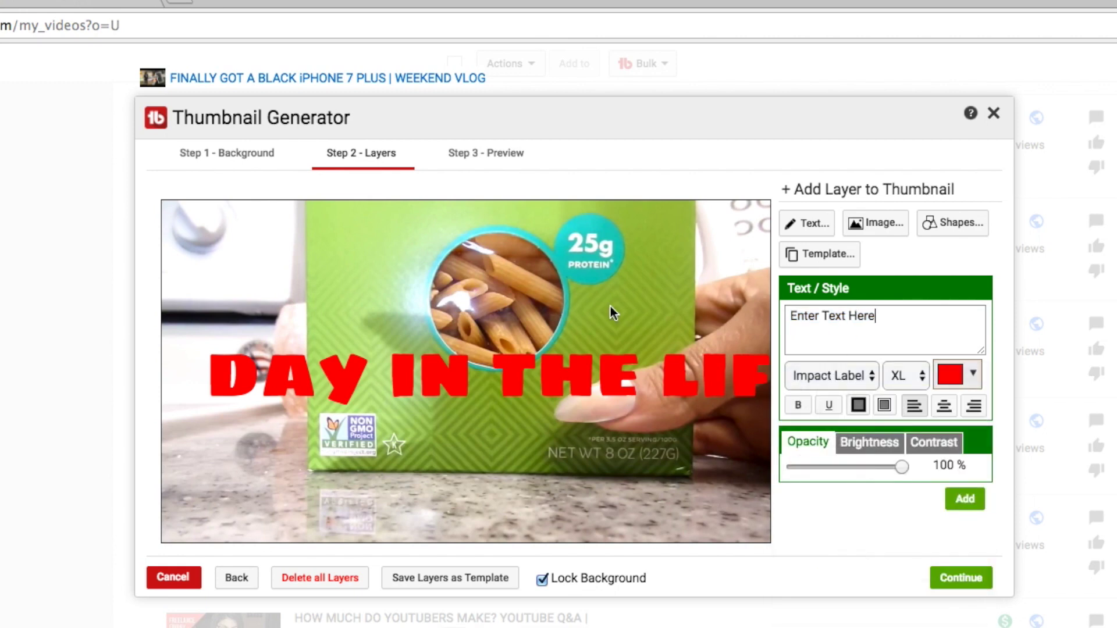
Replace the Sigmar One text layer with a new red XL "day in the life" layer set to Impact Label
left_click(442, 411)
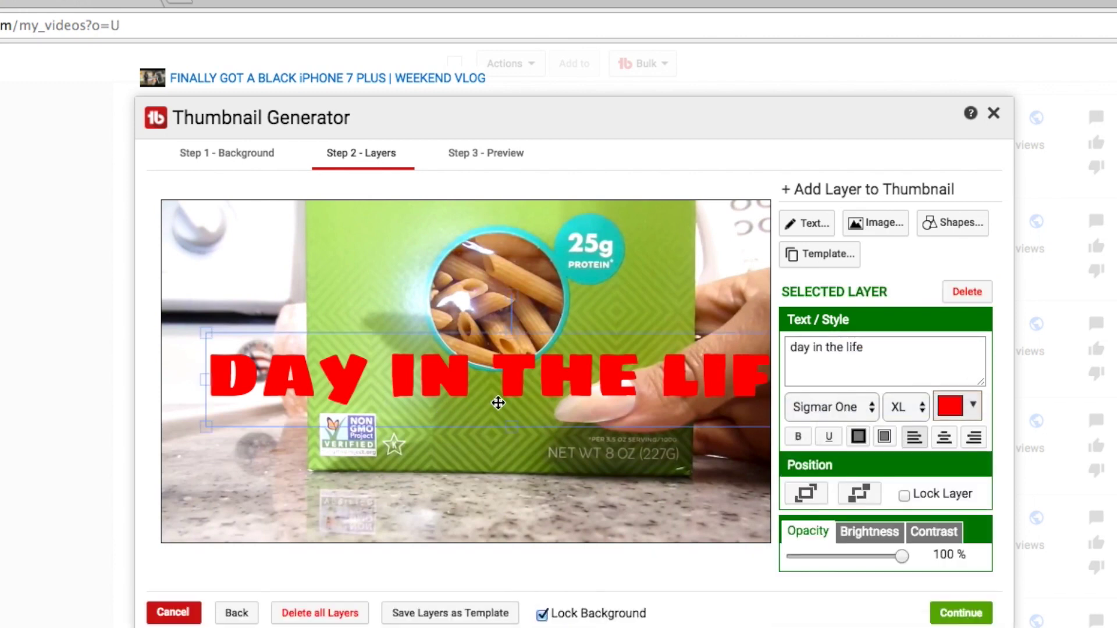
left_click(966, 294)
left_click(805, 223)
left_click(898, 315)
triple_click(897, 314)
type("day in th")
left_click(840, 370)
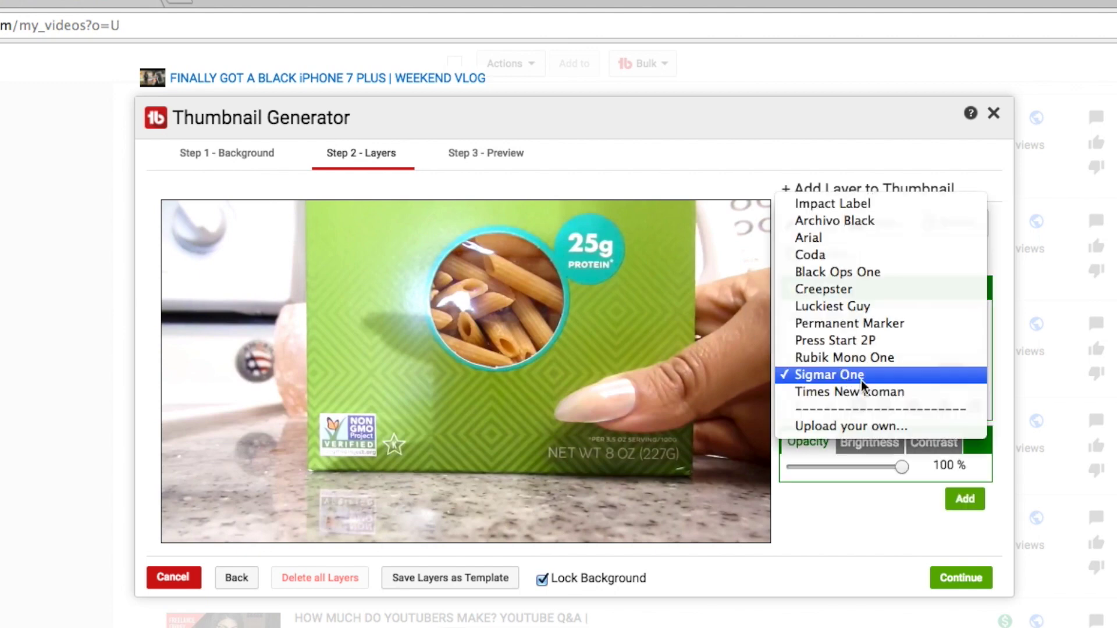
left_click(836, 203)
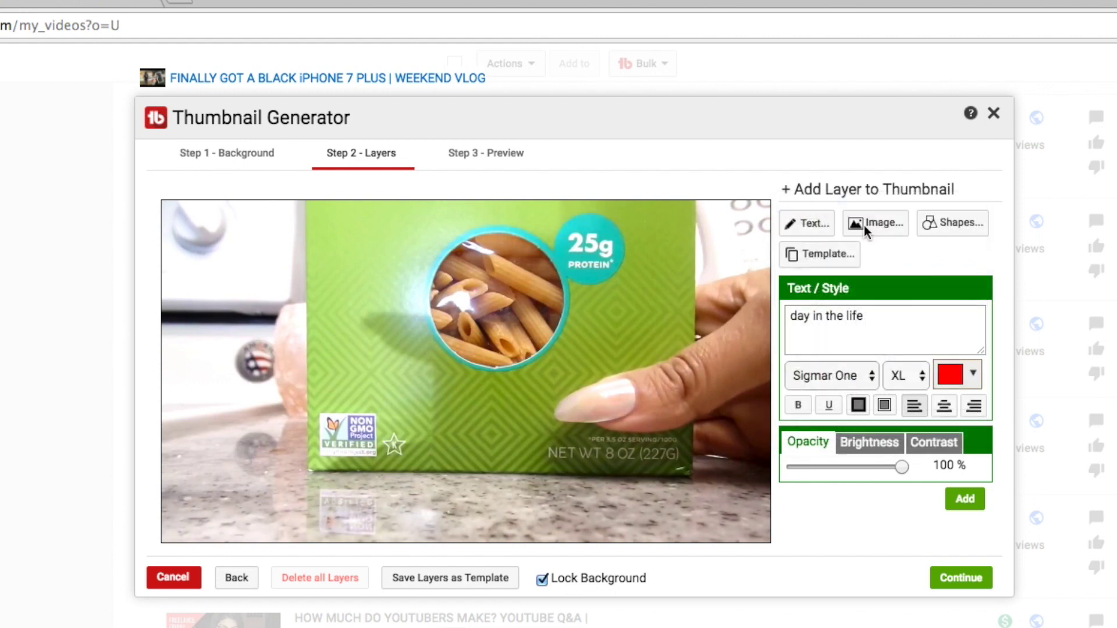
left_click(964, 500)
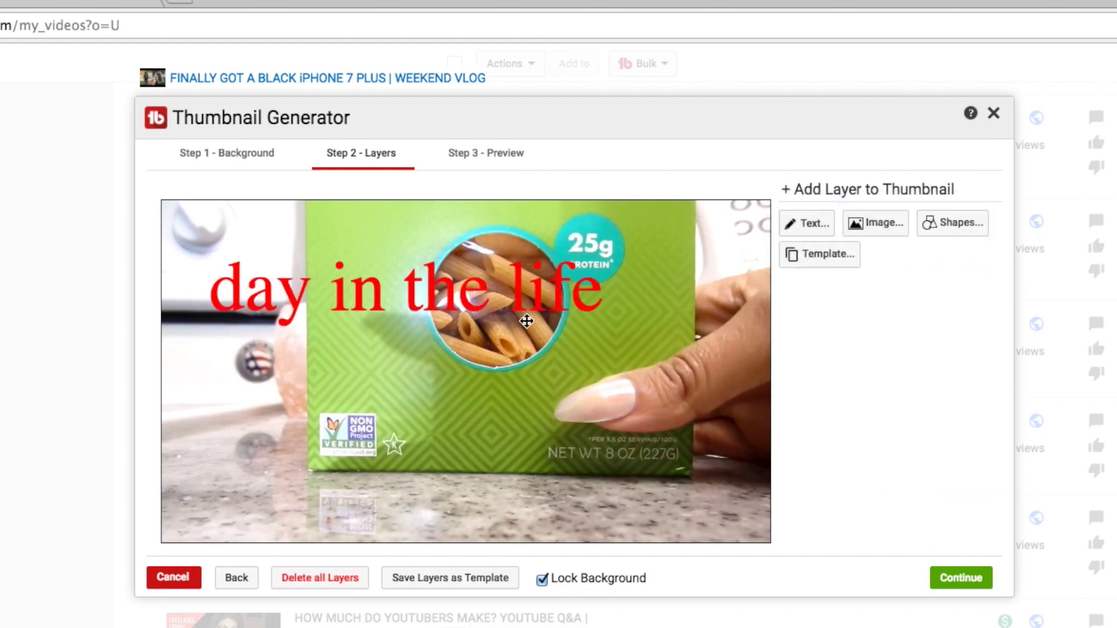
Change the "day in the life" text layer's colour from red to black
left_click(486, 297)
left_click(626, 312)
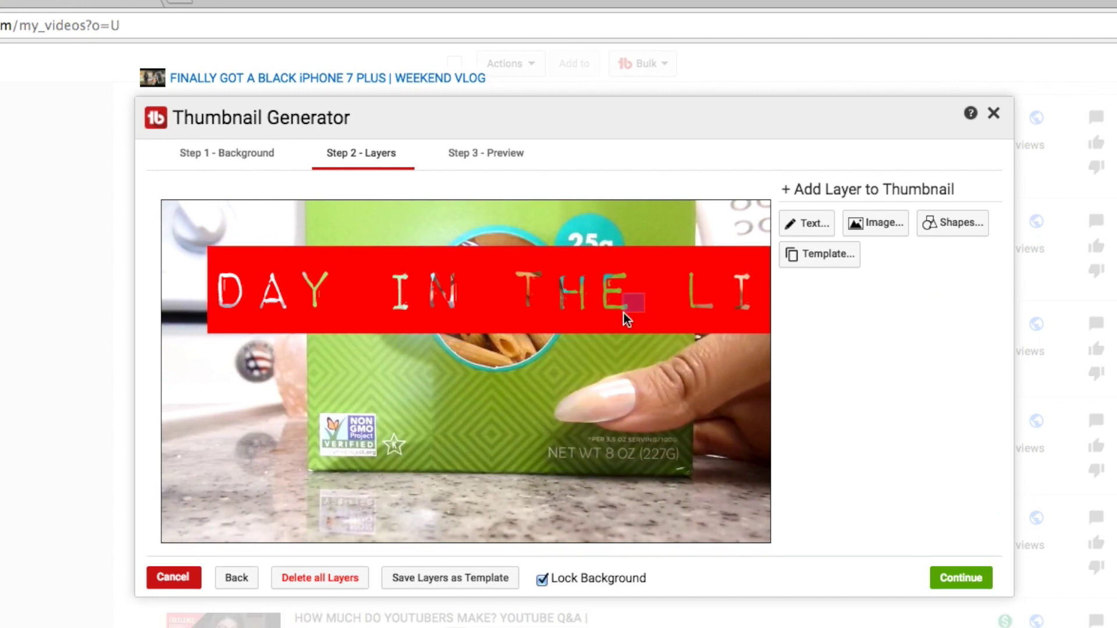
left_click(620, 313)
left_click(954, 405)
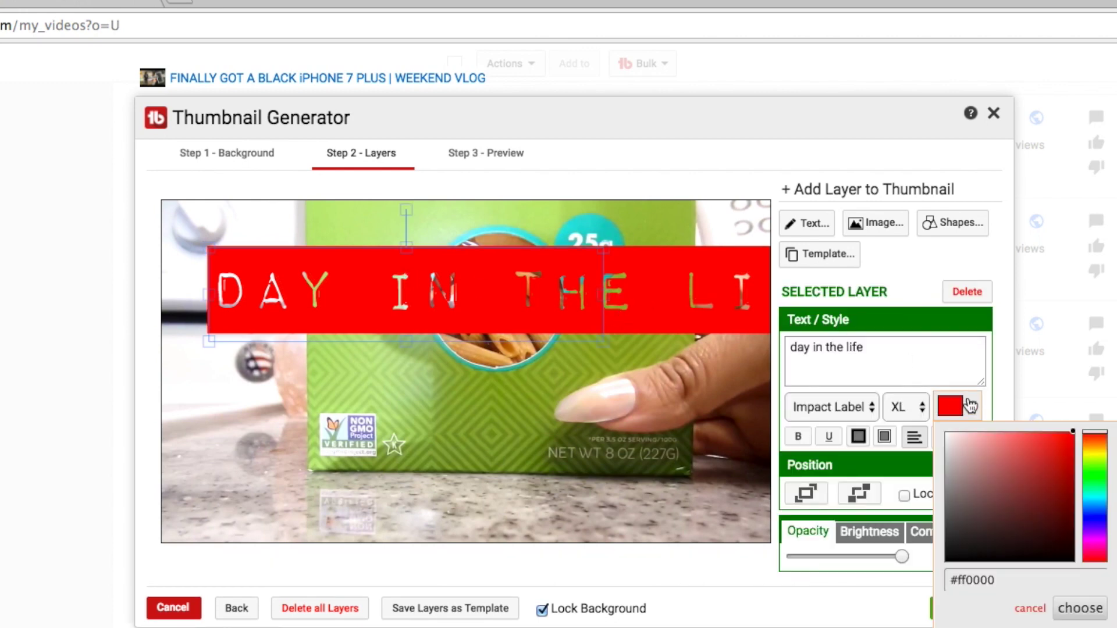
mouse_move(984, 558)
left_mouse_down()
mouse_move(977, 566)
mouse_move(955, 553)
mouse_move(945, 587)
left_mouse_up()
left_click(1067, 609)
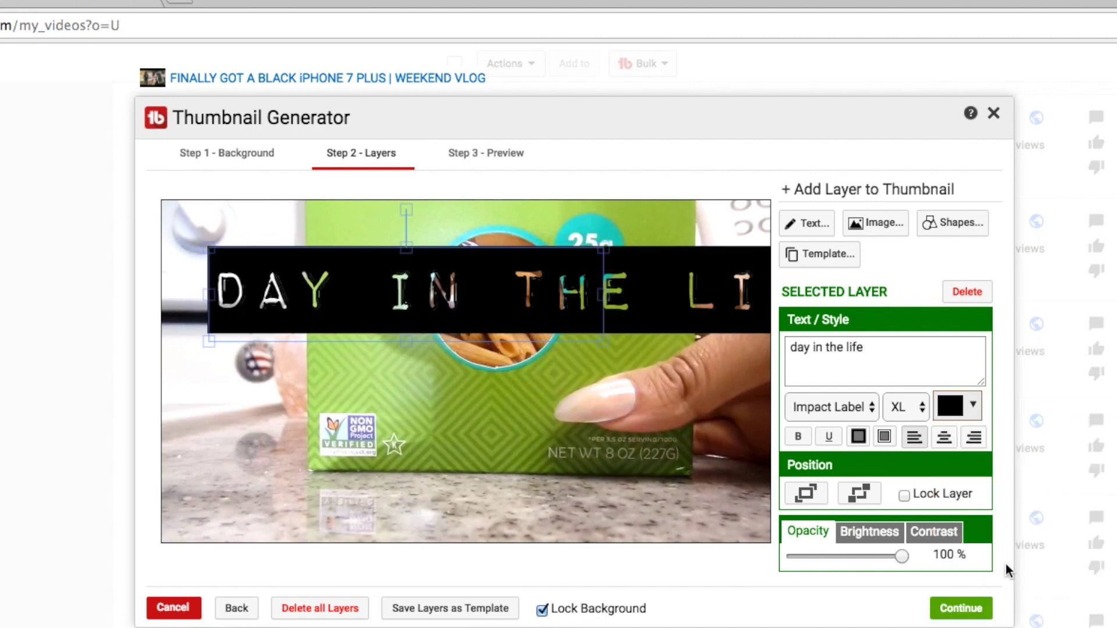
Shrink the black "day in the life" label until the whole phrase fits the thumbnail, and move it just below the pasta window
left_click(669, 294)
left_click(352, 262)
left_click_drag(239, 262, 338, 286)
left_click(628, 278)
left_click(353, 307)
left_click_drag(353, 307, 278, 379)
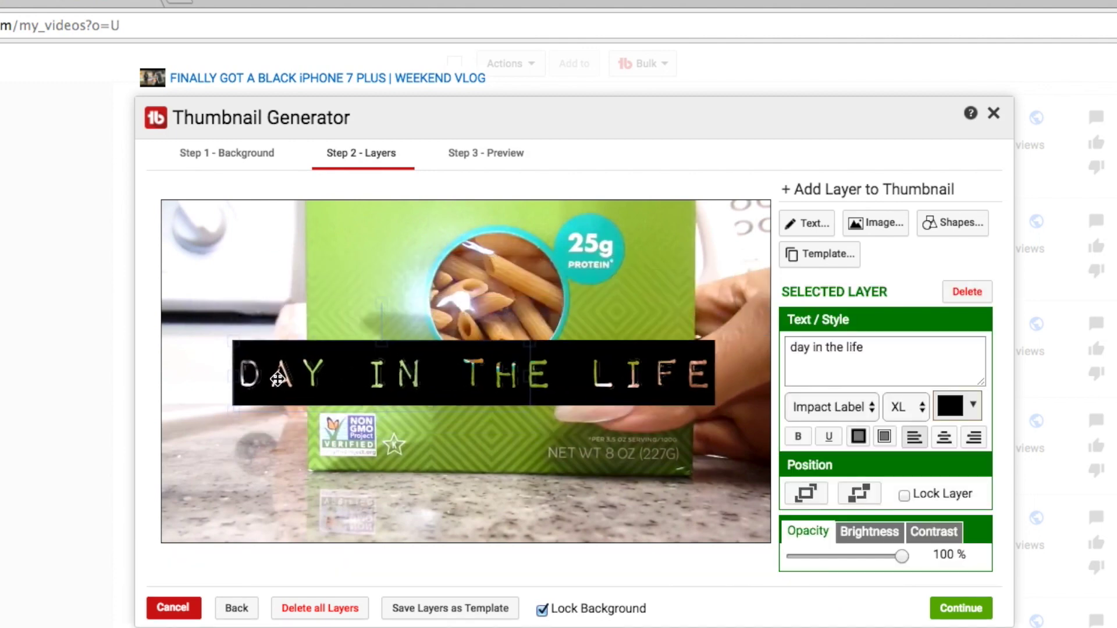
Move the "day in the life" label to the bottom of the thumbnail and centre it below the pasta box
left_click(280, 278)
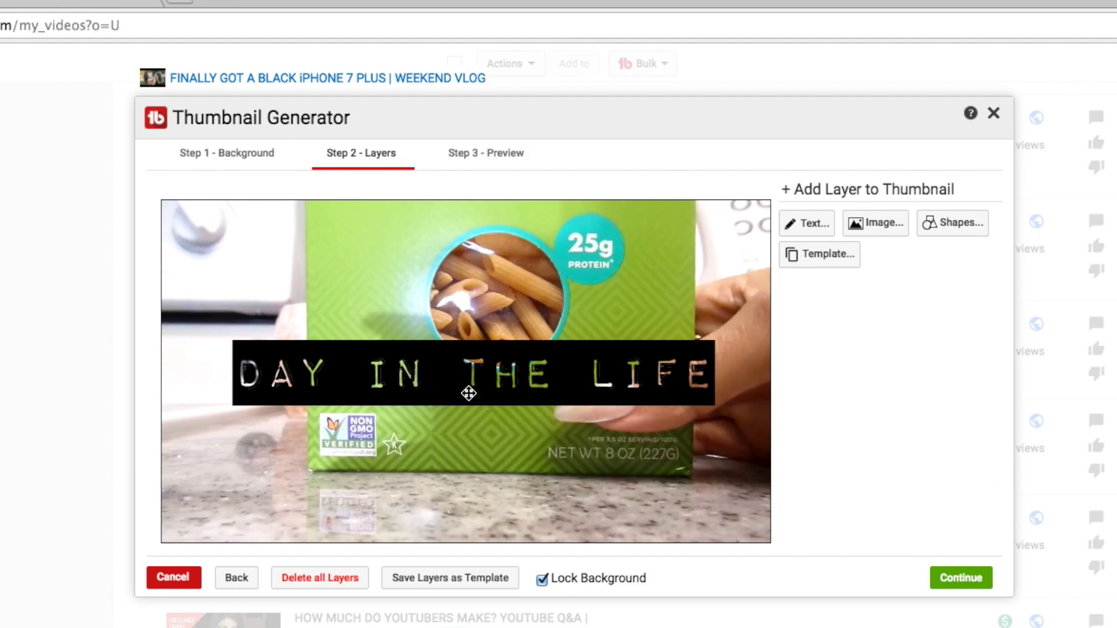
left_click(278, 374)
left_click_drag(278, 374, 278, 501)
left_click(560, 309)
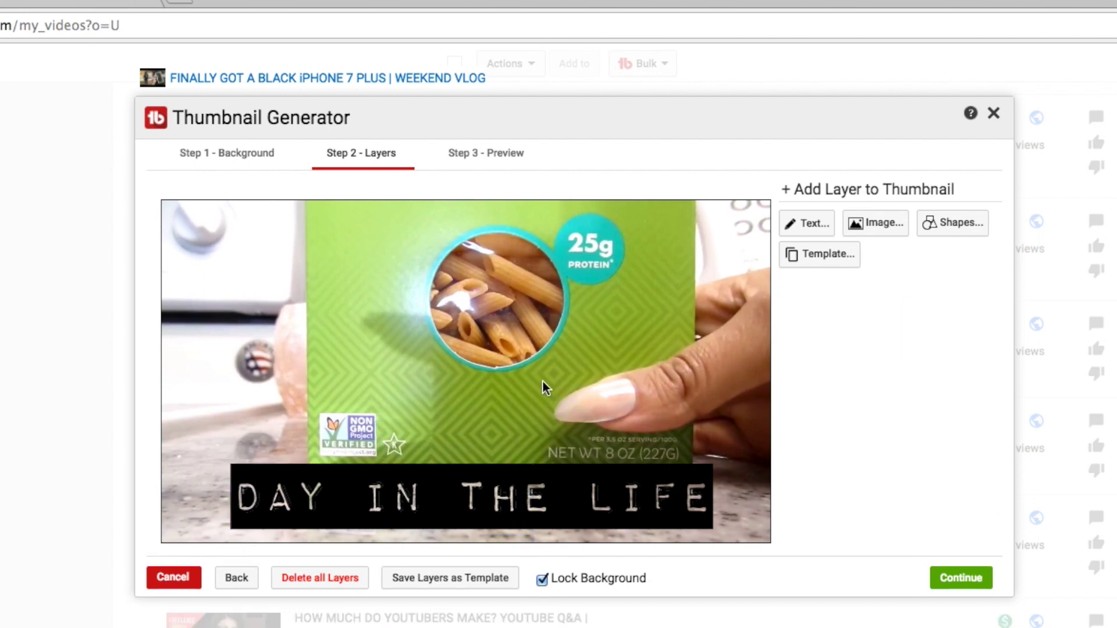
left_click_drag(250, 490, 258, 488)
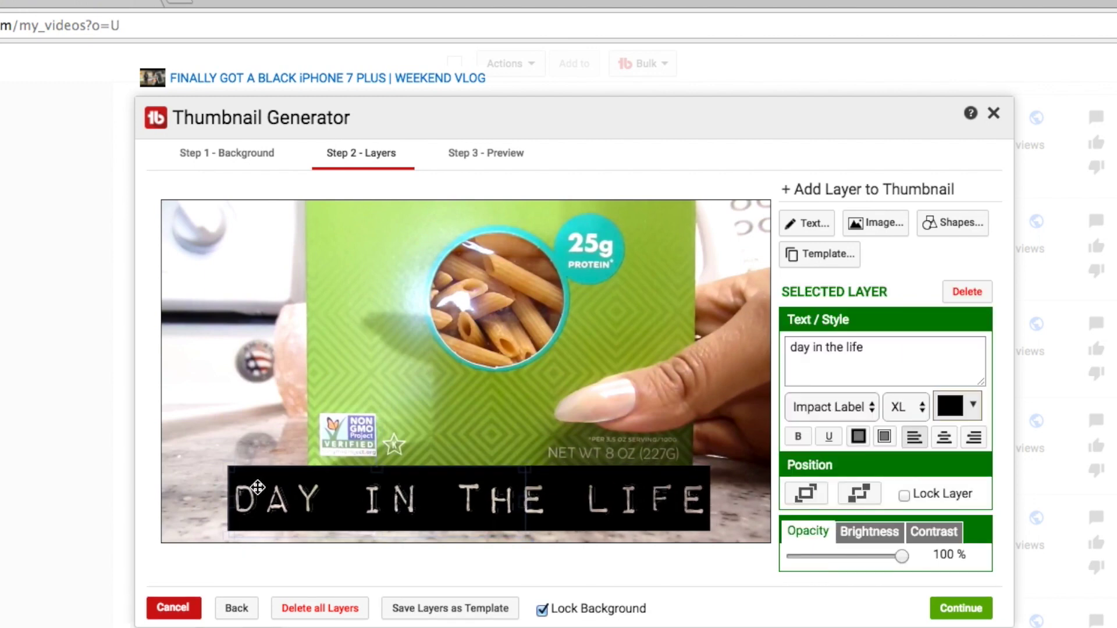
left_click(422, 300)
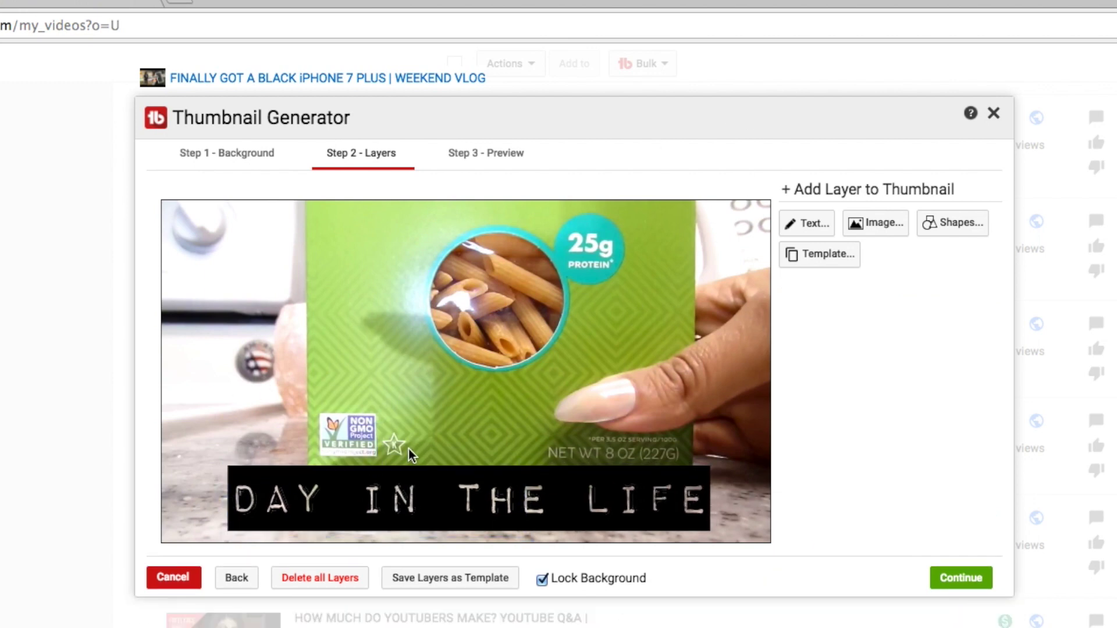
Add a solid red circle shape and place it in the white area left of the pasta box
left_click(958, 232)
left_click(848, 337)
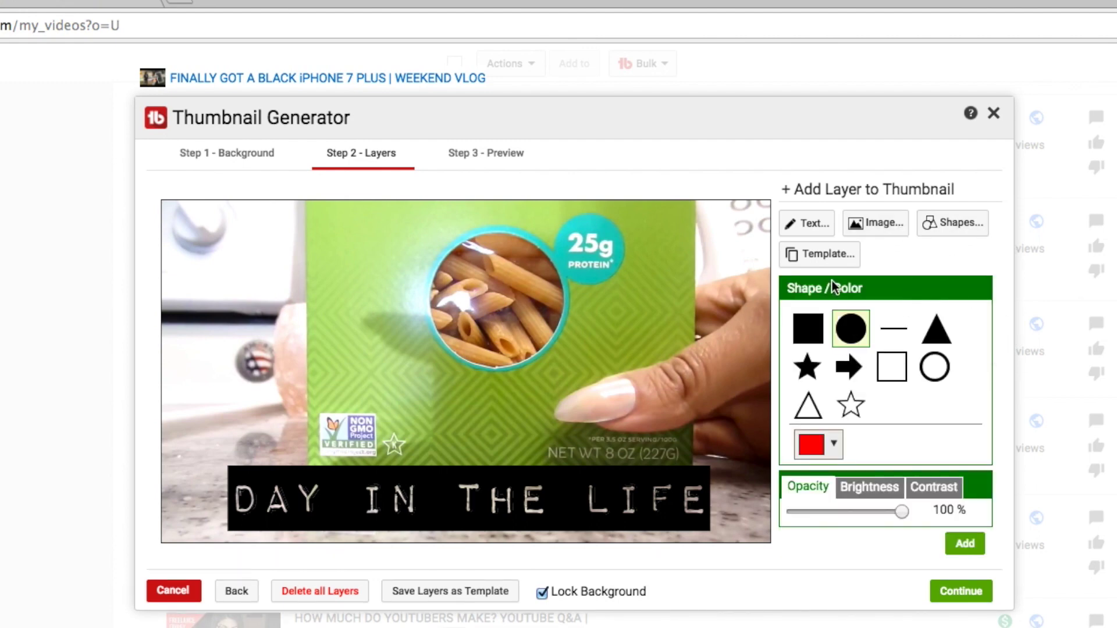
left_click(964, 543)
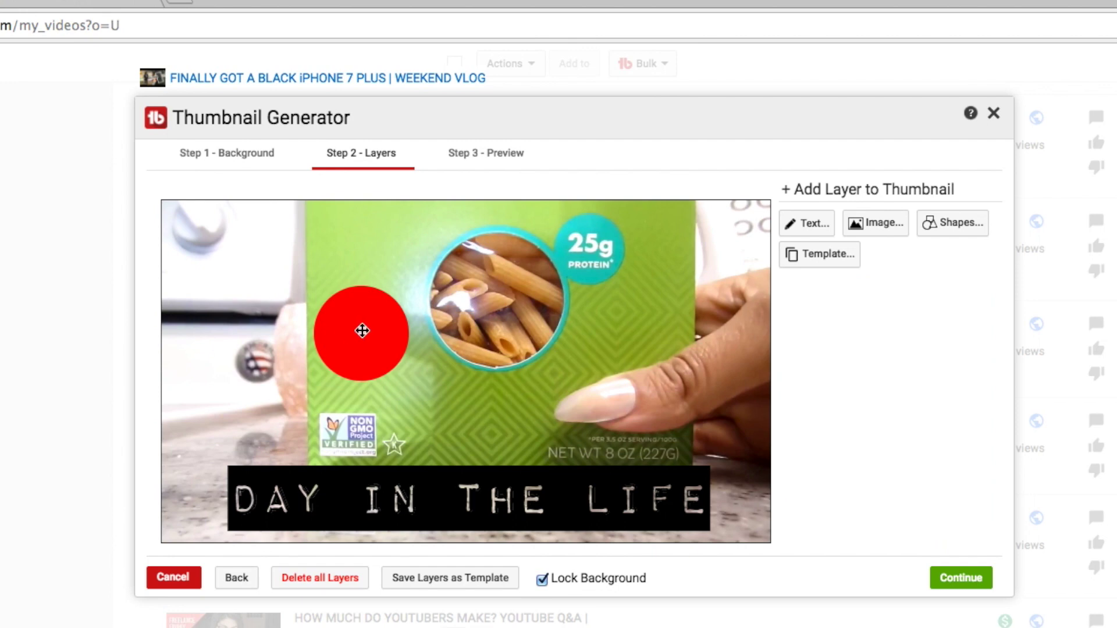
left_click_drag(352, 331, 239, 297)
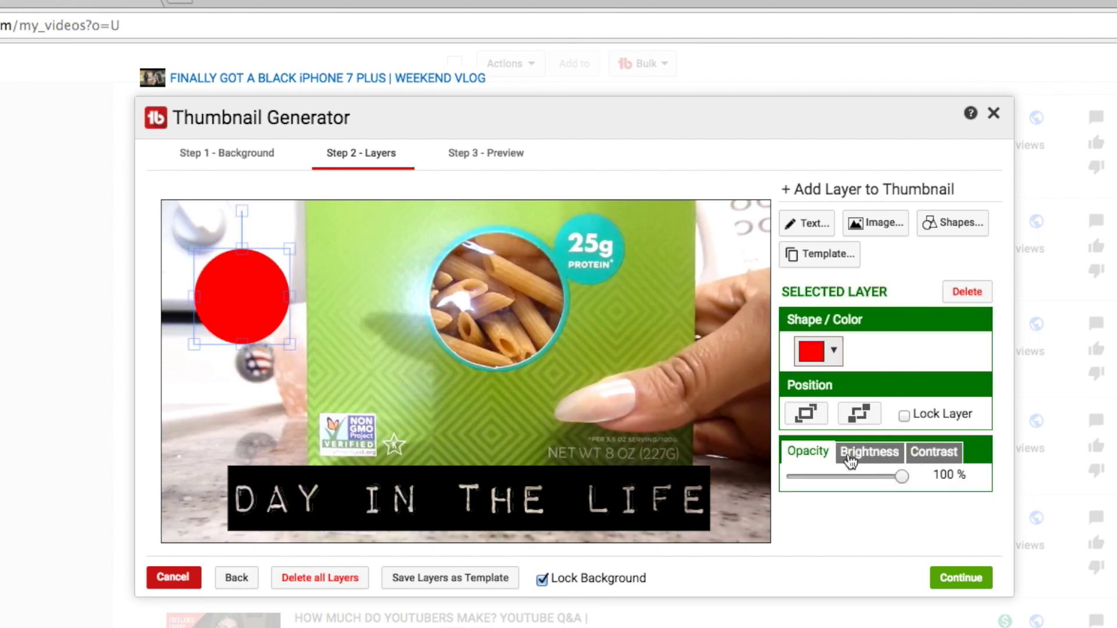
Reduce the red circle's opacity to 36% and slightly lower the opacity of the "day in the life" label
left_click_drag(901, 476, 832, 476)
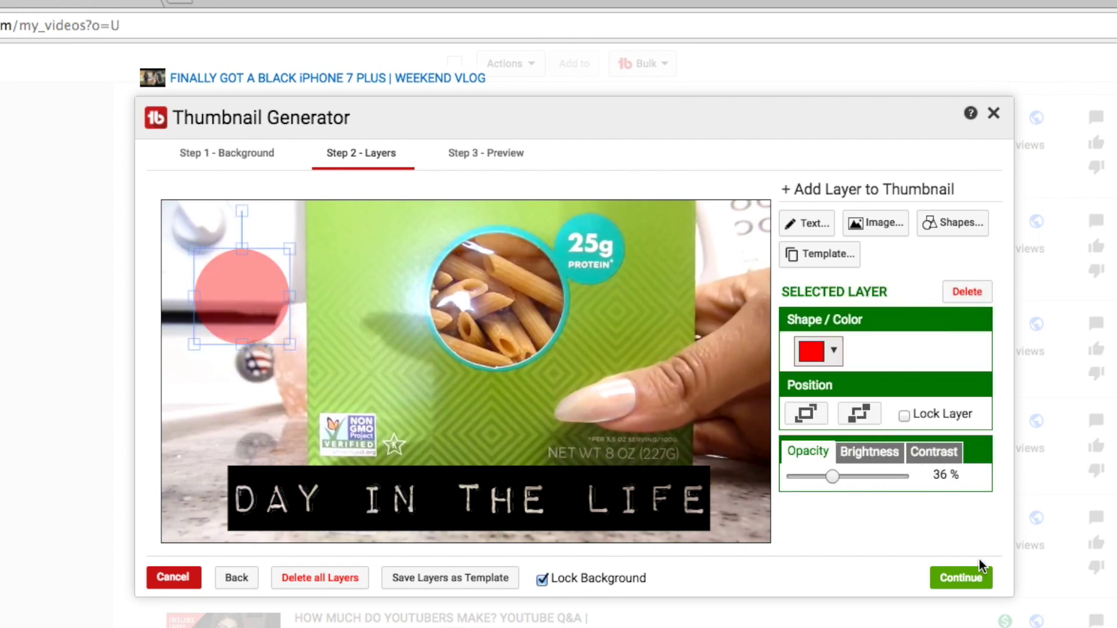
left_click(564, 490)
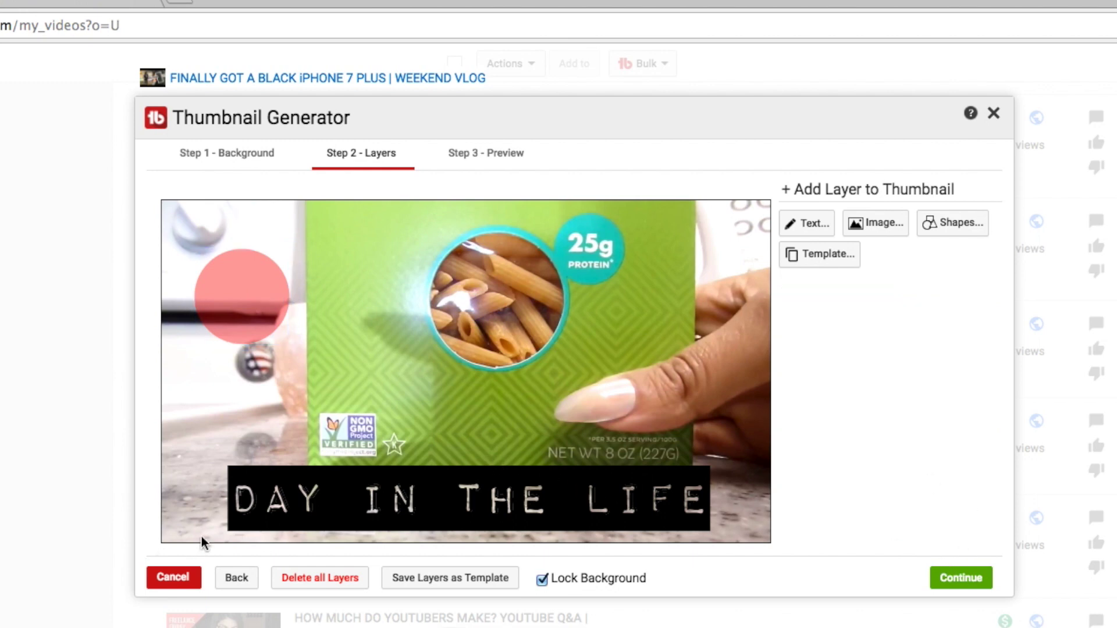
left_click(356, 503)
mouse_move(901, 556)
left_mouse_down()
mouse_move(870, 559)
mouse_move(897, 558)
left_mouse_up()
Add the portrait photo as an image layer, enlarge it, tilt it slightly clockwise and place it over the red circle
left_click(875, 223)
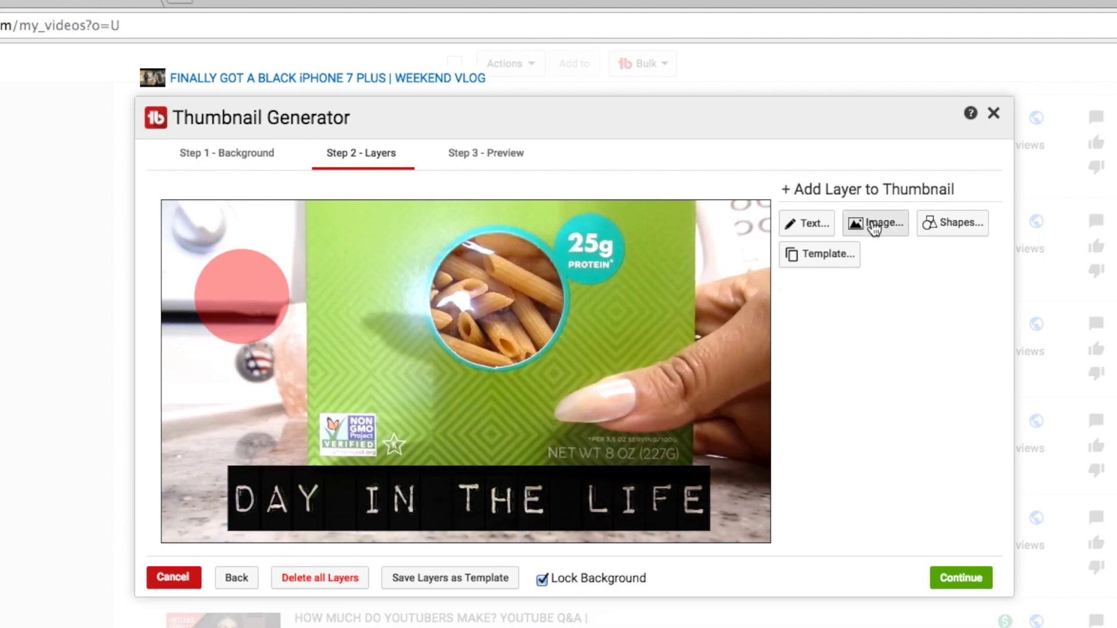
left_click(836, 342)
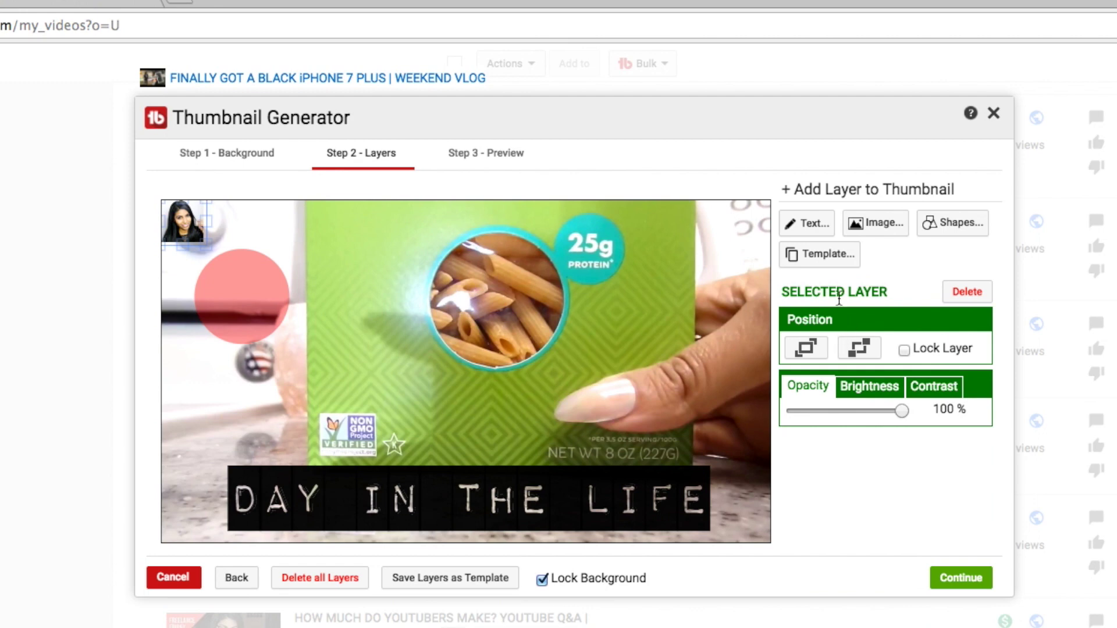
left_click_drag(178, 230, 511, 410)
left_click_drag(344, 274, 569, 298)
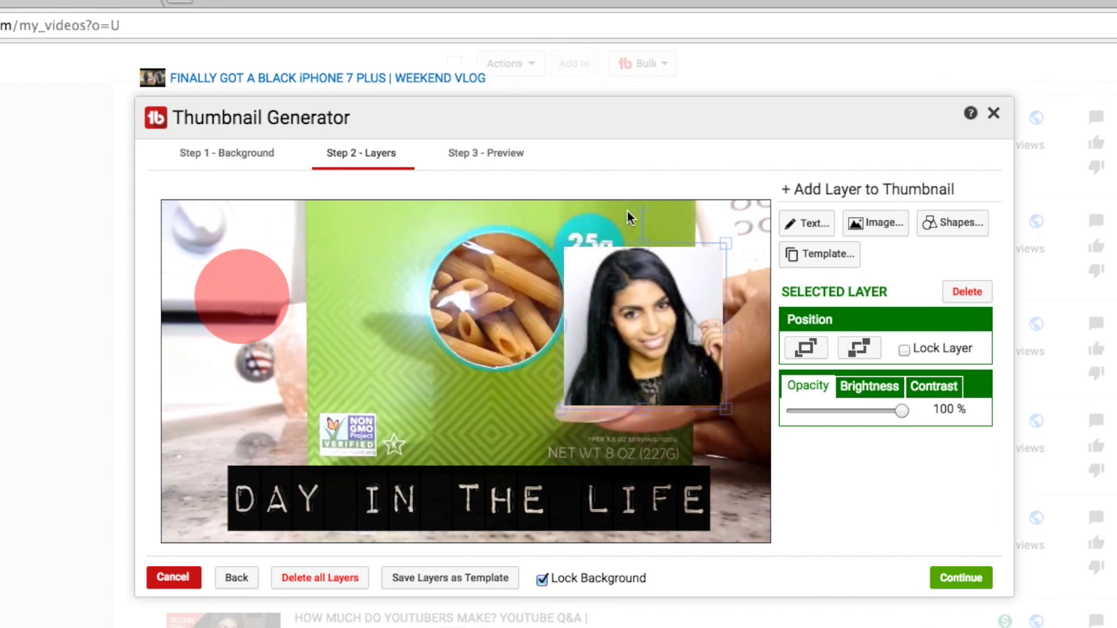
left_click_drag(658, 208, 669, 210)
left_click_drag(634, 332, 295, 276)
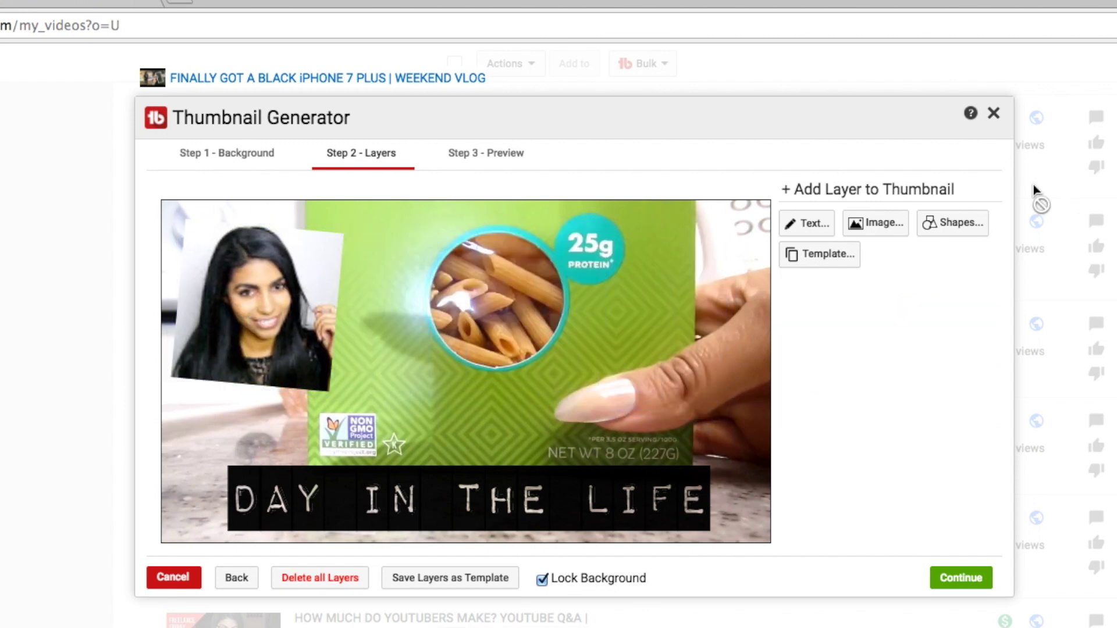
Preview the thumbnail as it appears on YouTube, Facebook and Twitter
left_click(957, 578)
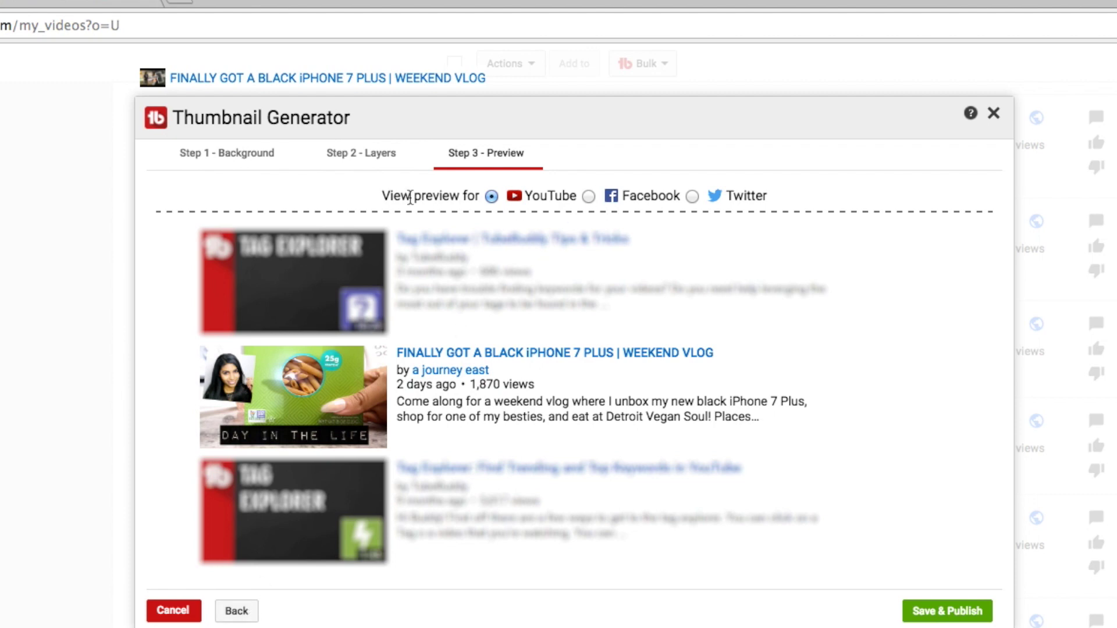
left_click(589, 195)
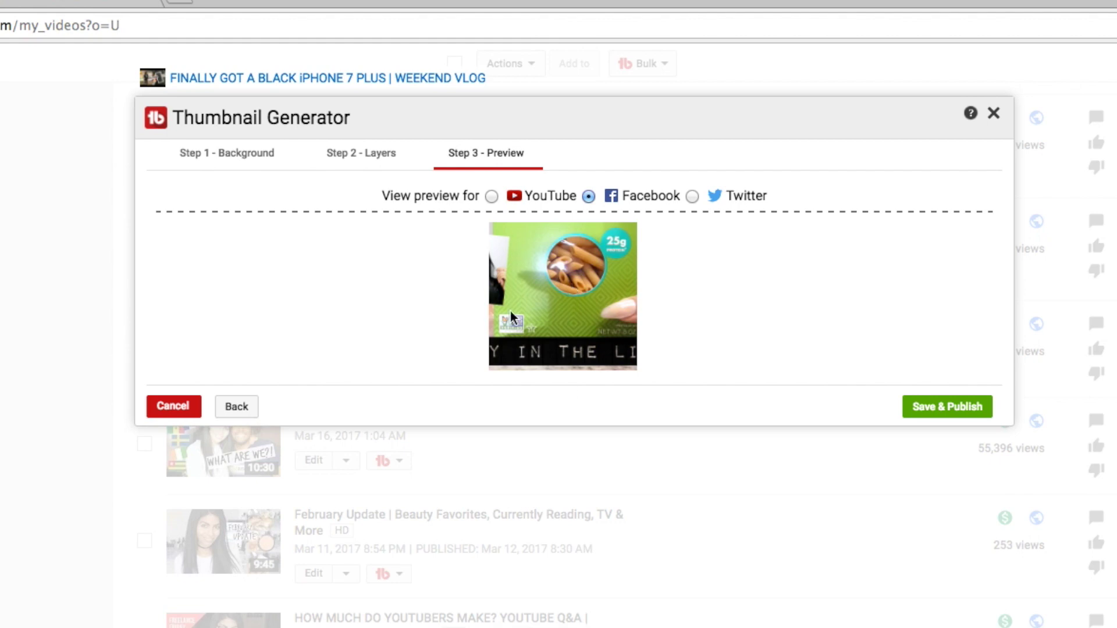
left_click(692, 196)
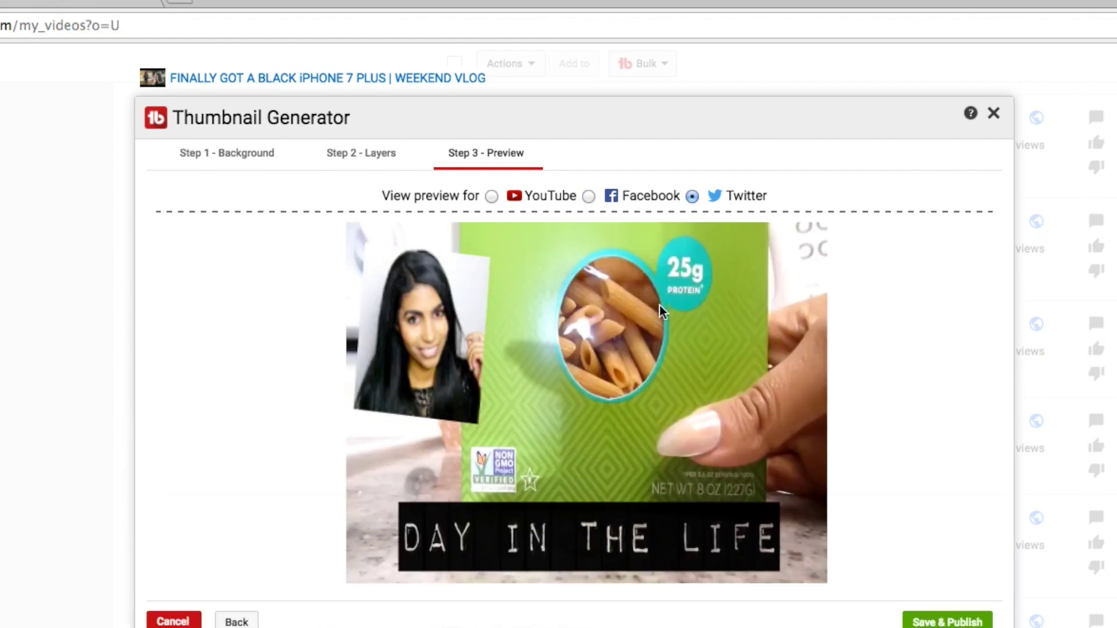
left_click(492, 197)
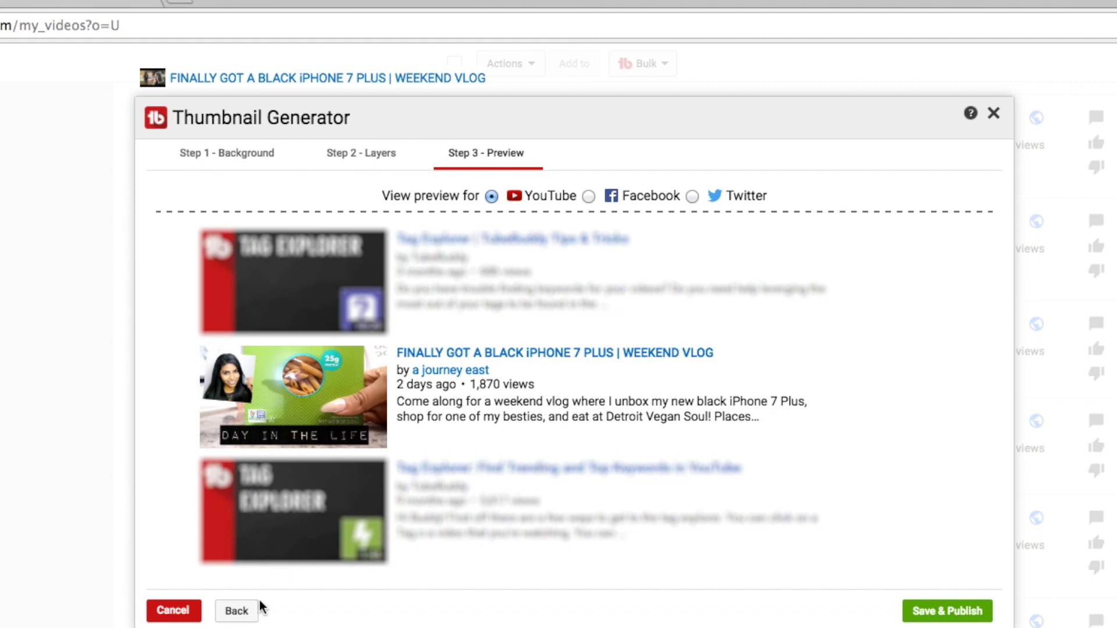
Return to editing the layers and nudge the pasta box background image slightly upward
left_click(240, 610)
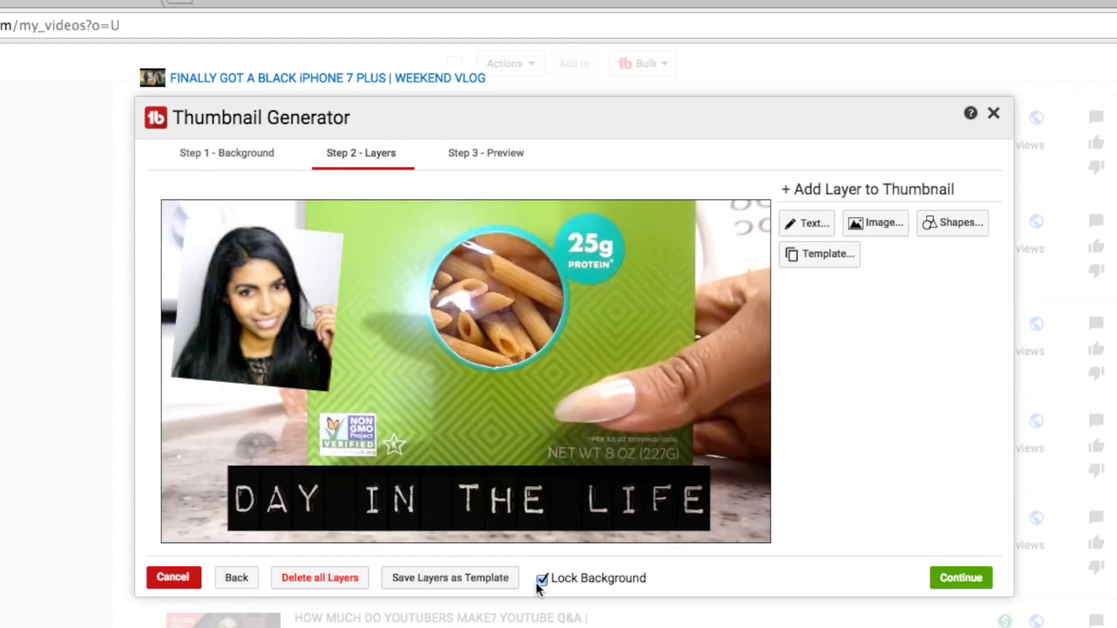
left_click(568, 357)
mouse_move(569, 357)
left_mouse_down()
mouse_move(635, 349)
mouse_move(733, 313)
mouse_move(755, 406)
mouse_move(770, 259)
mouse_move(700, 340)
mouse_move(706, 289)
mouse_move(491, 376)
mouse_move(458, 358)
mouse_move(611, 357)
mouse_move(567, 357)
left_mouse_up()
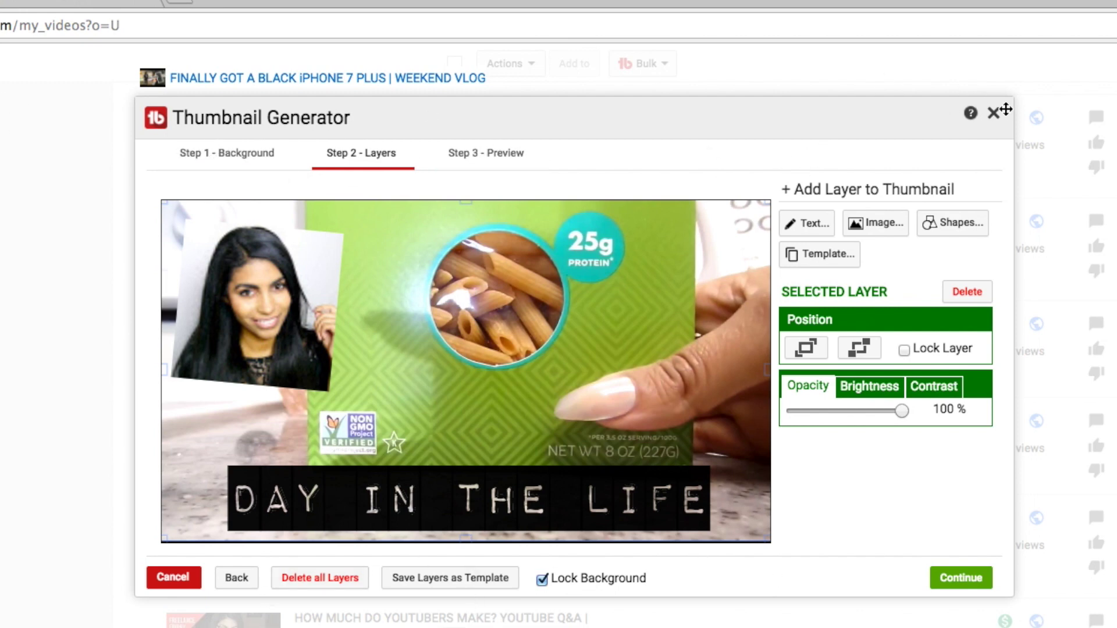
Go back to the background settings, try the Solid Color type and switch the background type to Image
left_click(223, 155)
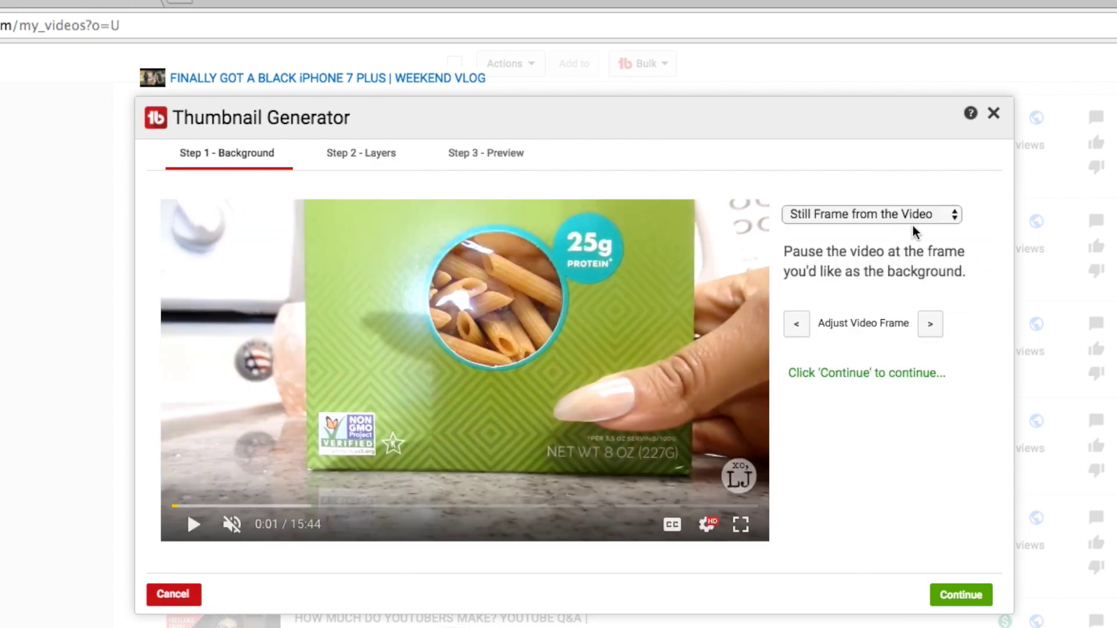
left_click(891, 214)
left_click(860, 232)
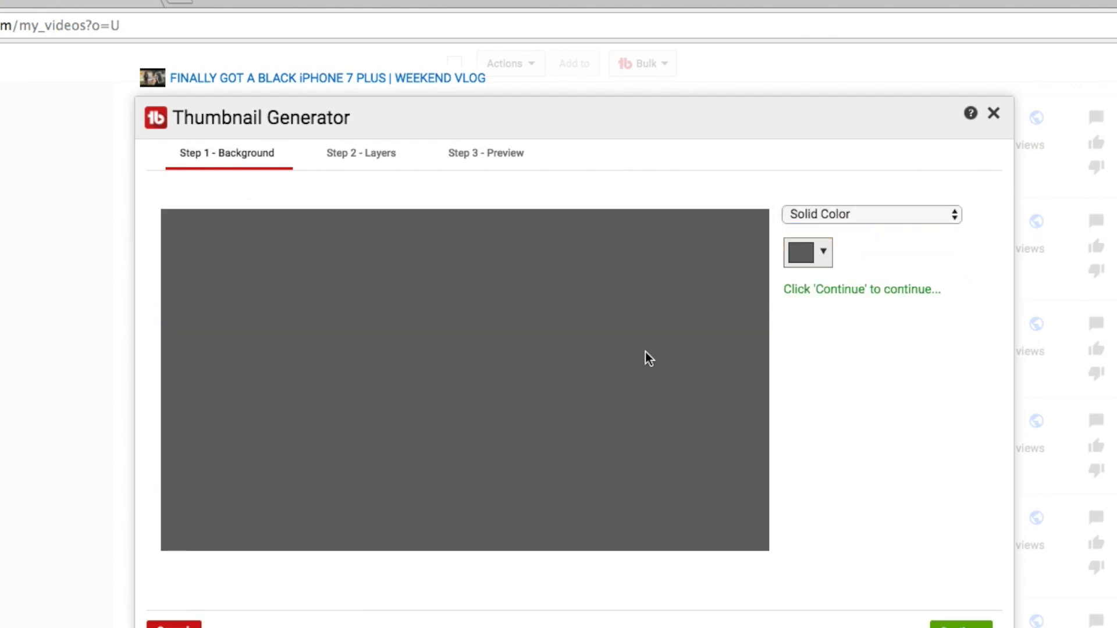
left_click(908, 215)
left_click(861, 230)
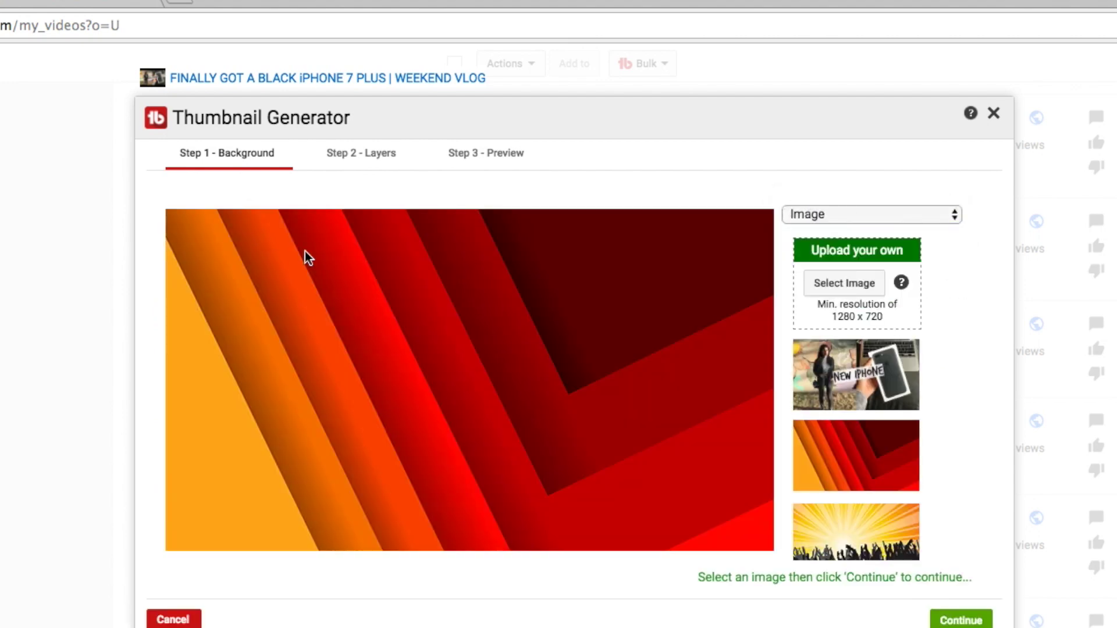
Try the polka-dot, pink sunburst, leaf-pattern and monitor backgrounds, and select the grey abstract one
scroll(861, 389, "down", 5)
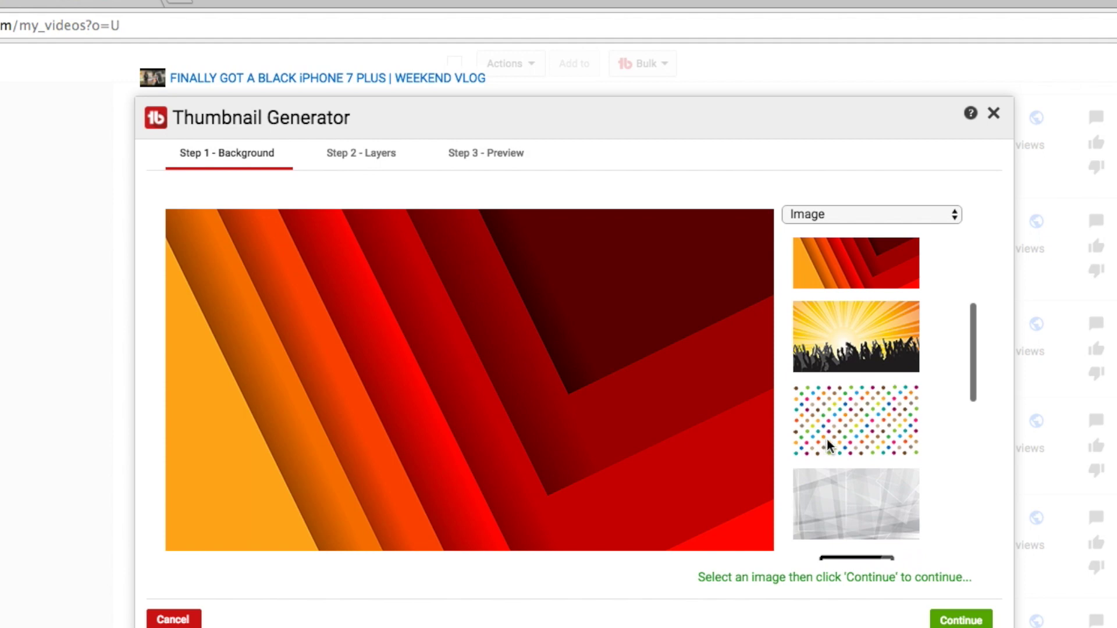
left_click(865, 379)
scroll(865, 379, "down", 7)
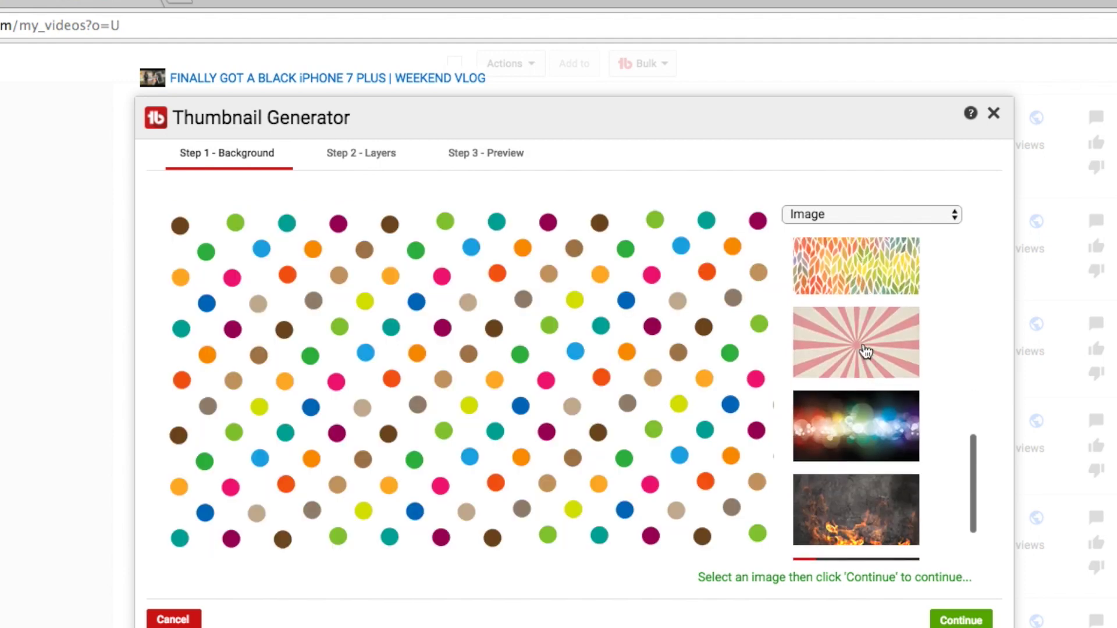
left_click(865, 352)
scroll(866, 403, "down", 2)
scroll(856, 442, "down", 2)
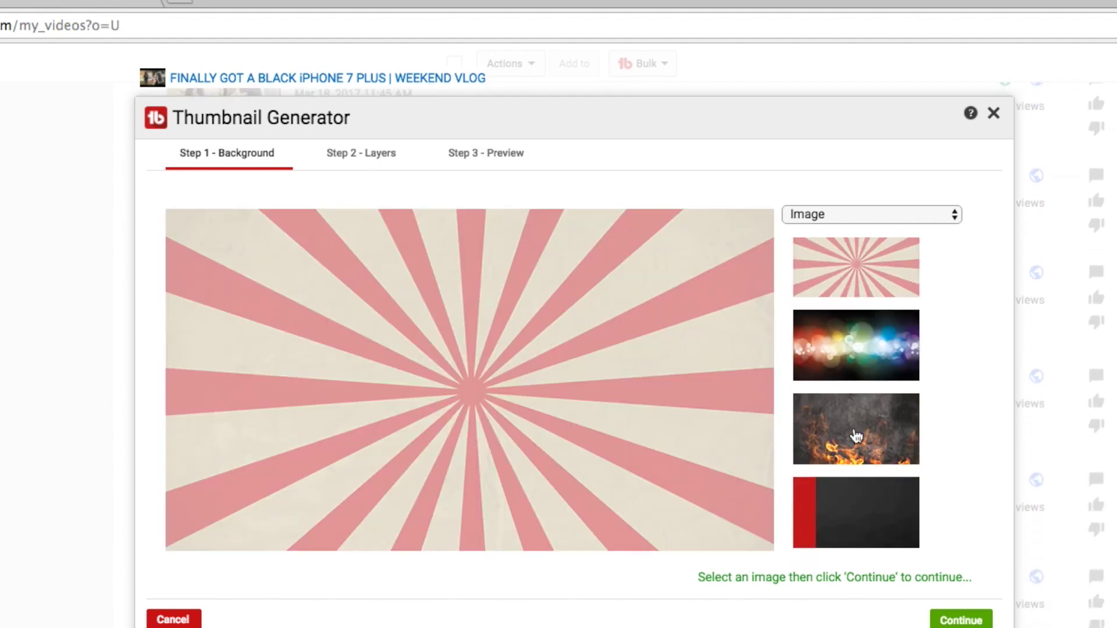
scroll(849, 296, "up", 3)
left_click(851, 292)
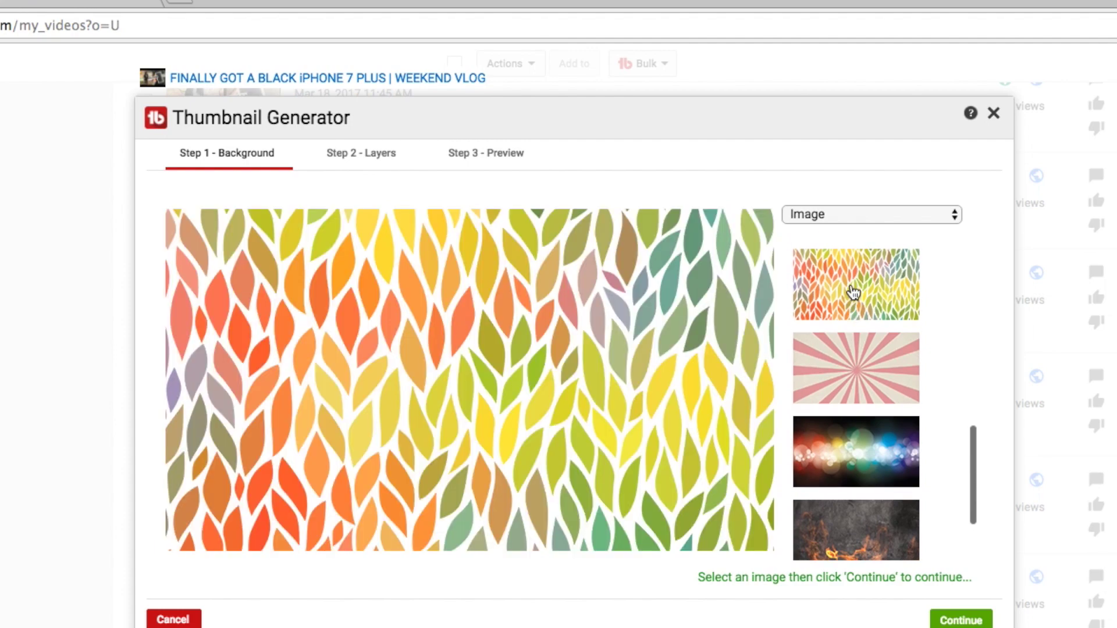
scroll(852, 292, "up", 3)
scroll(851, 292, "up", 3)
left_click(848, 389)
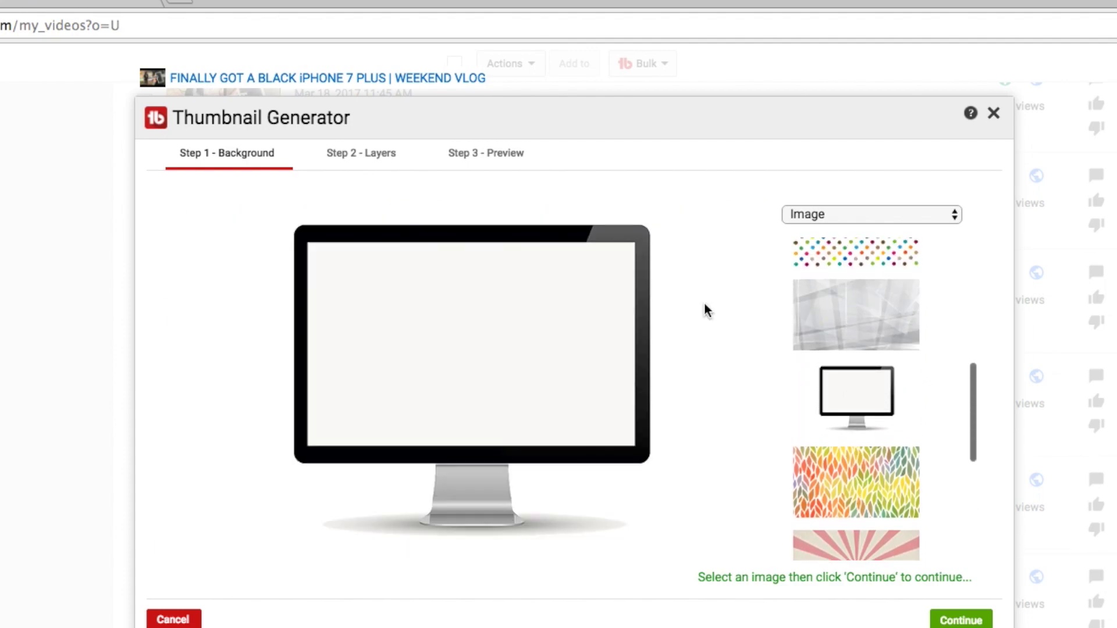
left_click(879, 331)
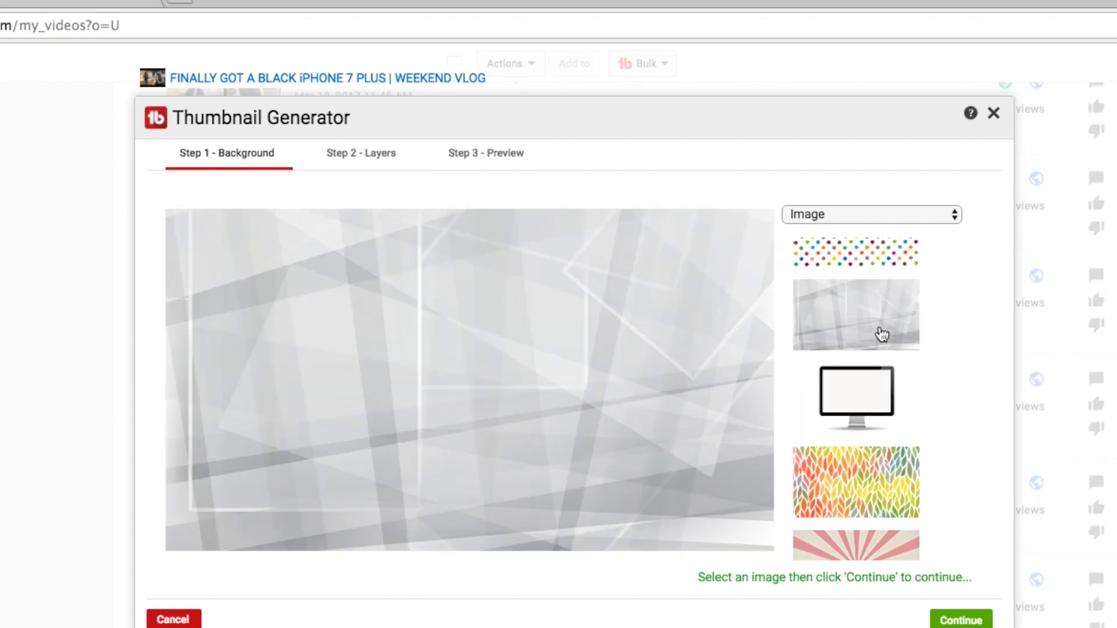
Look through the background choices, open the file chooser for uploading an own background image and cancel it
left_click(881, 215)
left_click(942, 456)
scroll(925, 459, "down", 5)
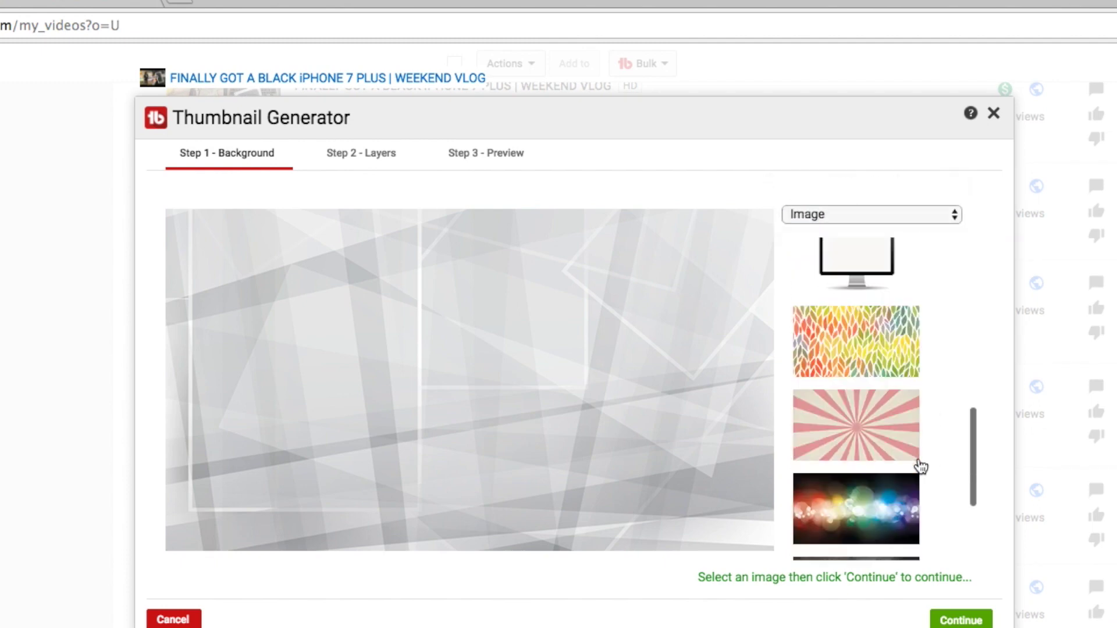
scroll(918, 465, "up", 10)
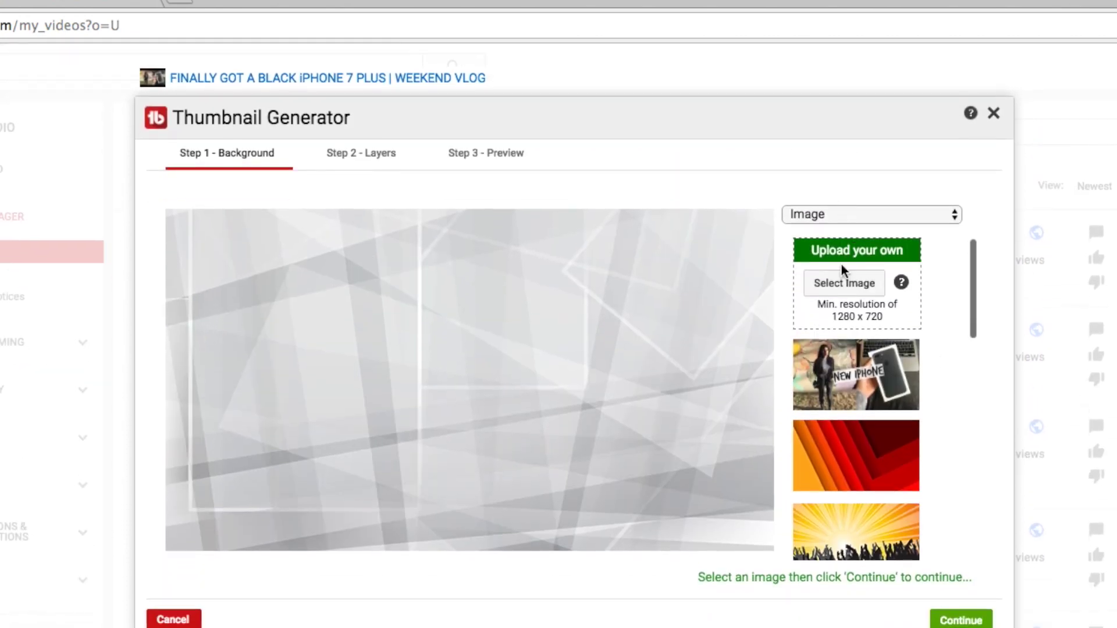
left_click(867, 285)
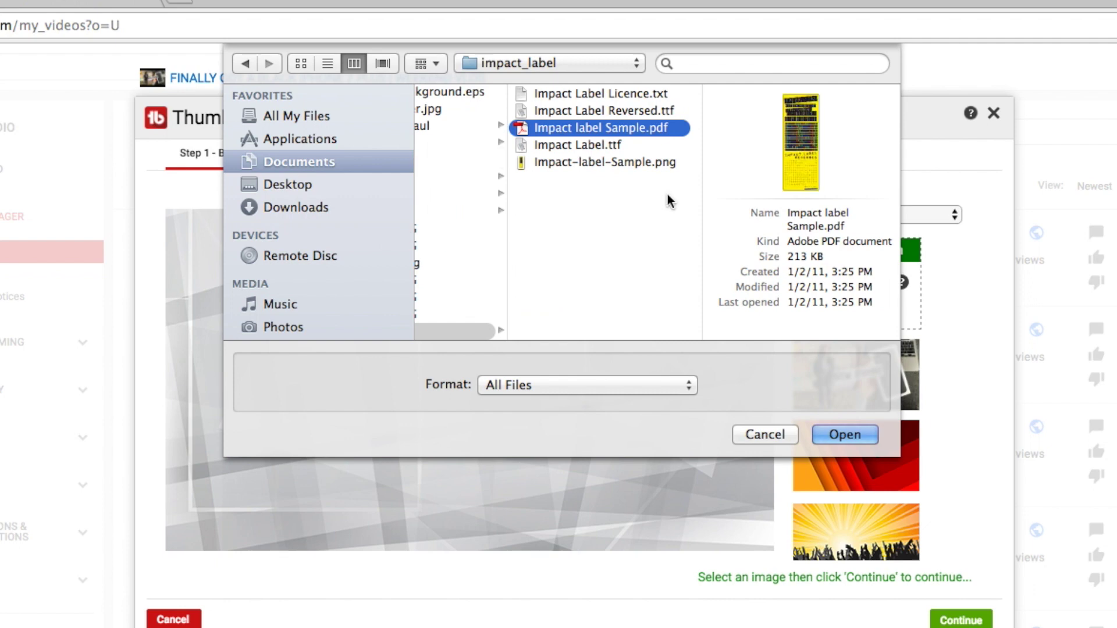
key("Escape")
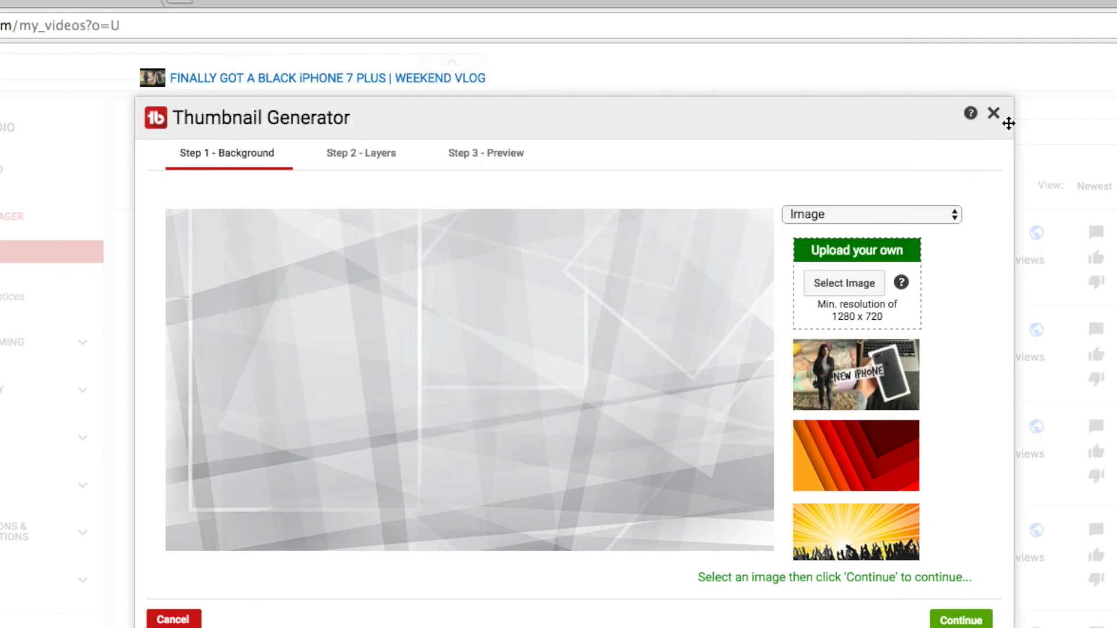